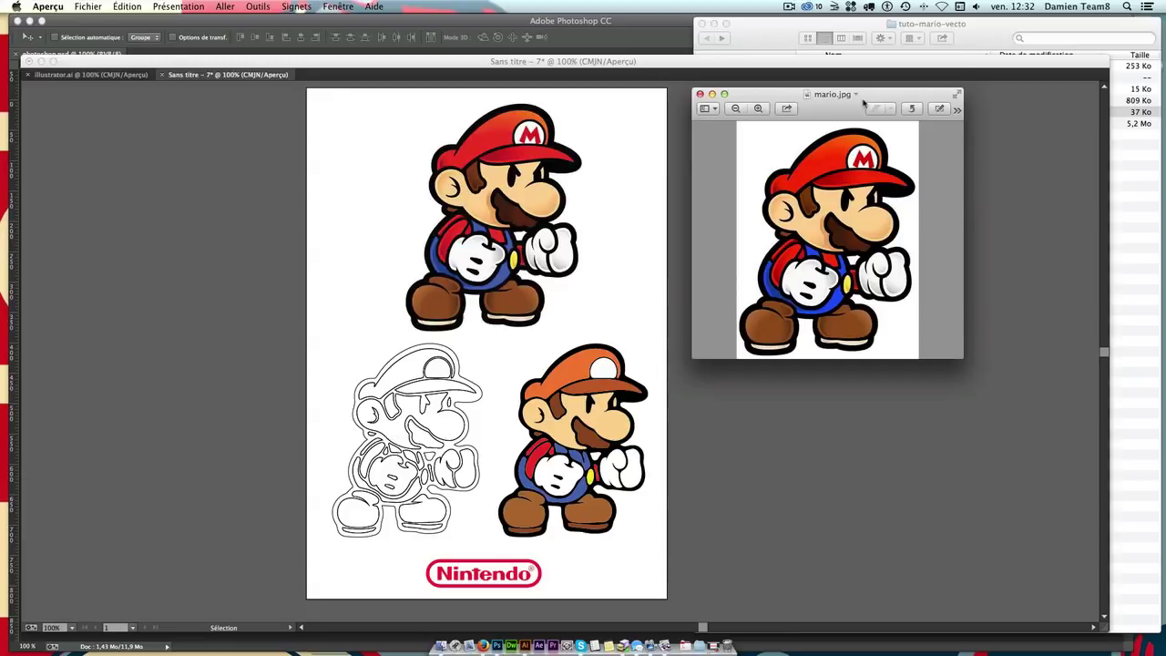
Step: Nudge the mario.jpg Preview window aside and bring the Illustrator Mario document forward
left_click_drag(864, 103, 878, 100)
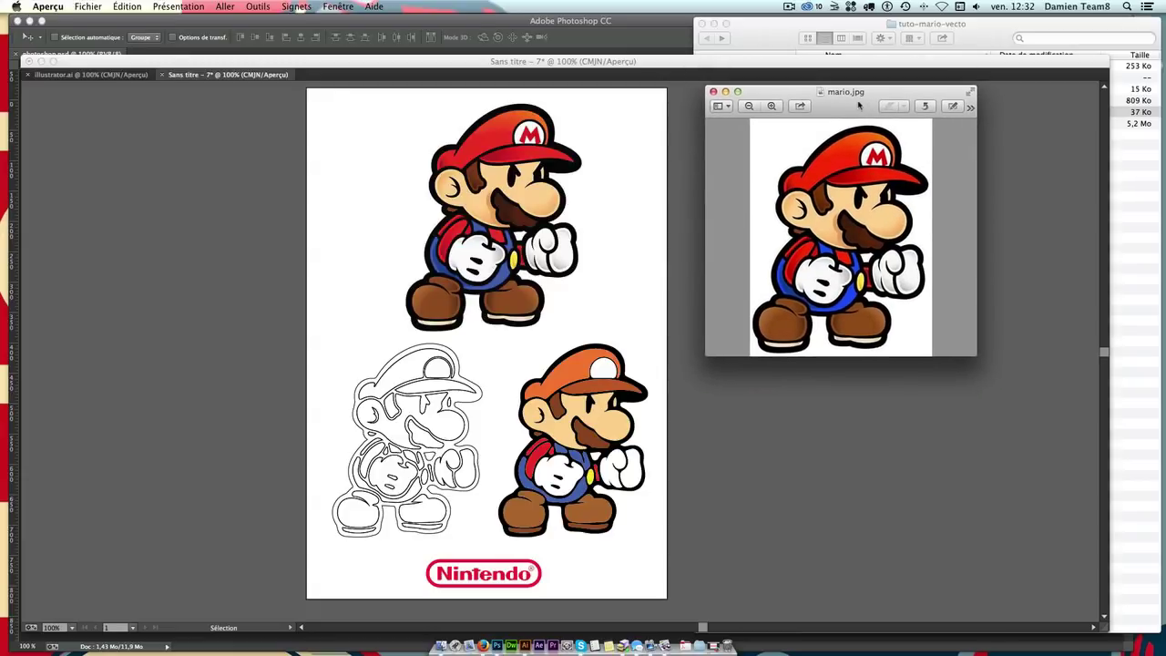
left_click(613, 143)
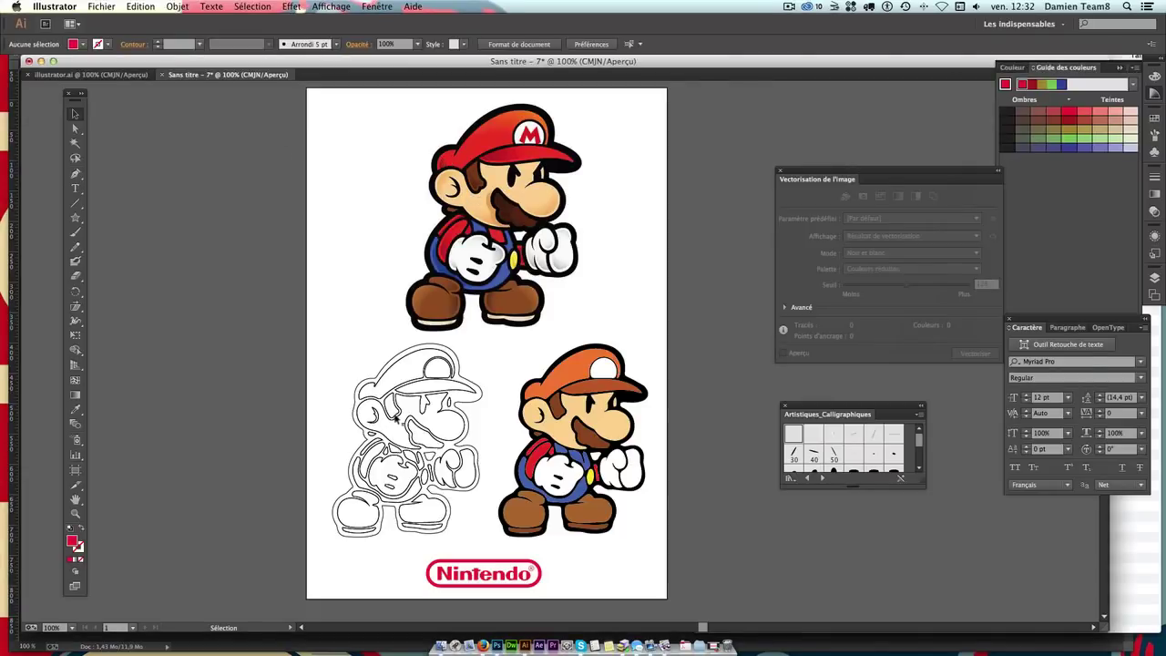
Step: With Direct Selection, select the coloured Mario's orange cap and make it green
left_click(360, 414)
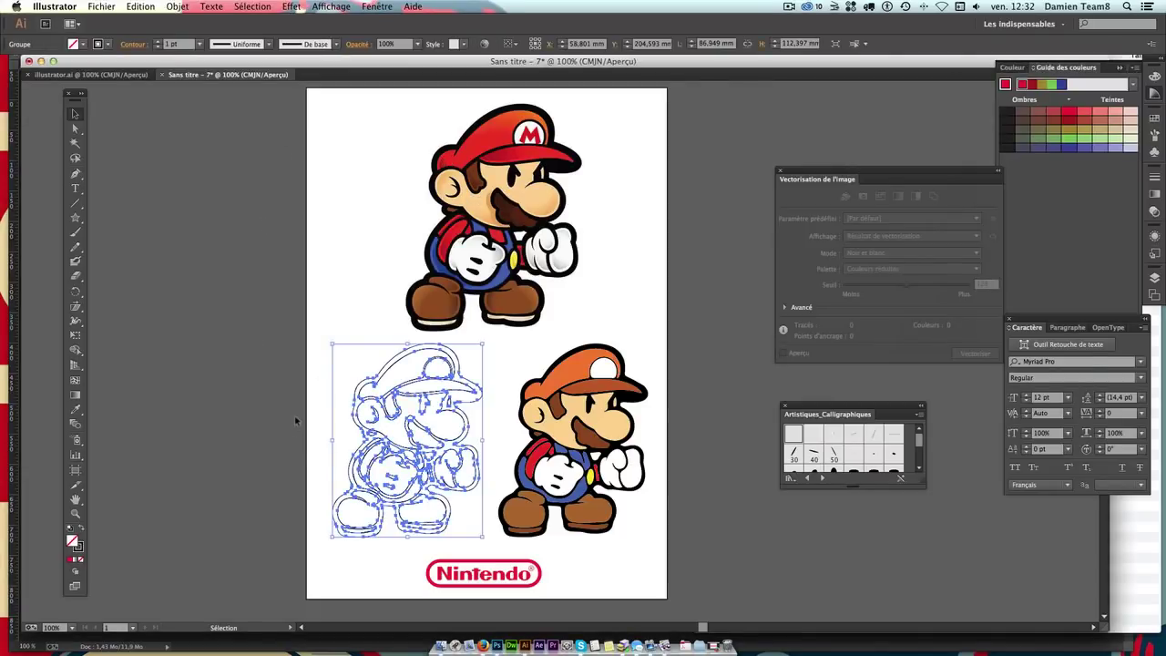
left_click(306, 424)
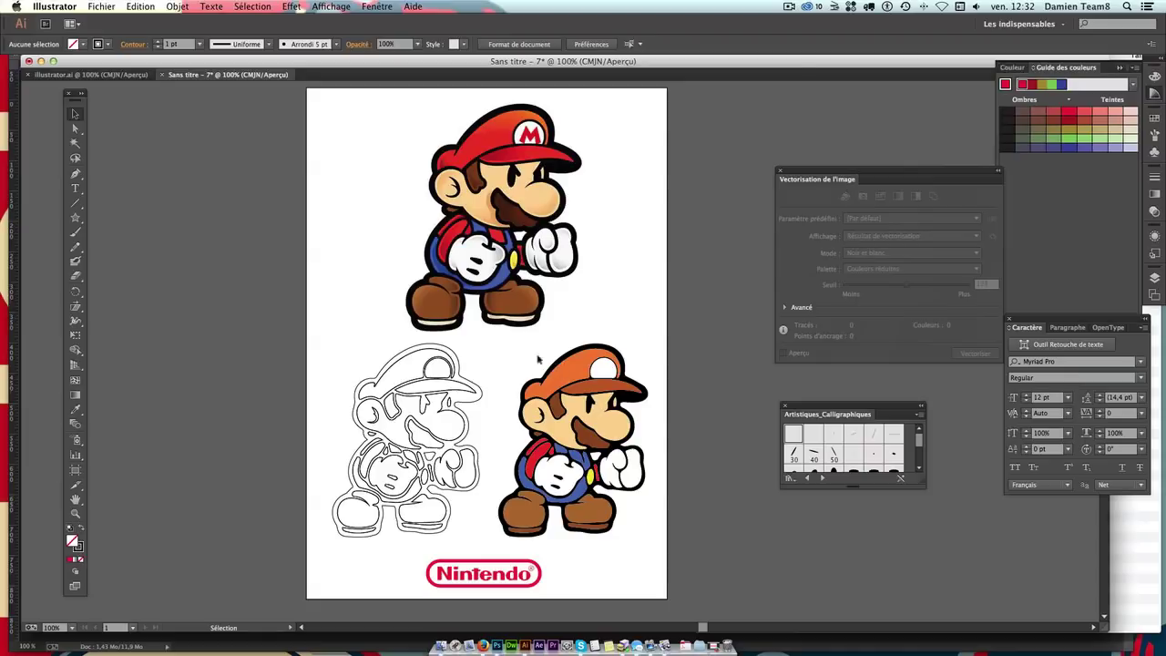
left_click(75, 144)
left_click(76, 129)
left_click(564, 369)
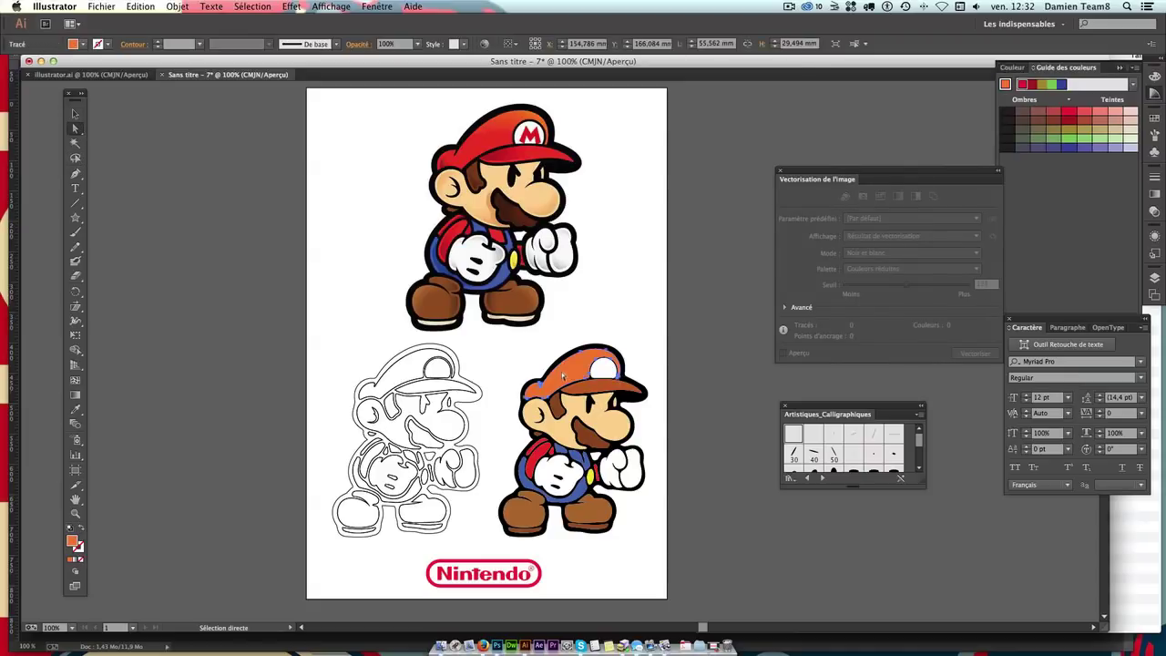
left_click(1075, 124)
left_click(1102, 124)
left_click(1096, 139)
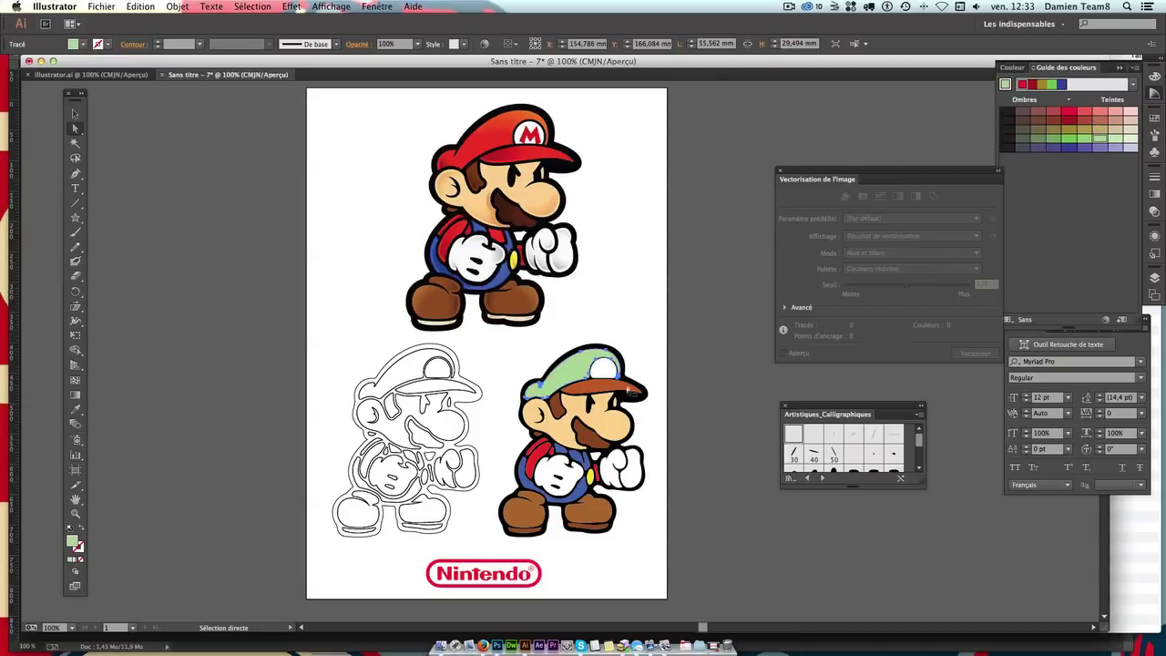
Step: Turn the cap's brim green and the brown shoes light lavender
left_click(614, 388)
left_click(1052, 140)
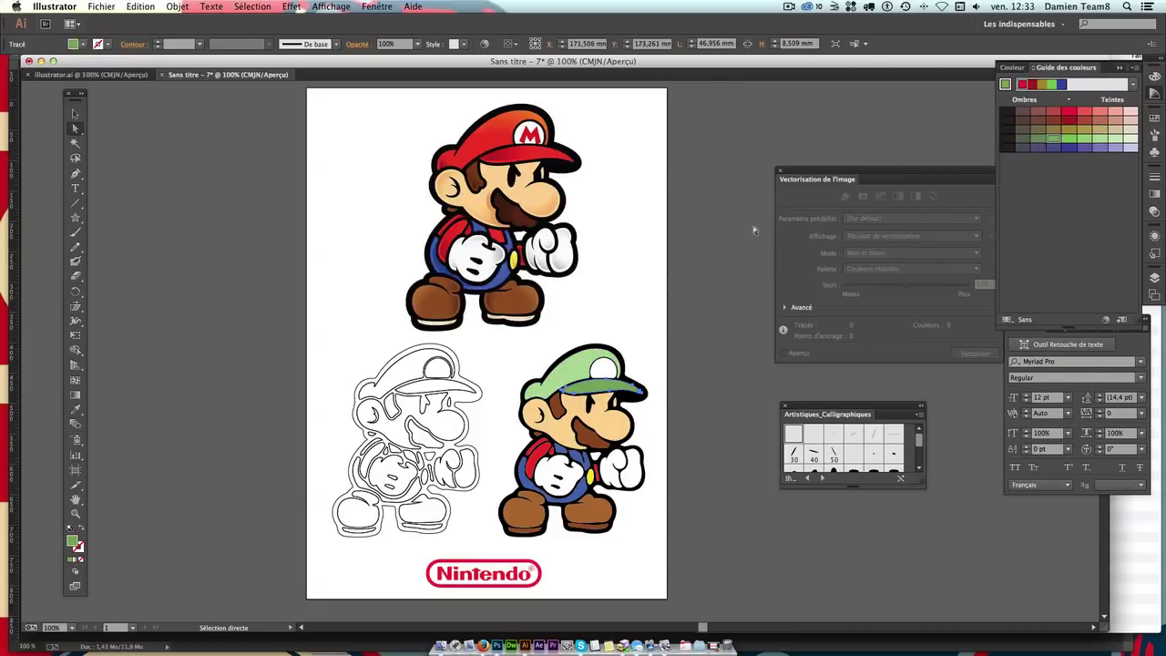
left_click(727, 364)
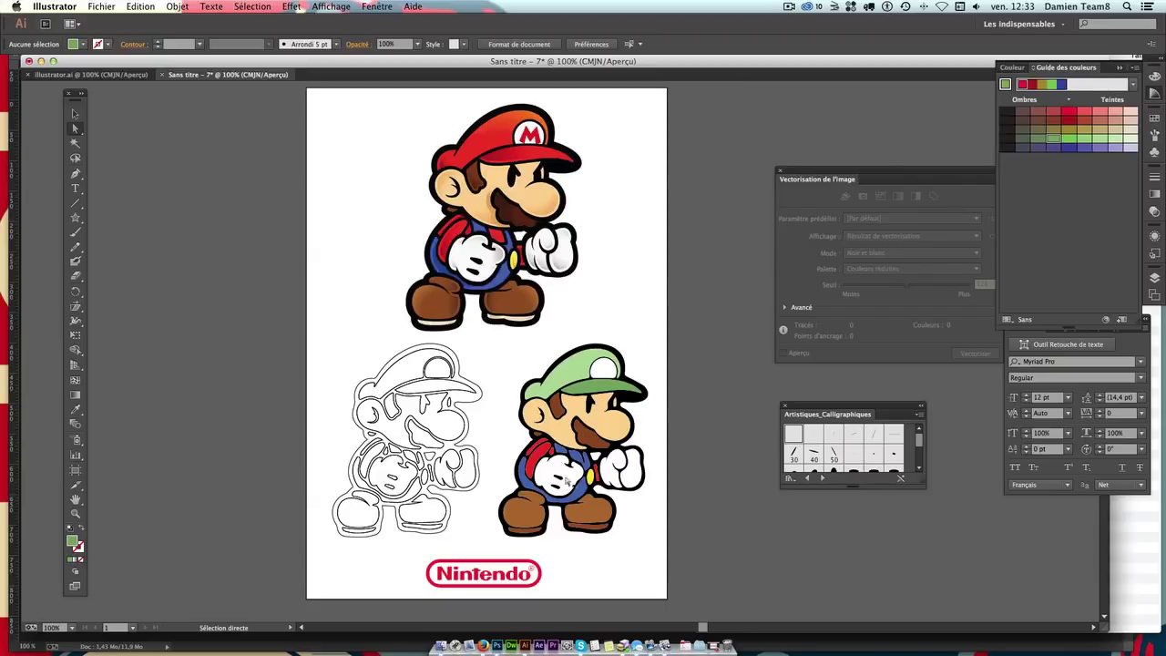
left_click(586, 517)
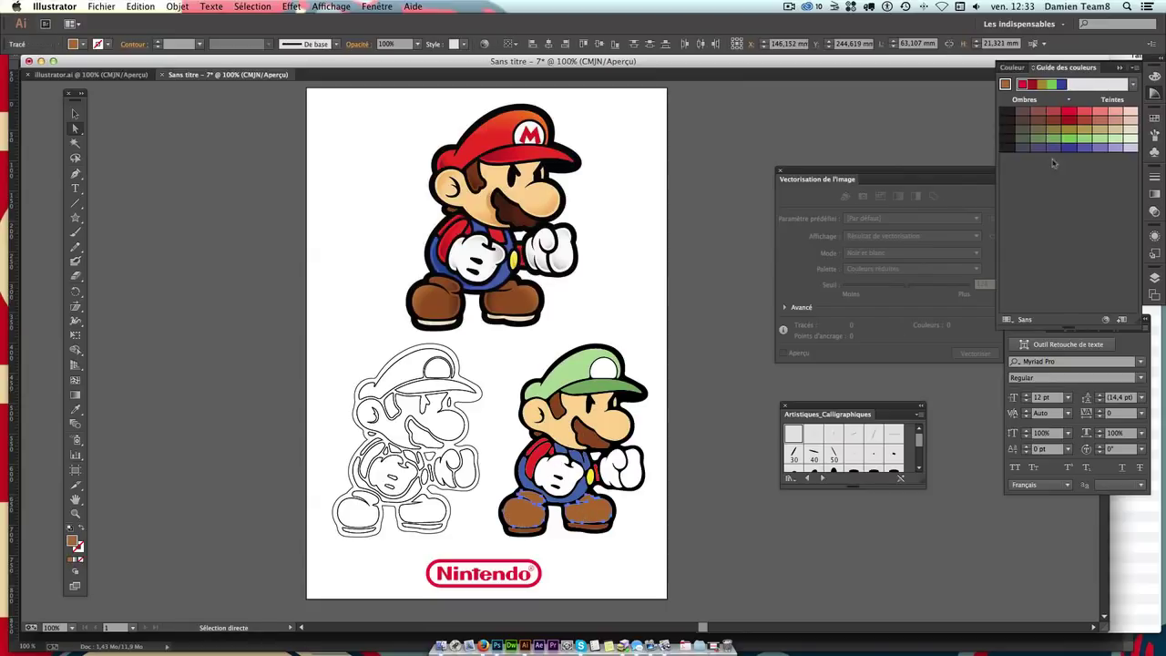
left_click(1128, 149)
left_click(655, 171)
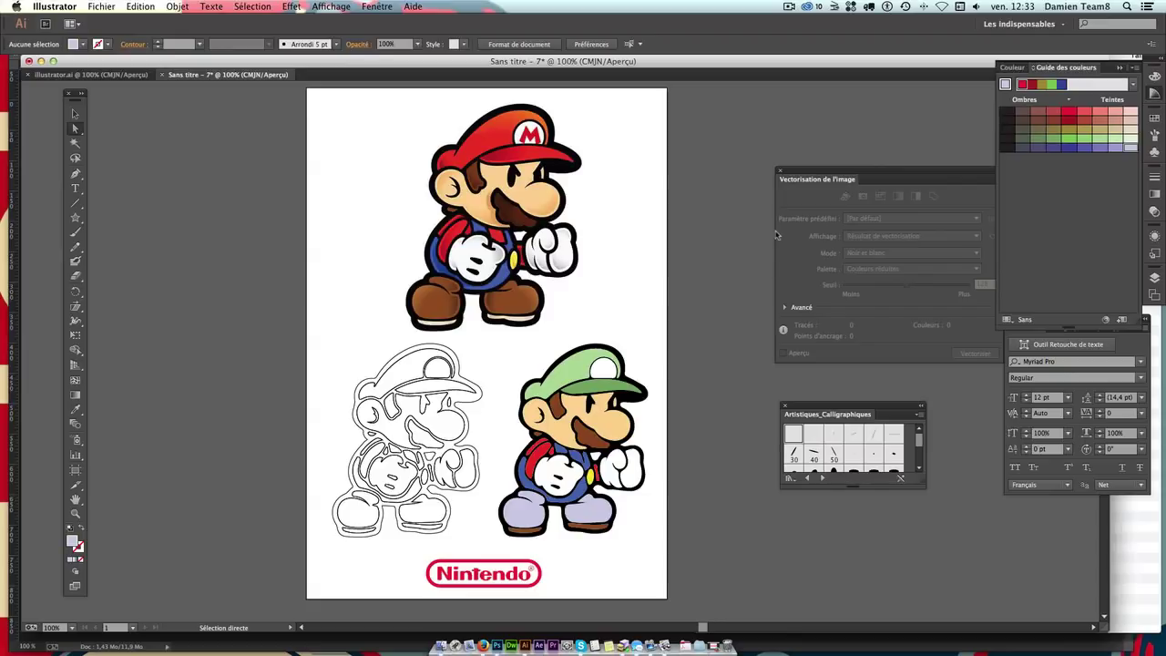
Step: Scale the green-capped Mario group down to a small figure at the bottom-right
left_click(76, 114)
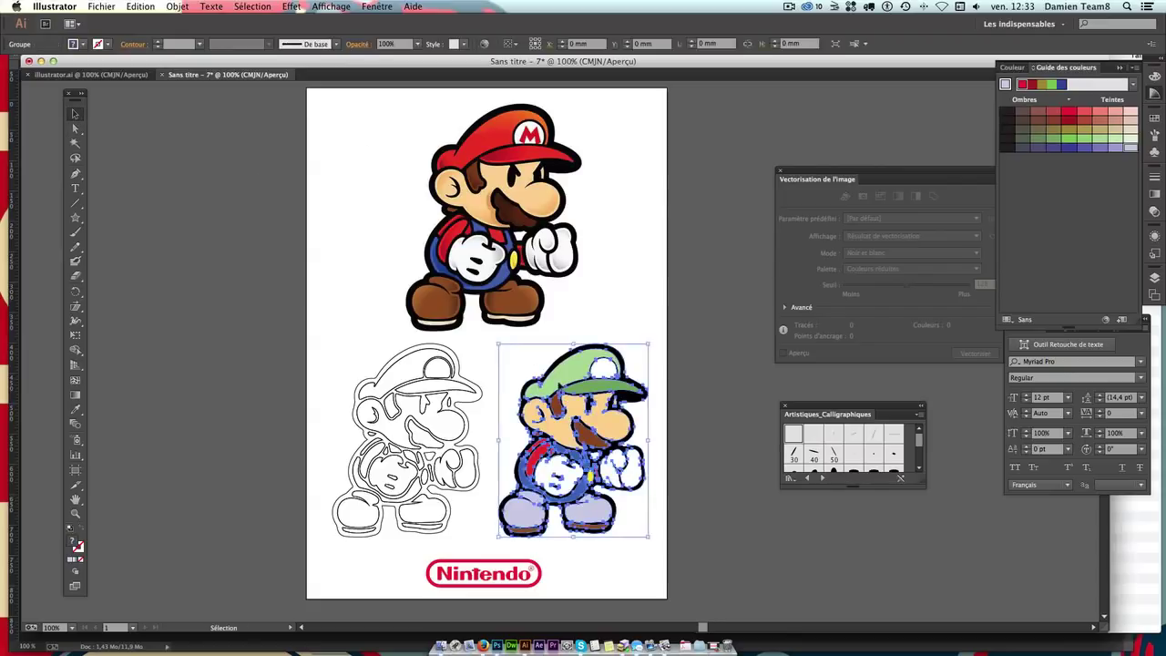
mouse_move(561, 395)
left_mouse_down()
mouse_move(758, 241)
mouse_move(568, 136)
left_mouse_up()
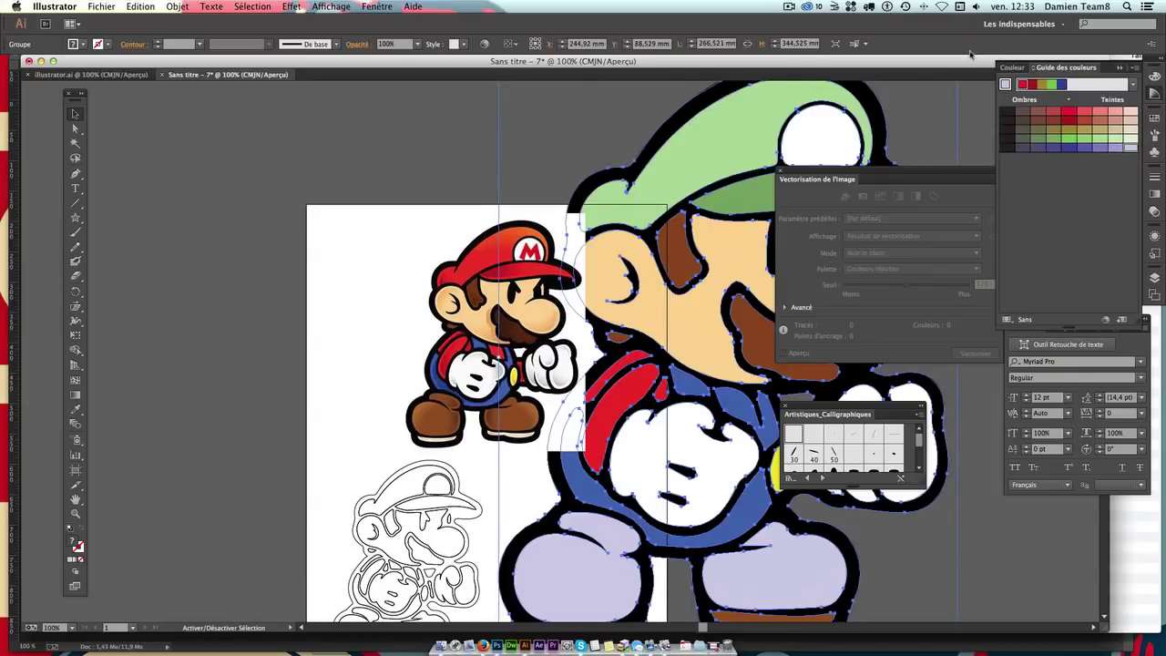
left_click(568, 135)
left_click_drag(481, 357, 249, 325)
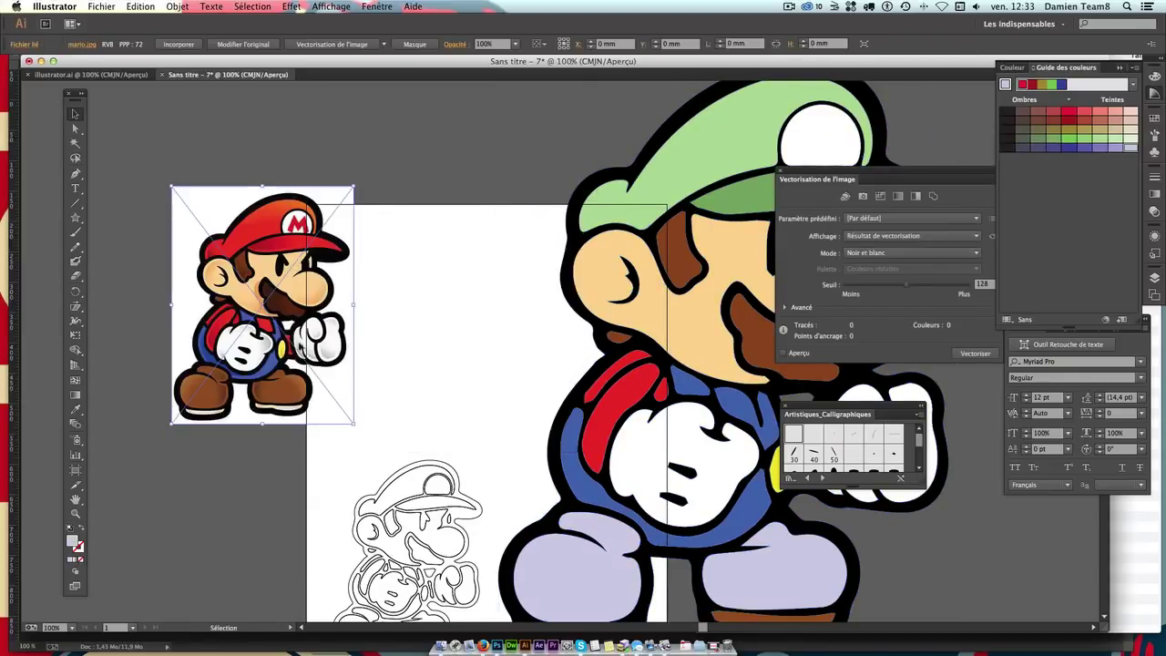
scroll(369, 451, "down", 5)
key("super+z")
key("super+z")
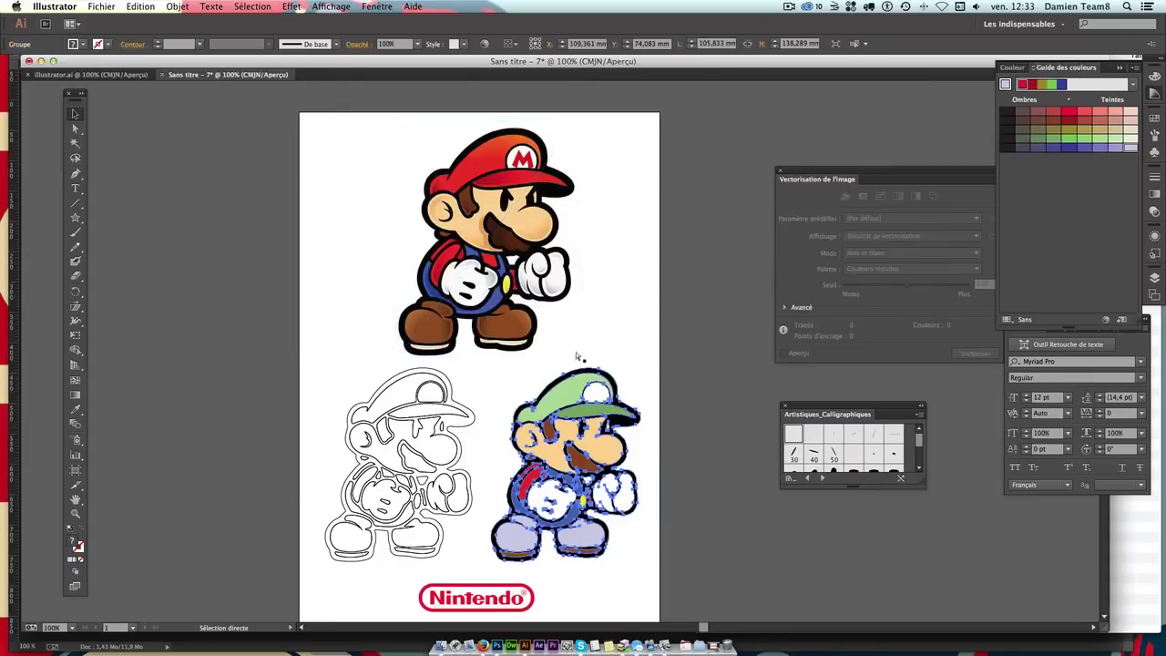
left_click(564, 390)
left_click_drag(493, 369, 580, 483)
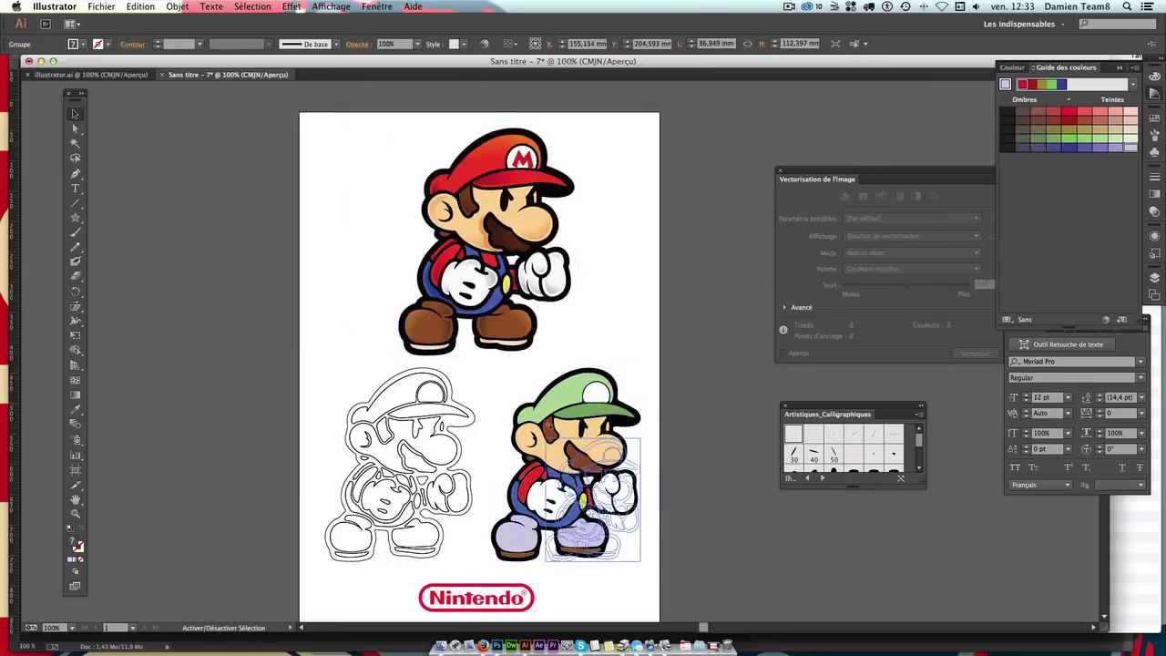
left_click(692, 464)
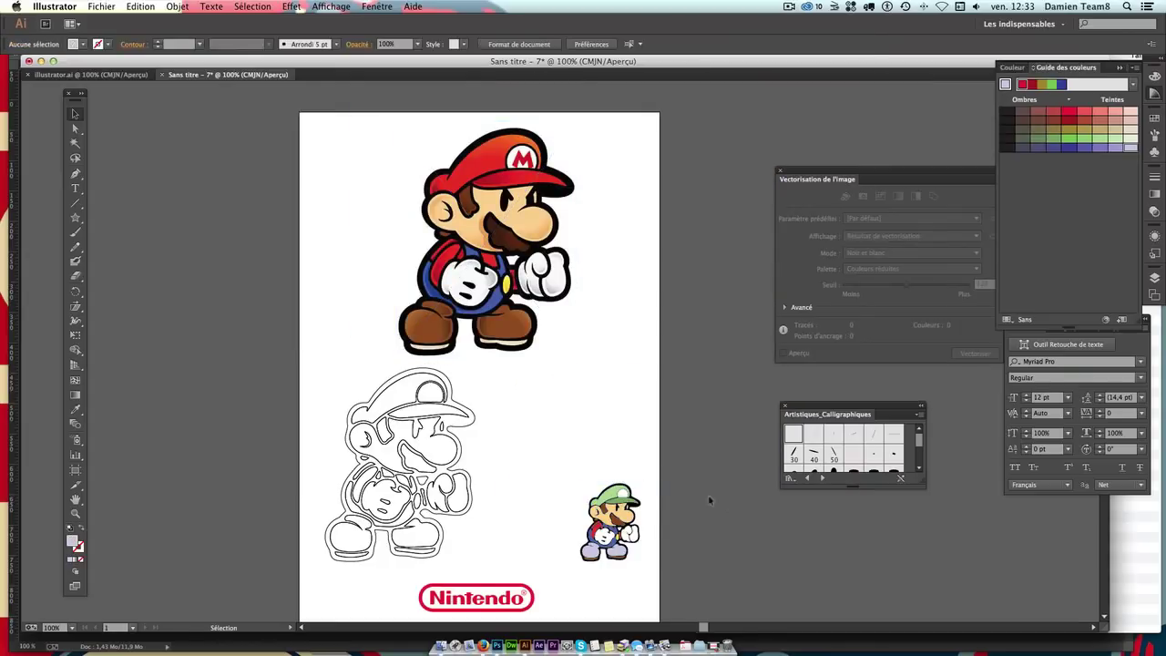
Step: Resize the Nintendo logo and leave it at the bottom of the page
scroll(679, 442, "down", 3)
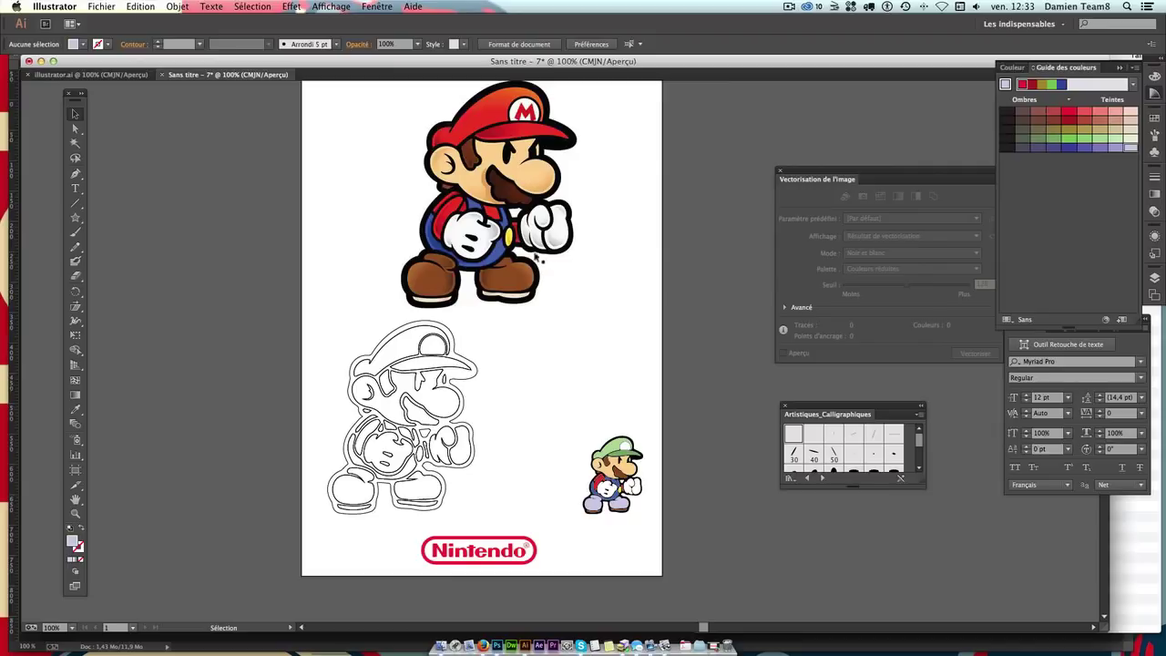
left_click(521, 239)
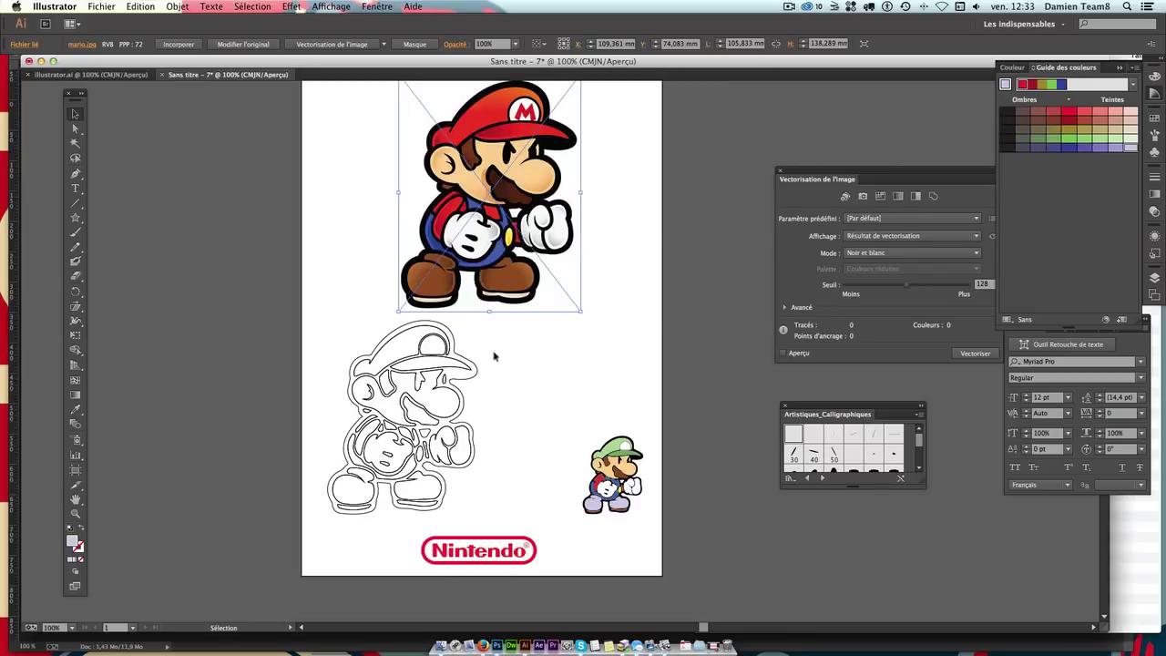
left_click(533, 465)
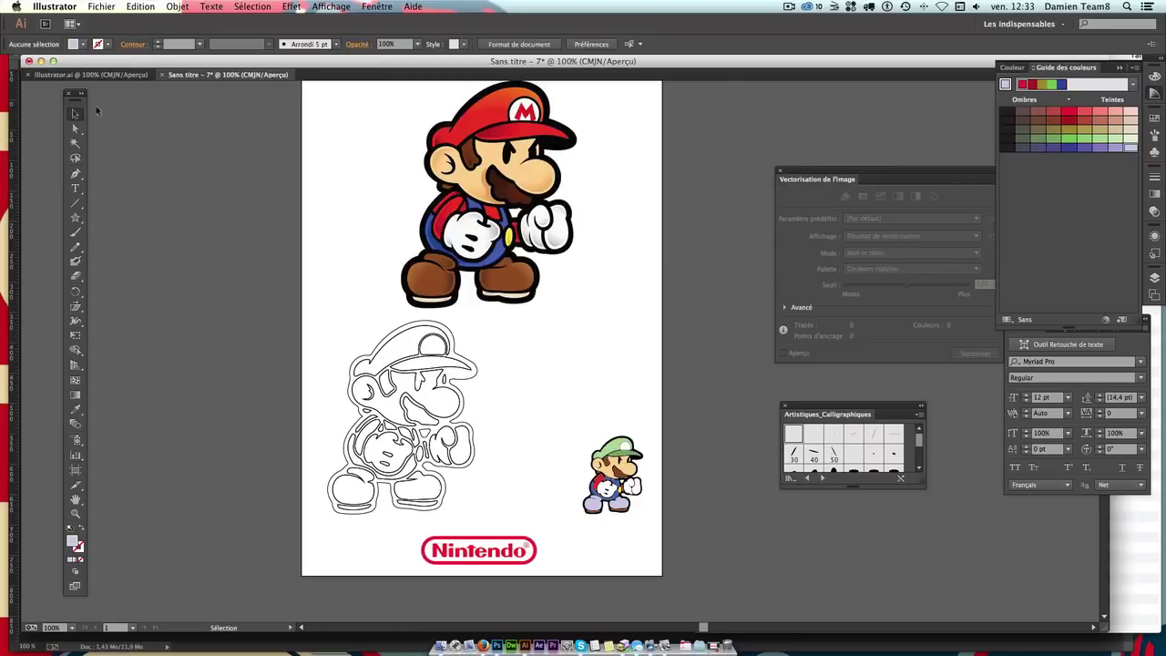
left_click(464, 543)
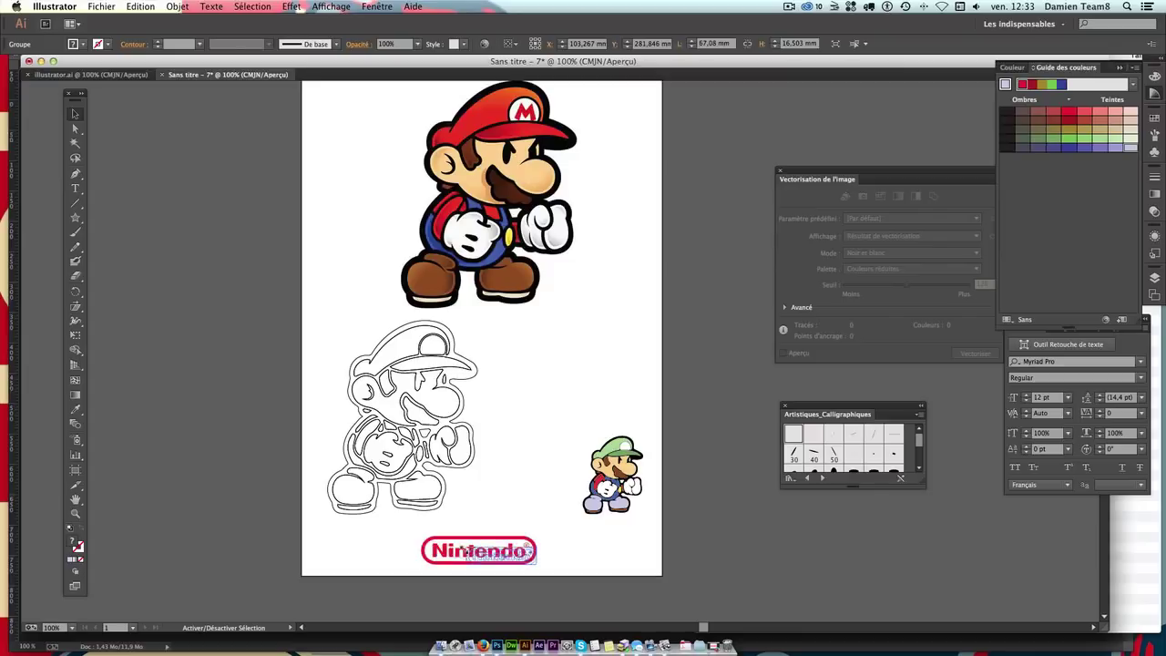
left_click_drag(421, 536, 480, 550)
left_click(573, 566)
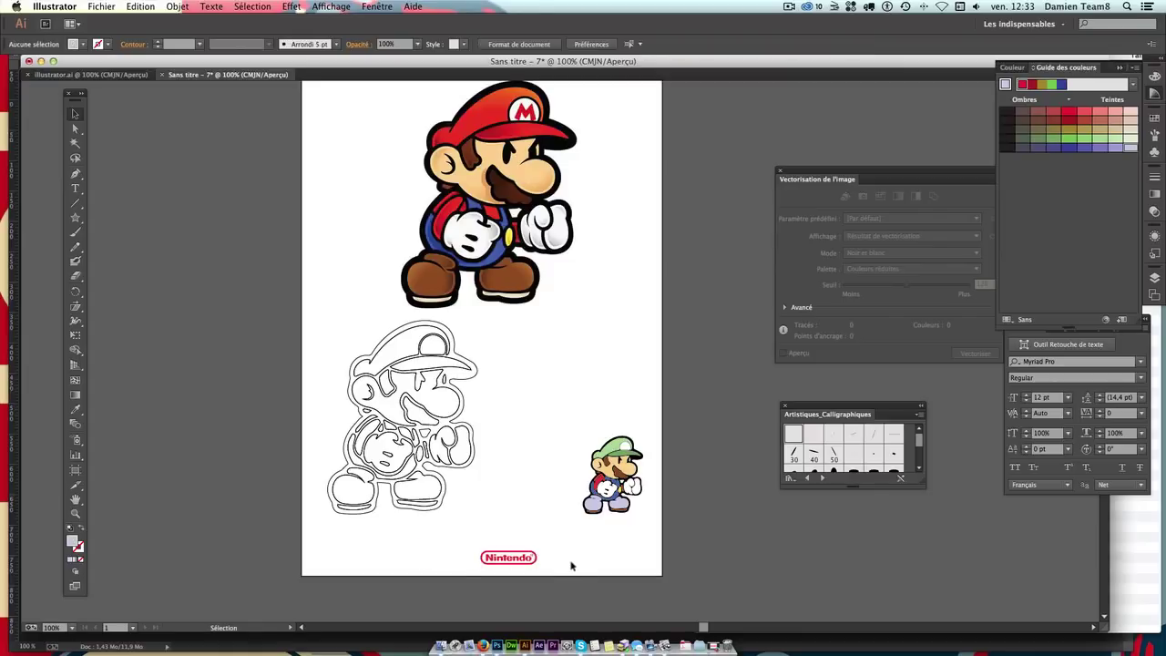
left_click(499, 559)
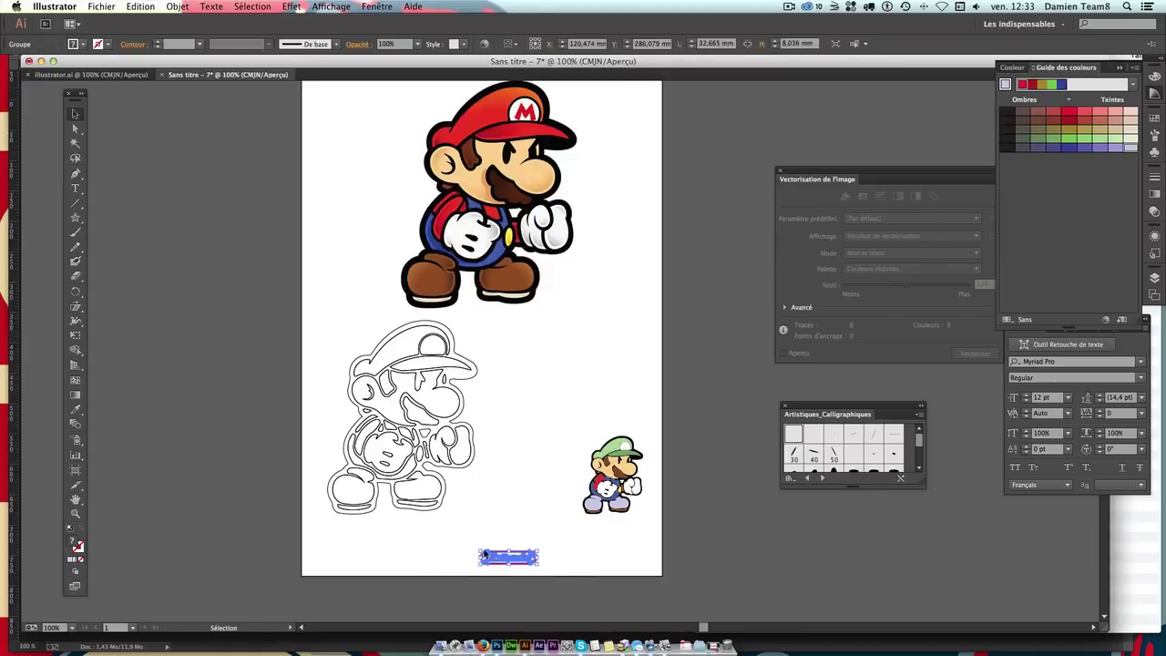
left_click_drag(479, 551, 163, 473)
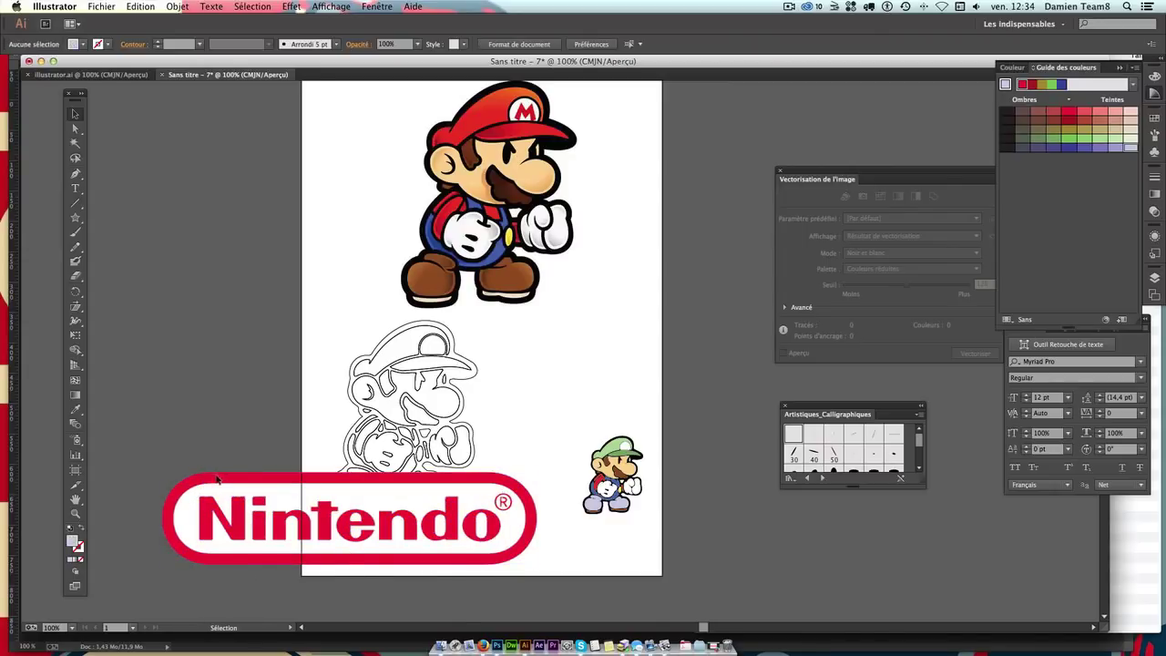
left_click_drag(164, 473, 395, 530)
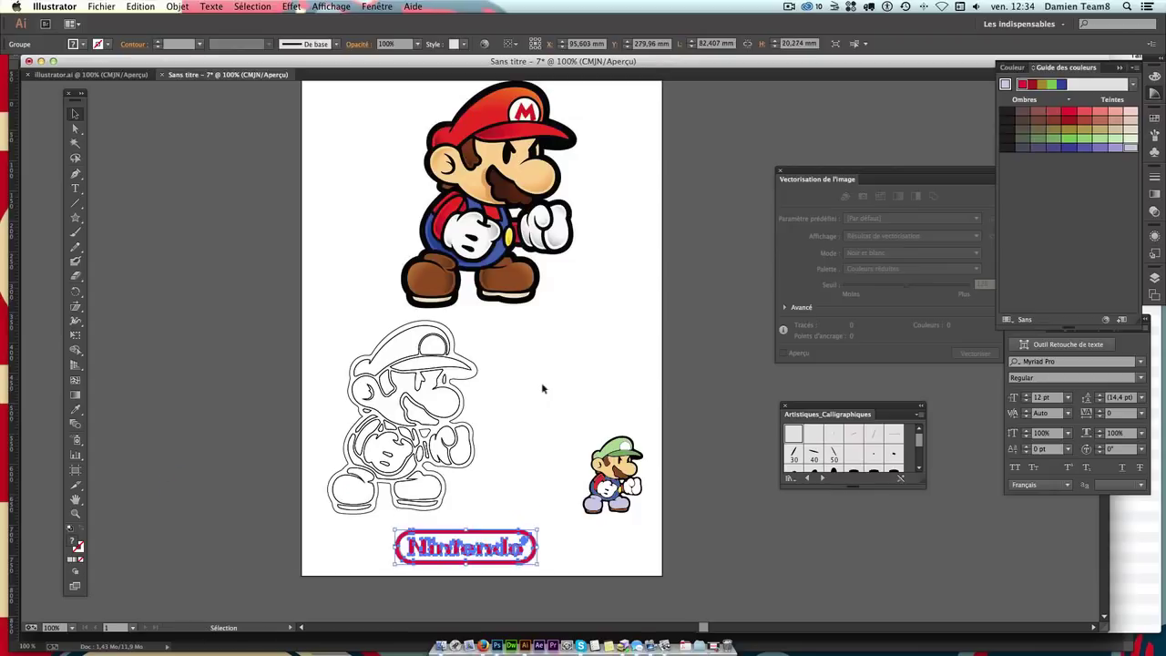
Step: Enlarge the green-capped Mario beside the outline drawing, then switch to Photoshop
left_click(583, 453)
left_click_drag(581, 437, 532, 369)
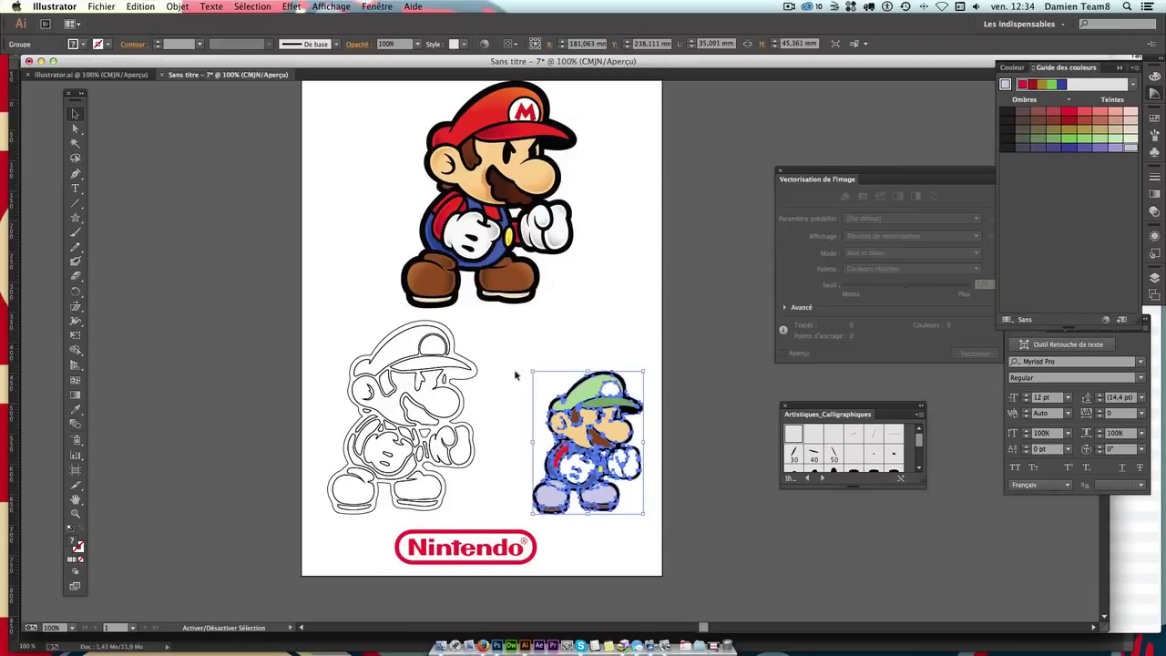
left_click(586, 364)
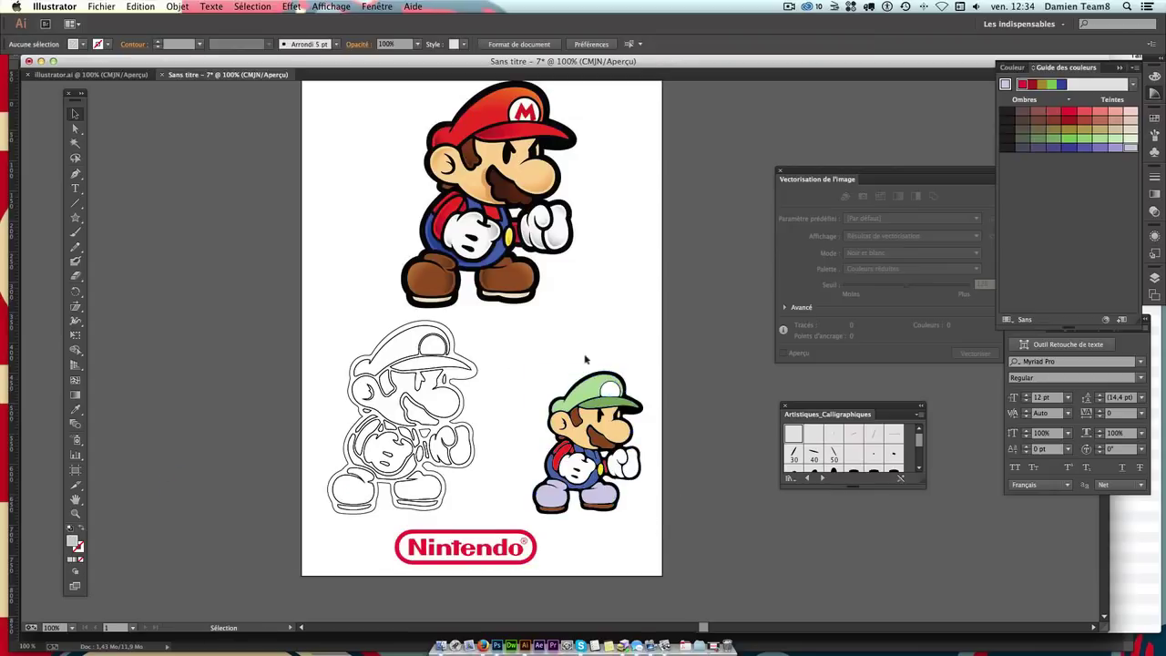
left_click(487, 638)
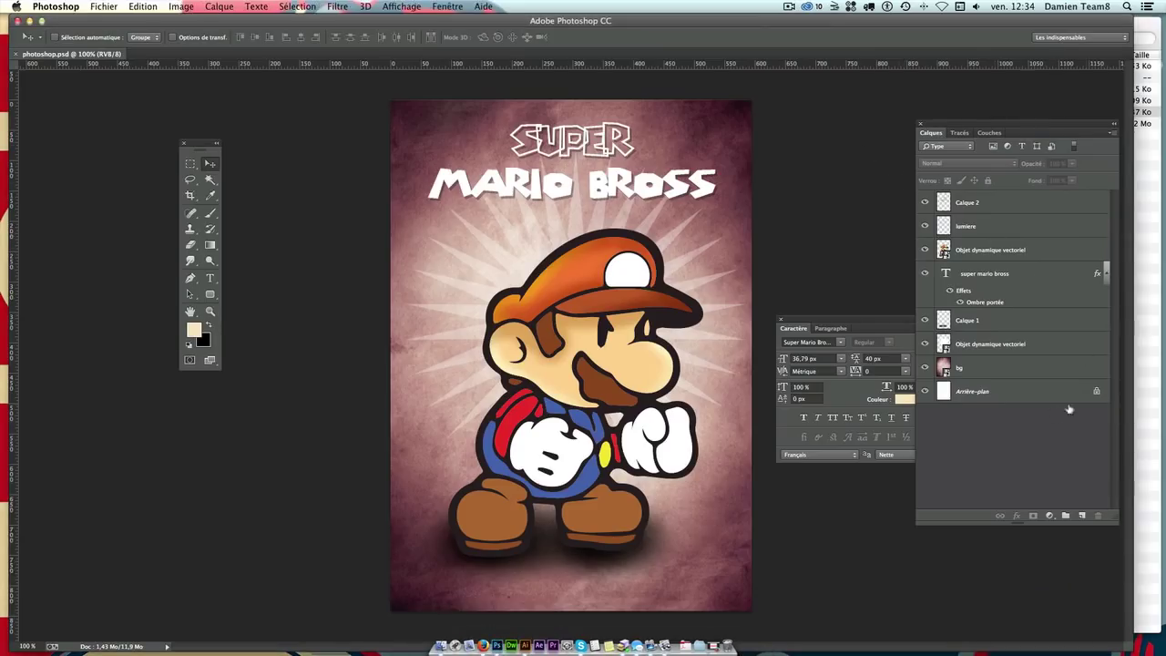
left_click(1007, 371)
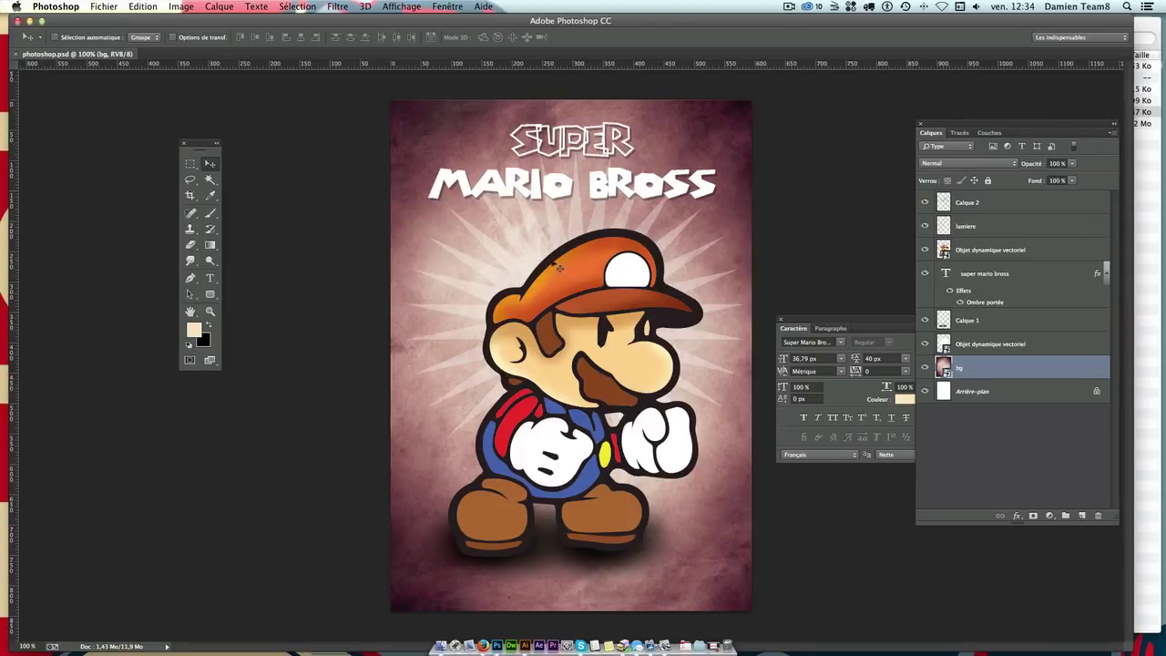
double_click(925, 203)
left_click(924, 320)
left_click(925, 320)
left_click(924, 226)
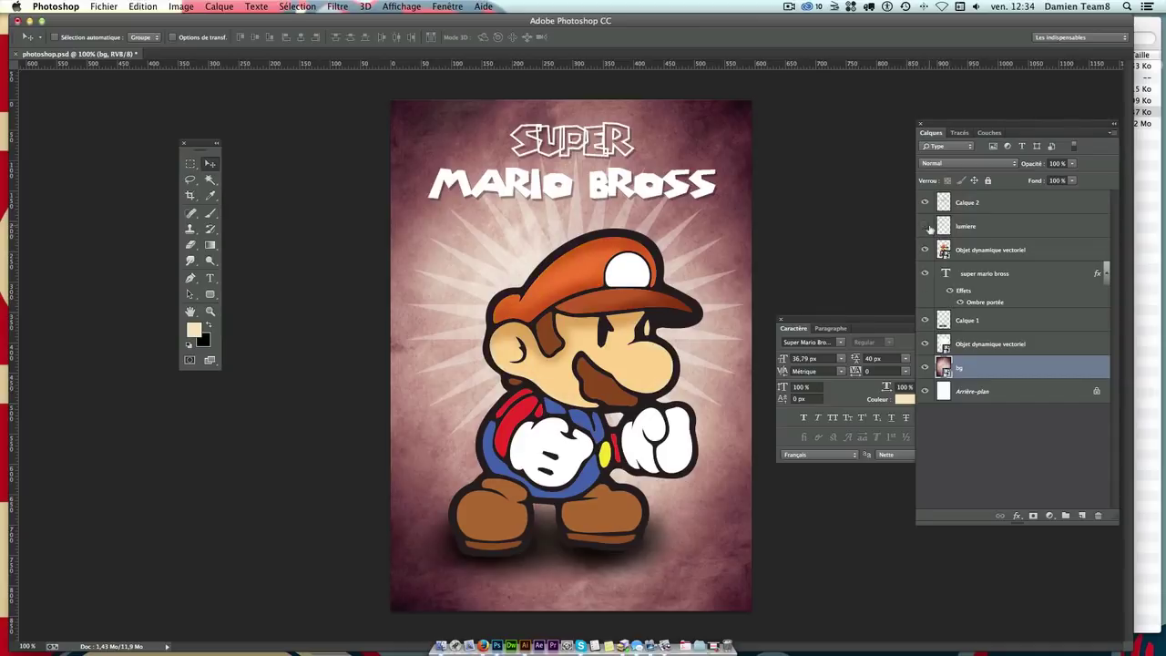
left_click(924, 226)
double_click(925, 203)
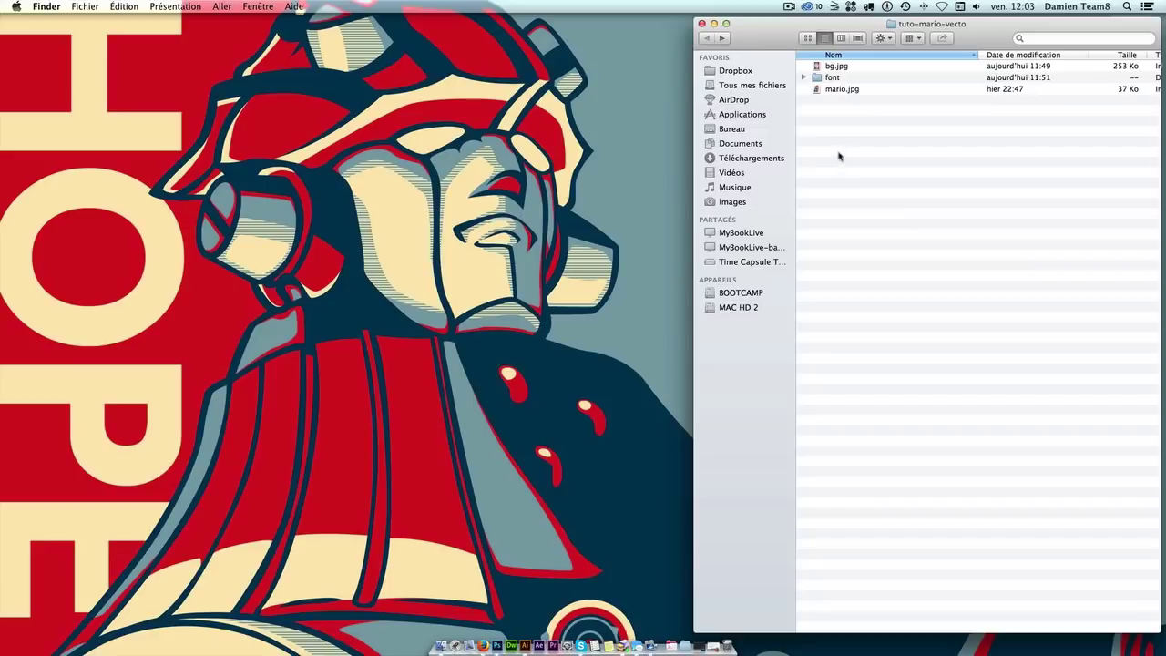
Step: Reveal tlpsmb.ttf in the tuto-mario-vecto font folder, then return to Illustrator
left_click(803, 78)
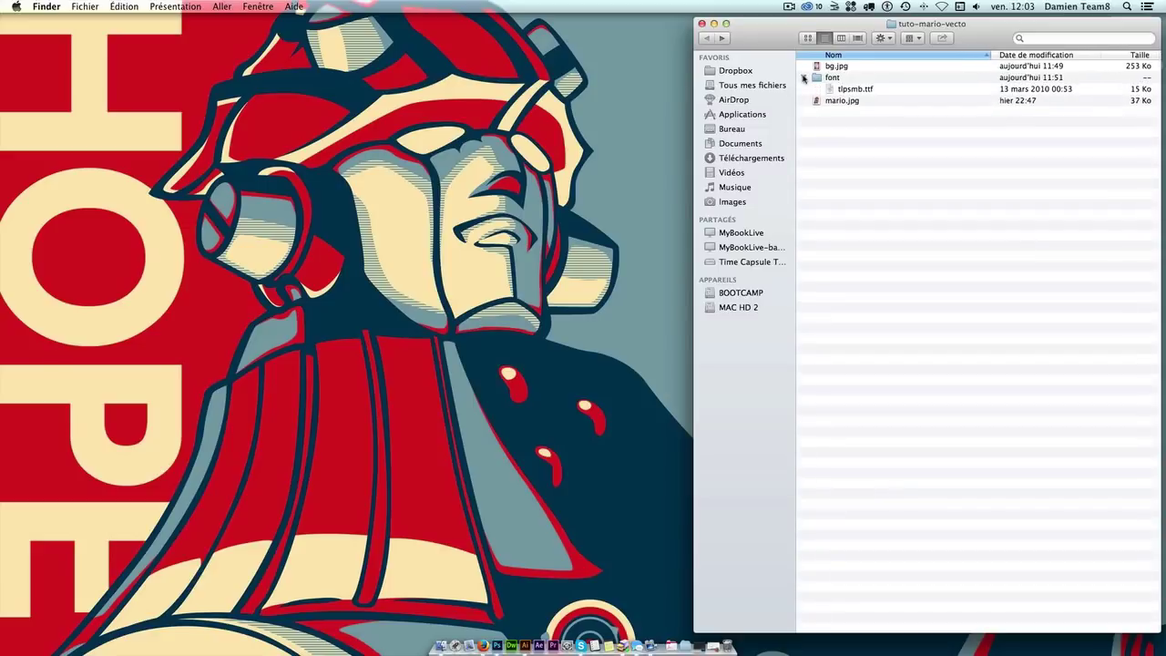
left_click(852, 90)
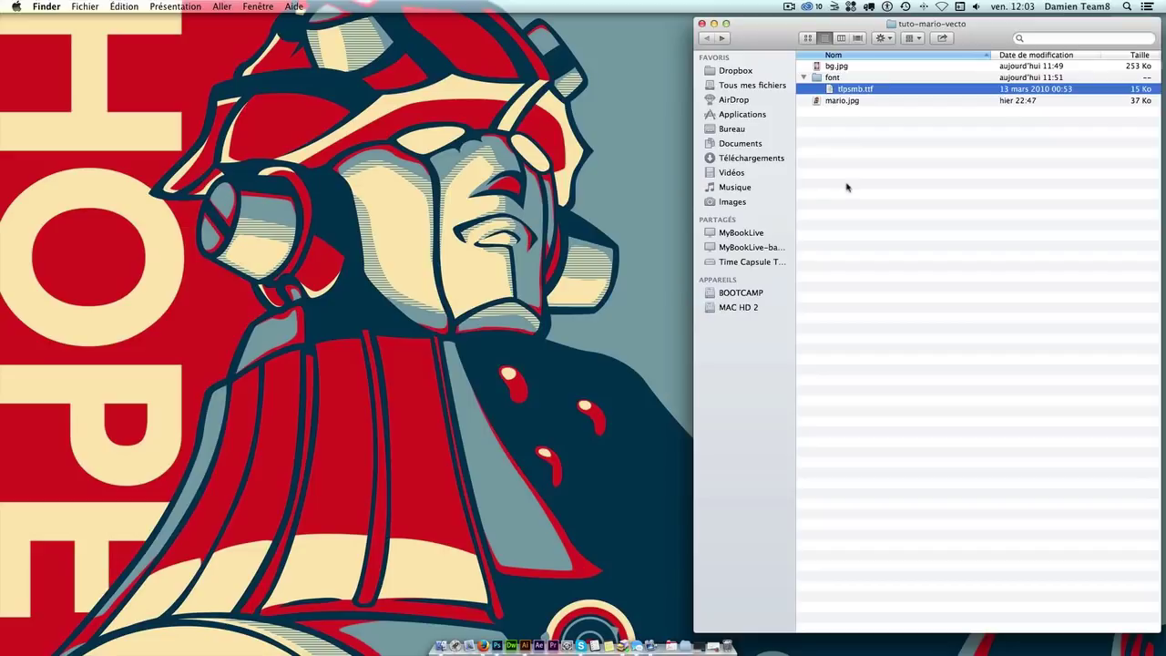
left_click(526, 638)
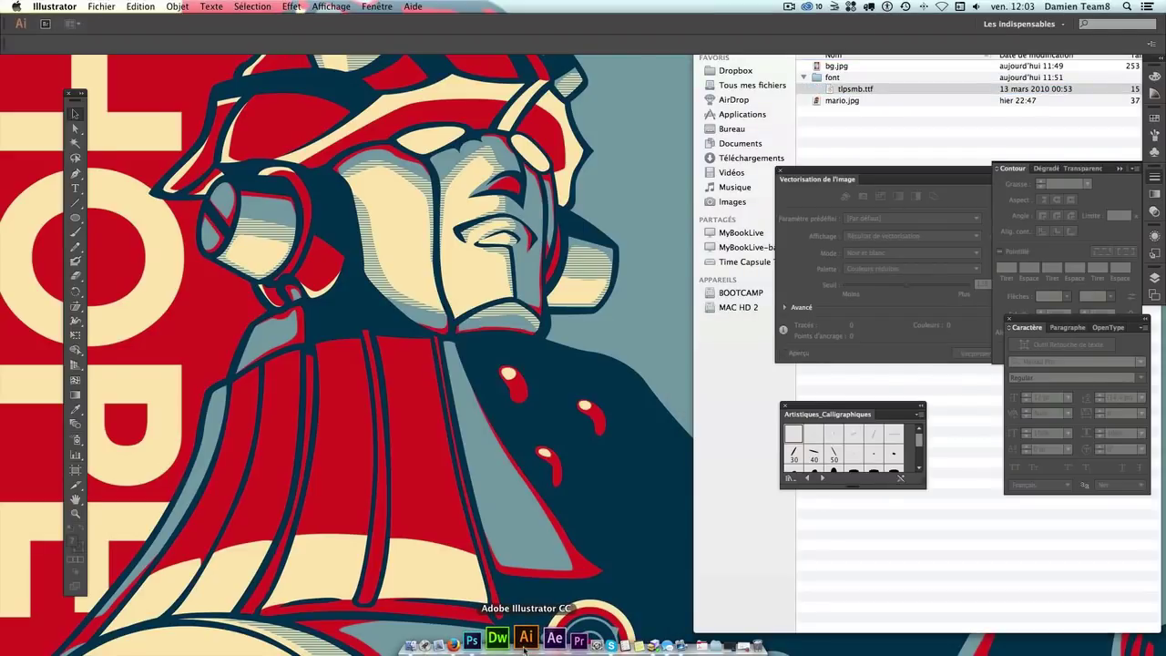
Step: Create a new Impression-profile A4 document (210 × 297 mm), Sans titre - 5
key("super+n")
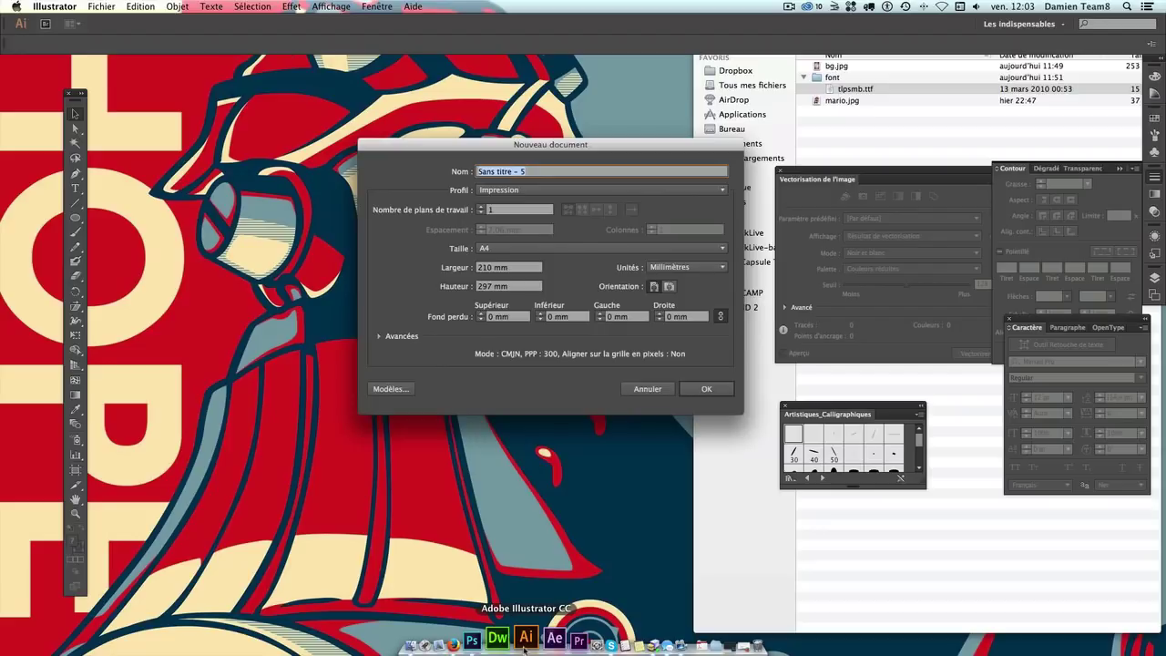
key("Escape")
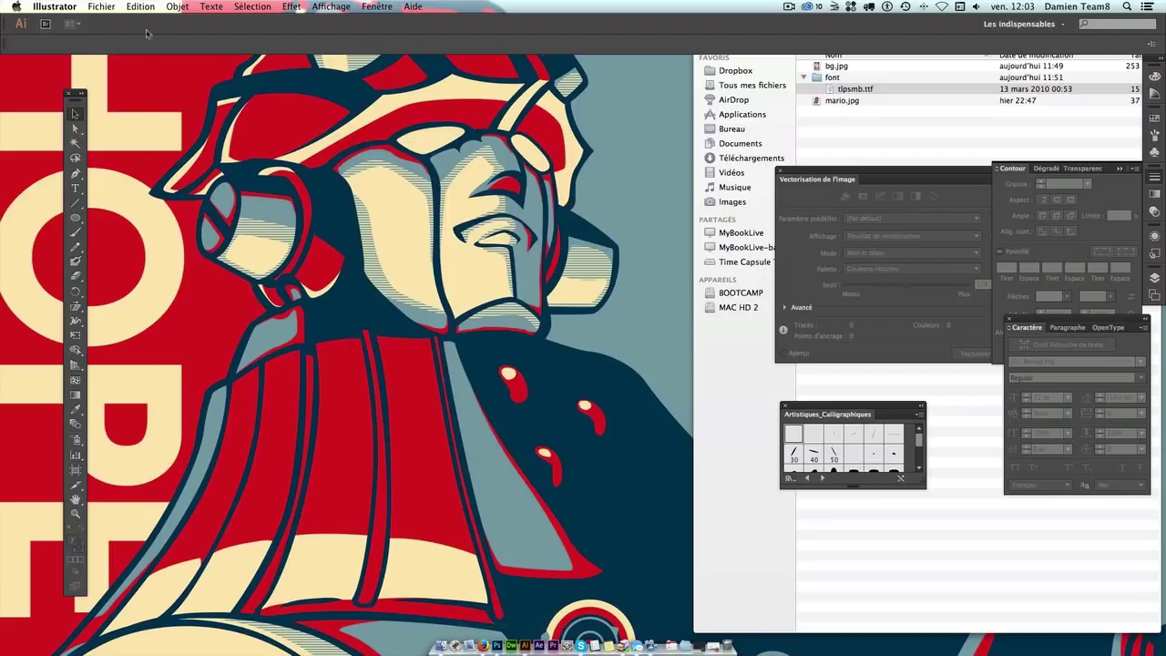
left_click(101, 6)
key("Return")
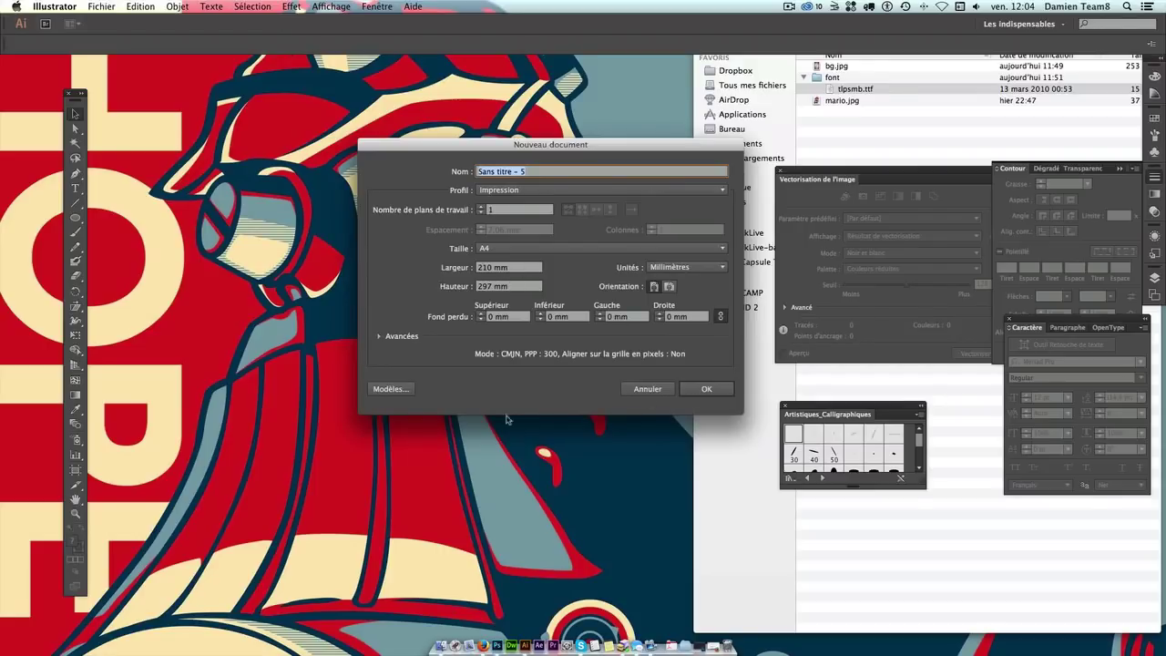
left_click(483, 267)
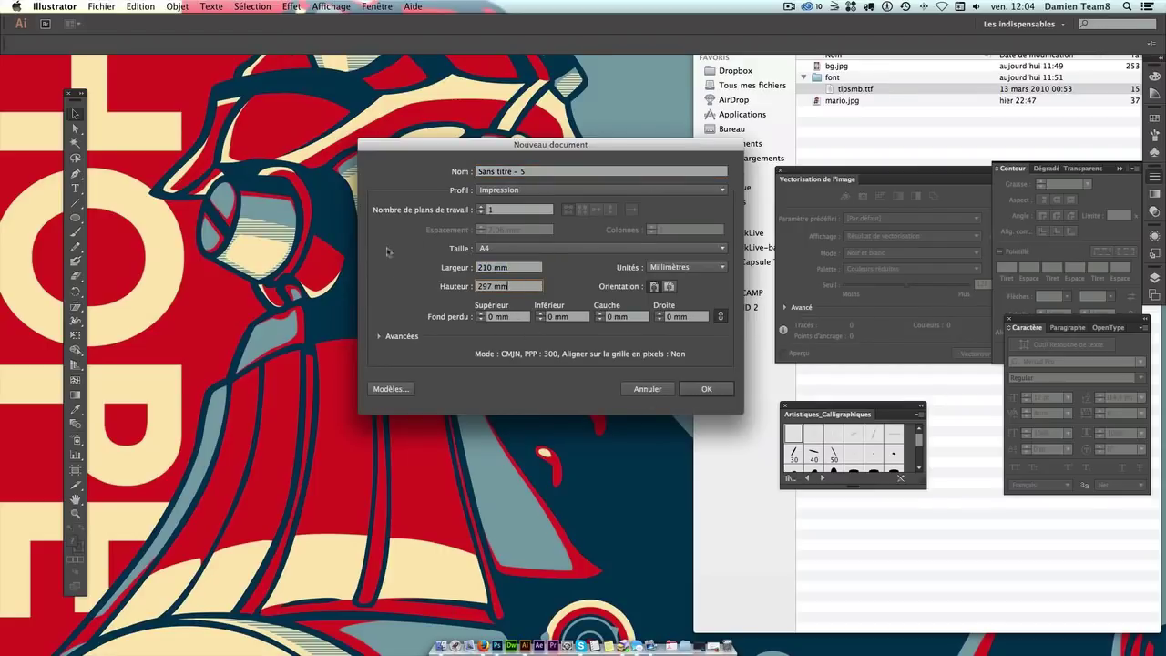
left_click(546, 249)
left_click(546, 248)
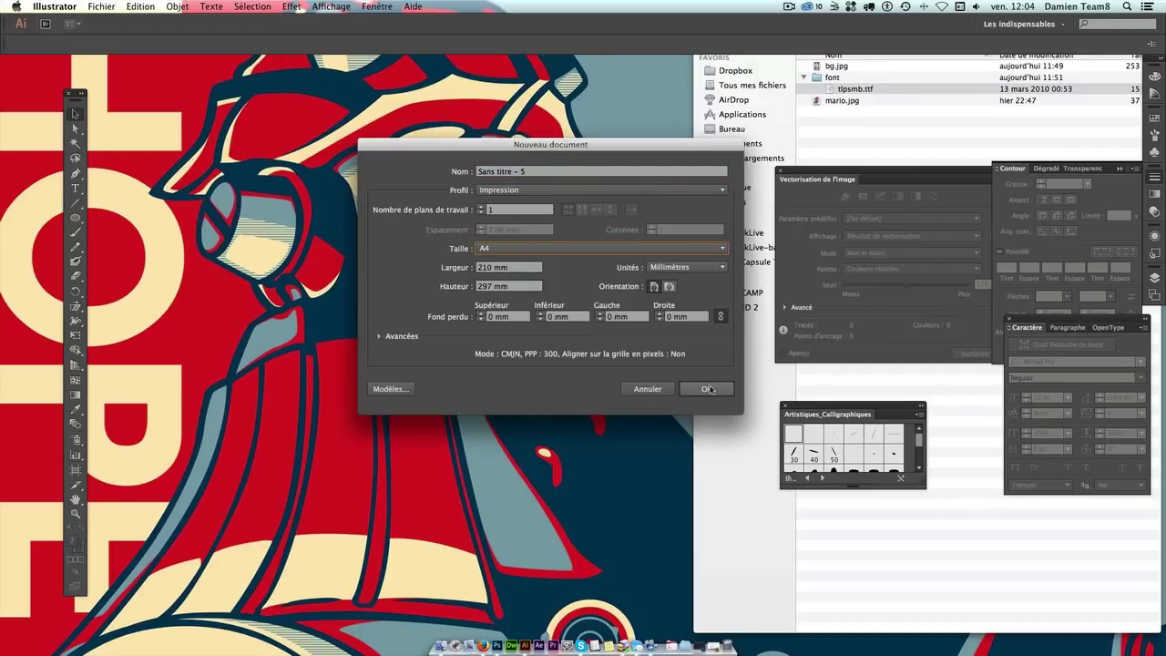
left_click(706, 389)
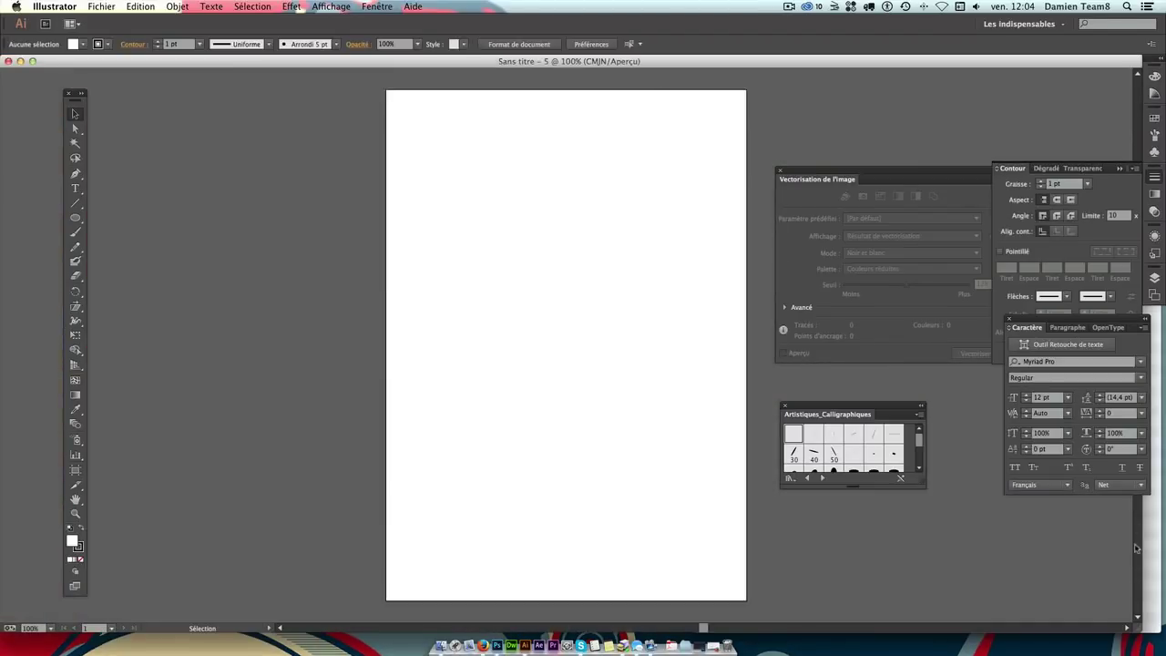
Step: Drop mario.jpg from Finder onto the A4 page, centre it lower, and image-trace it
left_click_drag(1143, 541, 770, 502)
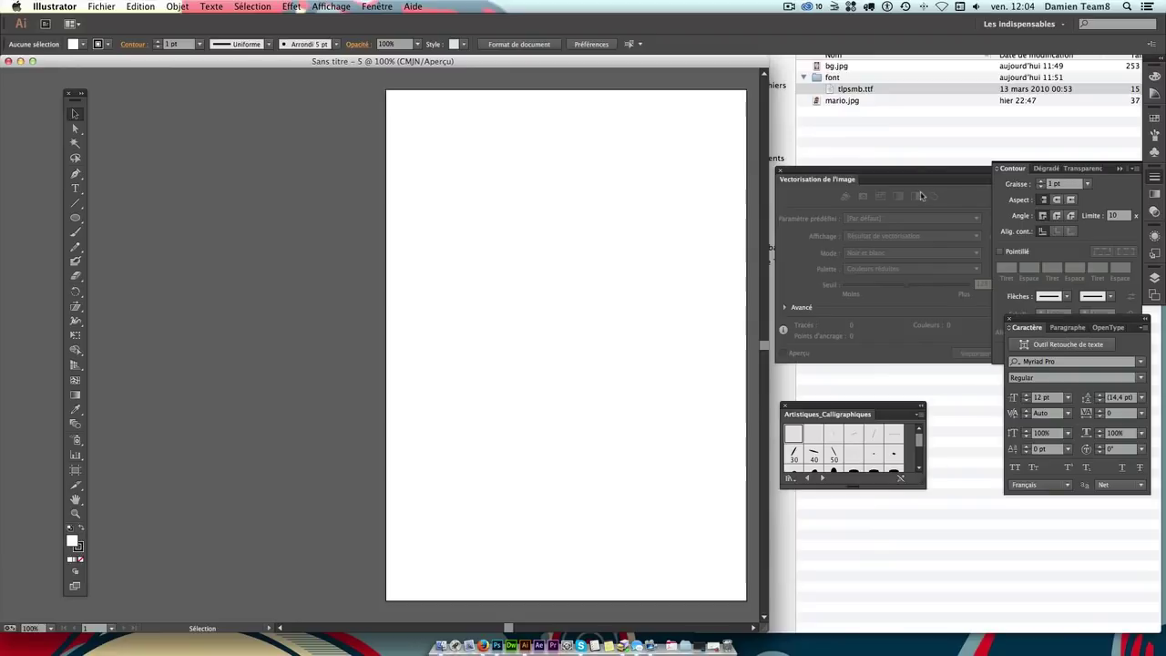
left_click(882, 115)
left_click_drag(827, 102, 572, 298)
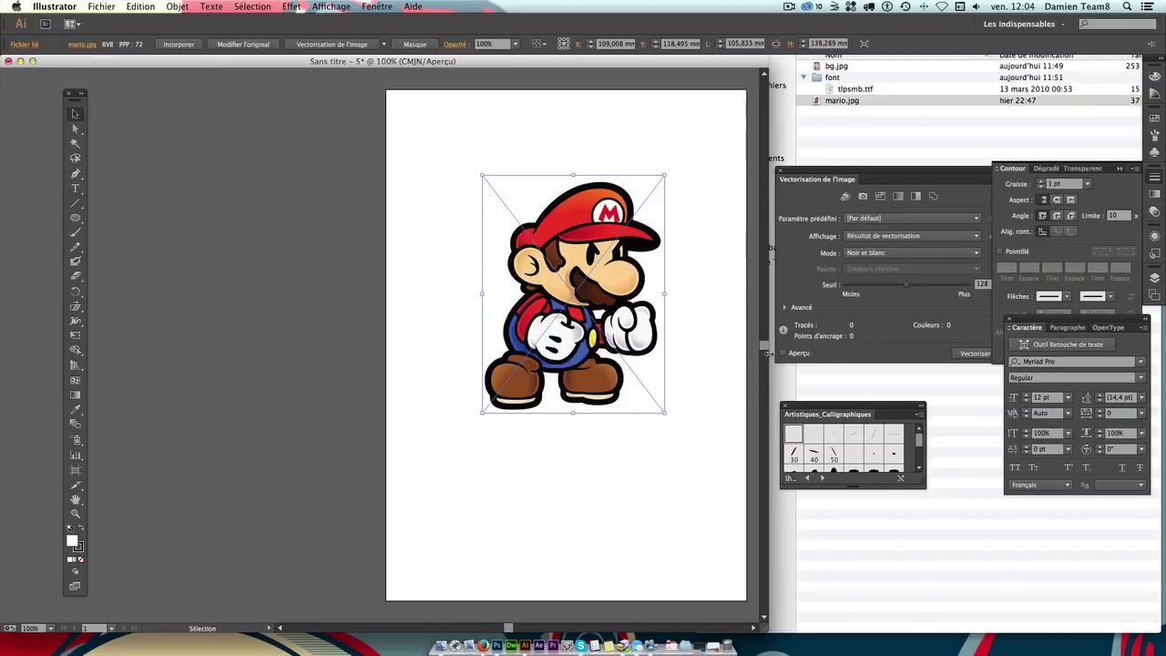
left_click_drag(765, 358, 1084, 360)
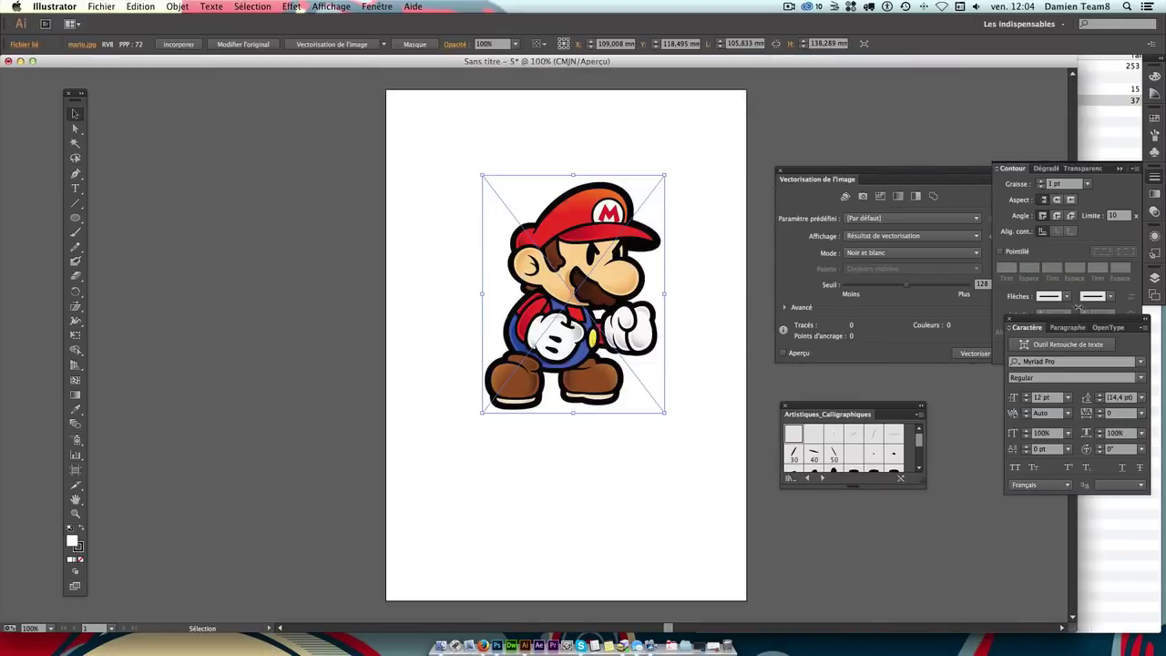
left_click(780, 170)
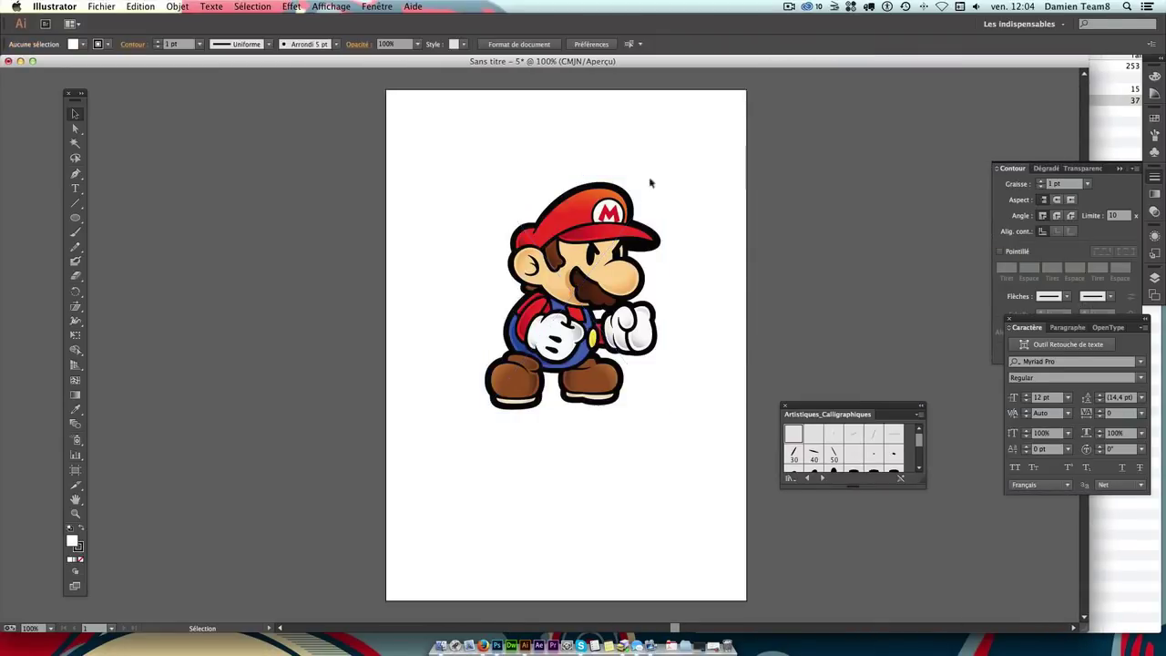
left_click_drag(651, 182, 650, 217)
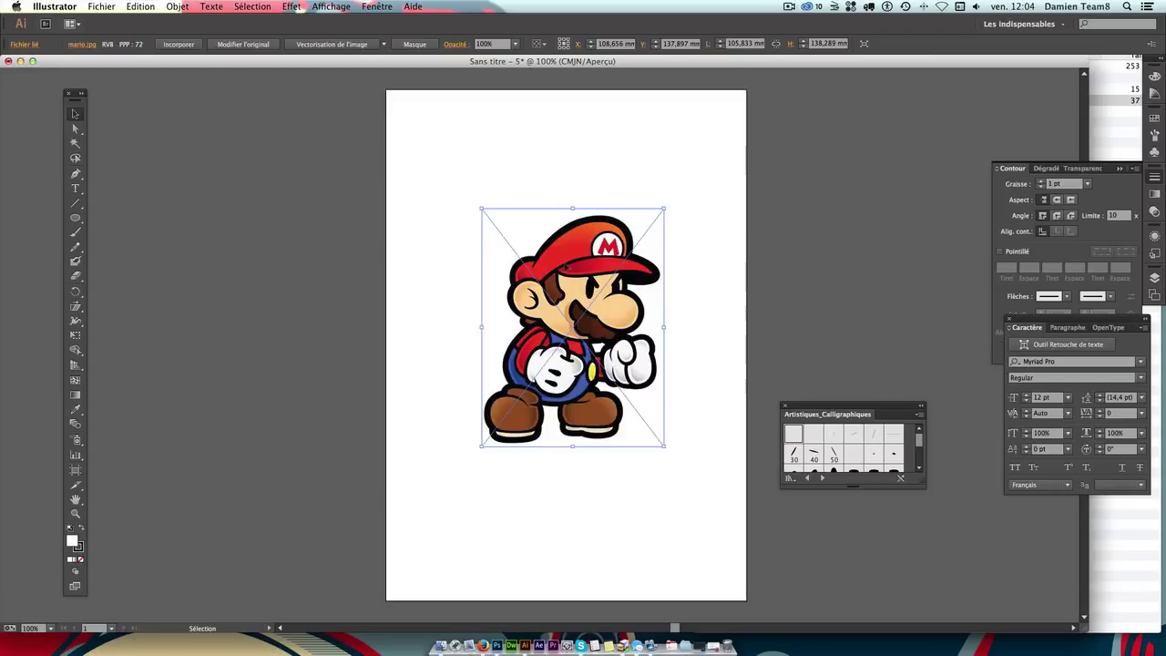
left_click_drag(505, 228, 496, 232)
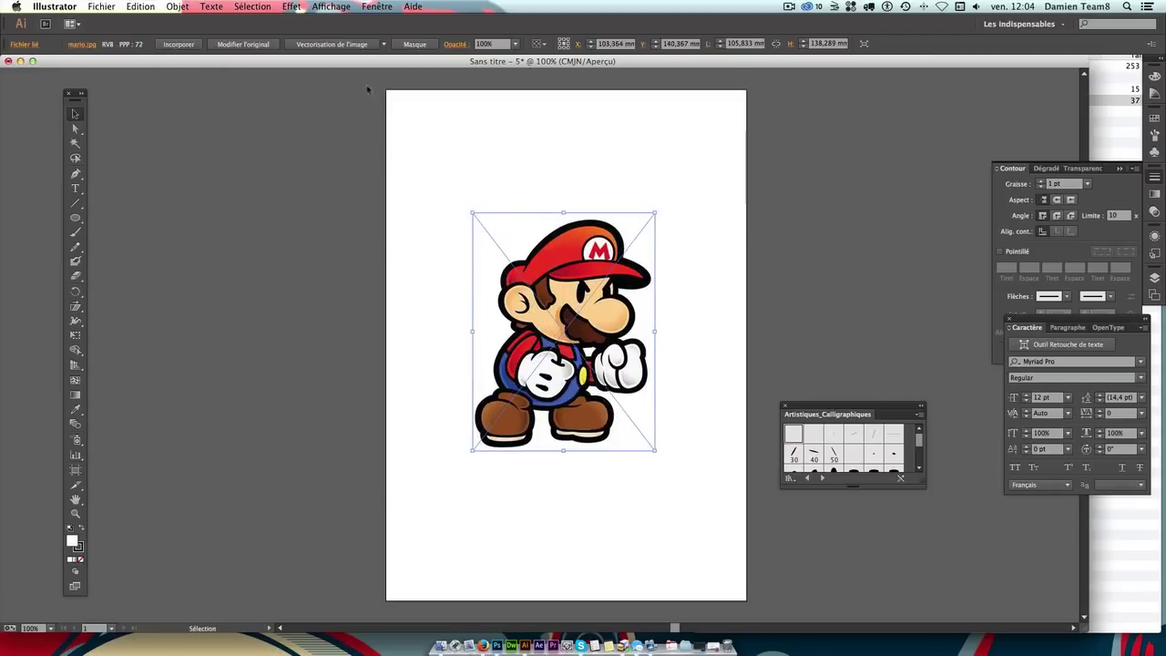
left_click(367, 45)
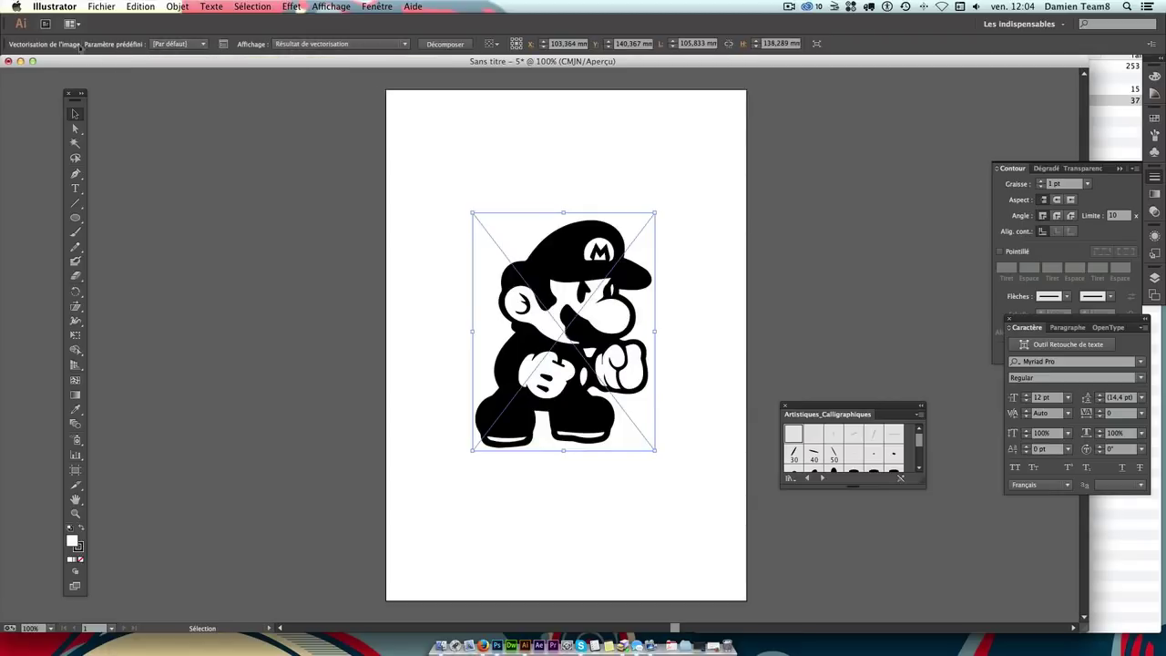
Step: Compare the Logo noir et blanc, Nuances de gris and 16 couleurs presets, keeping Logo noir et blanc
left_click(206, 46)
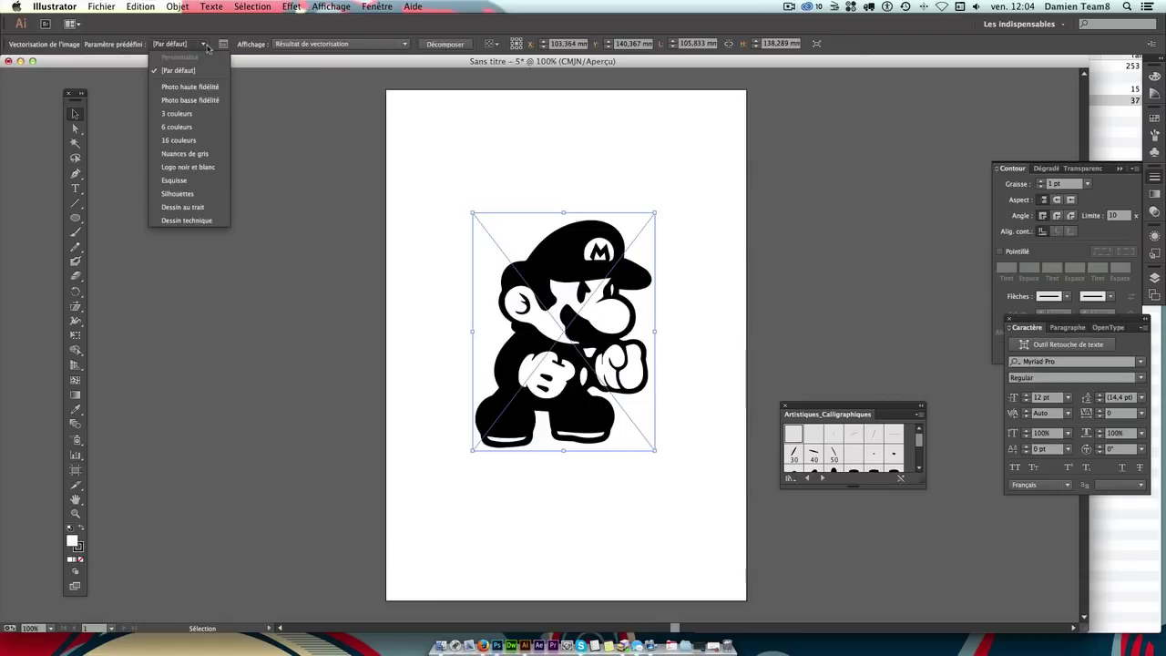
left_click(189, 168)
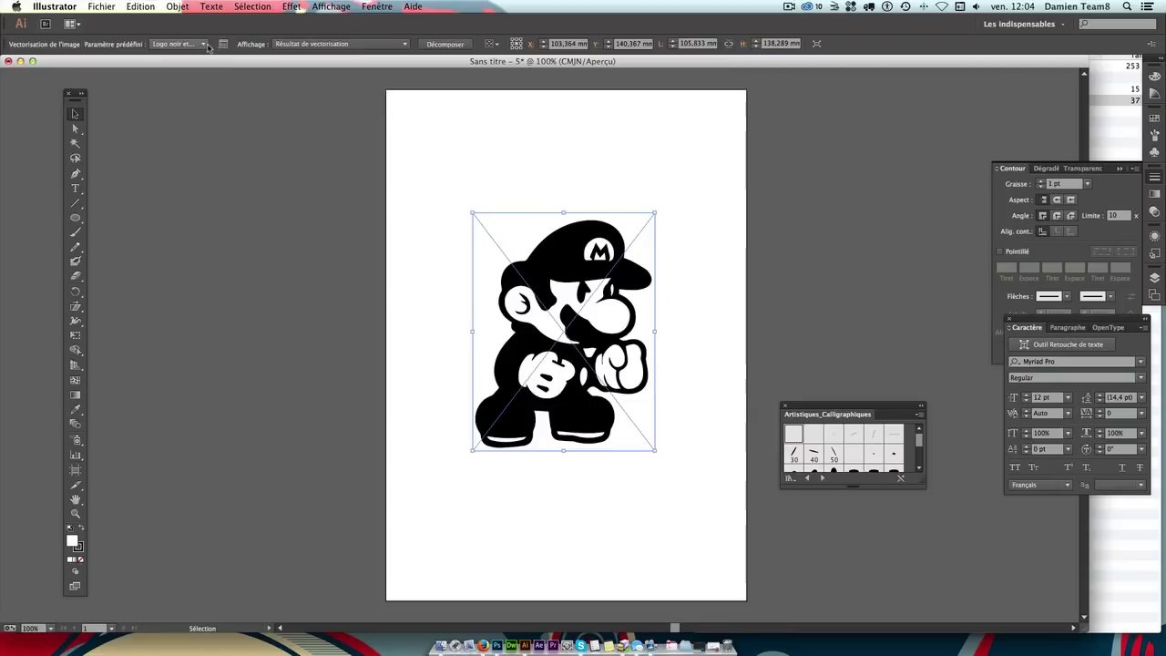
left_click(206, 45)
left_click(198, 154)
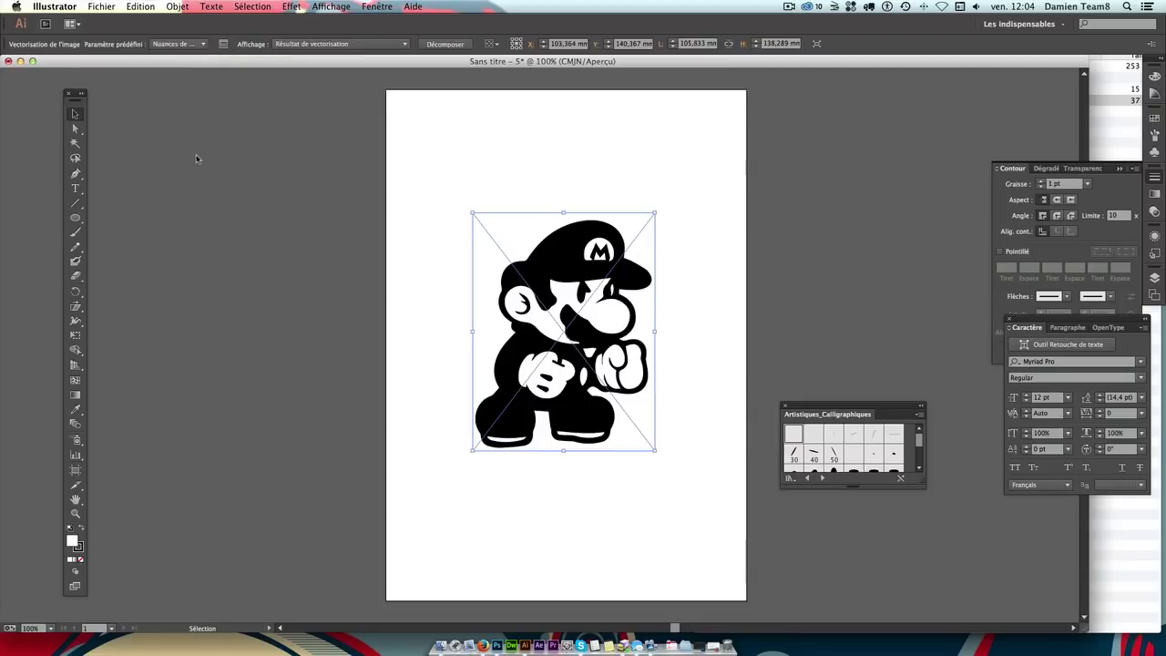
left_click(203, 43)
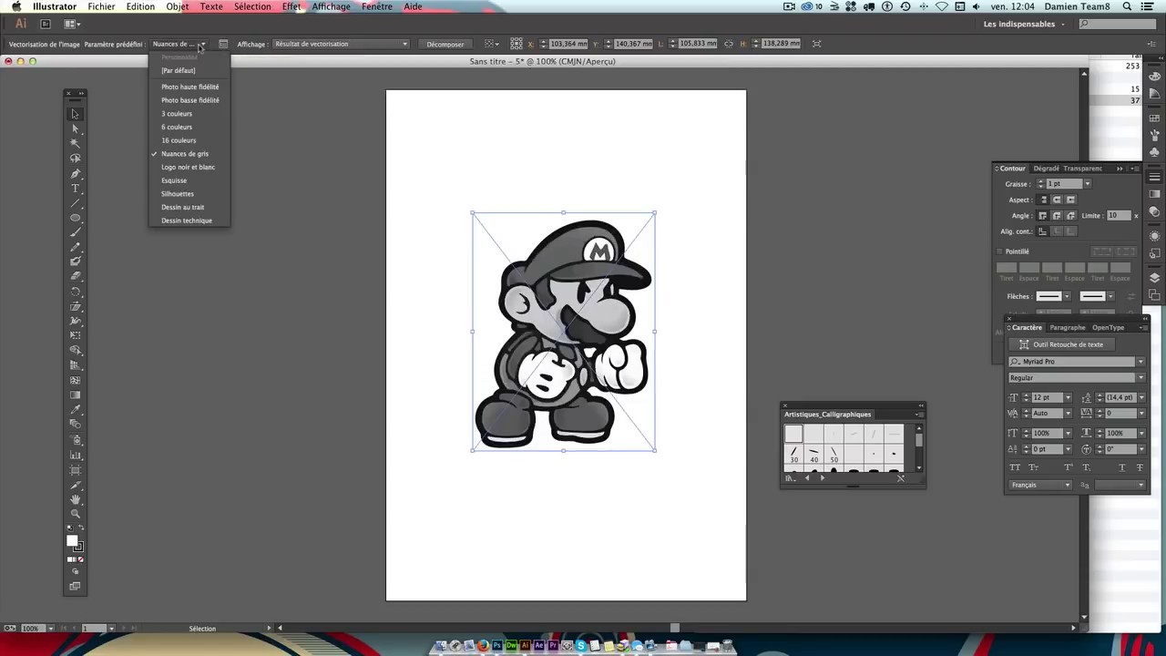
left_click(187, 139)
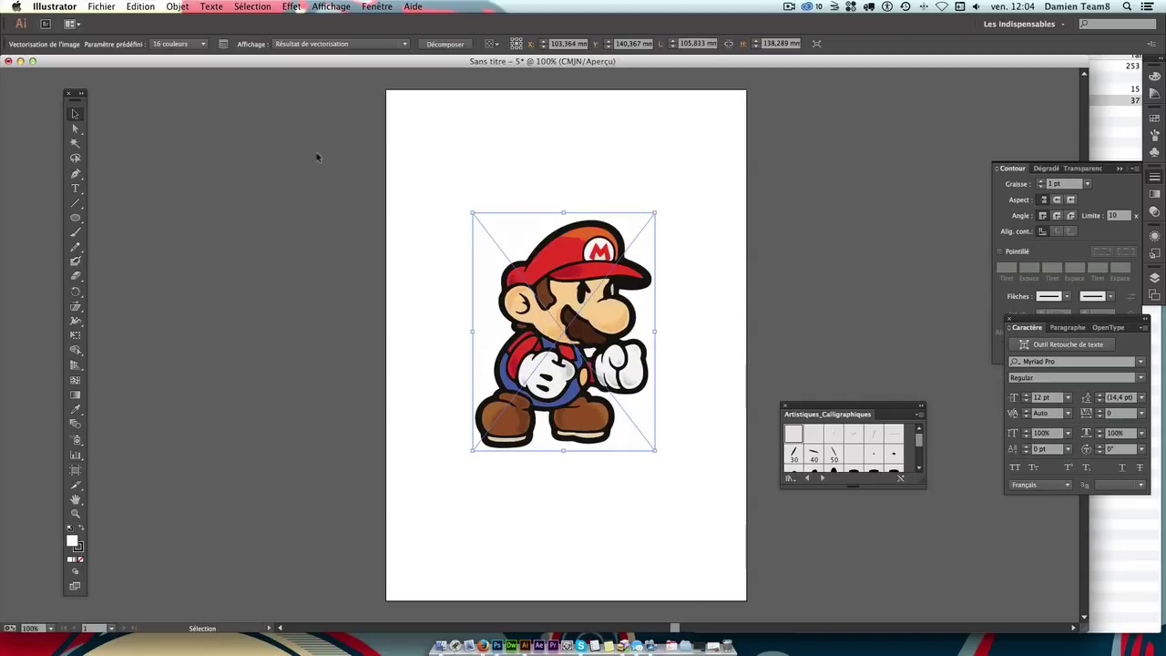
left_click(200, 45)
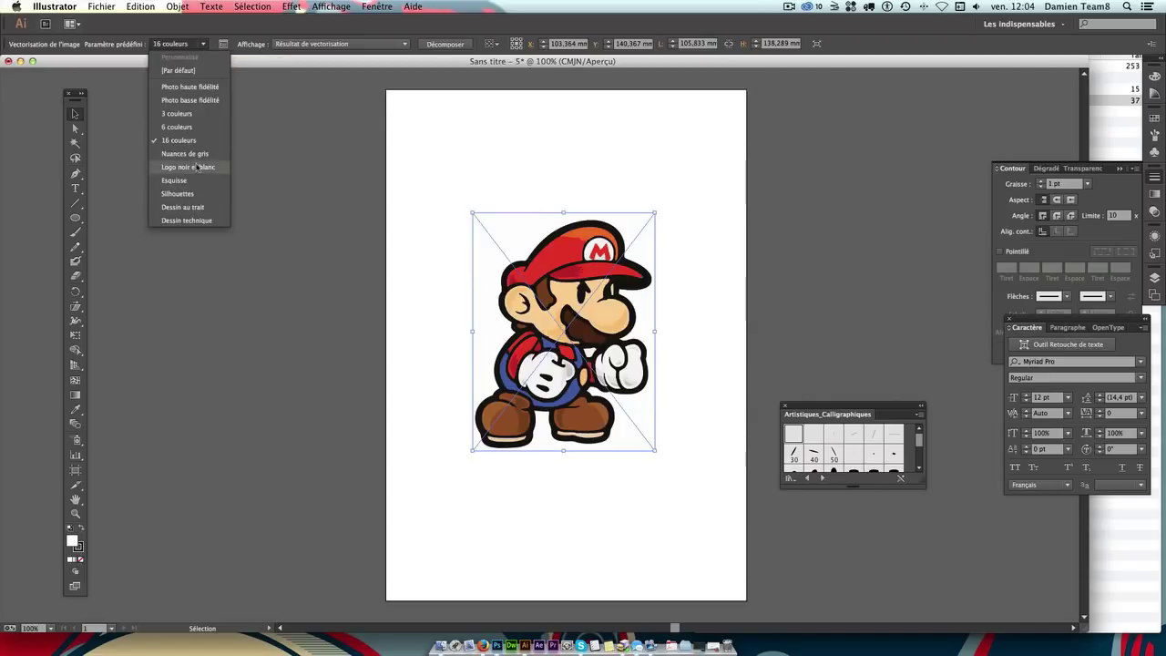
left_click(167, 167)
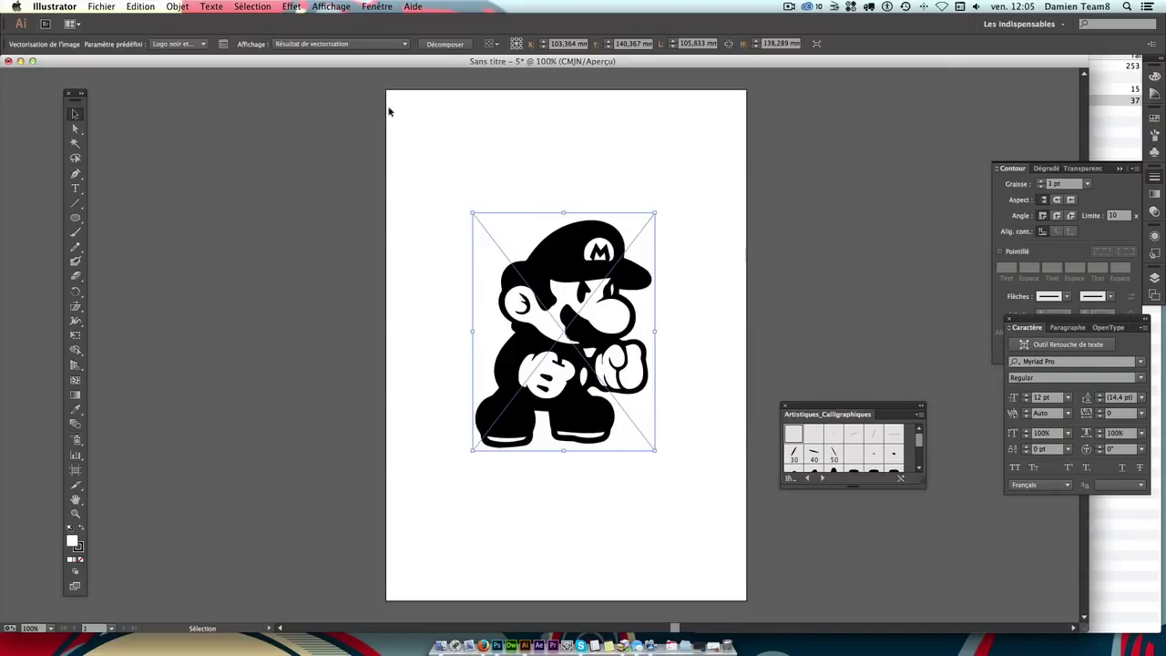
left_click(223, 44)
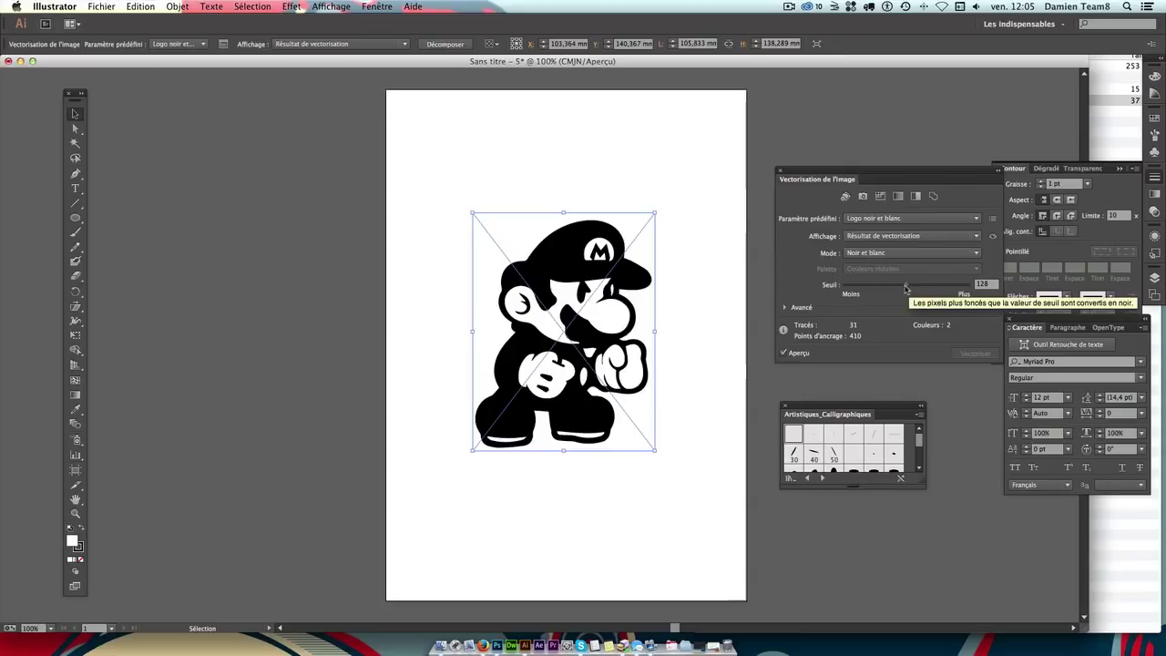
Step: Set the trace Seuil to 20 and expand the trace with Décomposer
mouse_move(905, 288)
left_mouse_down()
mouse_move(940, 288)
mouse_move(857, 287)
left_mouse_up()
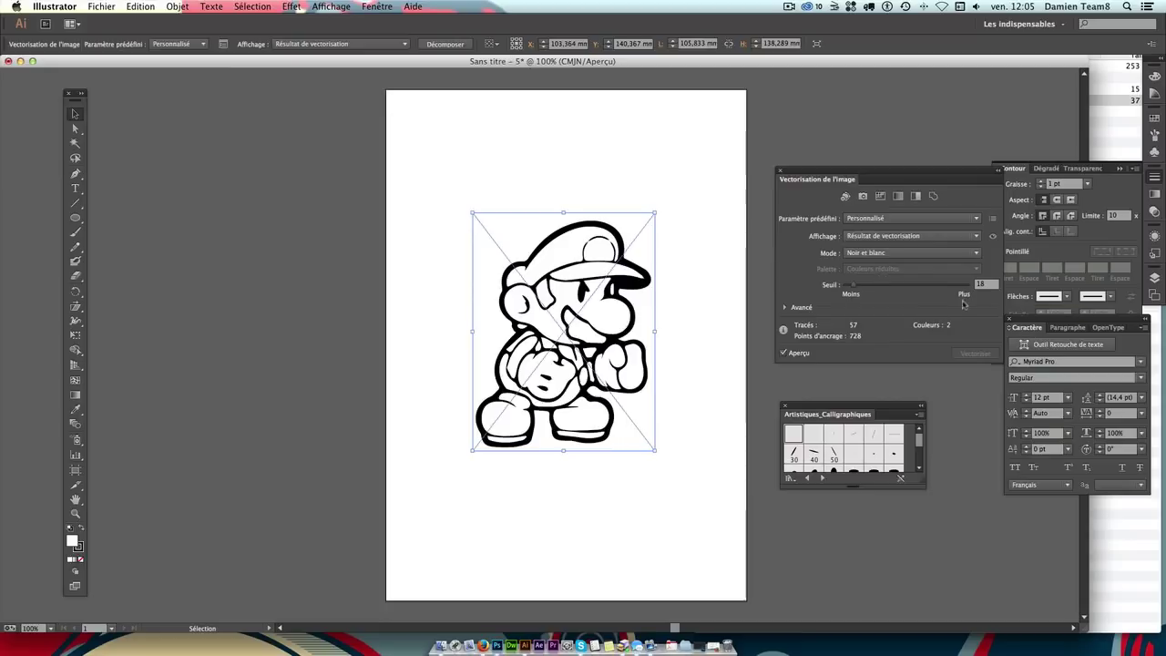
type("20")
key("Return")
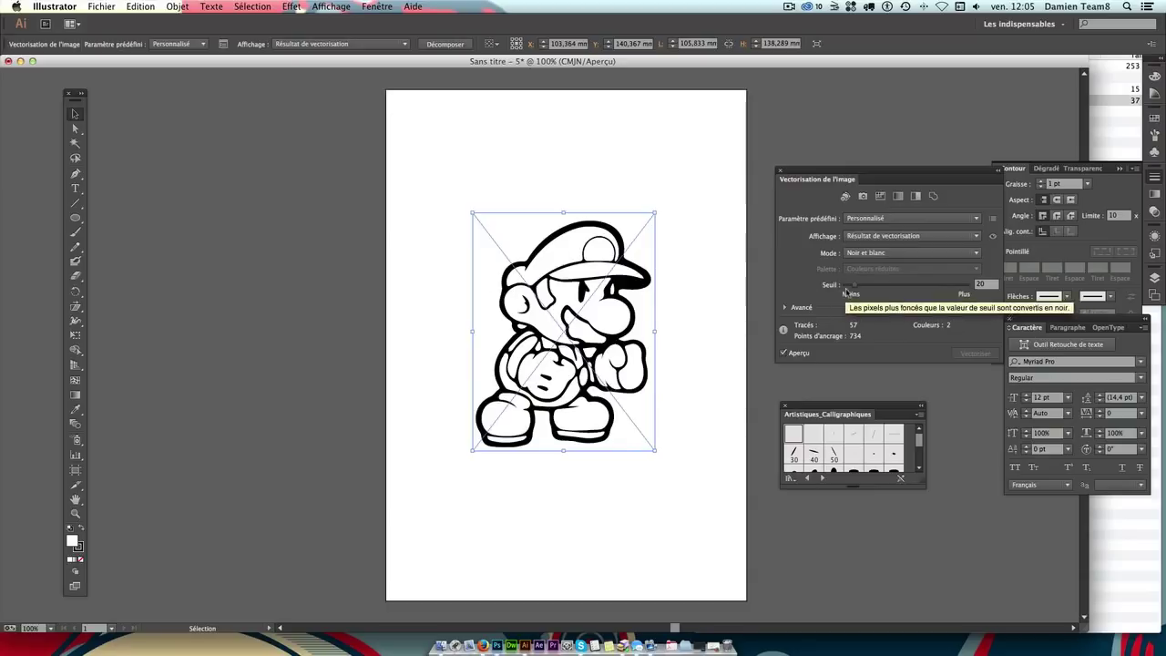
left_click(939, 286)
left_click(445, 44)
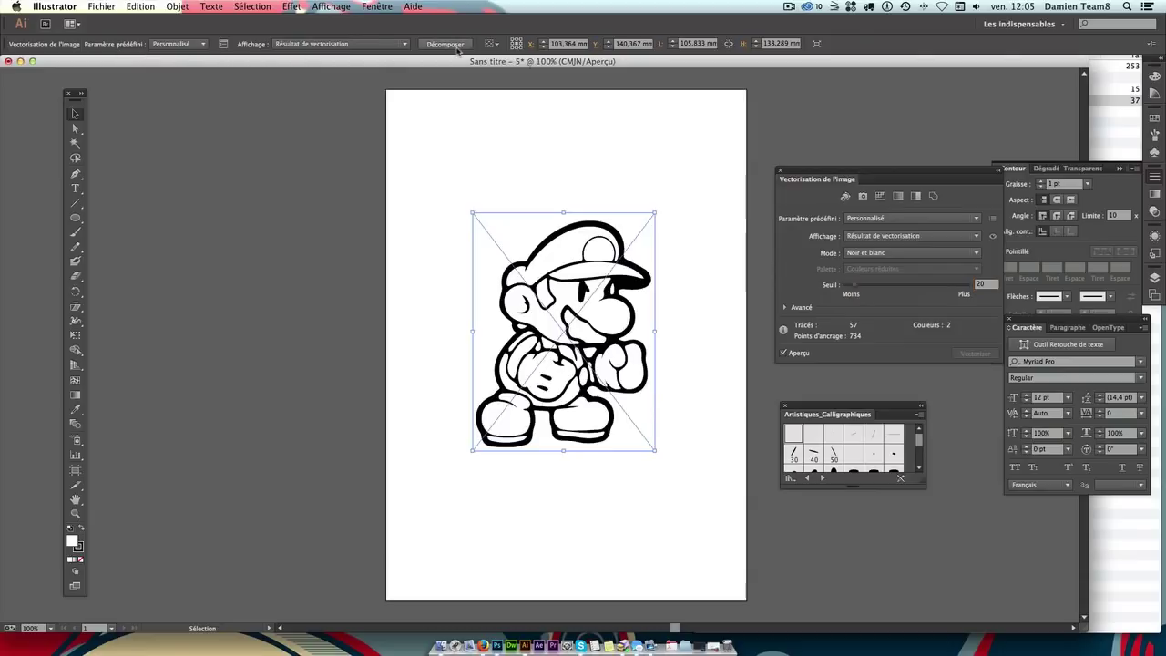
left_click(538, 145)
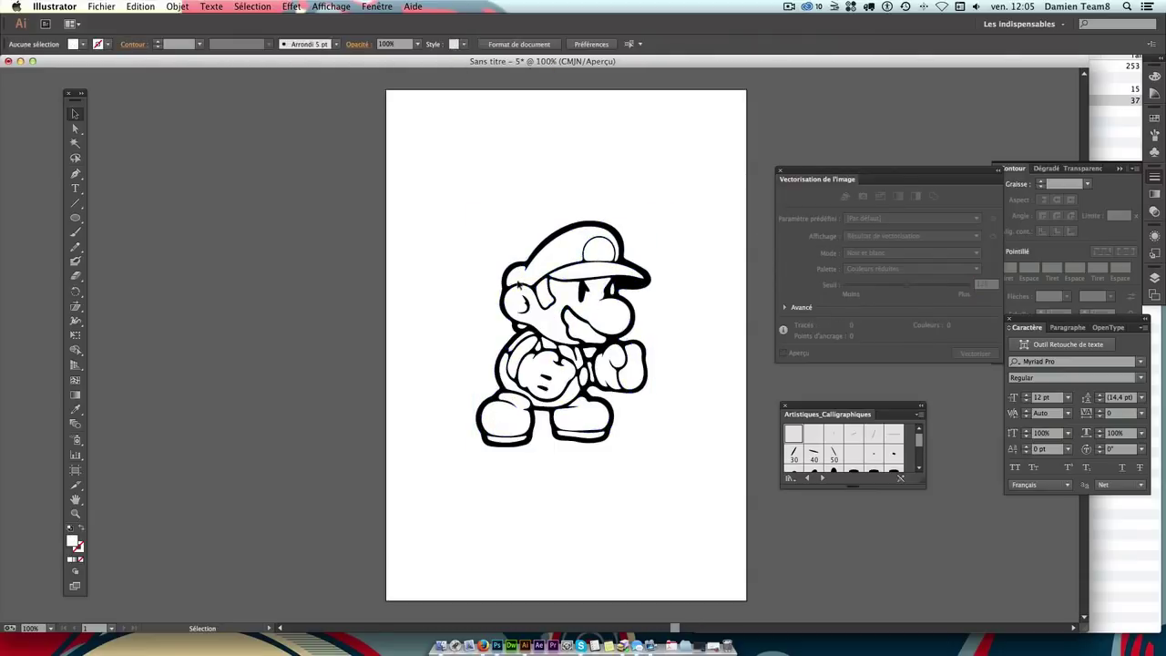
Step: Move the expanded Mario artwork off the page to the left
left_click(523, 265)
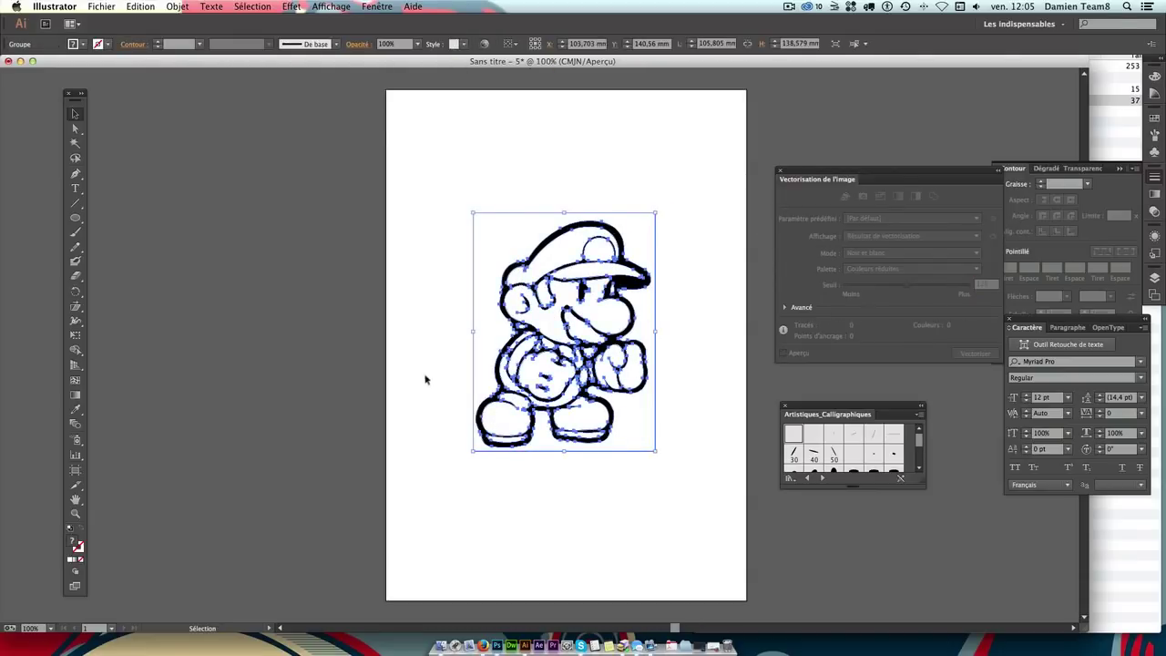
left_click(415, 226)
left_click(508, 224)
left_click(418, 266)
left_click(492, 238)
left_click_drag(558, 284, 262, 273)
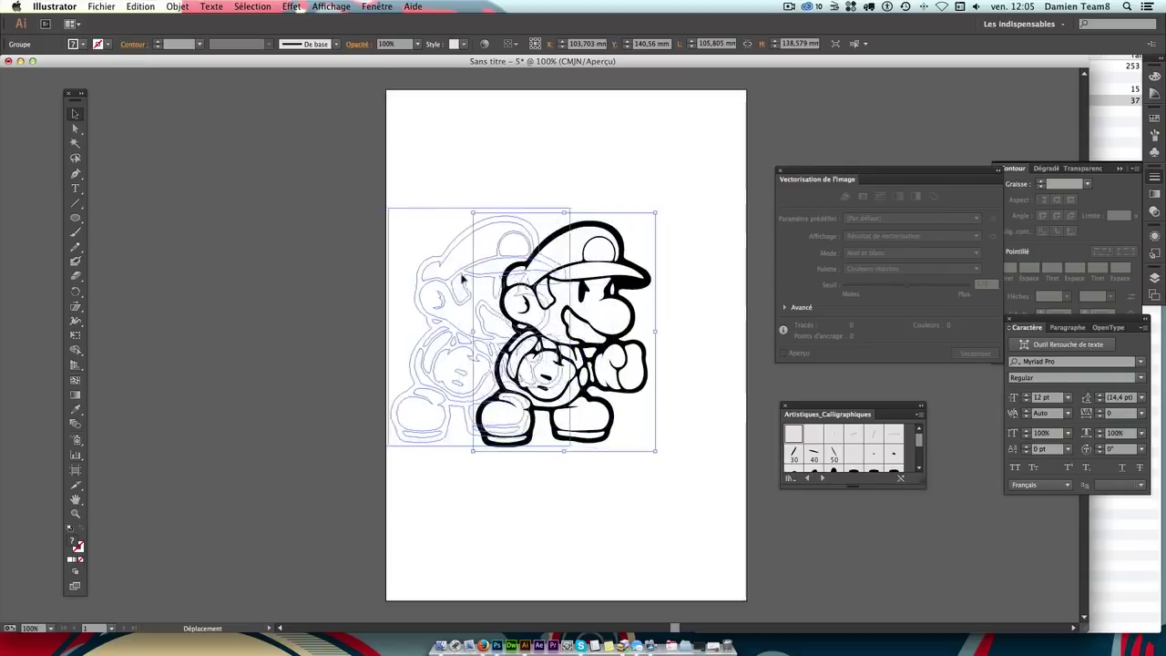
left_click(395, 281)
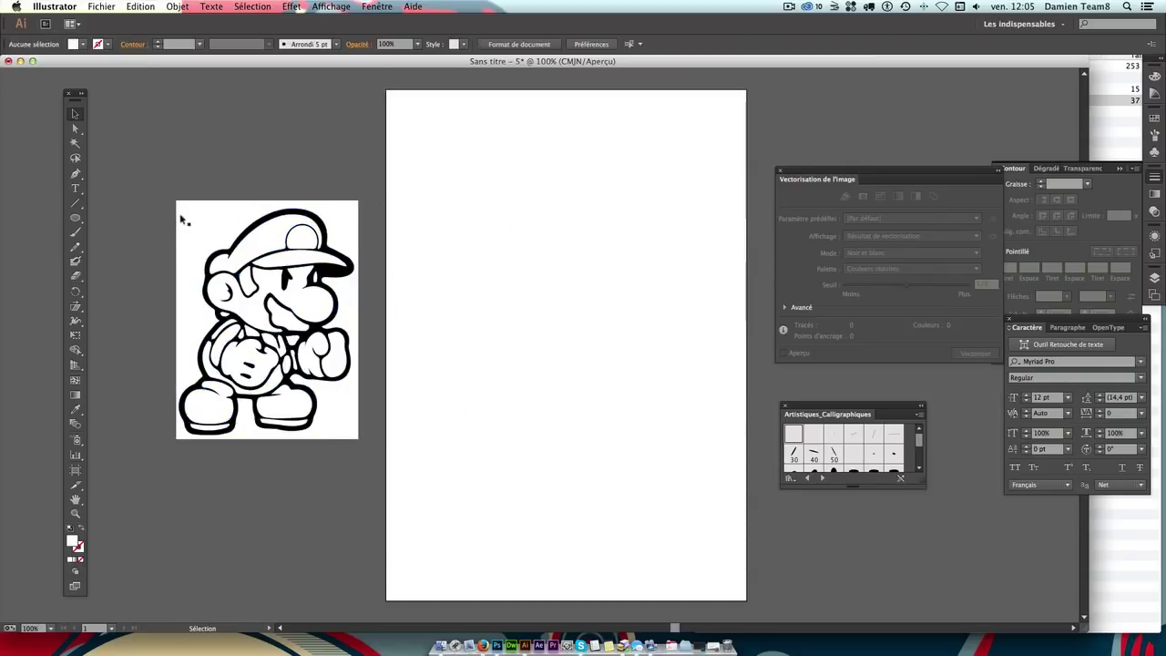
Step: Select and delete the white background shape around the traced Mario
left_click(77, 130)
left_click(77, 131)
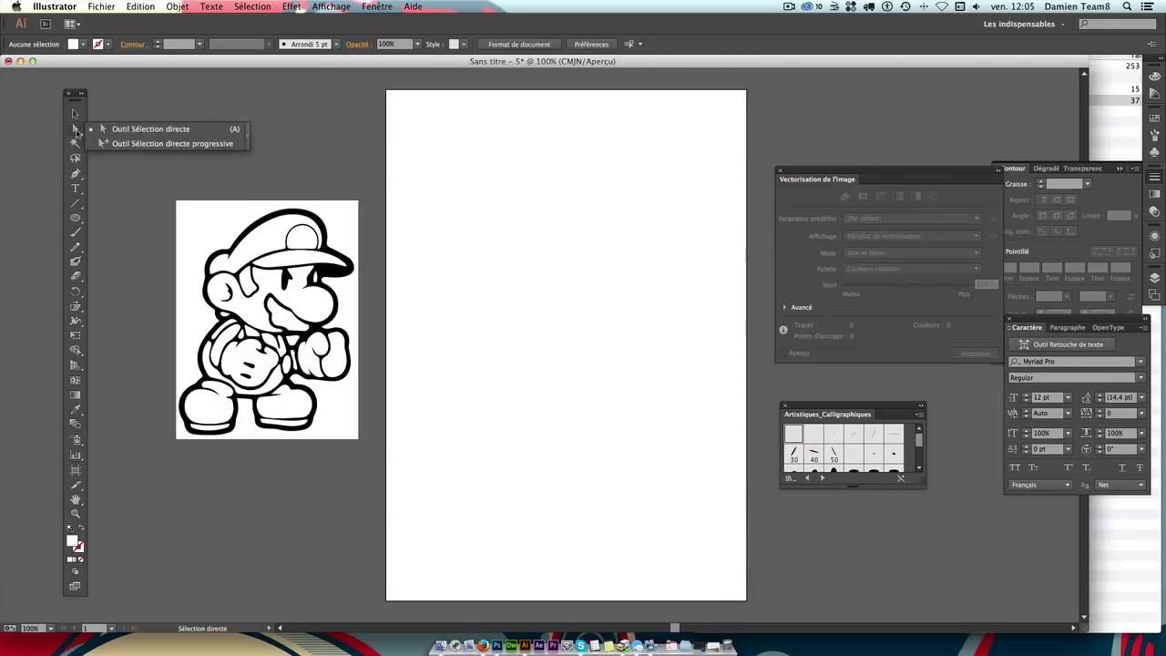
left_click(208, 210)
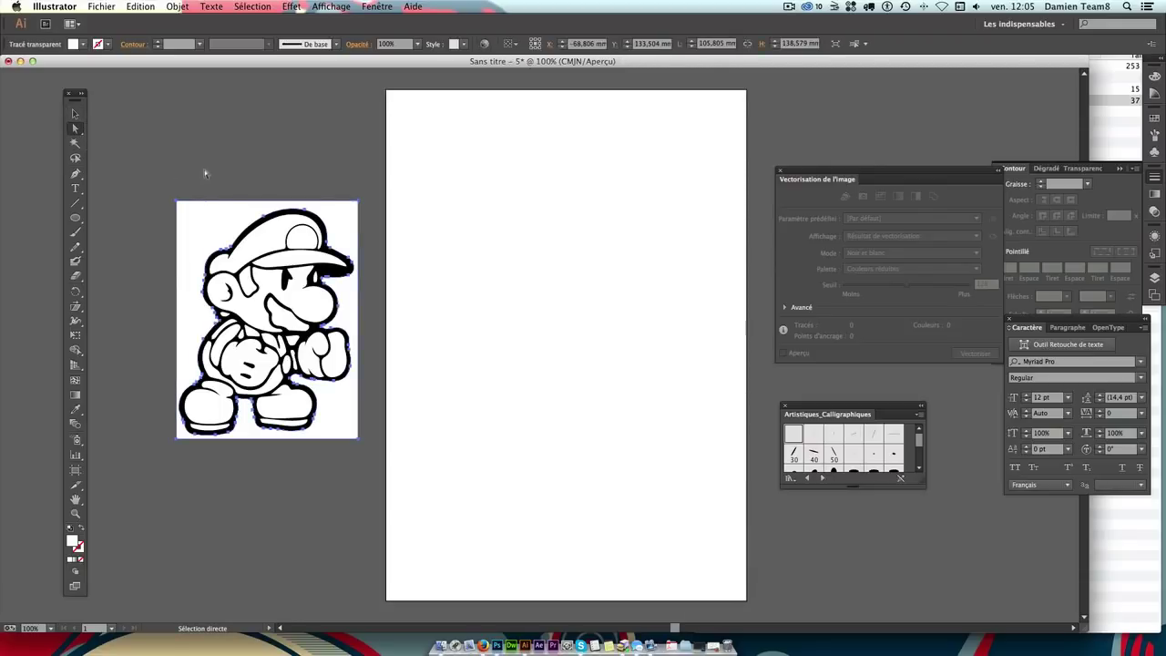
left_click(205, 173)
left_click(179, 209)
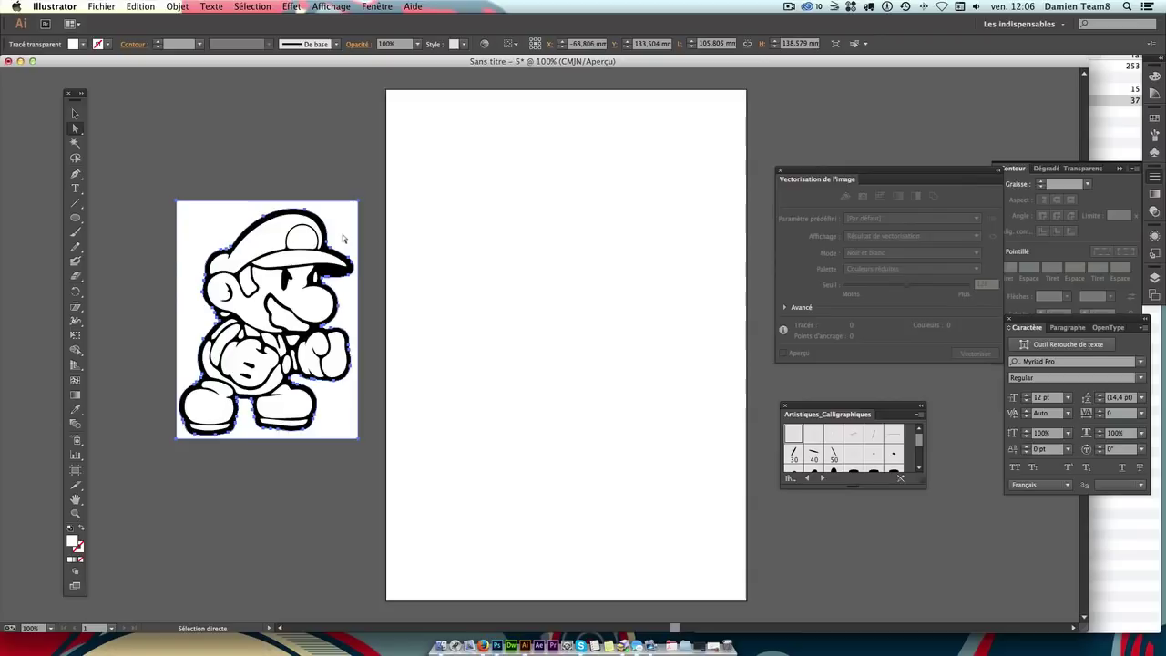
key("Delete")
Step: Check the chest path, then drag the colour mario.jpg from Finder onto the artboard
left_click(76, 114)
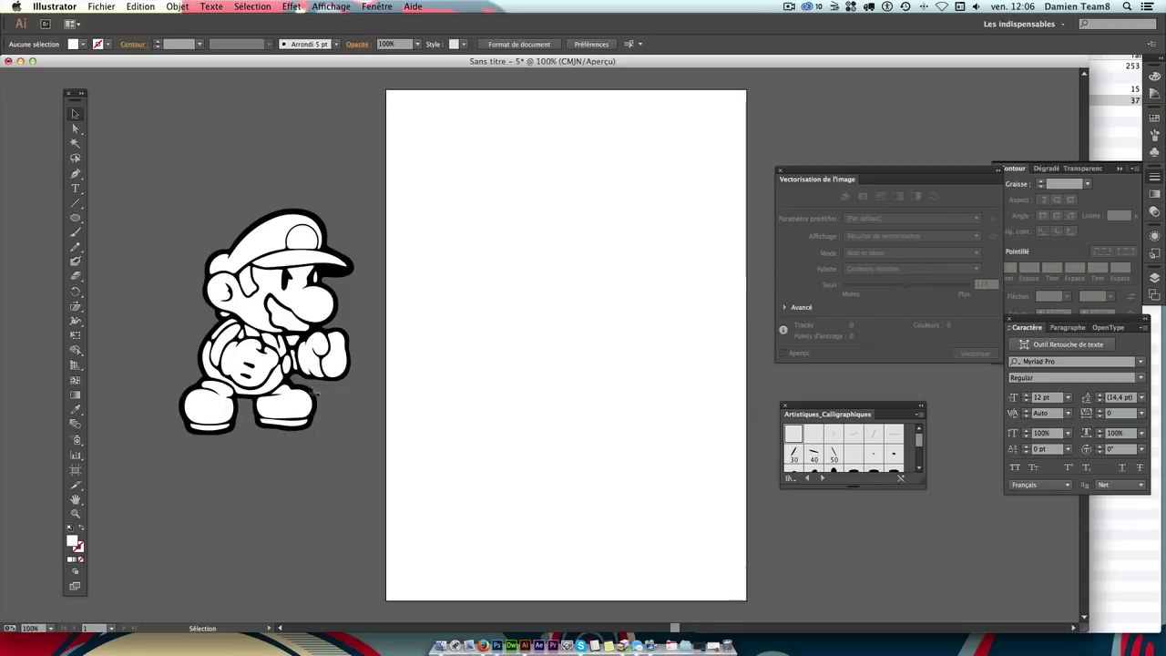
left_click(76, 129)
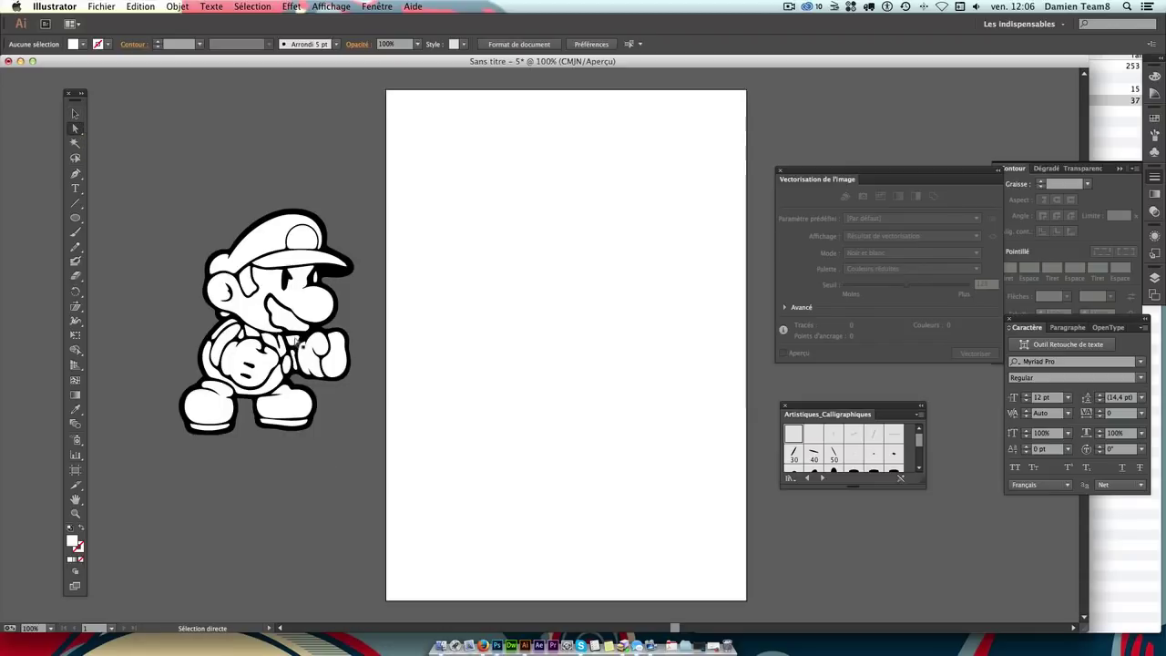
left_click(294, 340)
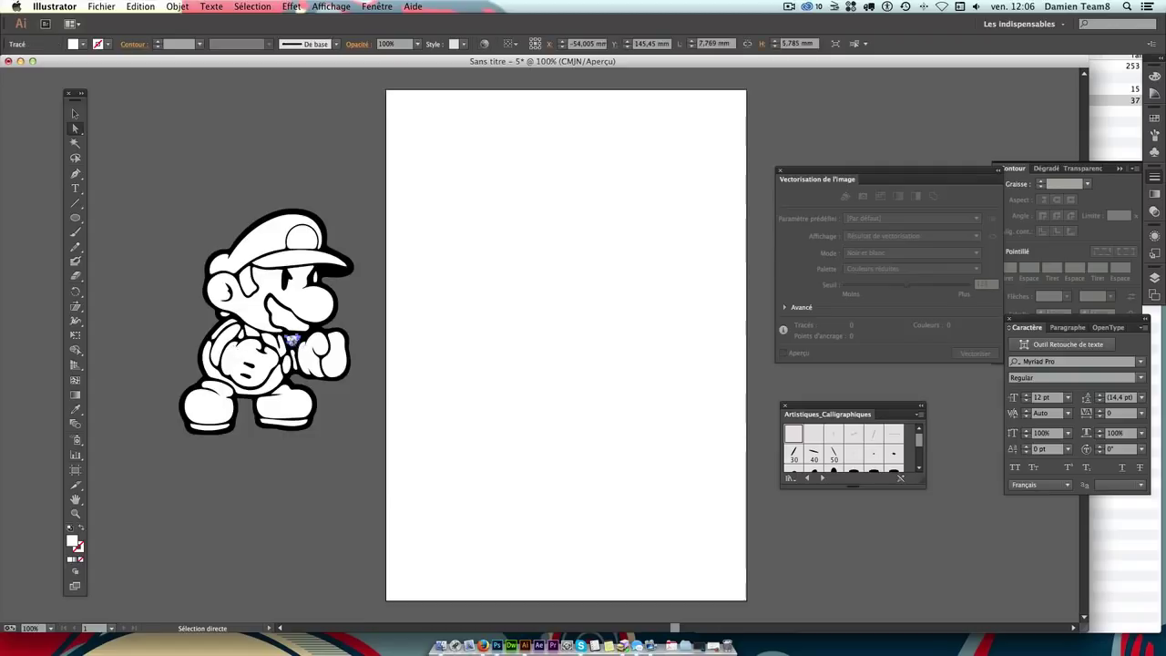
left_click(165, 214)
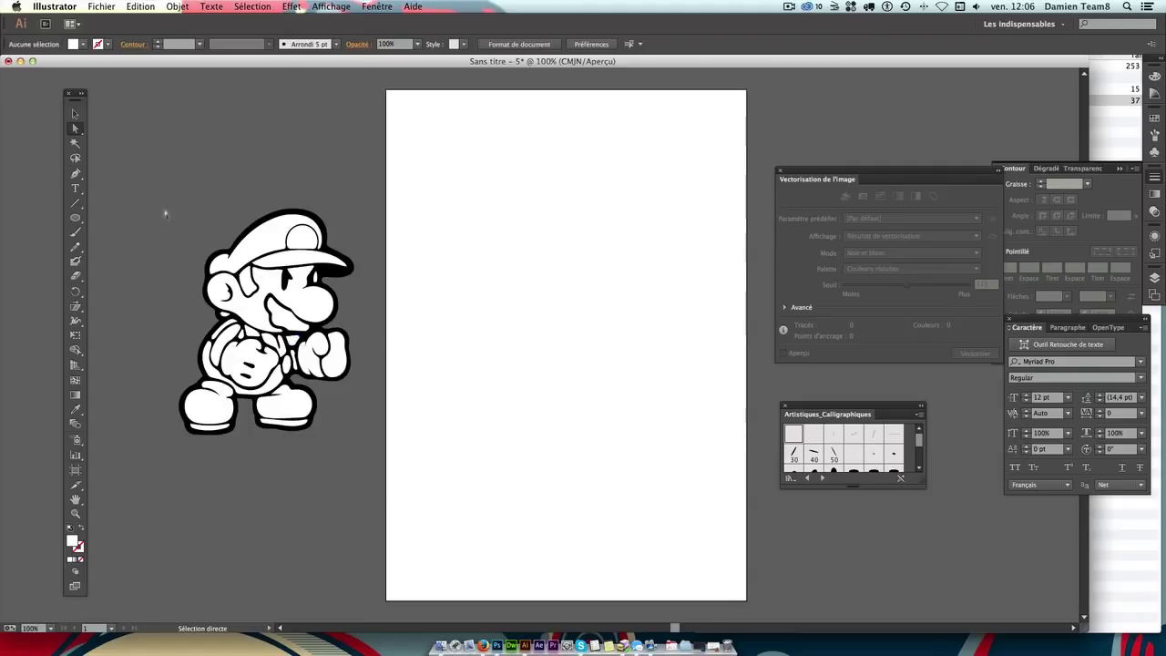
left_click(295, 342)
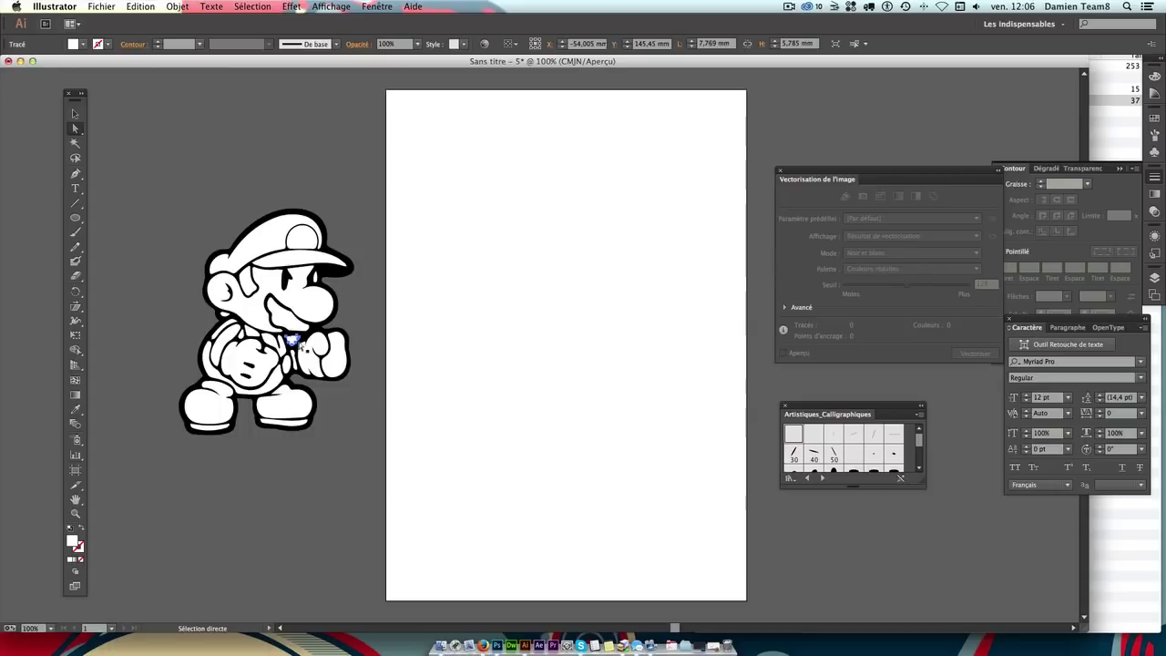
left_click(301, 346)
left_click(76, 107)
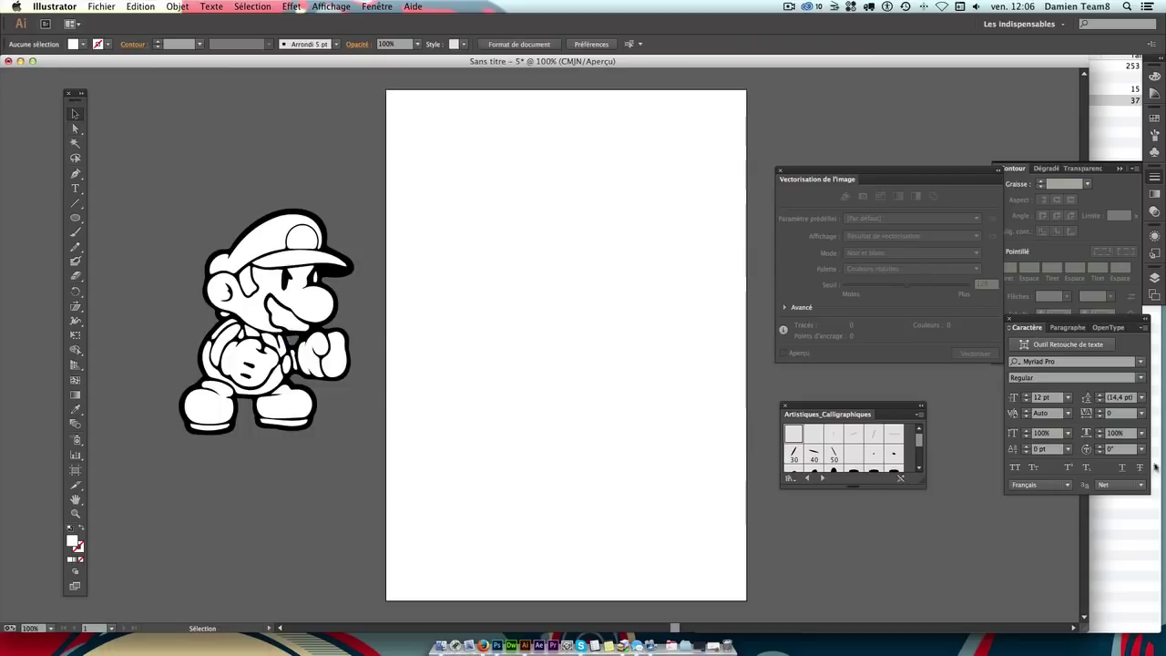
left_click(1146, 542)
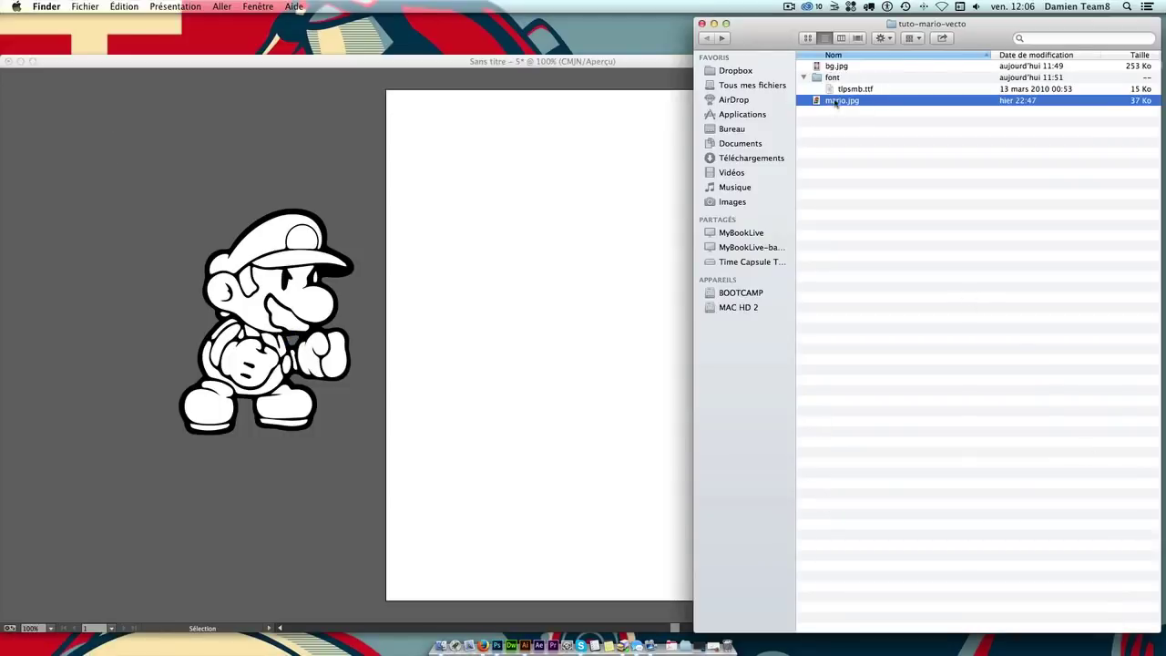
left_click_drag(836, 102, 534, 248)
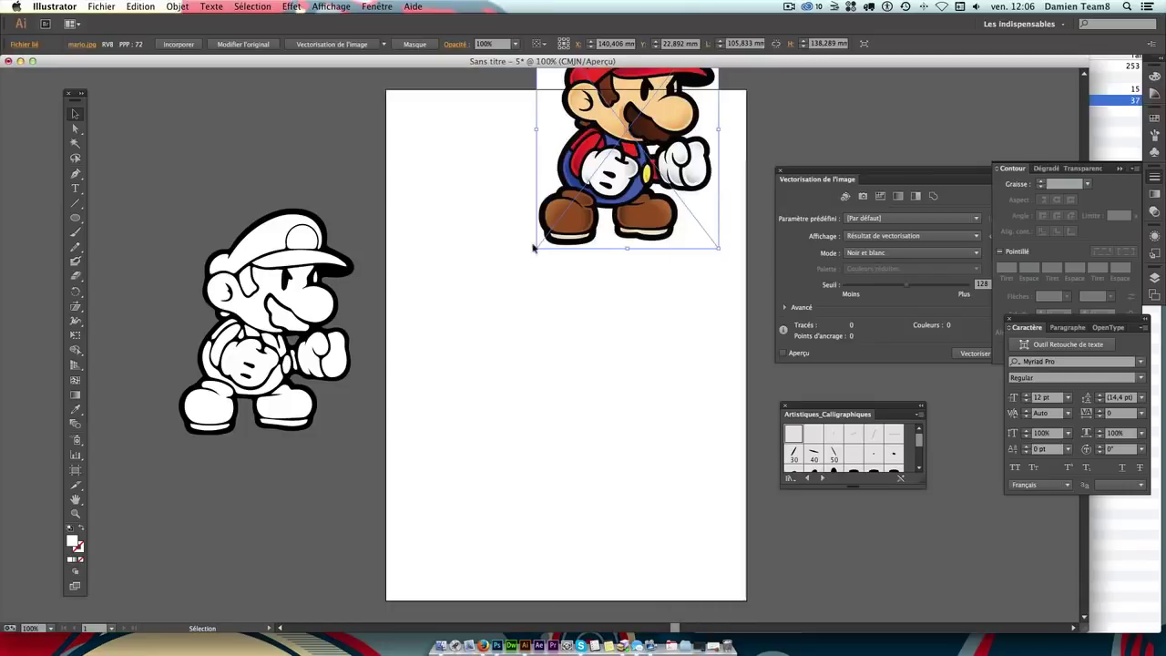
Step: Drag the colour mario.jpg left of the page and position the traced Mario on the A4 artboard
left_click_drag(641, 130, 202, 228)
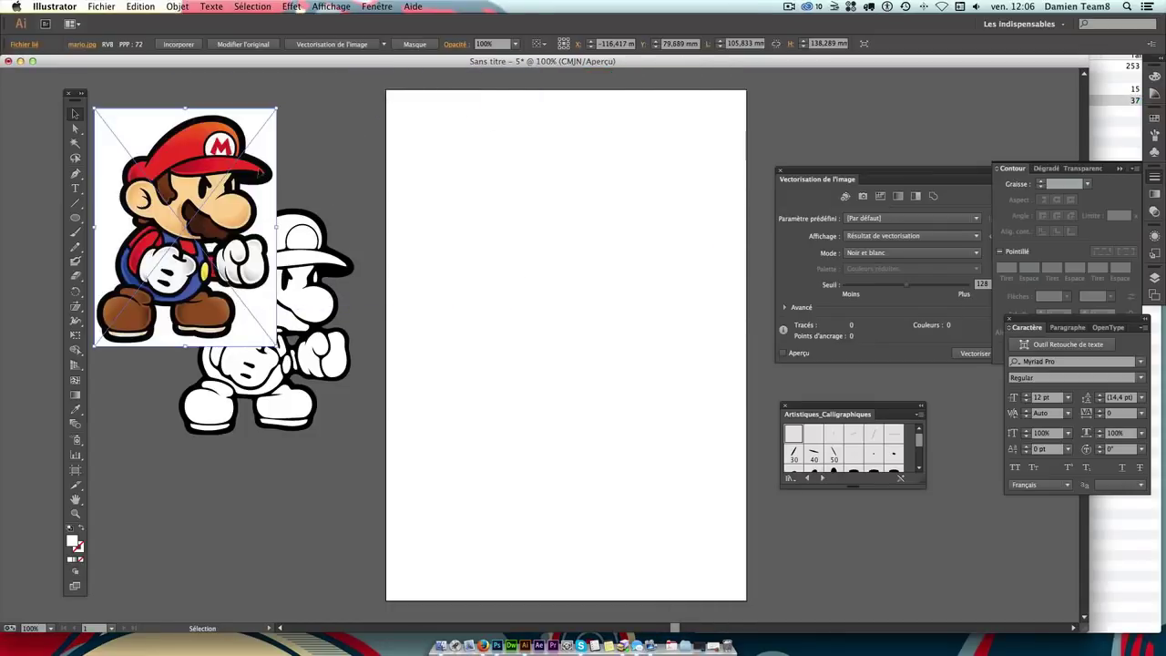
mouse_move(330, 260)
left_mouse_down()
mouse_move(359, 307)
mouse_move(619, 290)
left_mouse_up()
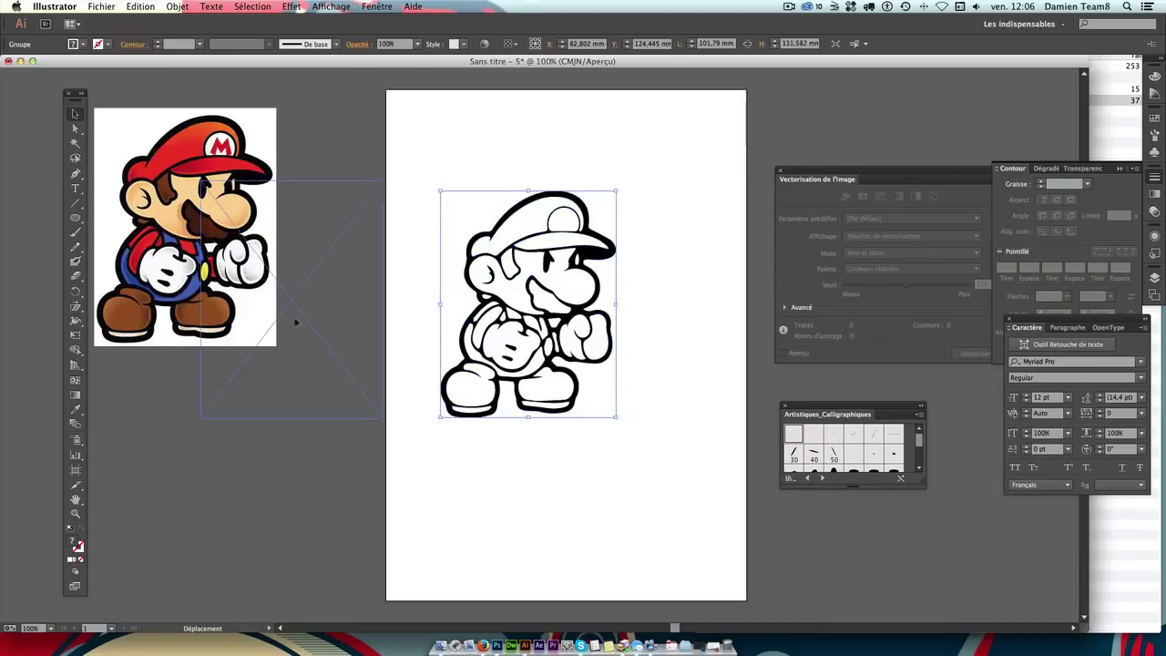
left_click_drag(295, 322, 297, 324)
left_click_drag(581, 254, 608, 254)
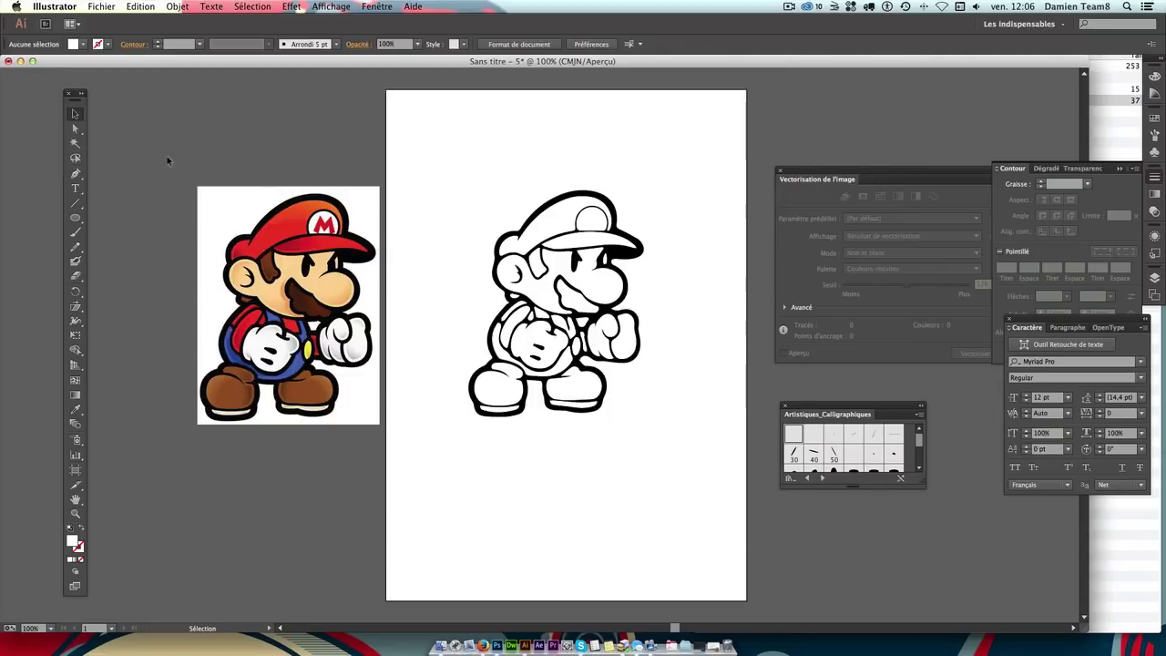
Step: Fill the traced Mario's cap with the orange sampled from the reference cap
left_click(77, 132)
left_click(79, 131)
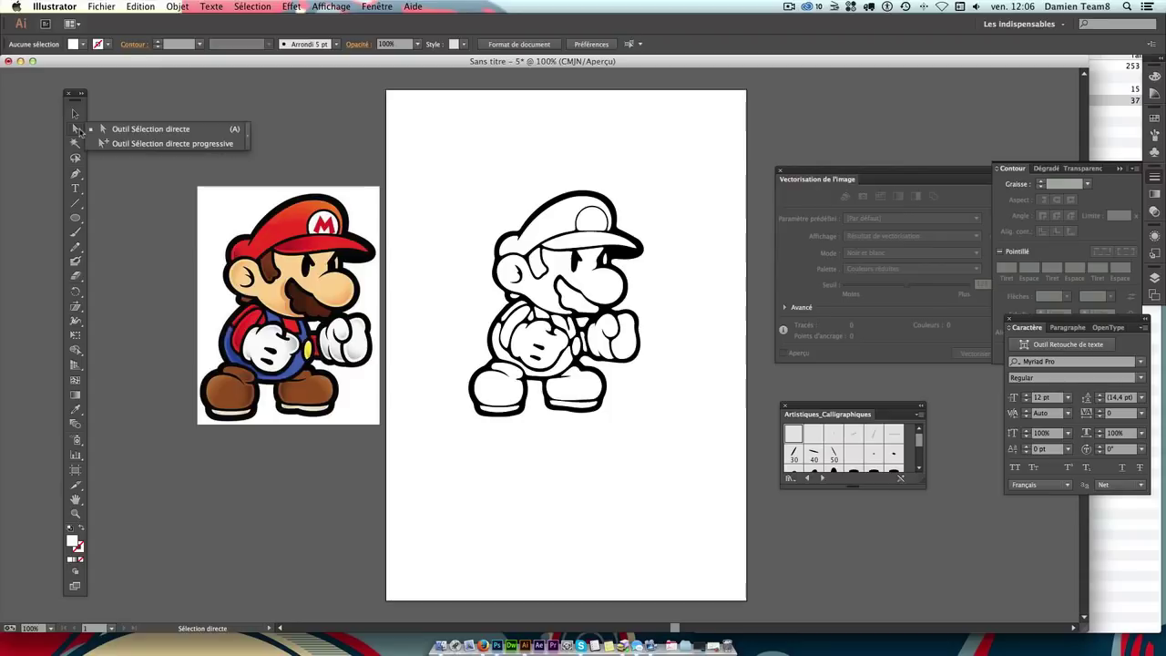
left_click(164, 132)
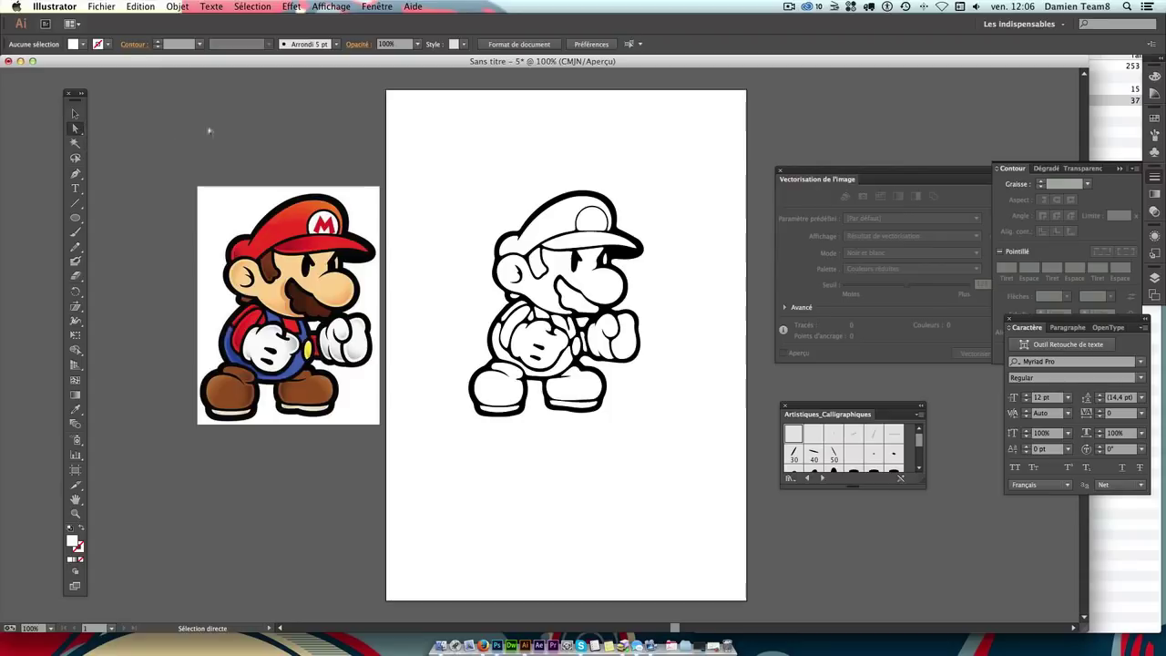
left_click(566, 229)
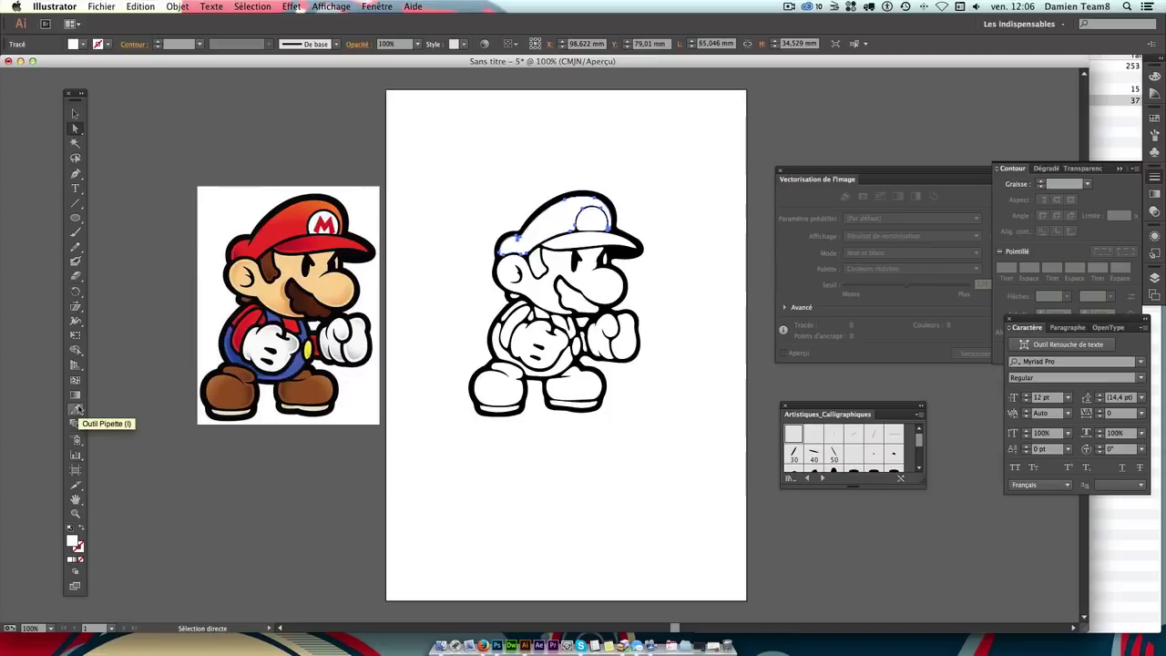
left_click(77, 409)
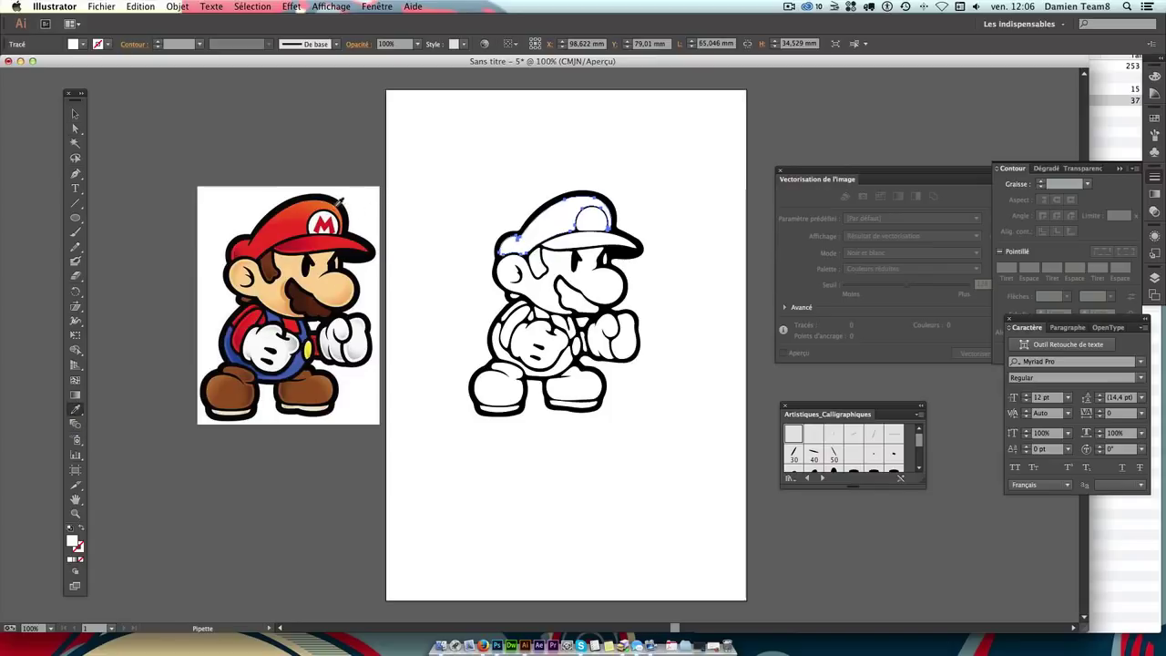
left_click(334, 209)
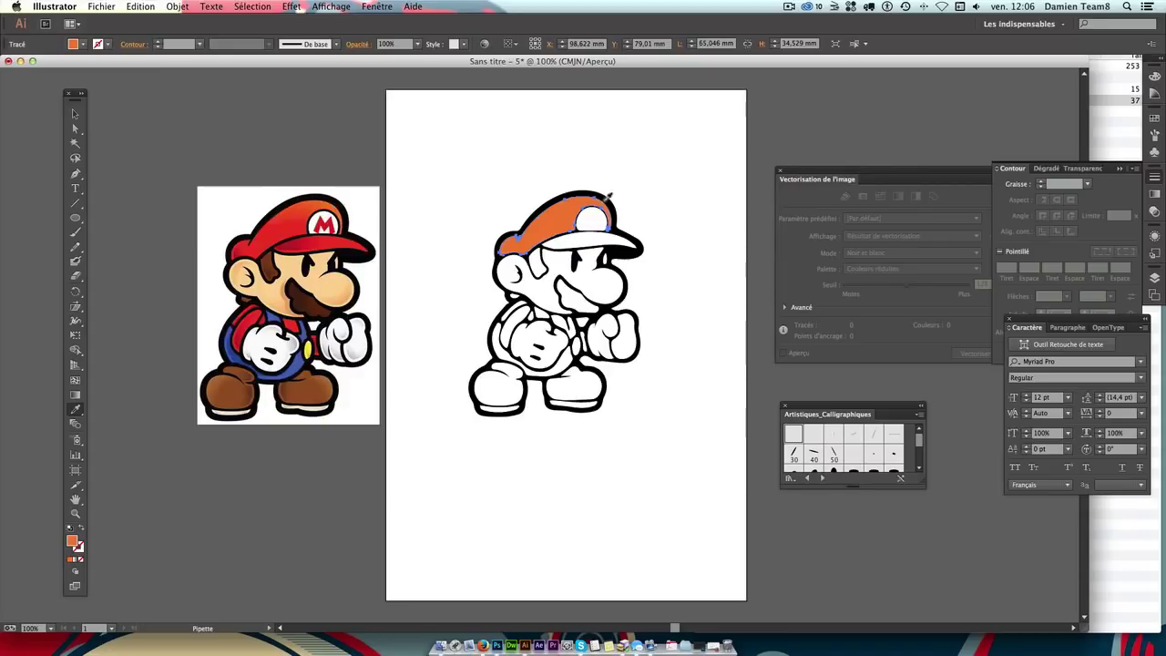
left_click(656, 209, "ctrl")
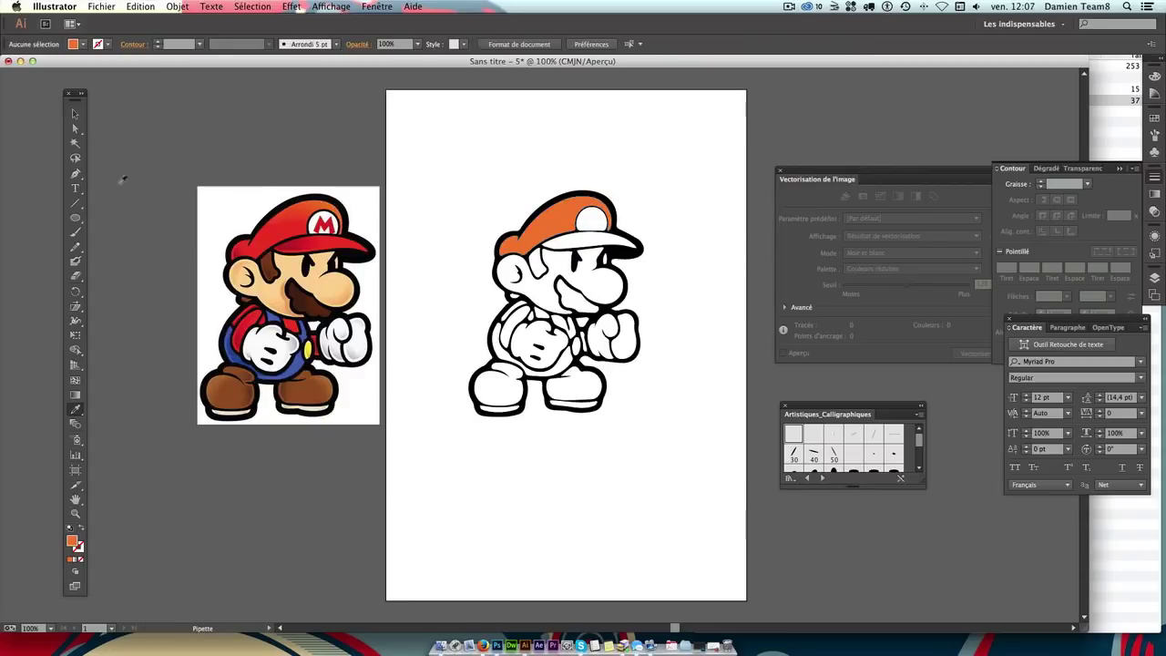
Step: Select the white band under the cap and sample the reference red onto it
left_click(75, 128)
left_click(587, 240)
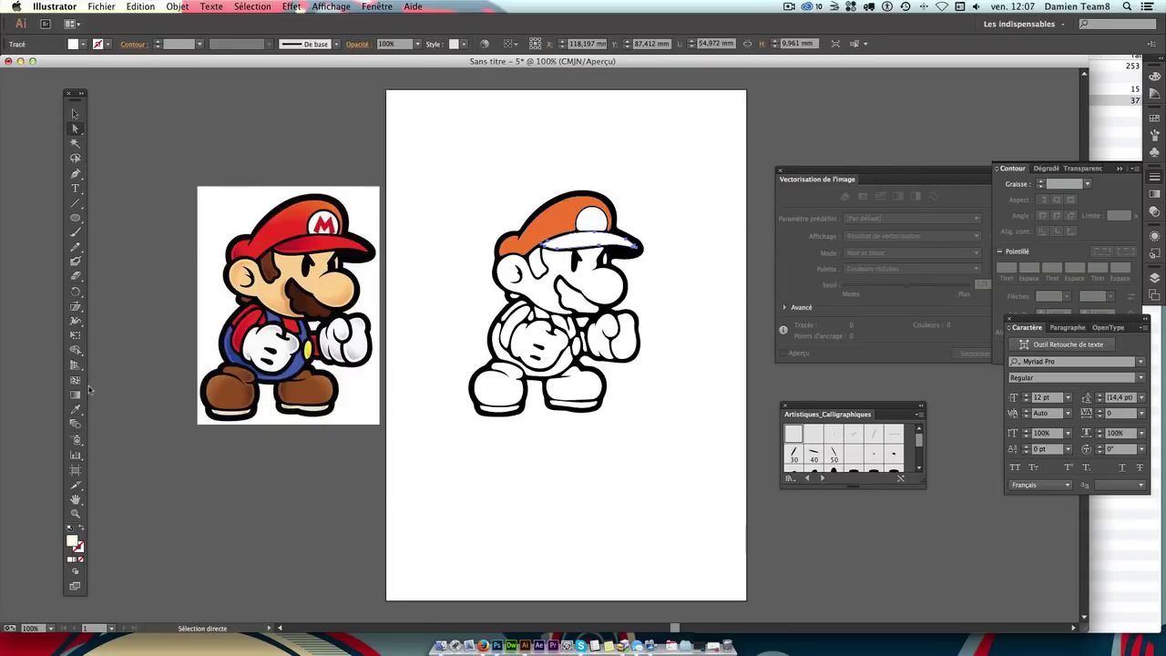
left_click(75, 410)
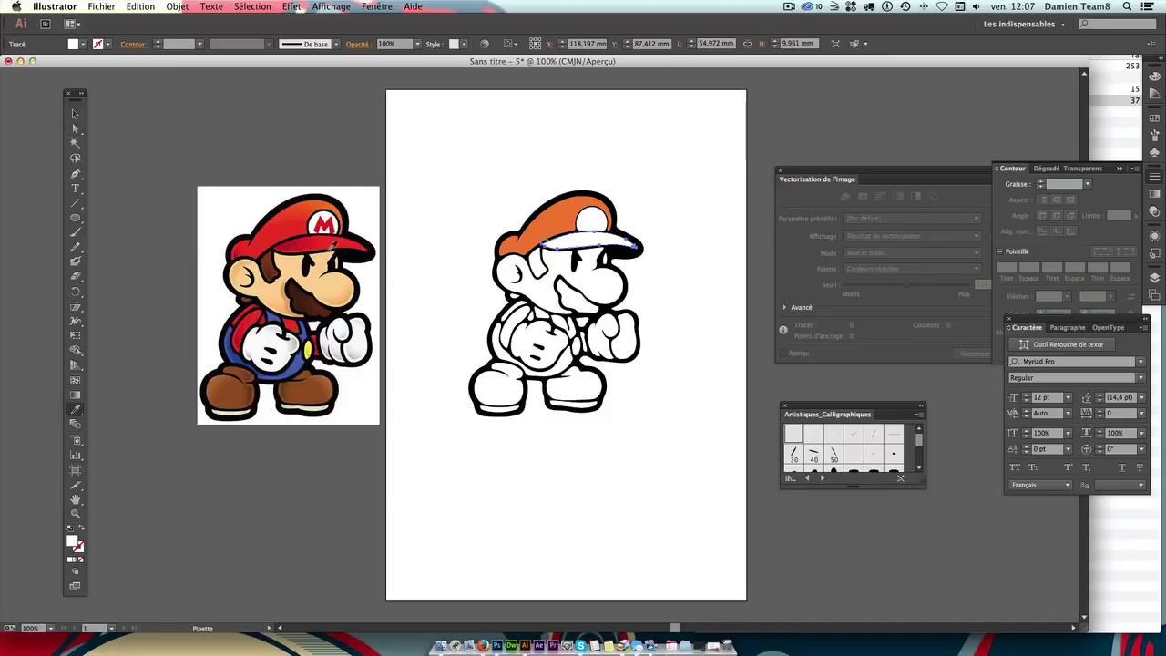
left_click(75, 128)
left_click(356, 136)
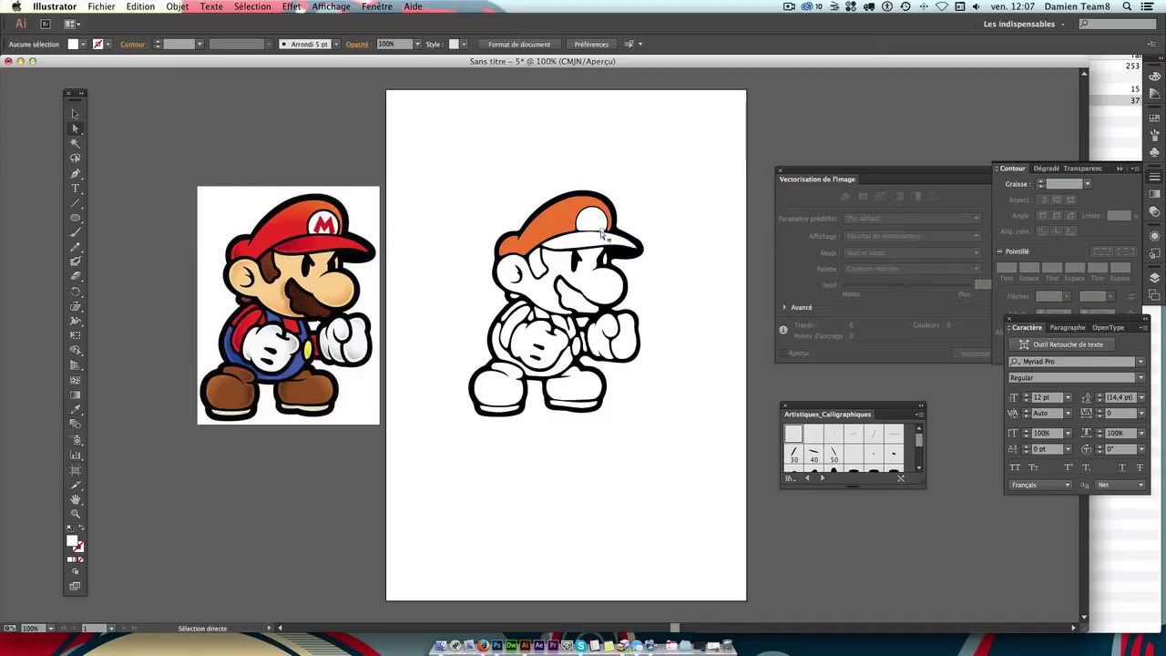
left_click(604, 238)
left_click(76, 409)
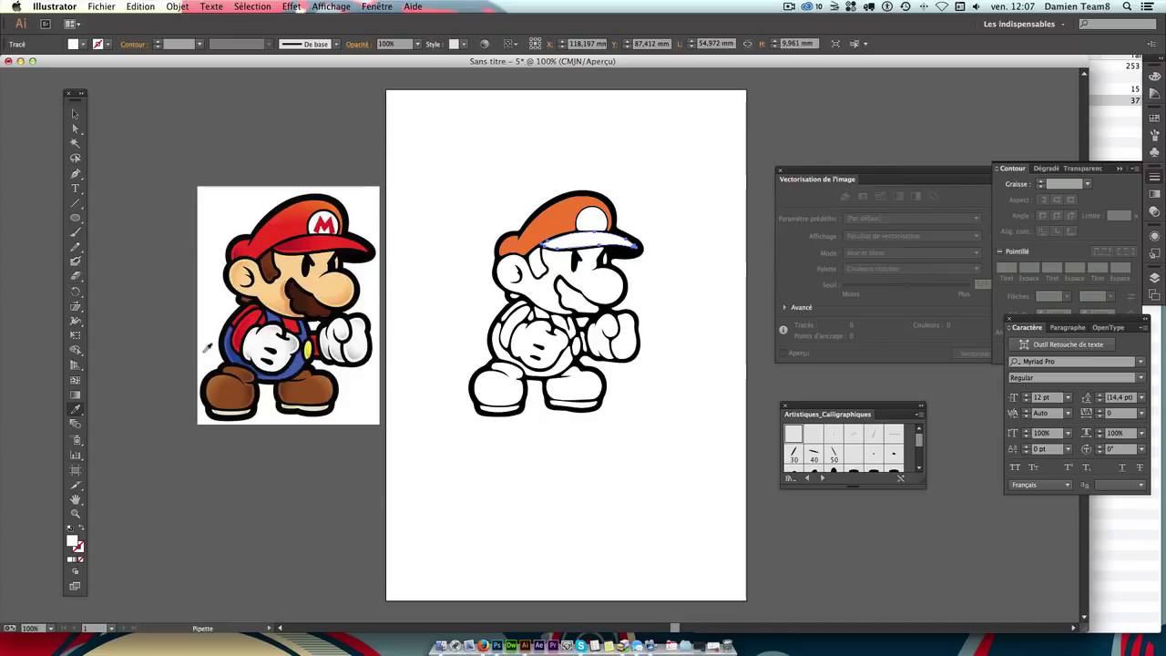
left_click(304, 239)
Step: Undo the band's red fill so it stays white, and clear the selection
key("super+shift+a")
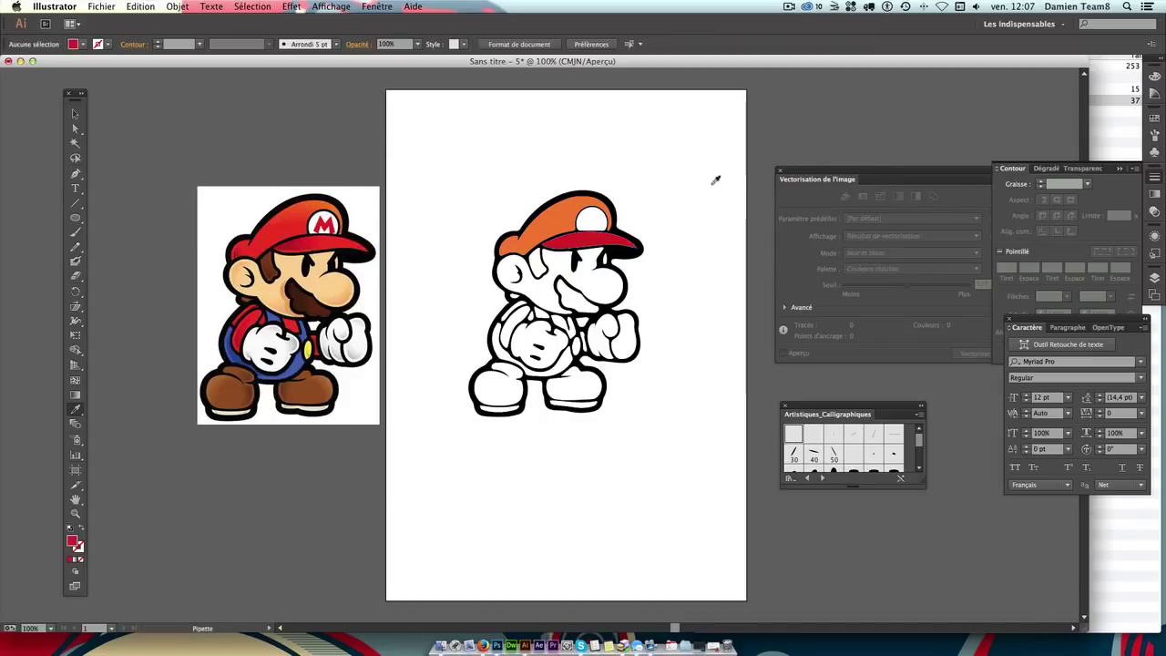
key("super+z")
key("super+shift+z")
key("super+shift+a")
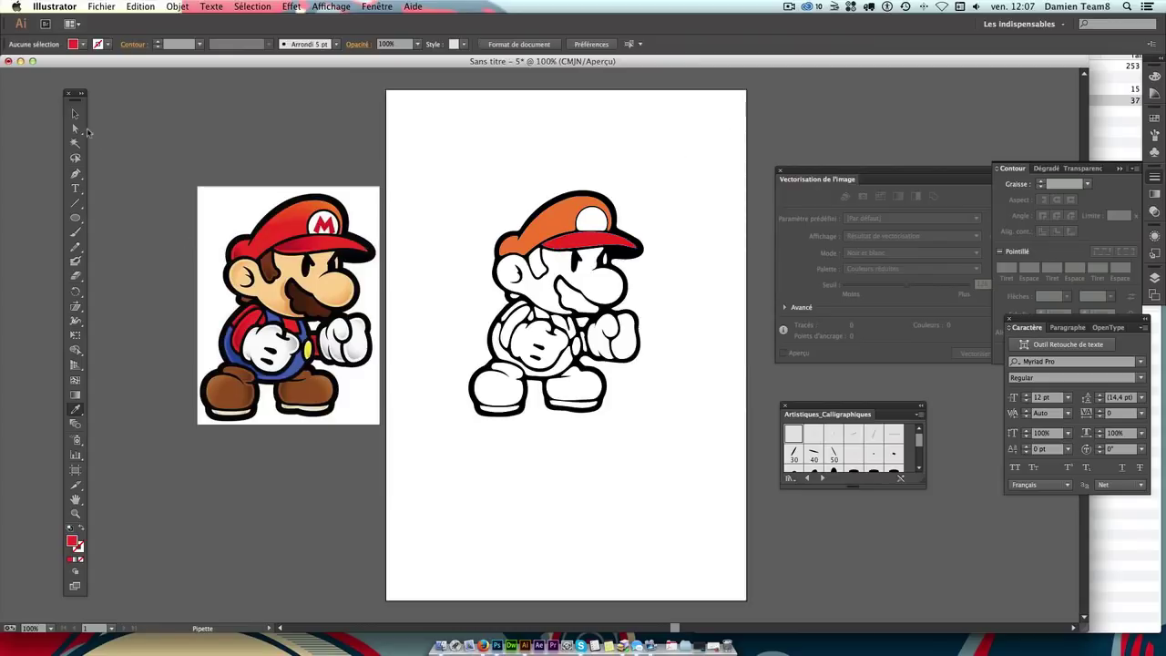
key("super+z")
key("super+shift+a")
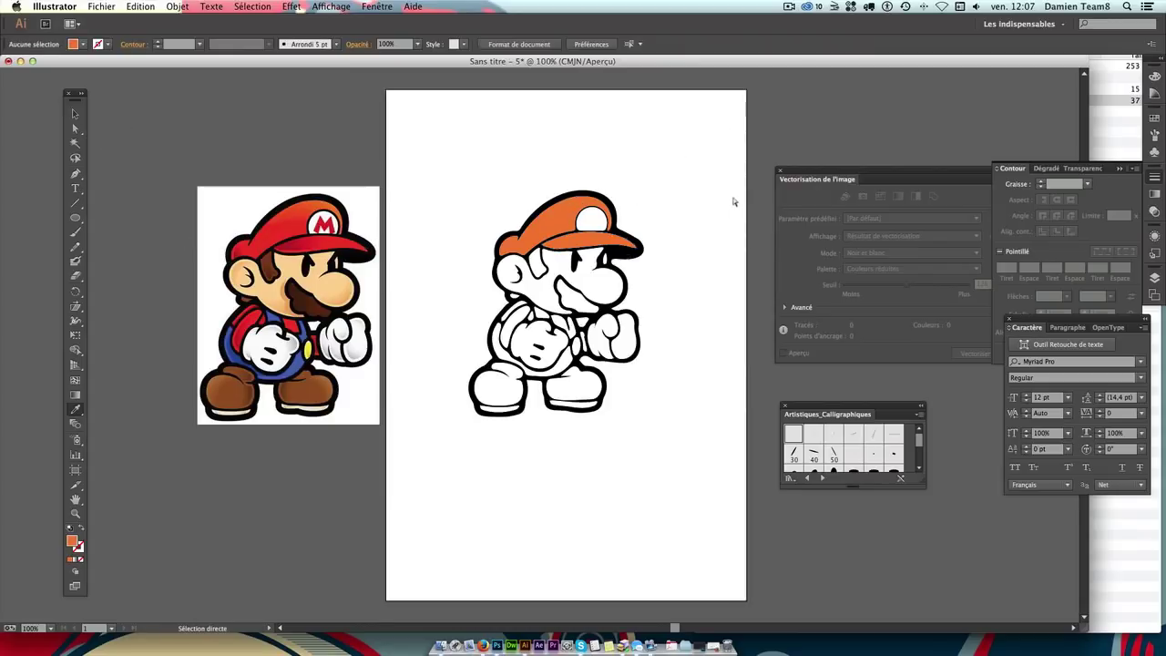
Step: Mix a darker orange bc5724 as the fill and brush a stroke across Mario's face
left_click(558, 246, "super")
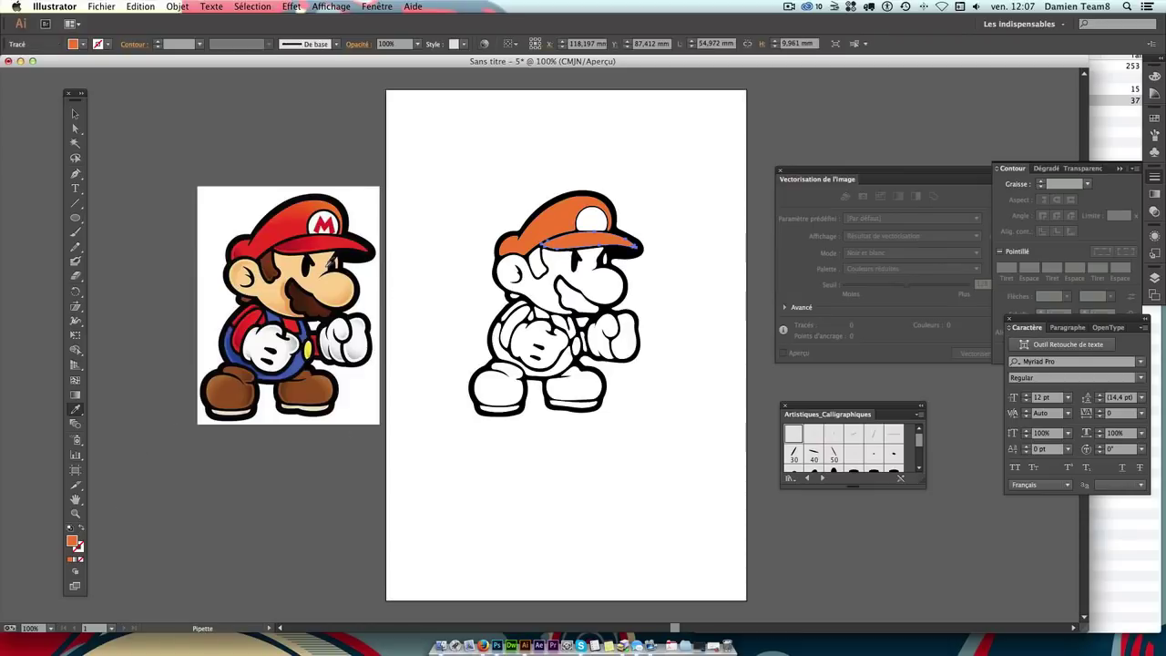
double_click(73, 543)
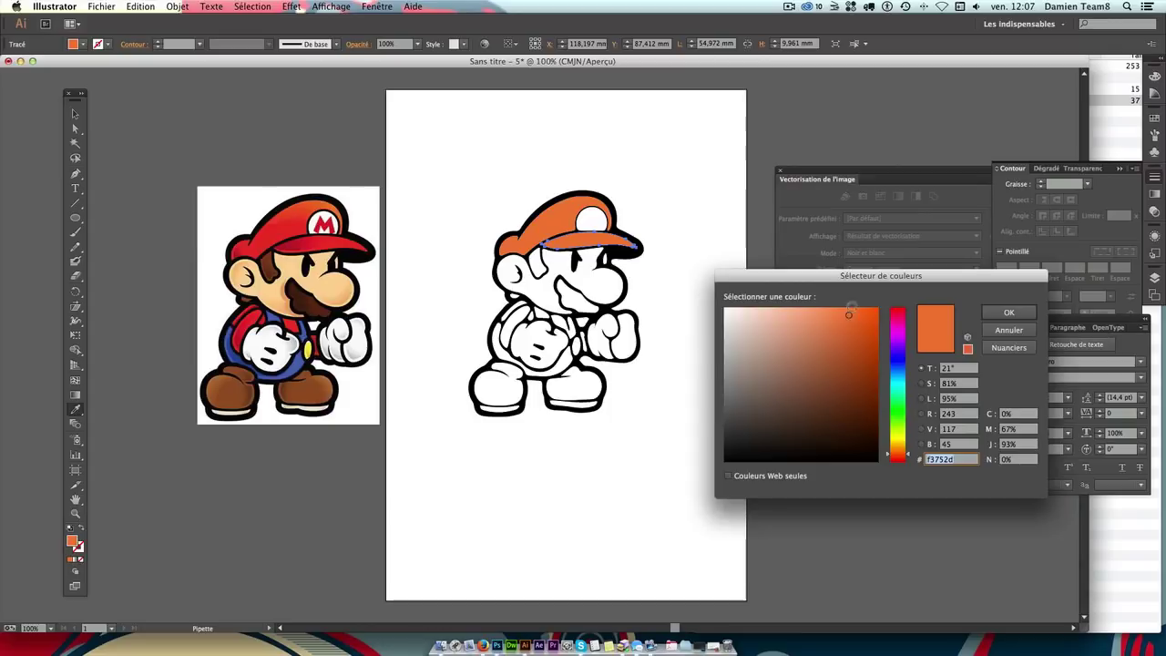
left_click_drag(848, 322, 850, 347)
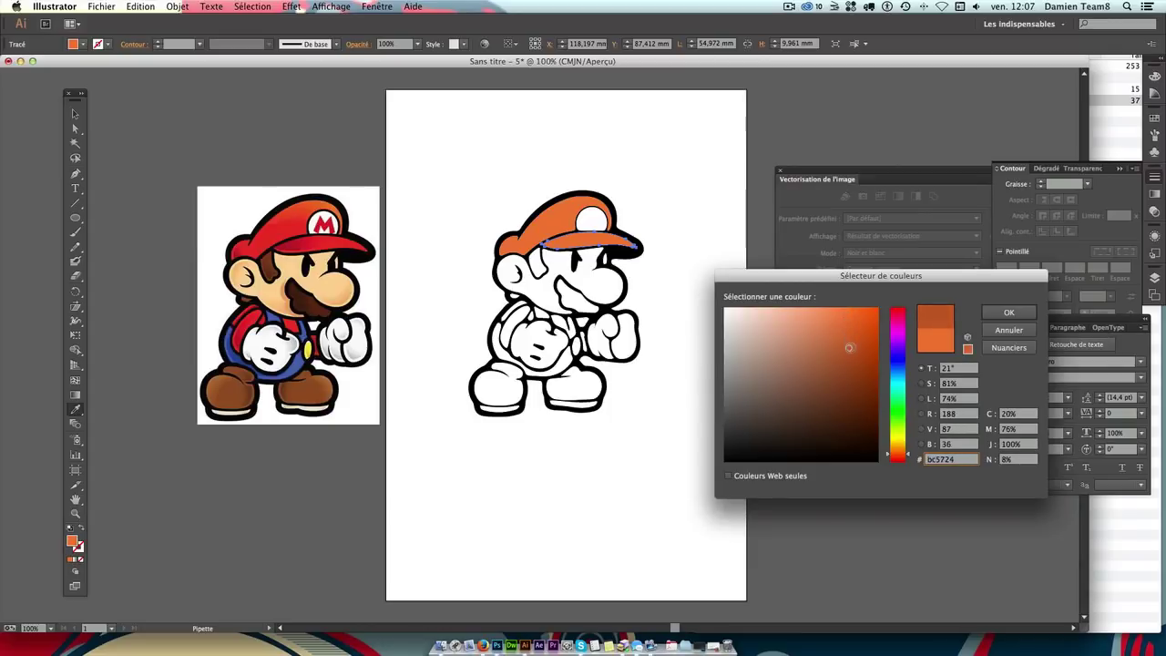
left_click(986, 311)
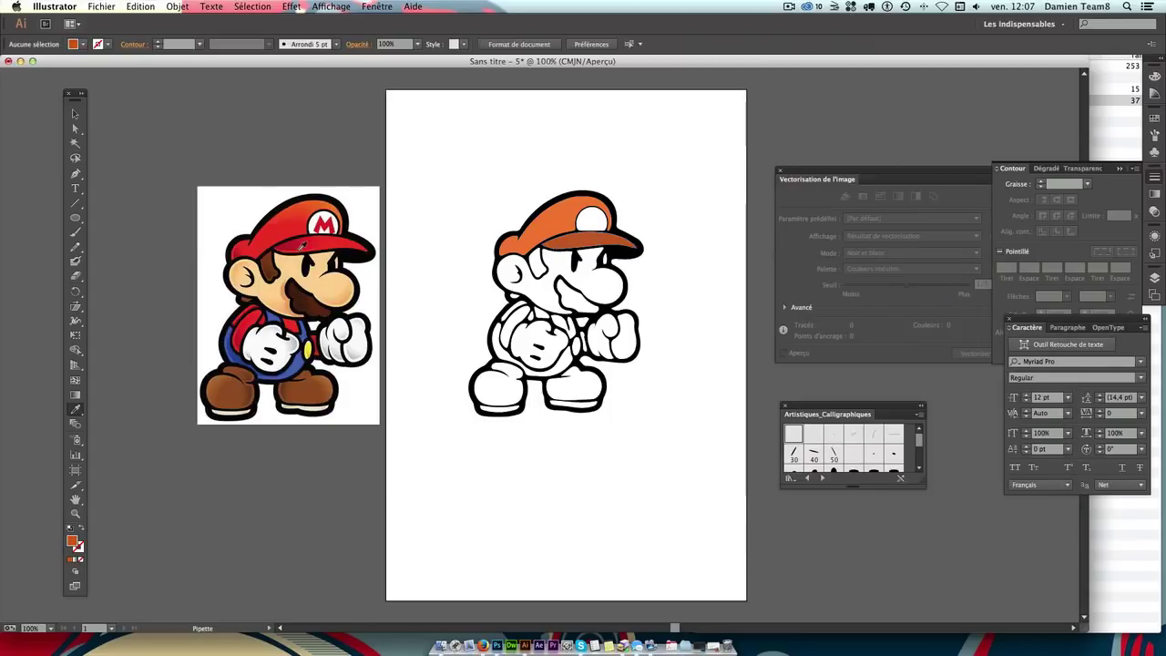
double_click(73, 542)
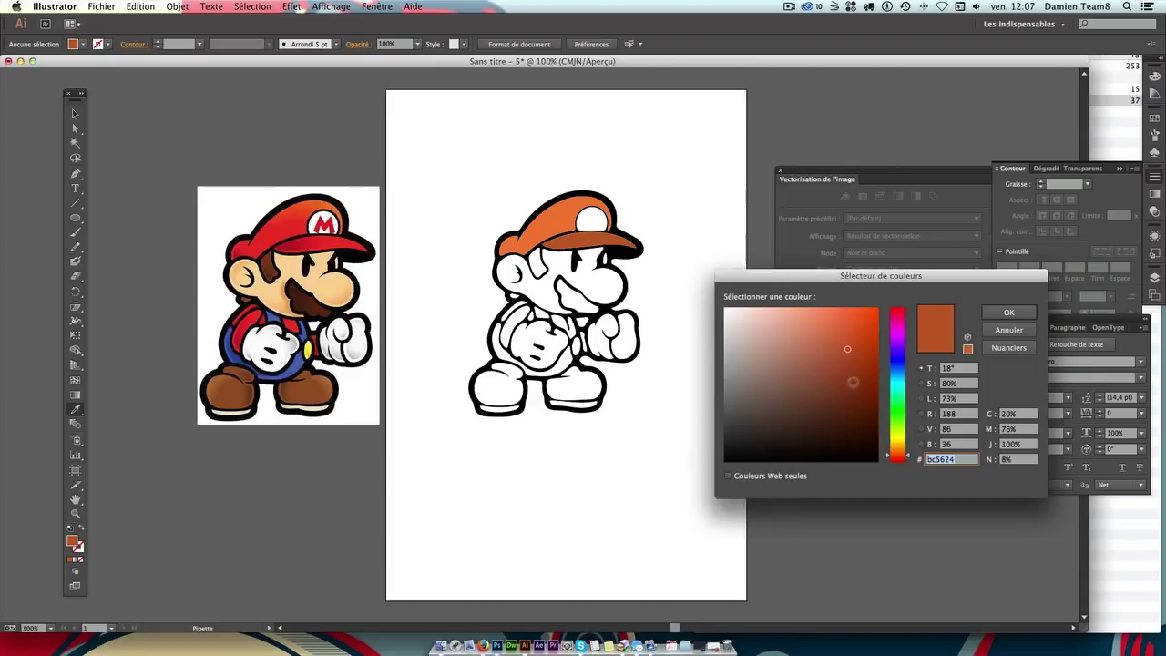
key("Return")
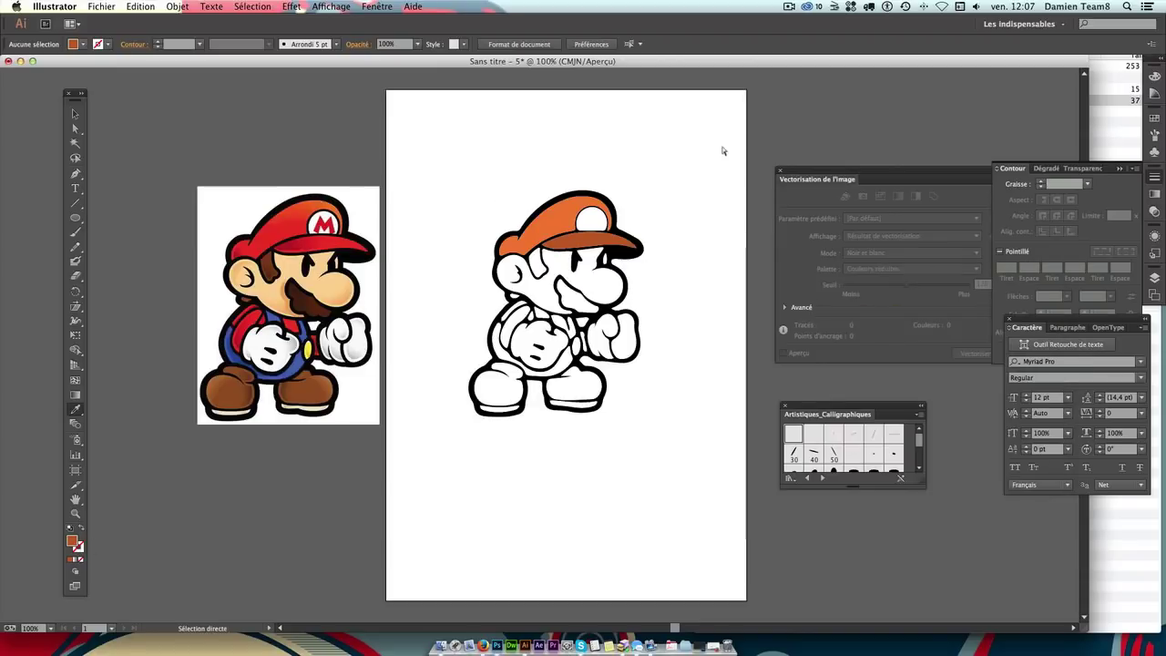
left_click_drag(500, 295, 547, 287)
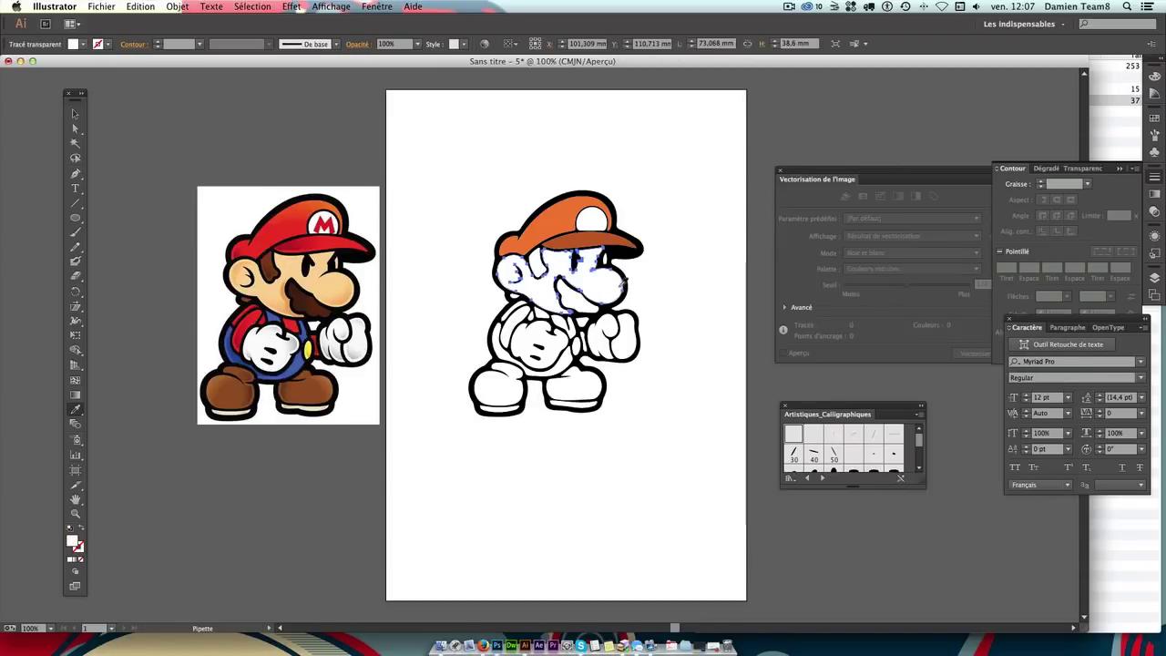
Step: Fill the white face path with the skin beige from the reference Mario
left_click(691, 271)
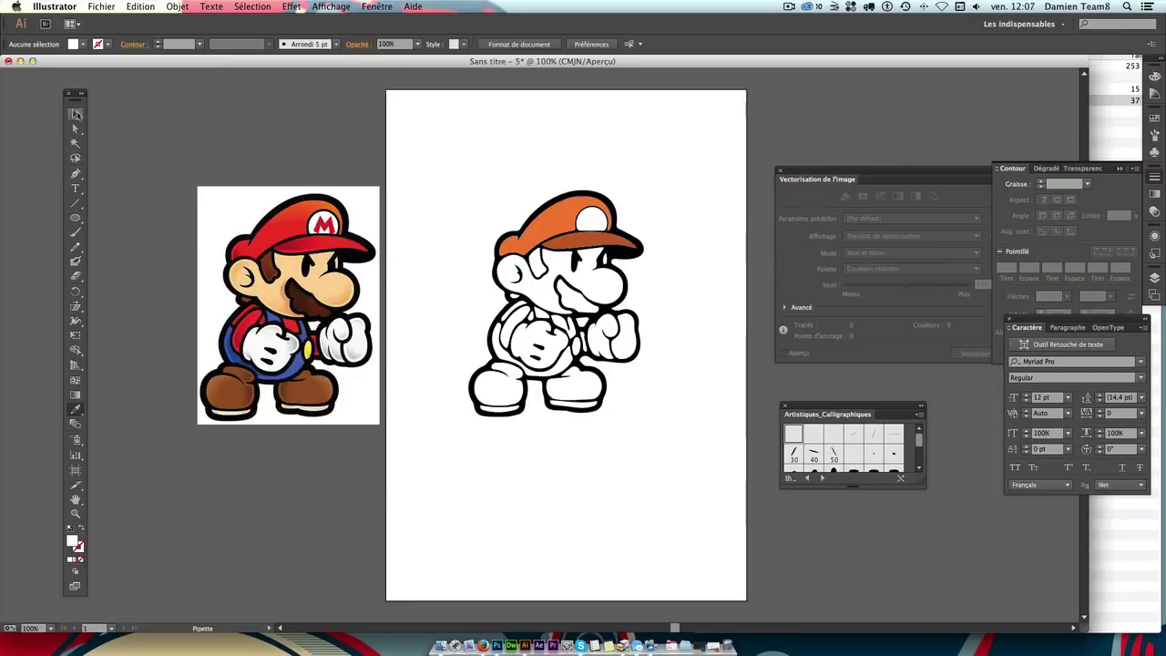
left_click(76, 114)
left_click(76, 128)
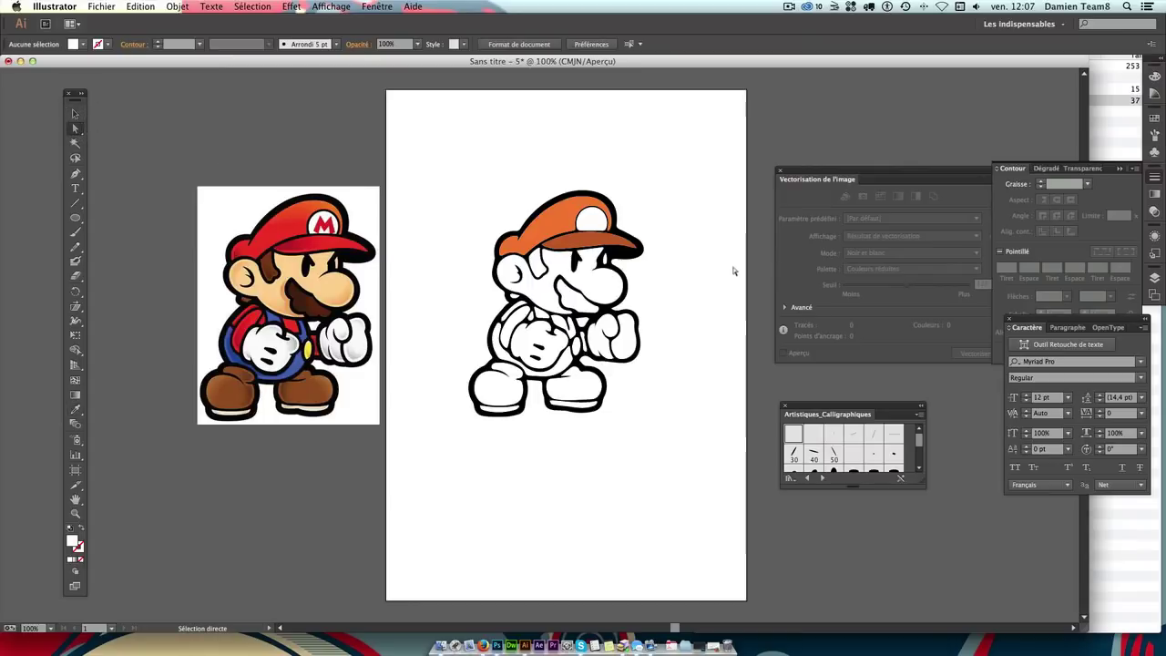
left_click(610, 285)
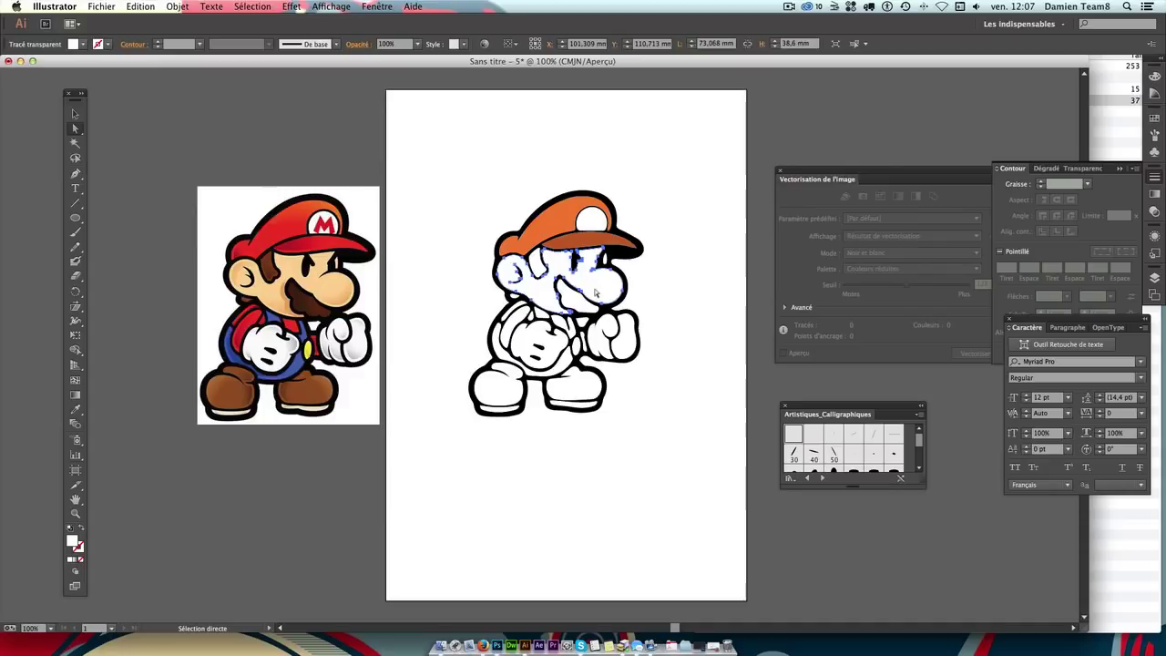
left_click(76, 410)
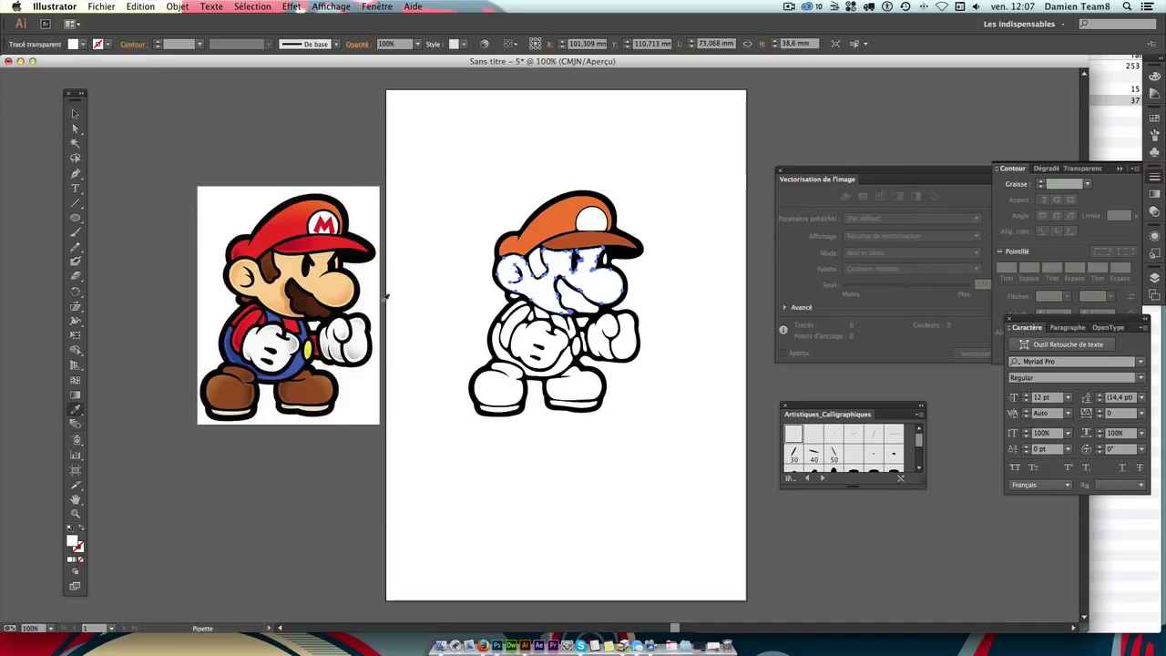
left_click(264, 278)
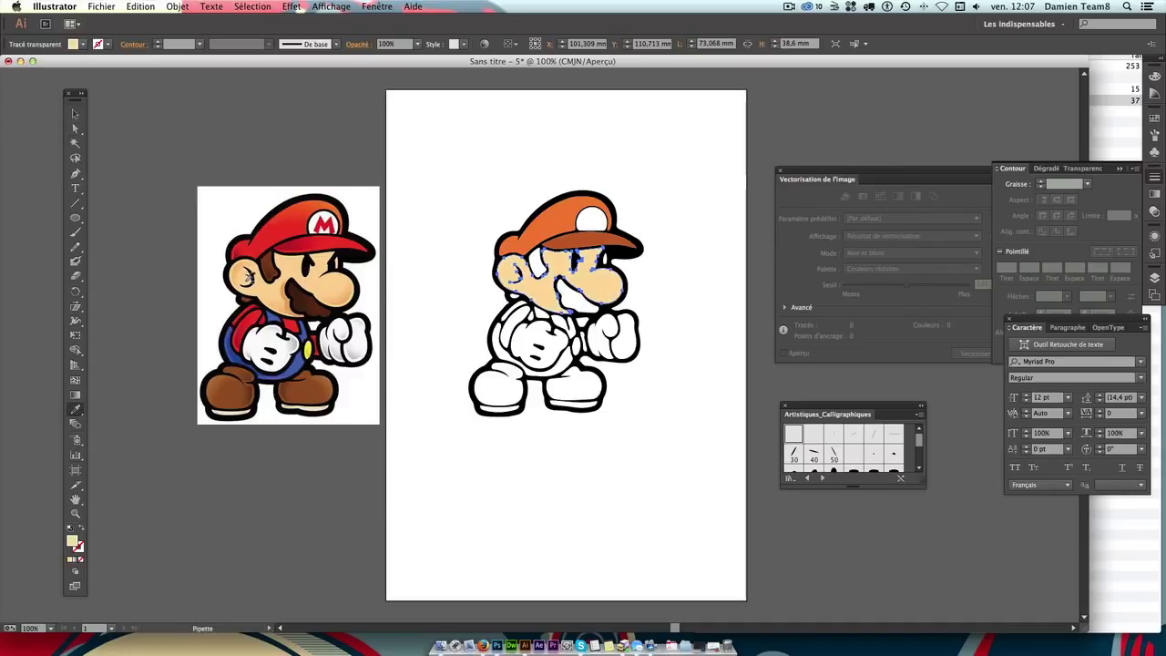
Step: Clear the face selection, then select and deselect a shape in Mario's eye
key("a")
left_click(655, 319)
key("i")
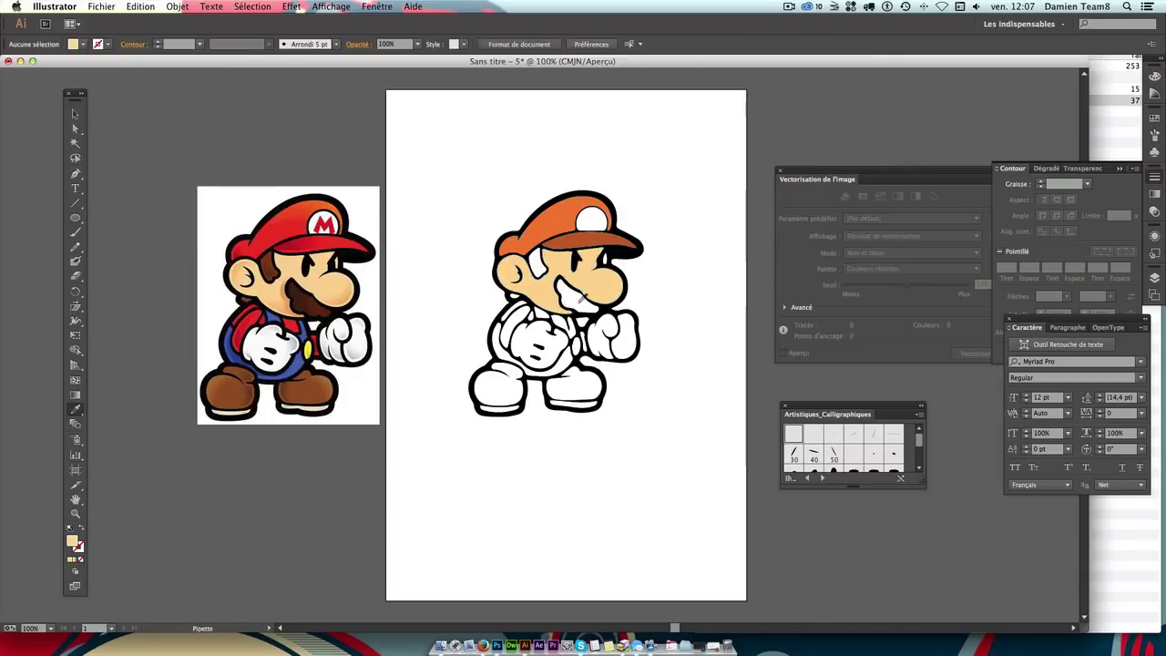
left_click(606, 260, "super")
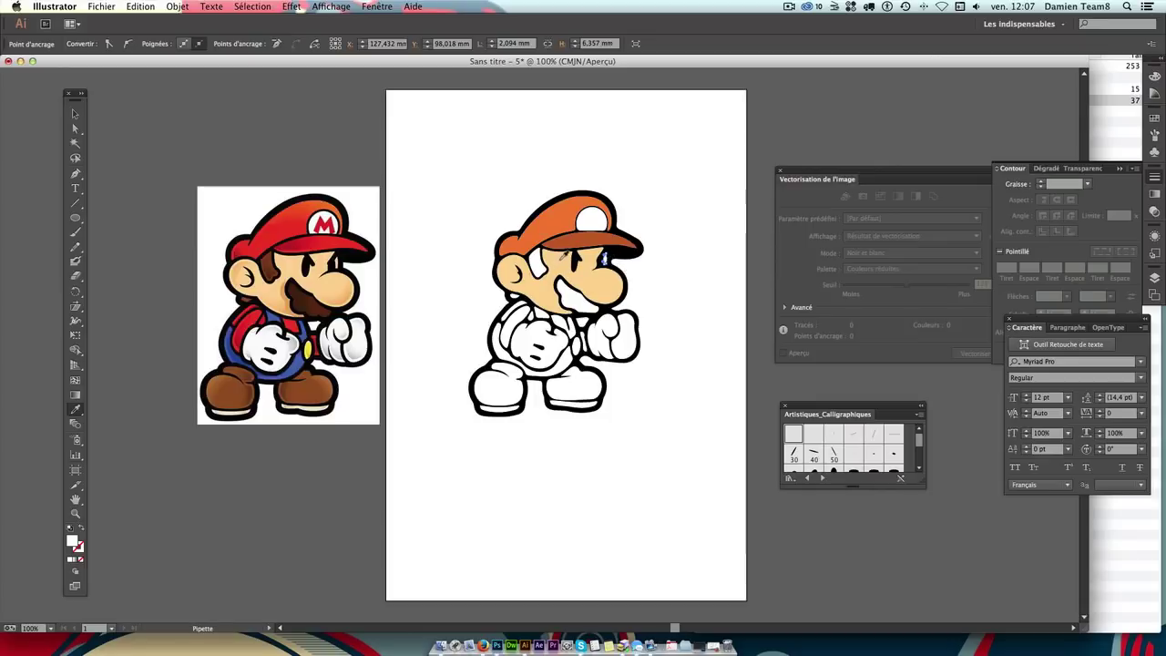
left_click(563, 260)
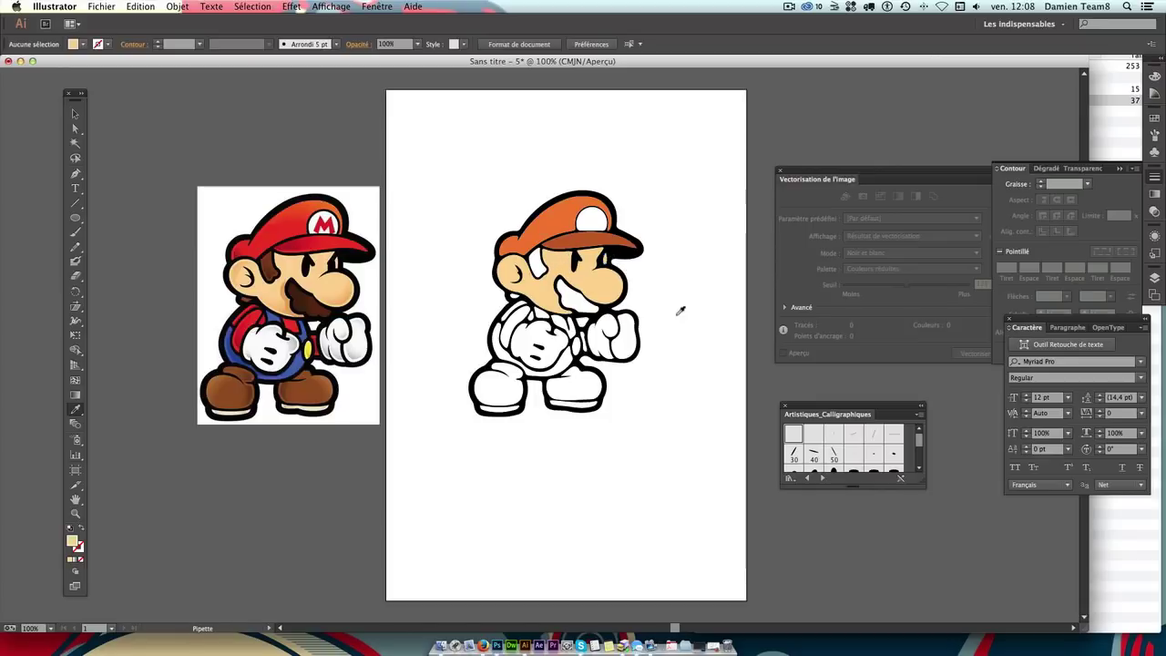
left_click(574, 304, "super")
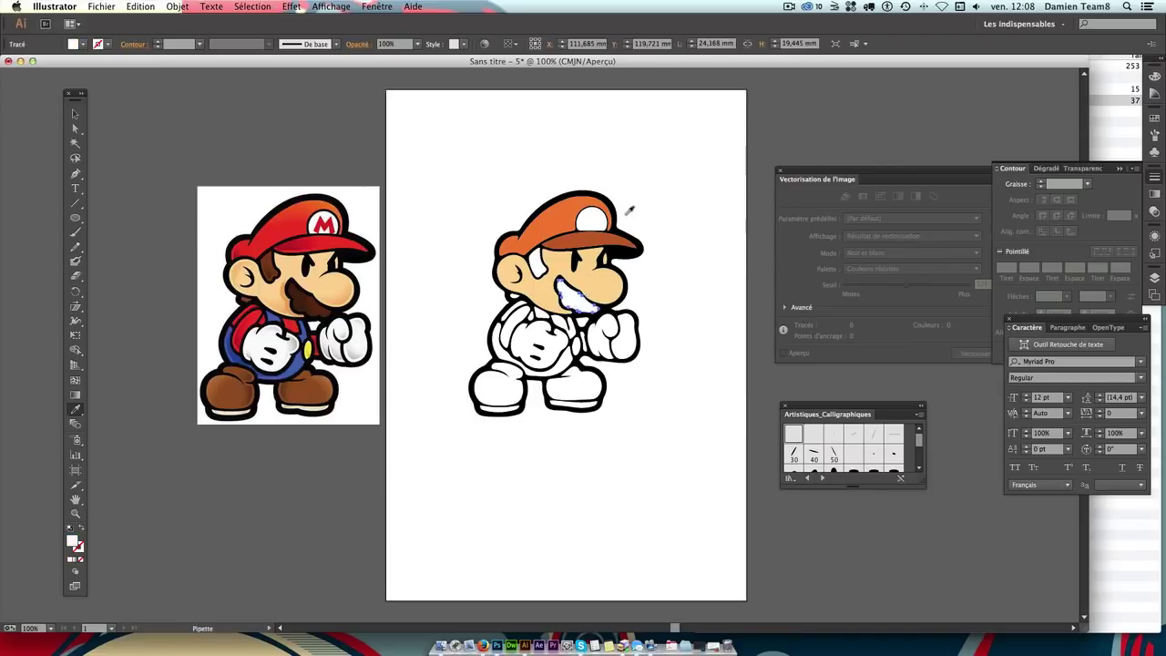
left_click(671, 218, "super")
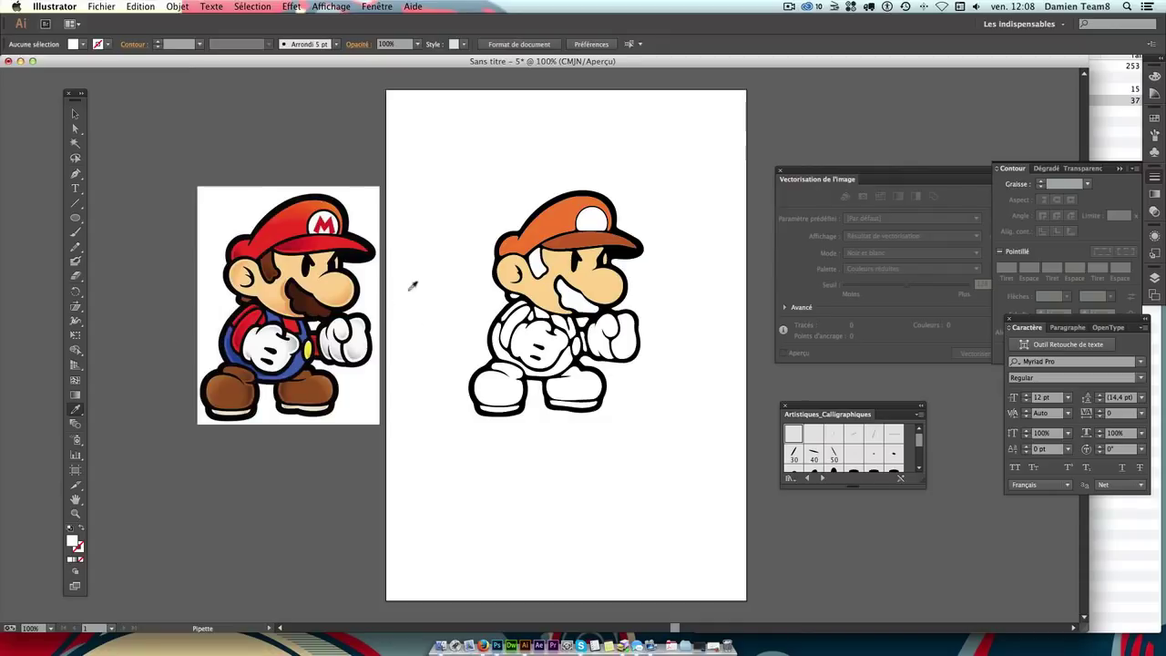
key("super")
left_click(574, 299, "super")
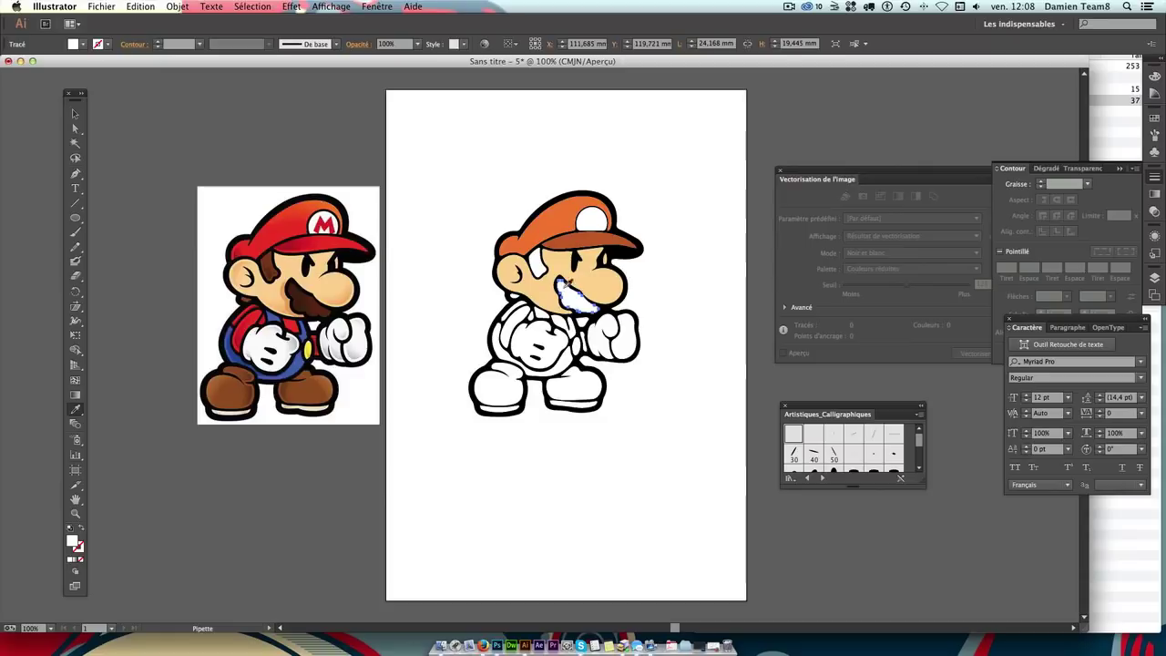
left_click(77, 130)
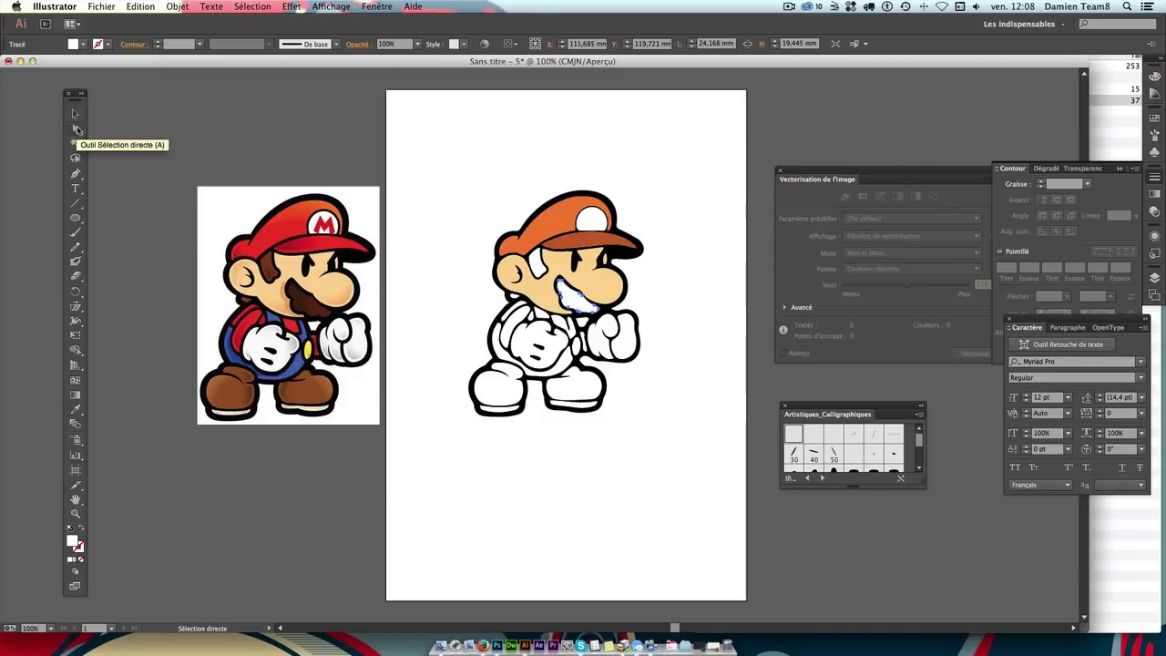
left_click(75, 114)
left_click(285, 160)
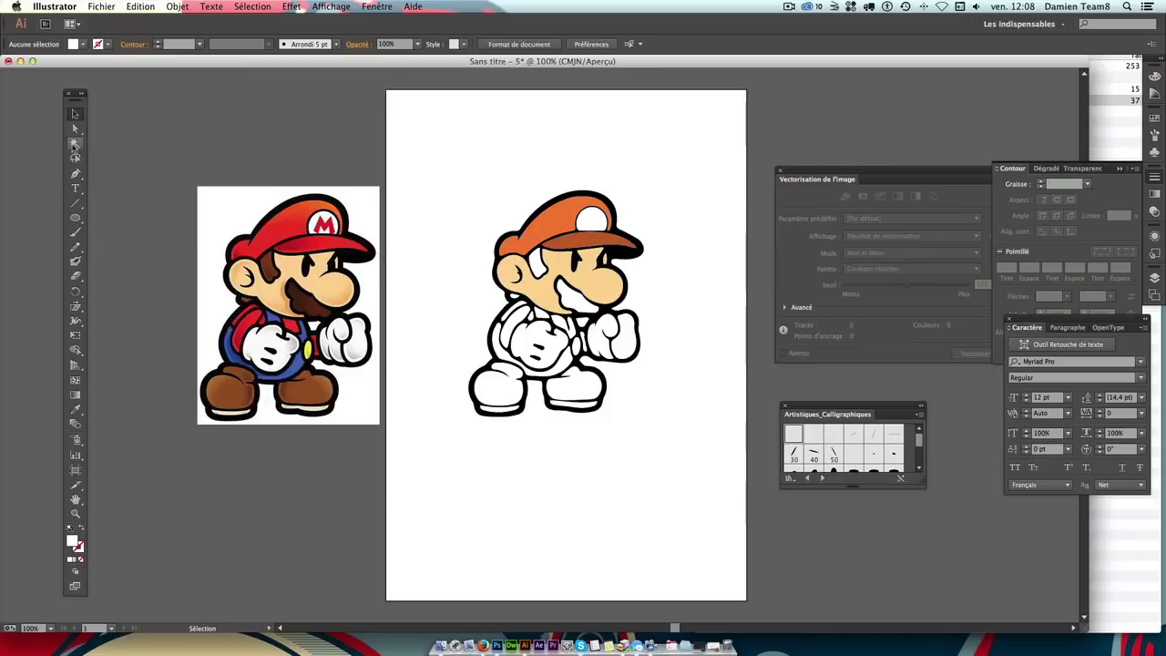
left_click(76, 411)
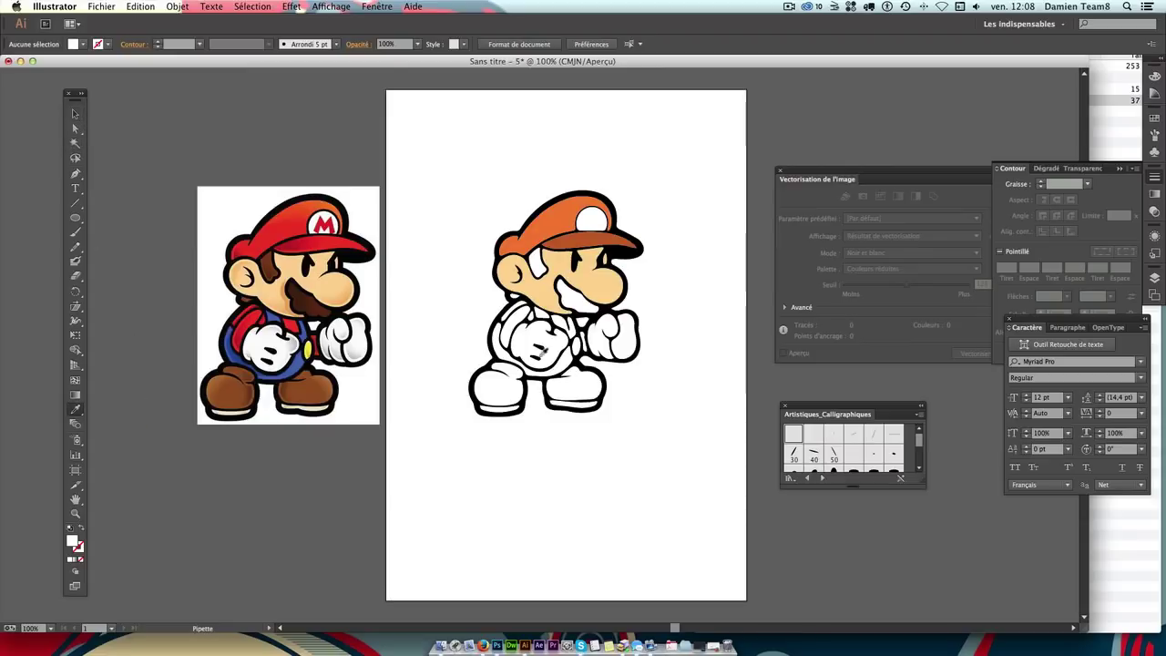
left_click(543, 285)
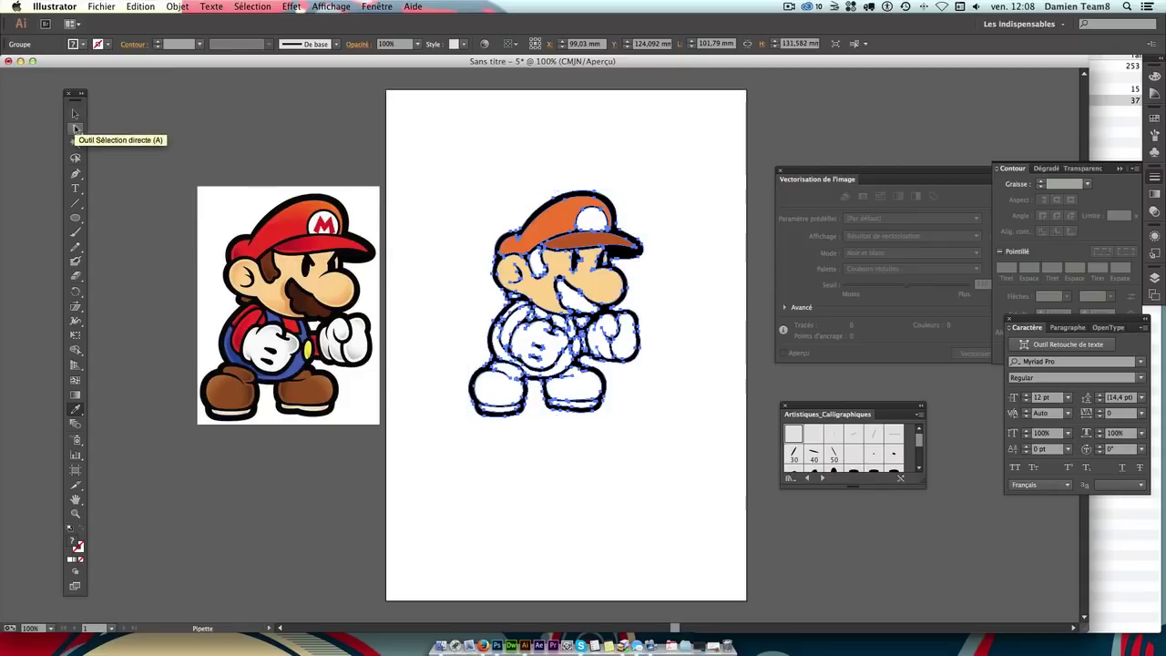
Step: Try selecting the left shoe and right fist shapes, then clear the selection
left_click(75, 129)
left_click(138, 130)
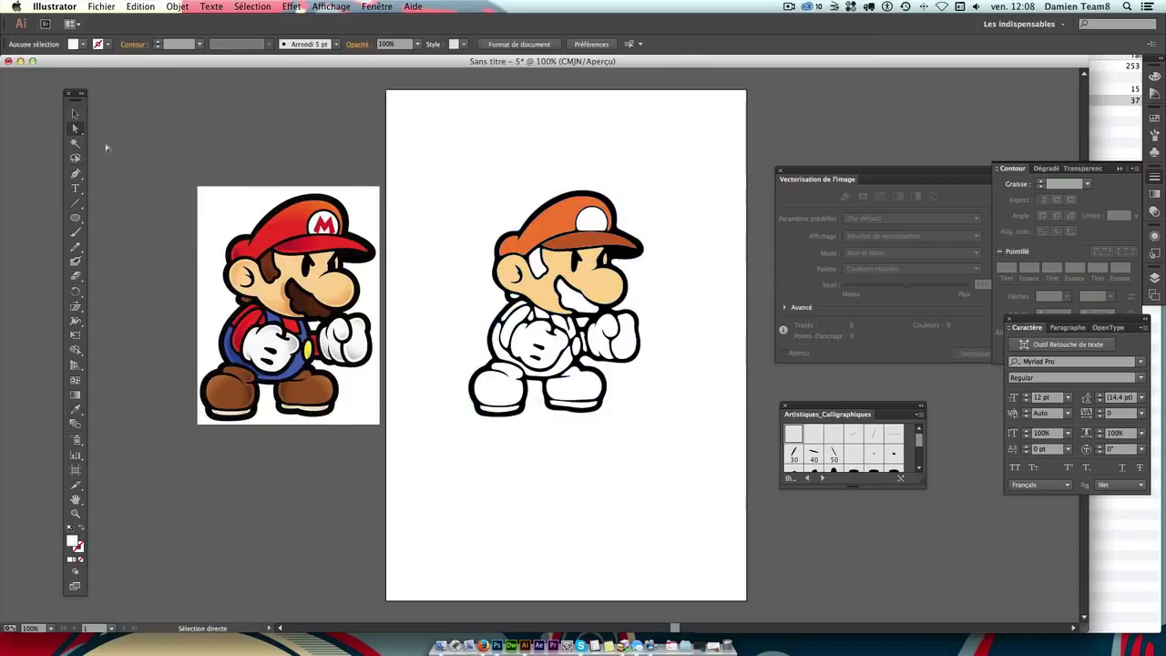
left_click(75, 410)
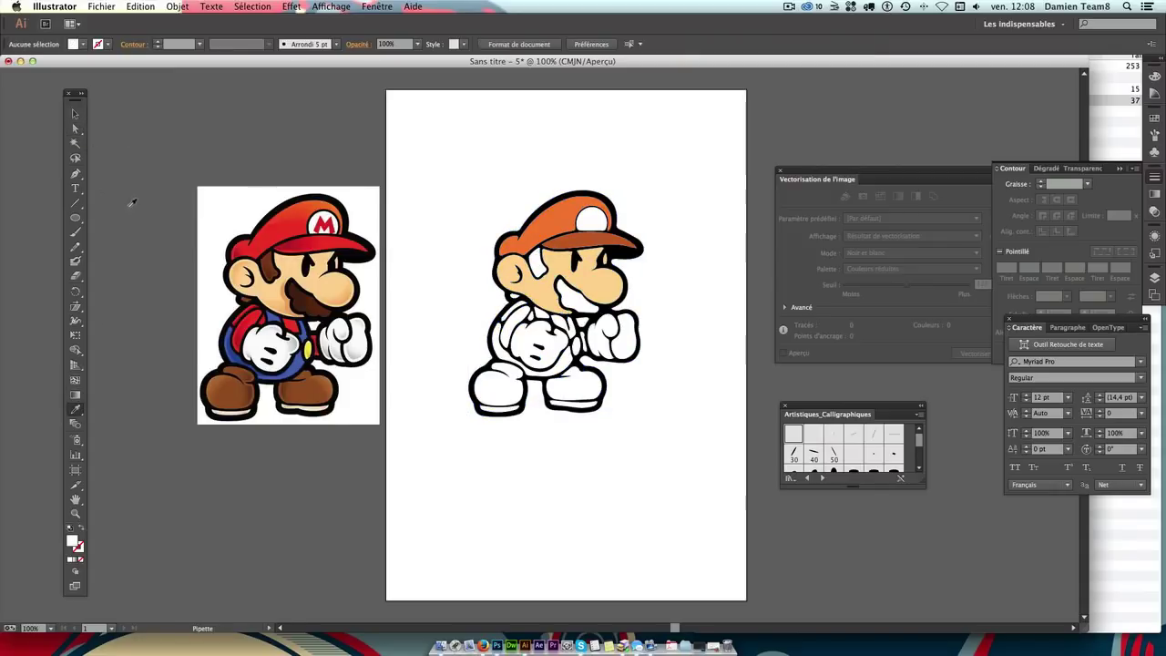
key("a")
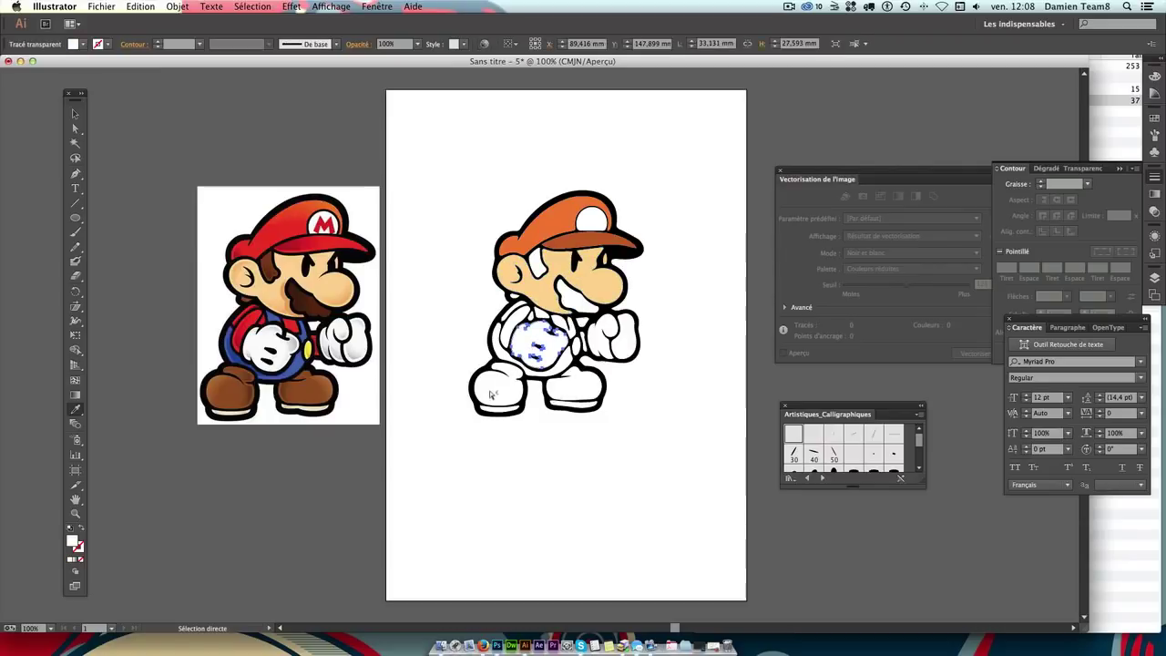
left_click(497, 387)
left_click(581, 397)
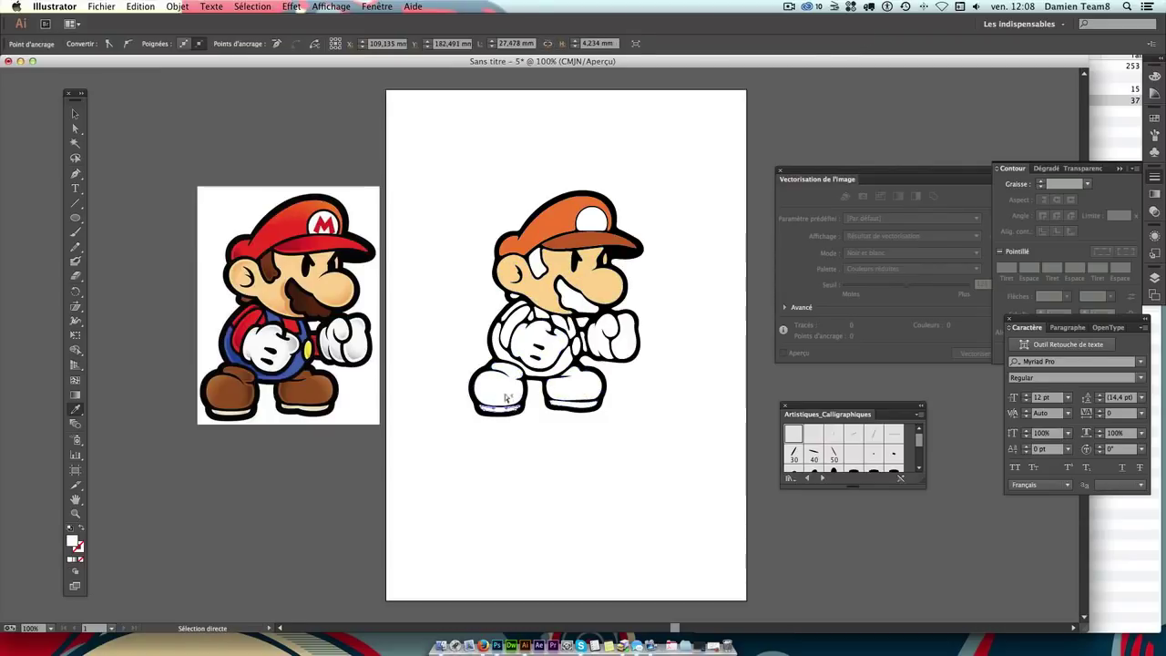
left_click(581, 397)
left_click(533, 344)
left_click(635, 339)
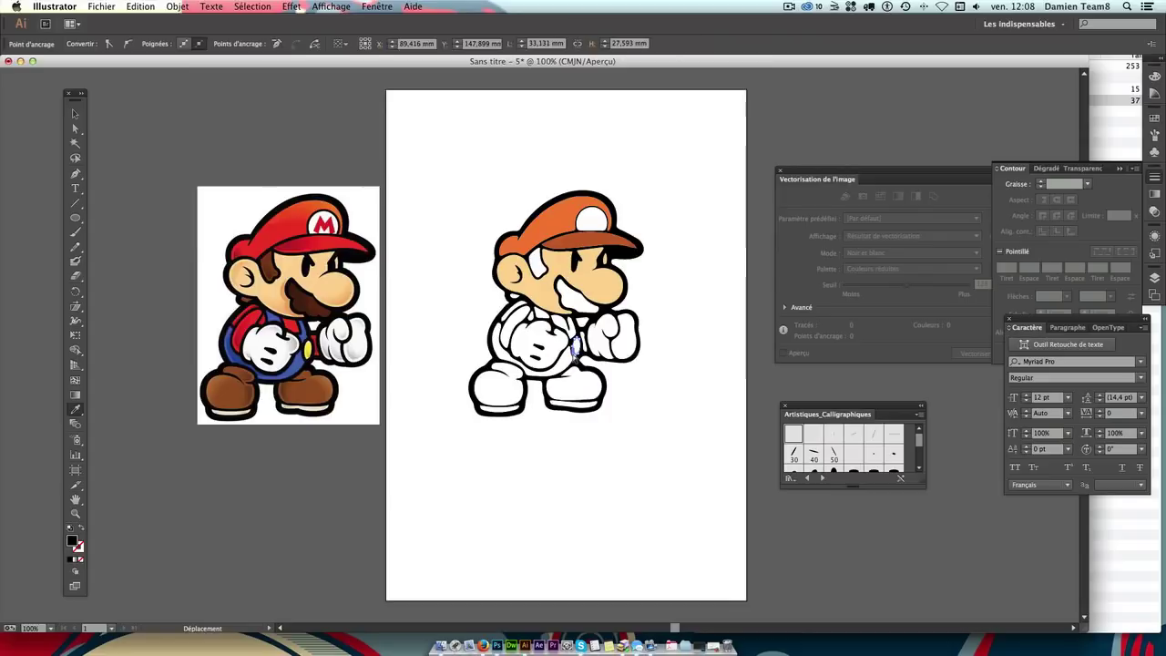
key("ctrl+shift+a")
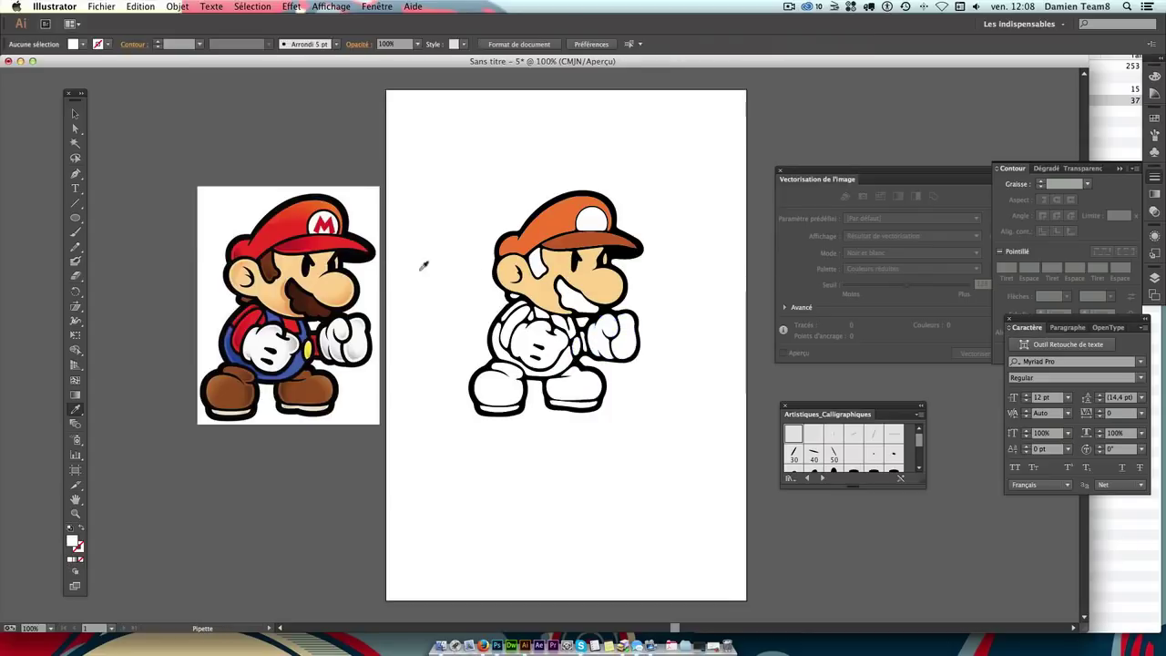
Step: Select the mouth, mustache and sideburn shapes on the traced Mario's face
left_click(571, 293)
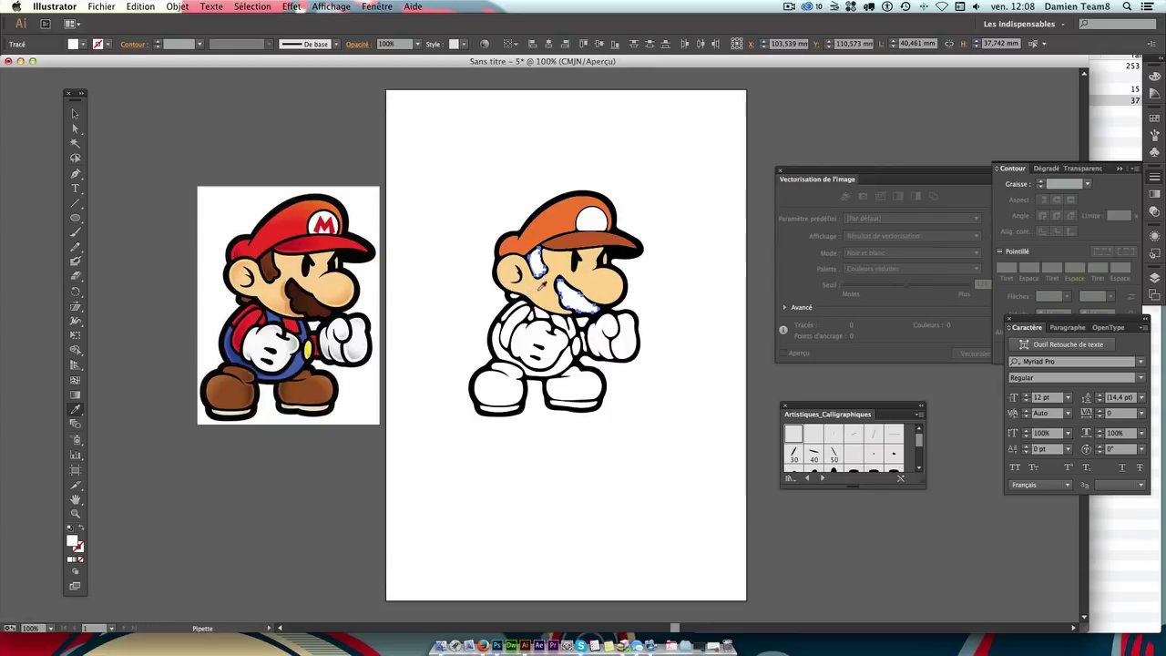
left_click(521, 300, "ctrl")
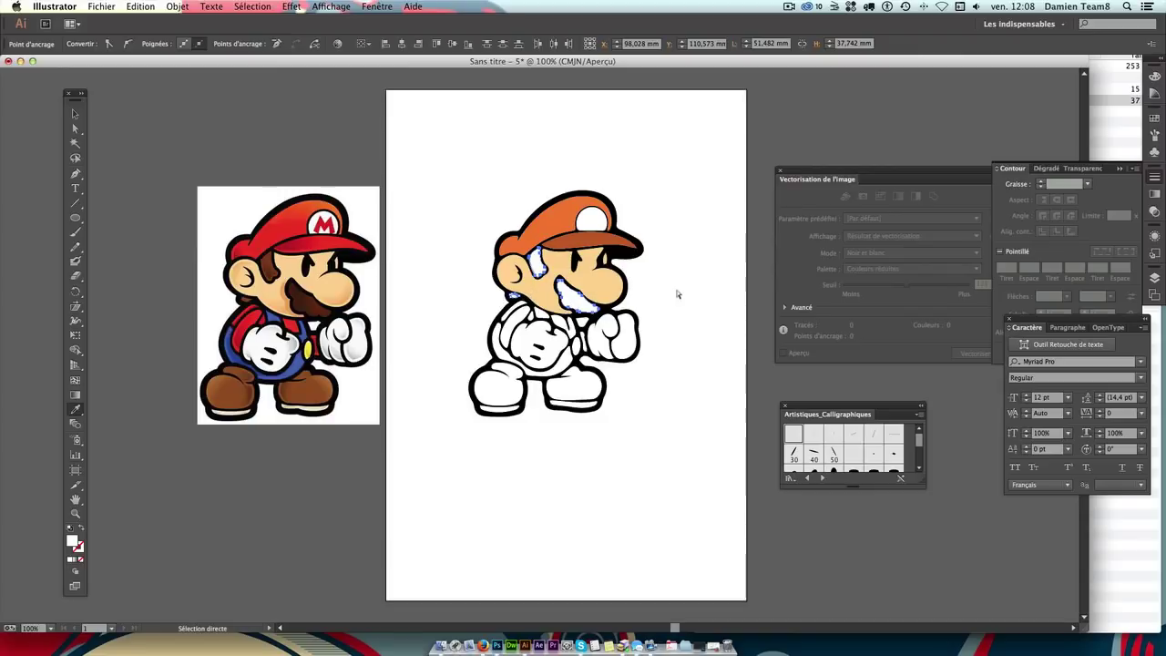
left_click(640, 283, "ctrl")
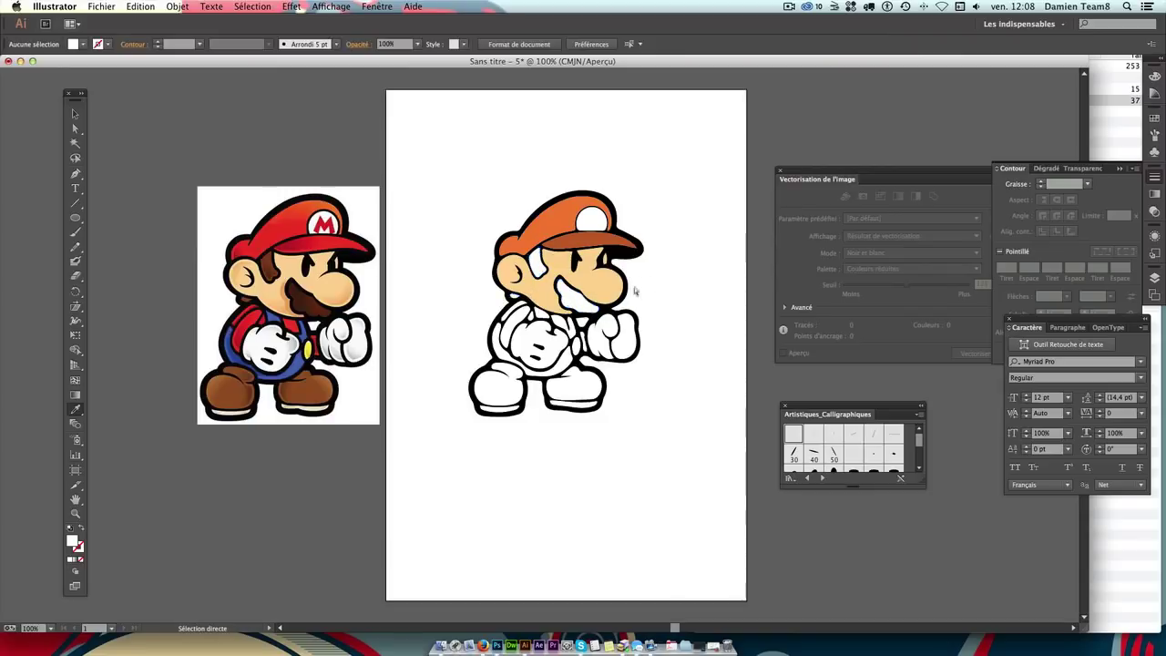
left_click(575, 302, "ctrl")
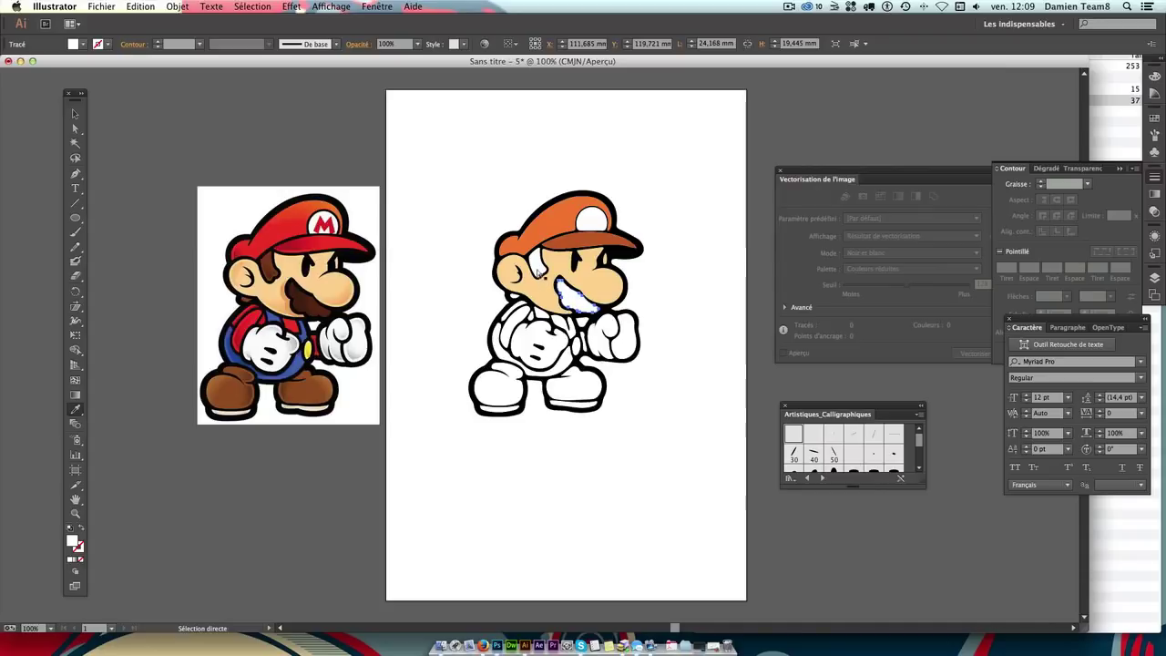
left_click(539, 269, "shift")
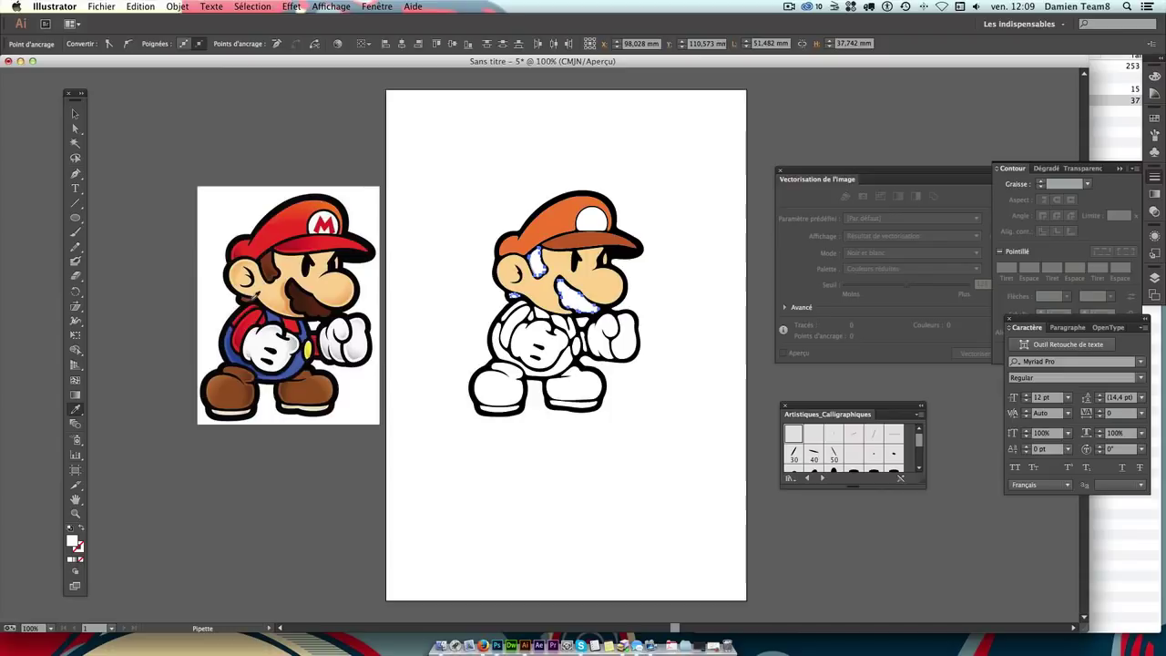
Step: Colour the mustache and sideburns brown from the reference, then zoom to the left glove
left_click(247, 297)
left_click(682, 293, "super")
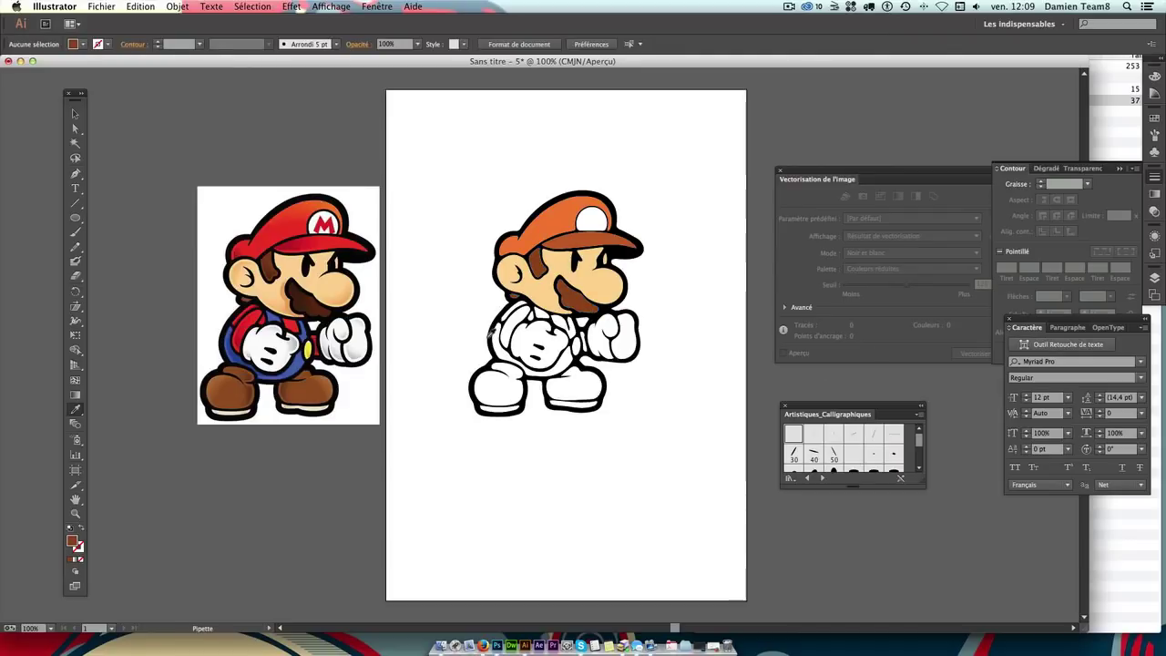
key("super")
left_click(501, 353, "super")
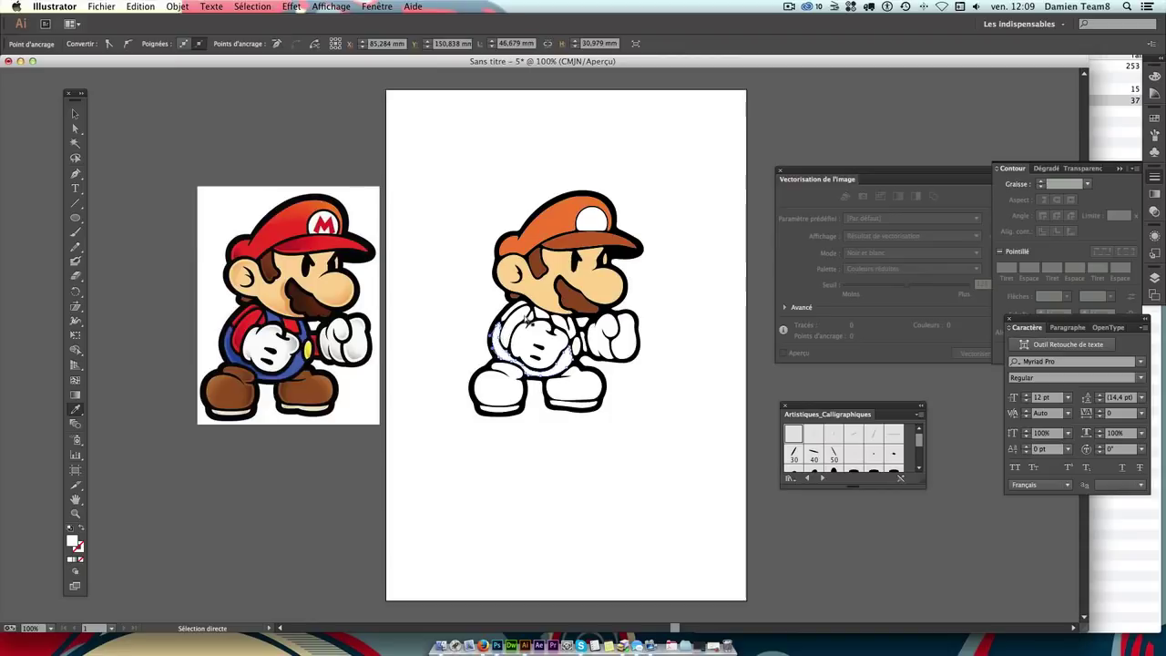
key("super+plus")
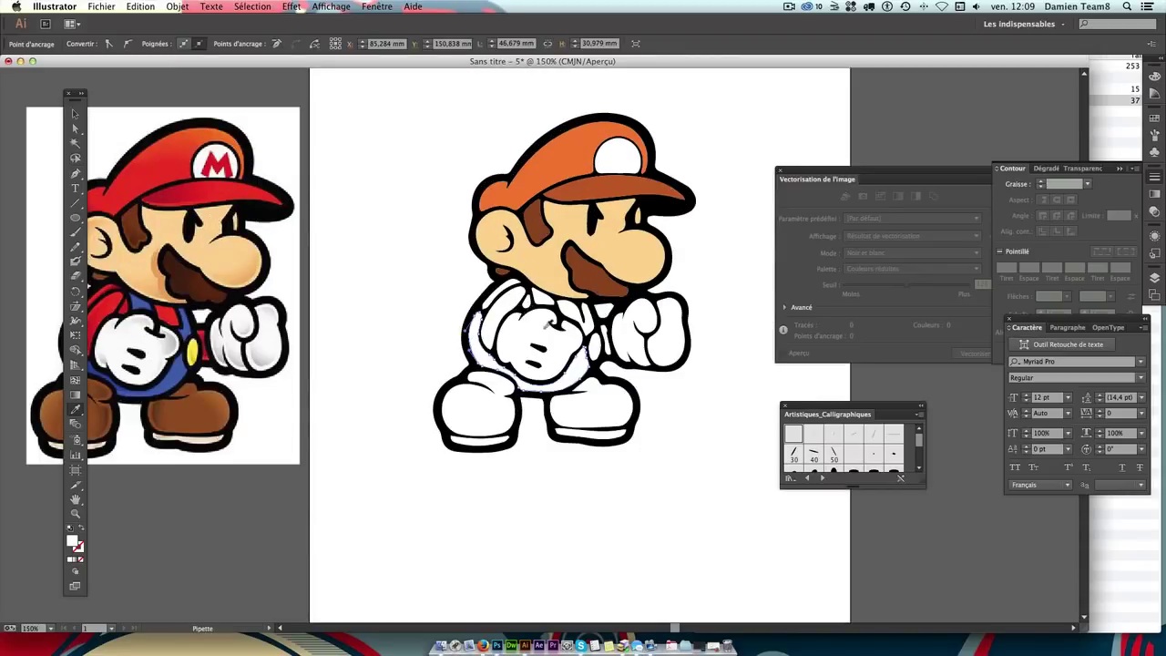
left_click_drag(341, 332, 379, 335)
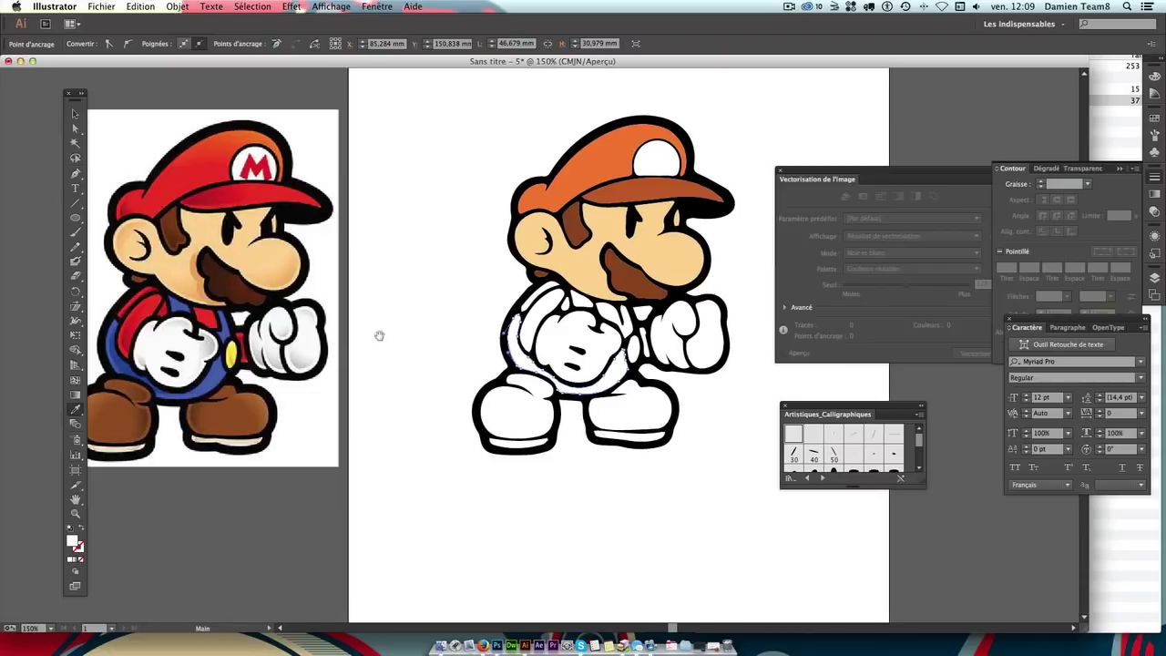
key("super")
Step: Colour the vector Mario's overalls with the reference's blue
left_click(587, 306, "shift")
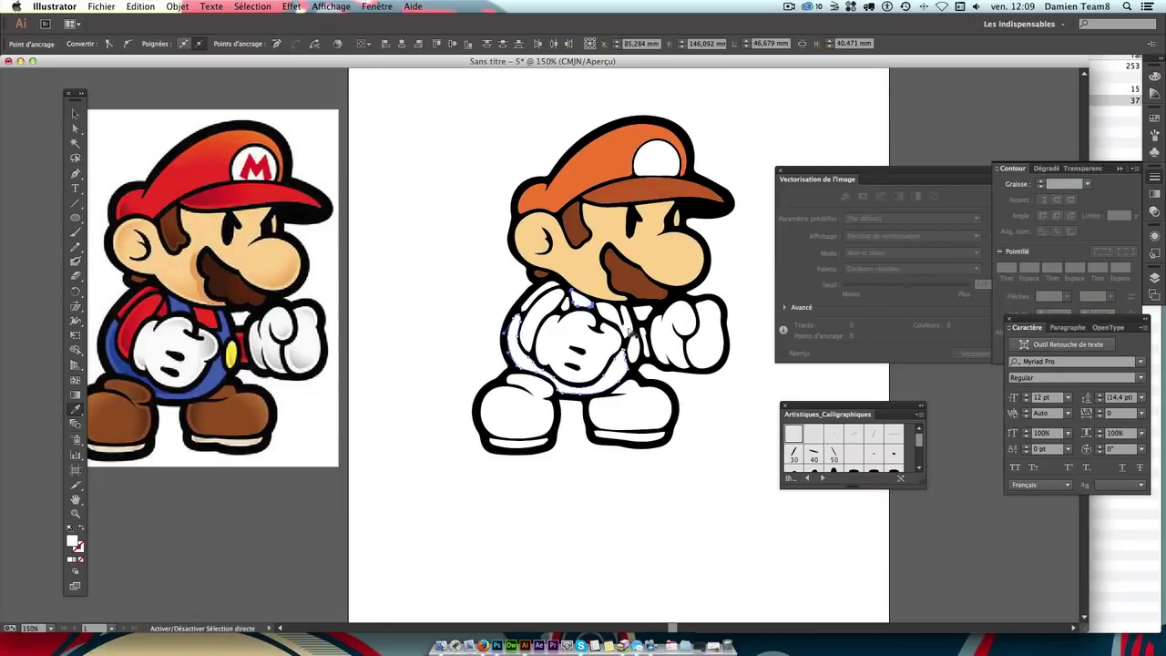
left_click(633, 328, "shift")
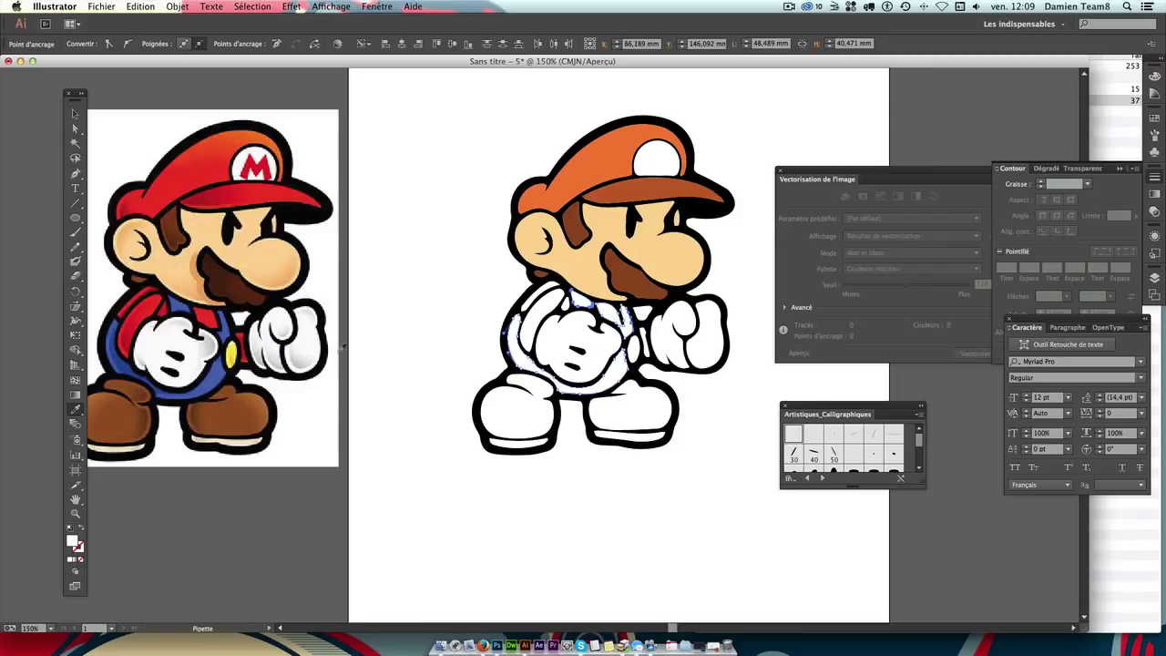
left_click(224, 336)
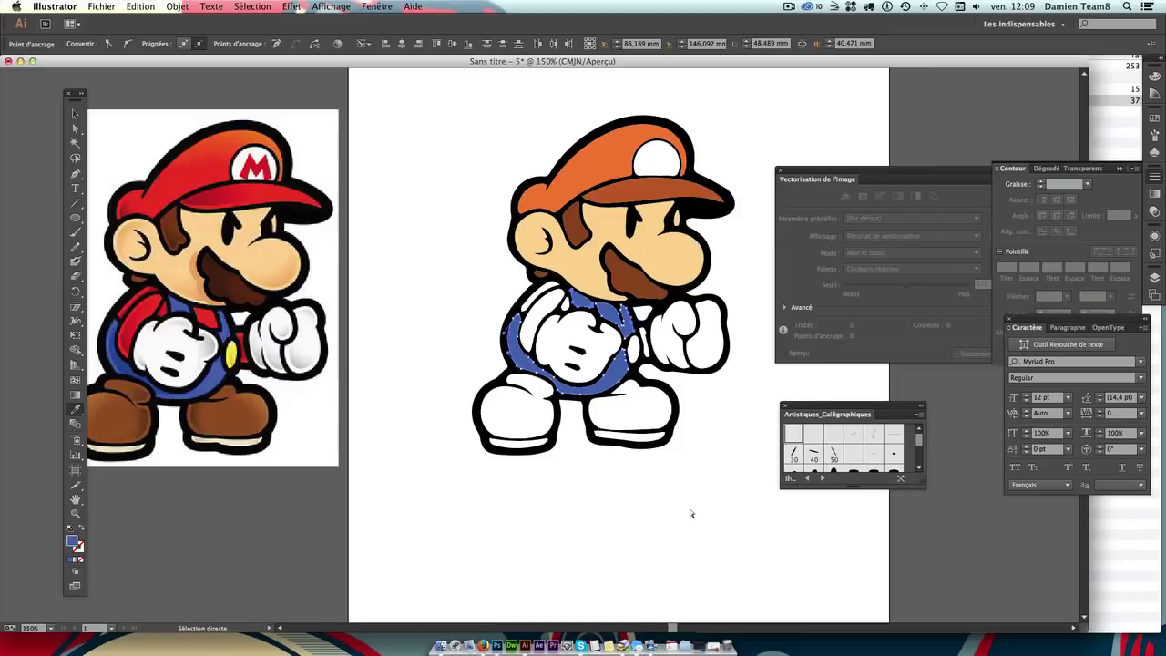
key("ctrl+shift+a")
Step: Colour the shoulder strap with the reference strap's red
key("a")
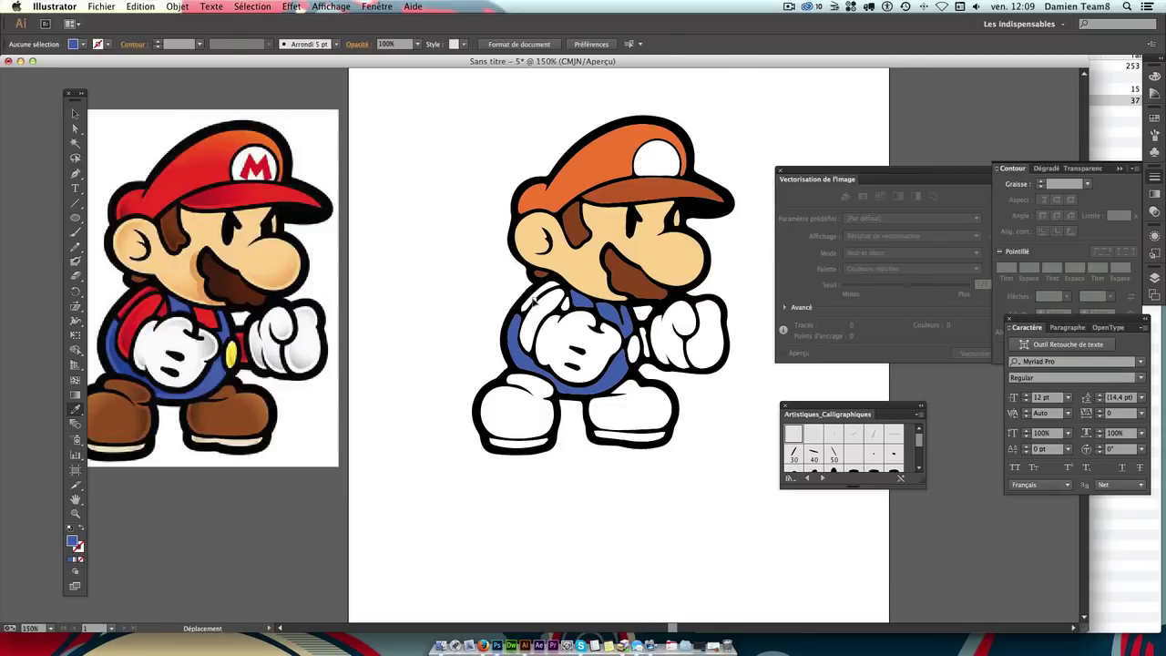
left_click(539, 308)
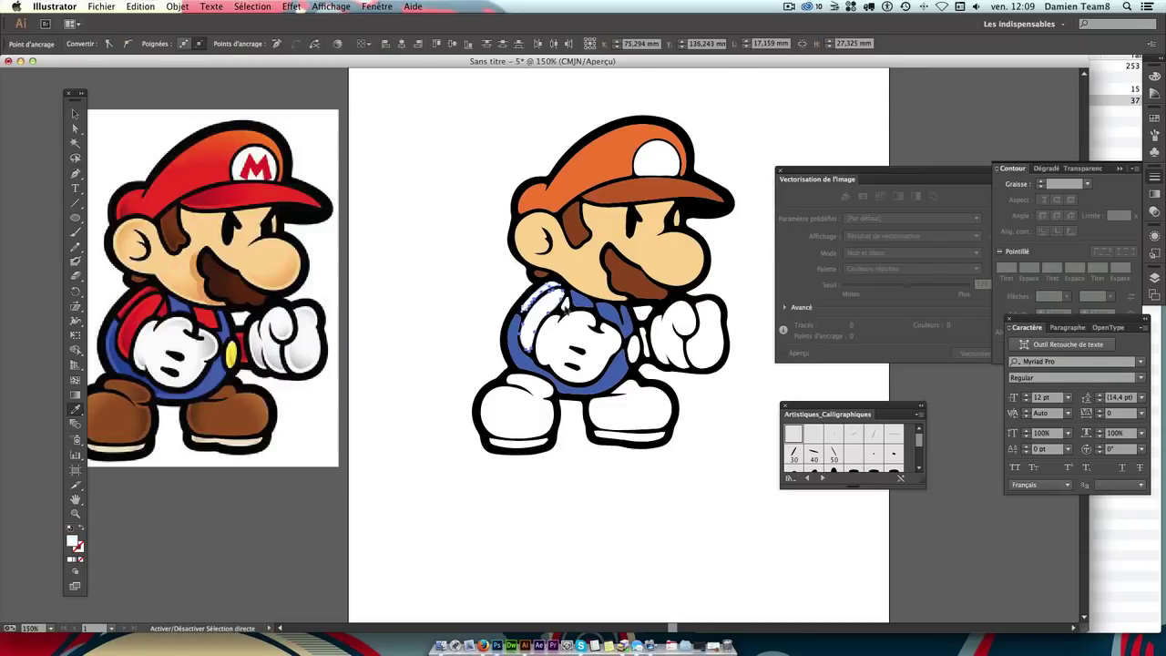
left_click(565, 308, "shift")
left_click(128, 308)
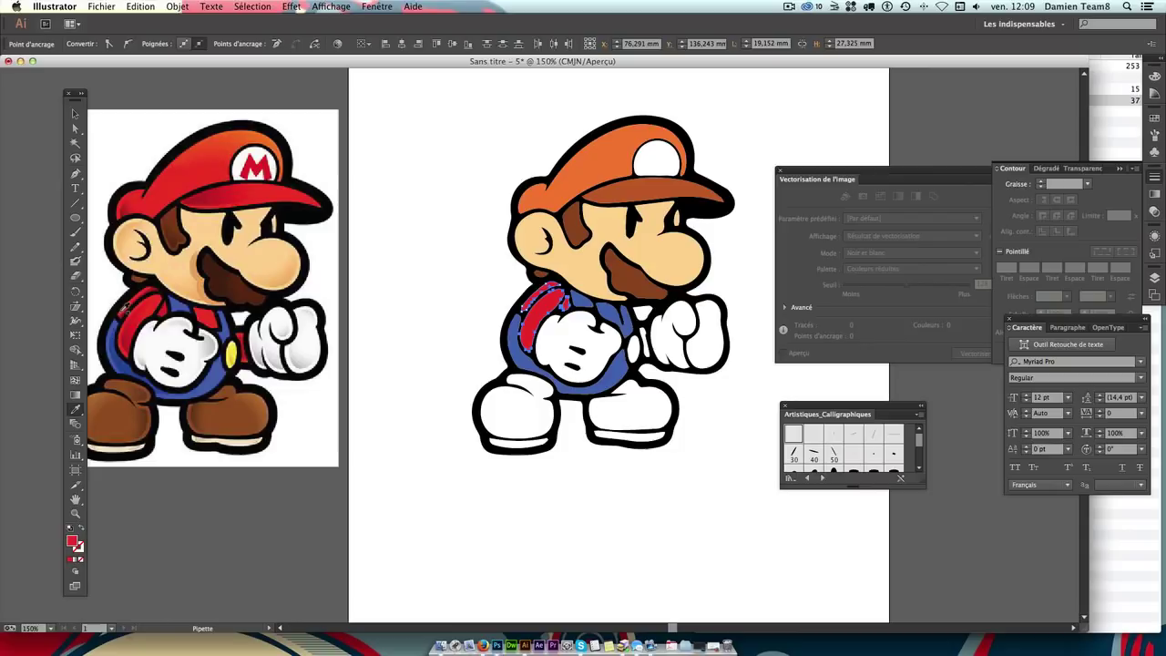
key("ctrl+shift+a")
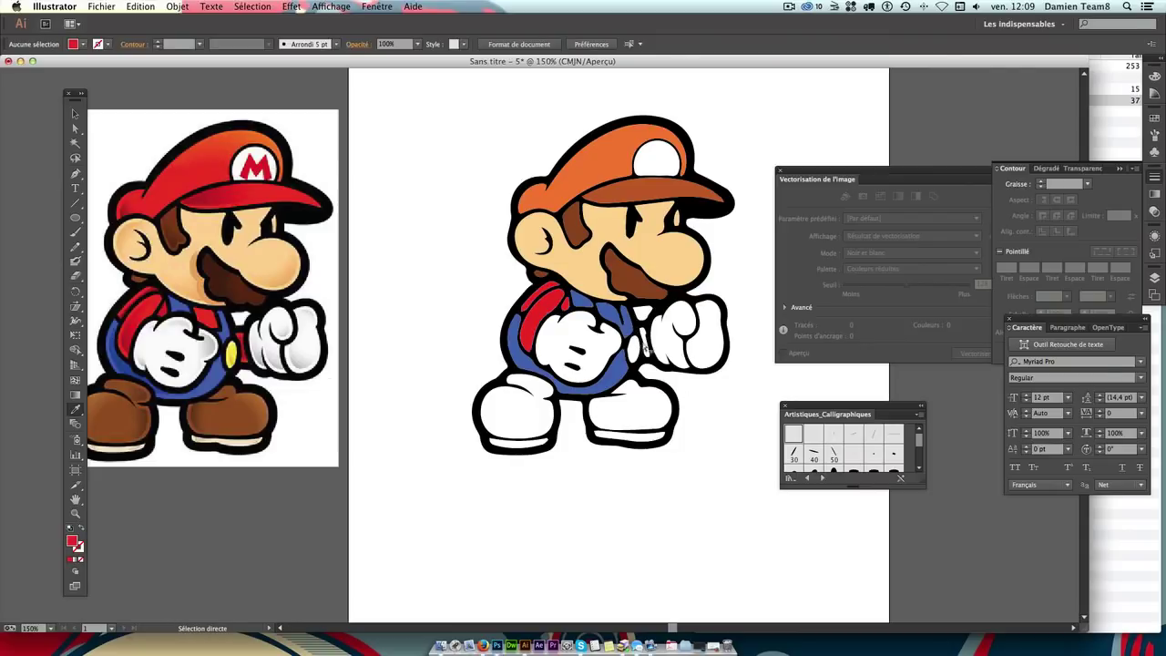
Step: Give the overall button the reference's yellow and clear the selection
left_click(635, 344)
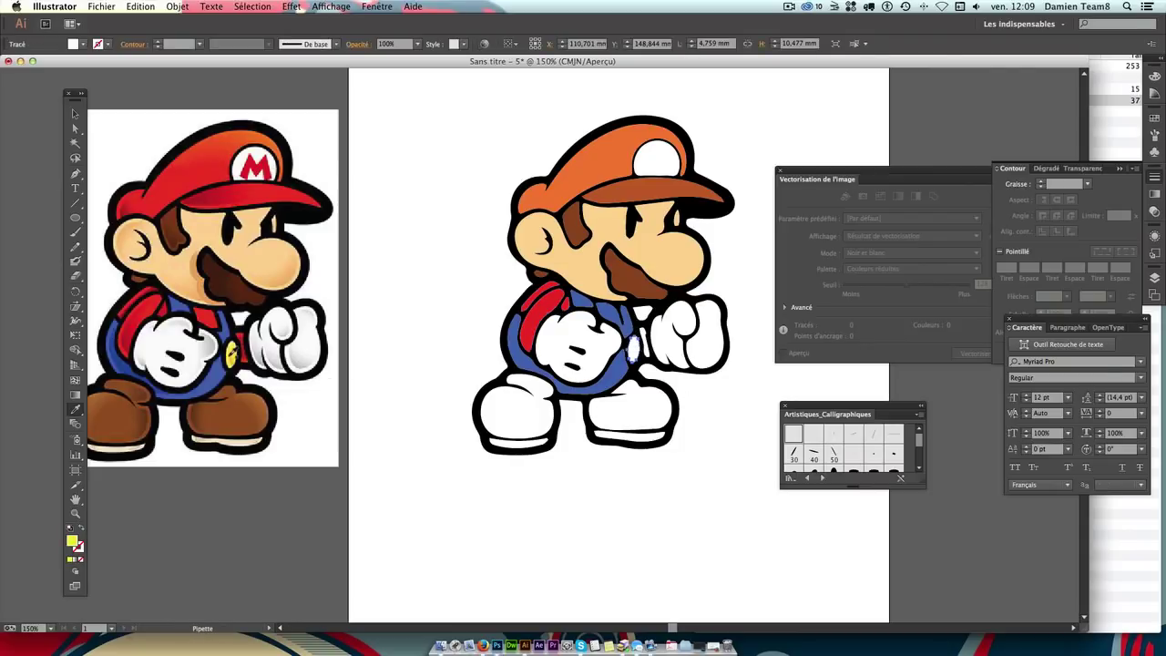
left_click(643, 344, "ctrl")
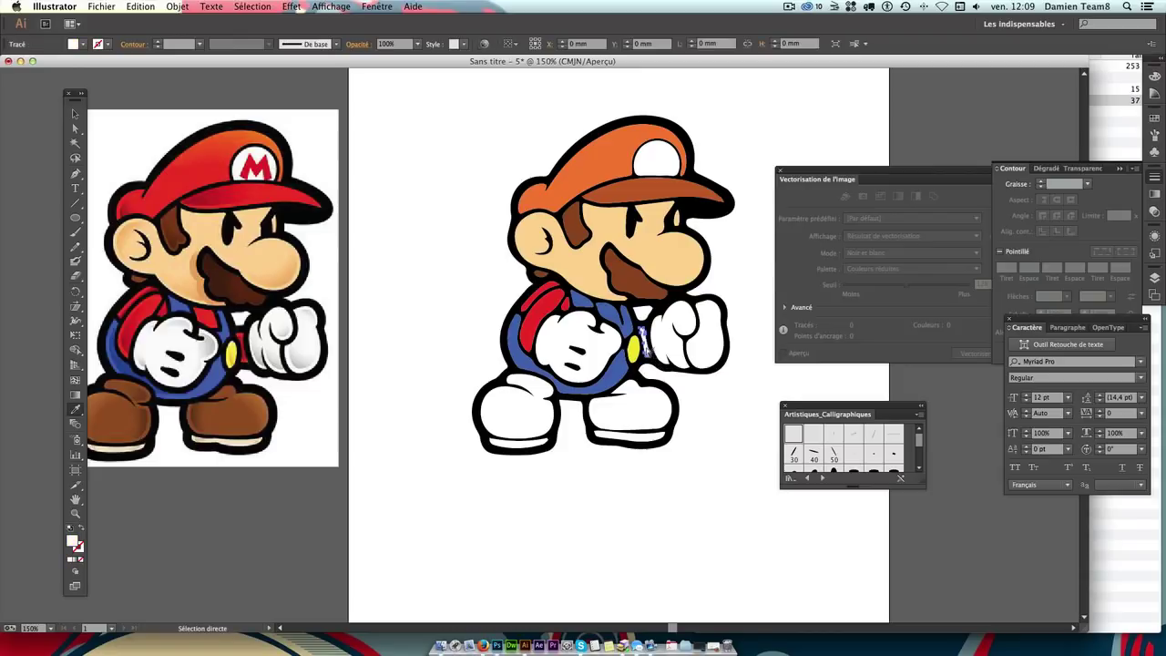
left_click(702, 362, "ctrl")
key("ctrl+shift+a")
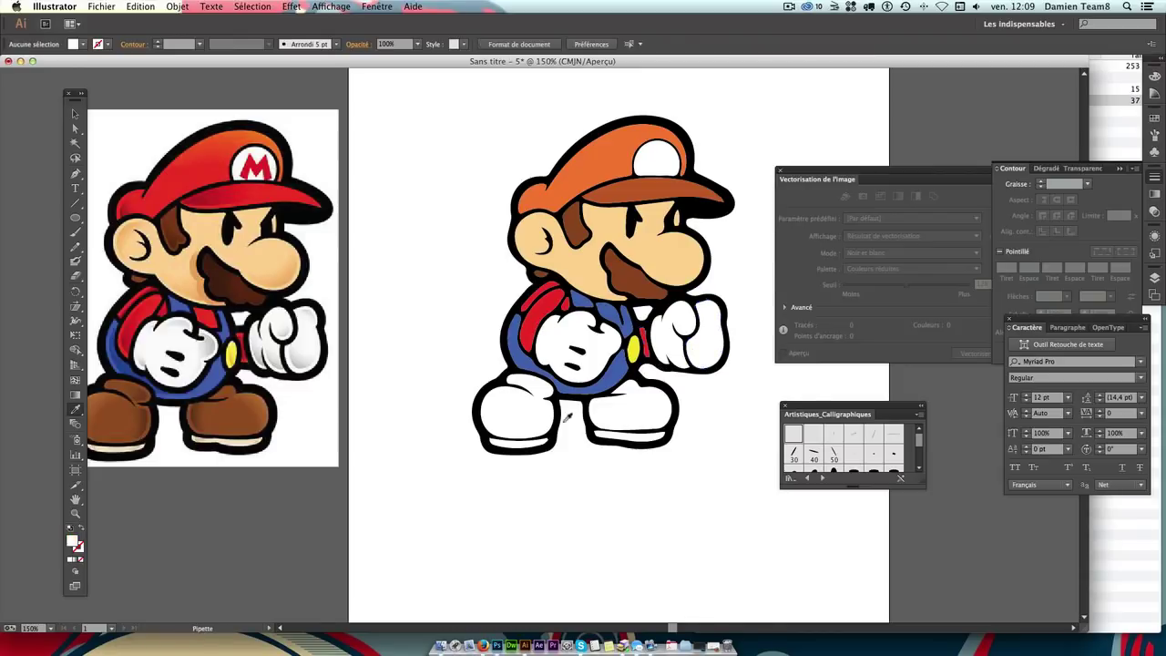
Step: Fill the vector Mario's shoes and soles with the reference shoe brown
left_click(521, 413, "ctrl")
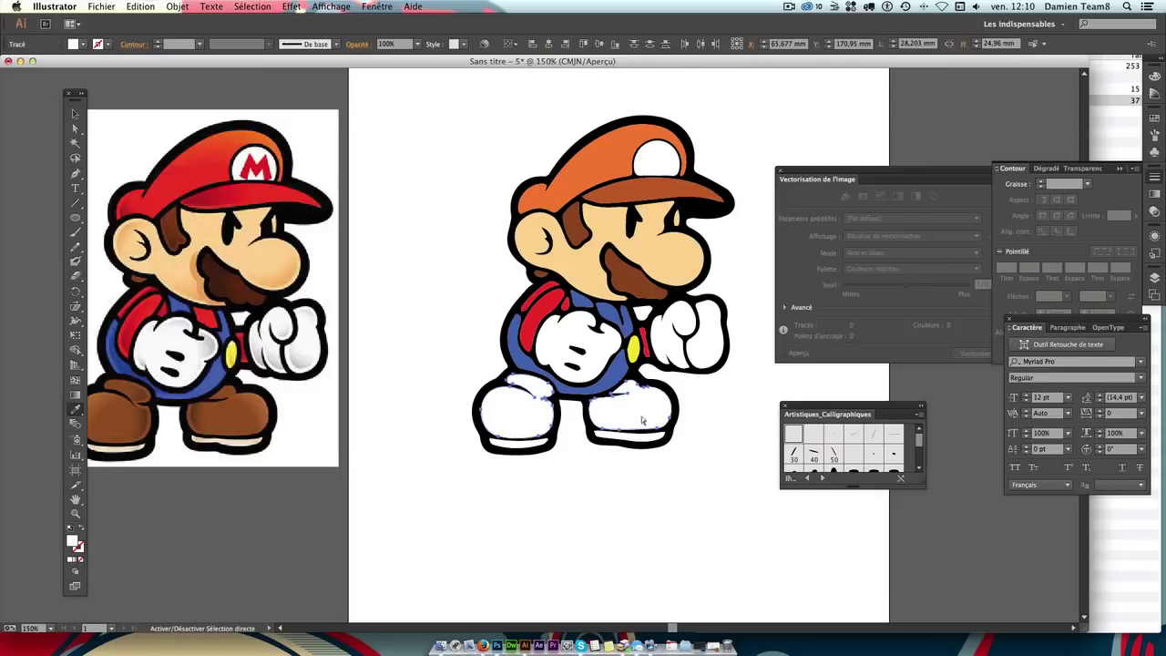
left_click(270, 401)
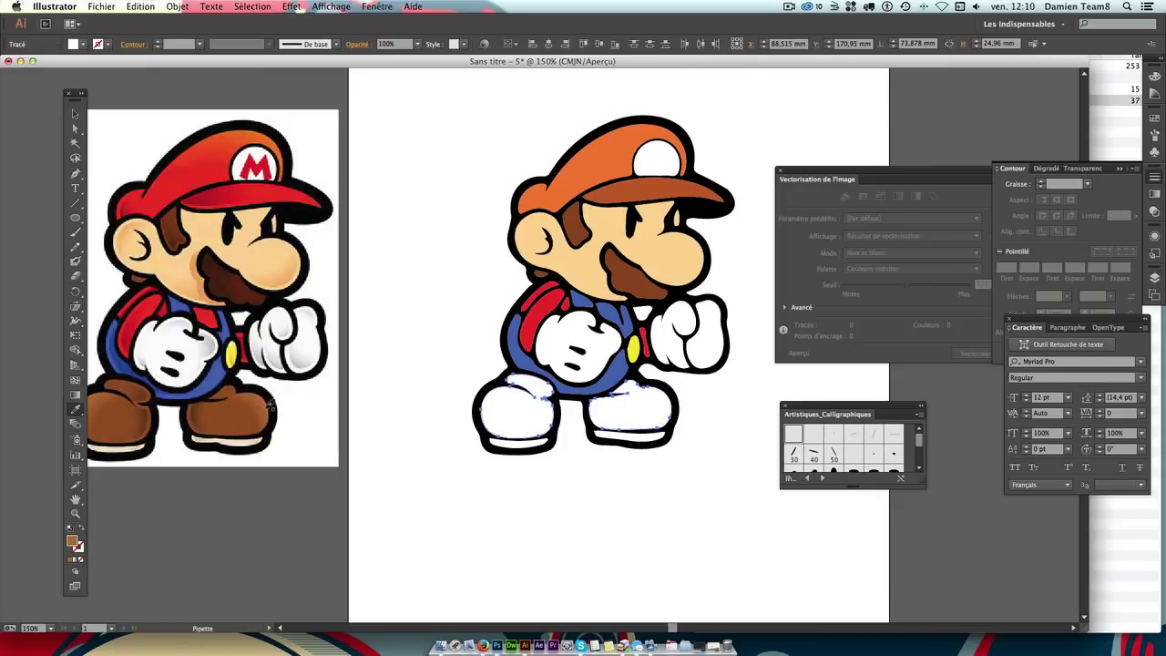
left_click(505, 492, "ctrl")
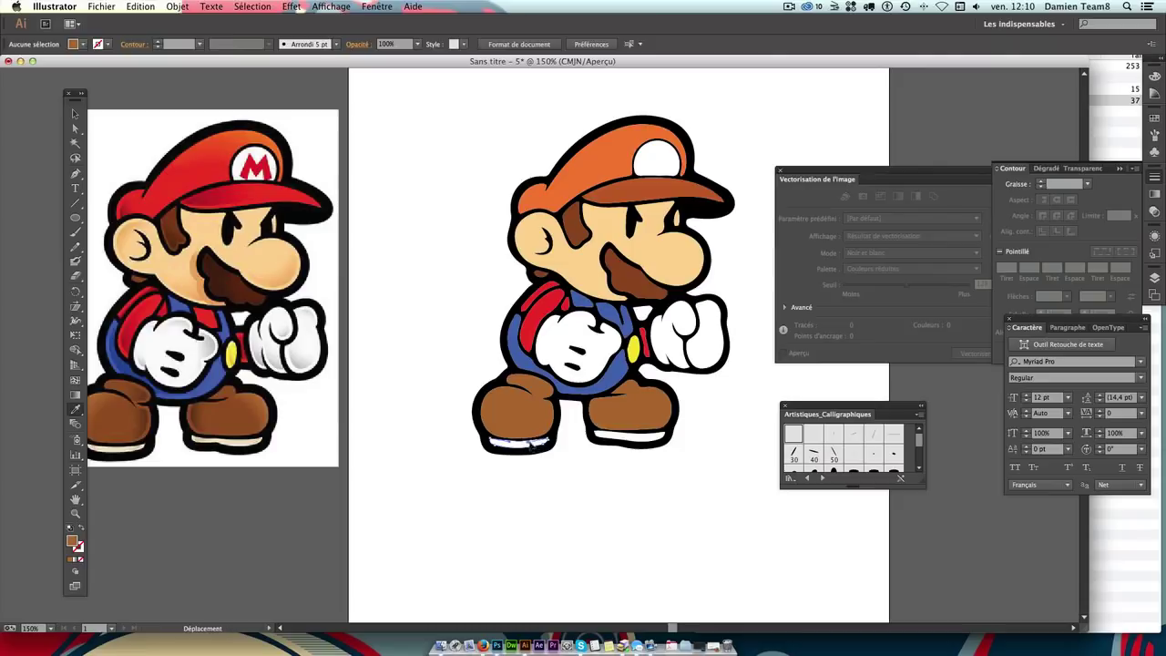
left_click(531, 444, "ctrl")
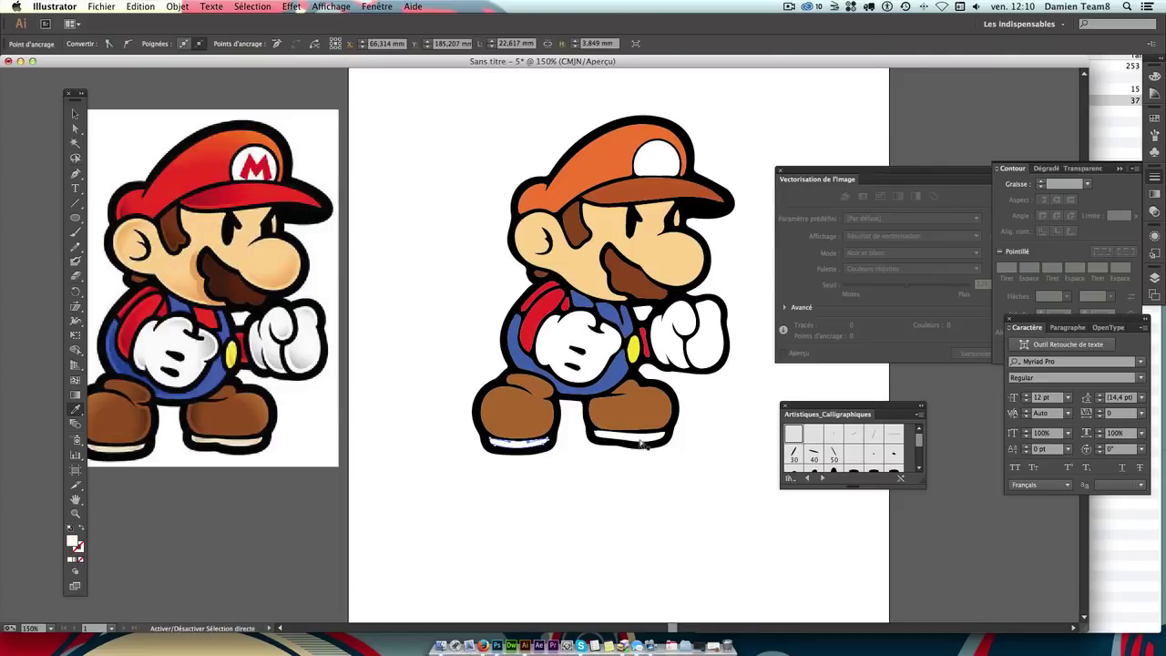
left_click(146, 415)
left_click(666, 531, "ctrl")
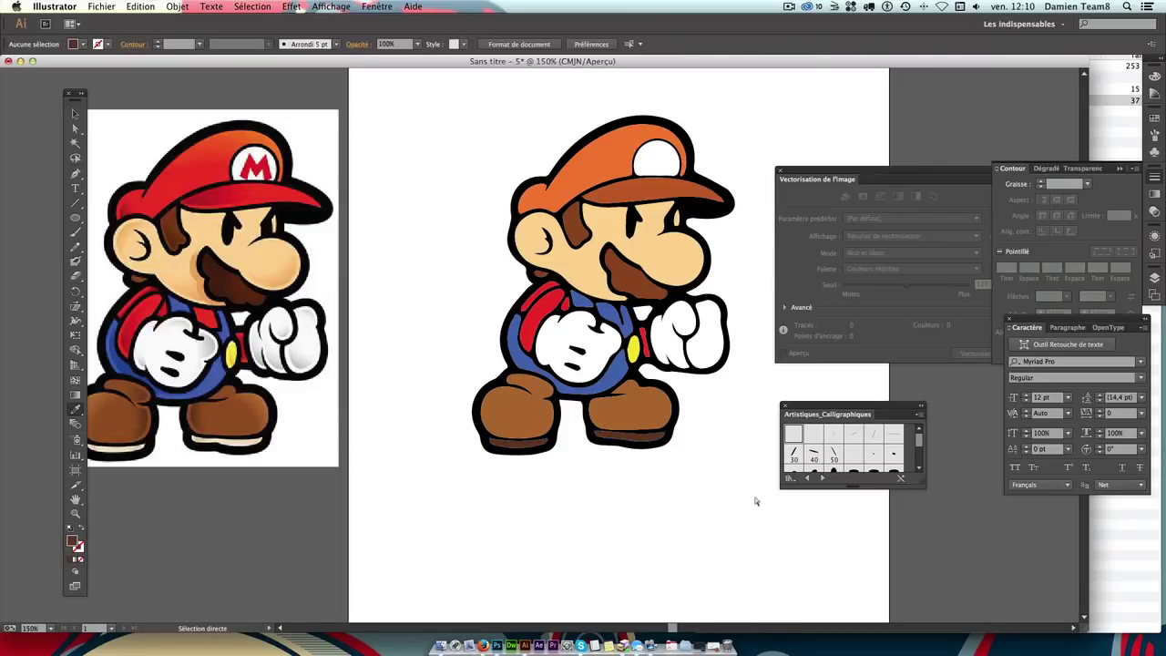
Step: Undo and redo the soles' brown fill, deselect, and view the page at 100%
key("ctrl+z")
key("ctrl+z")
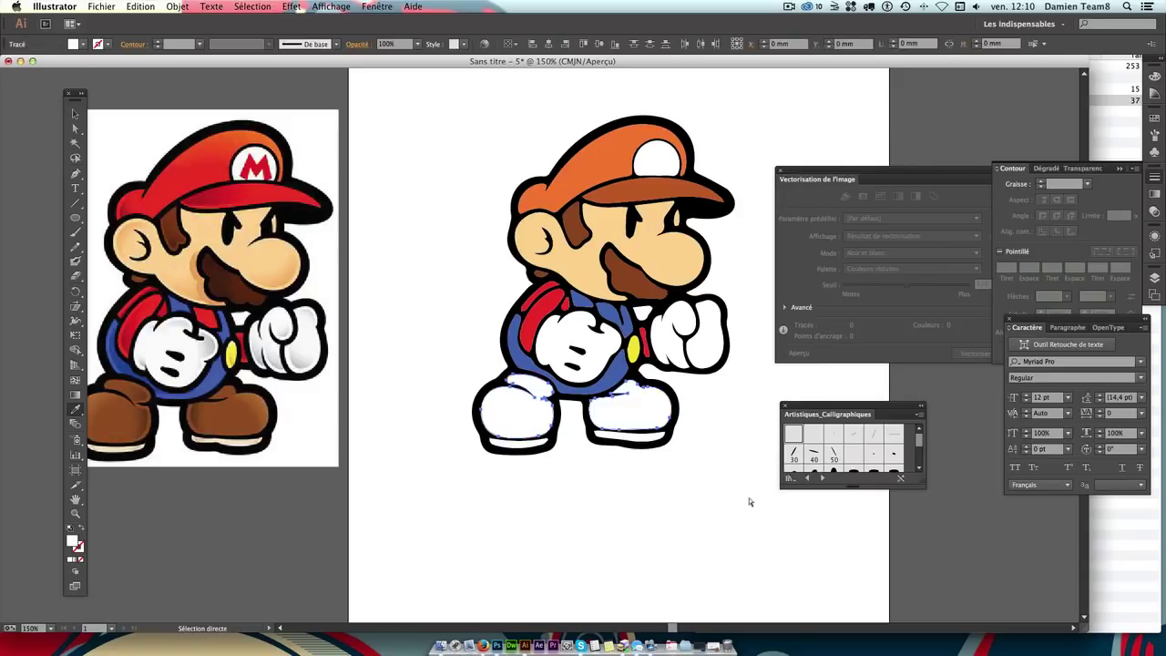
key("ctrl+shift+z")
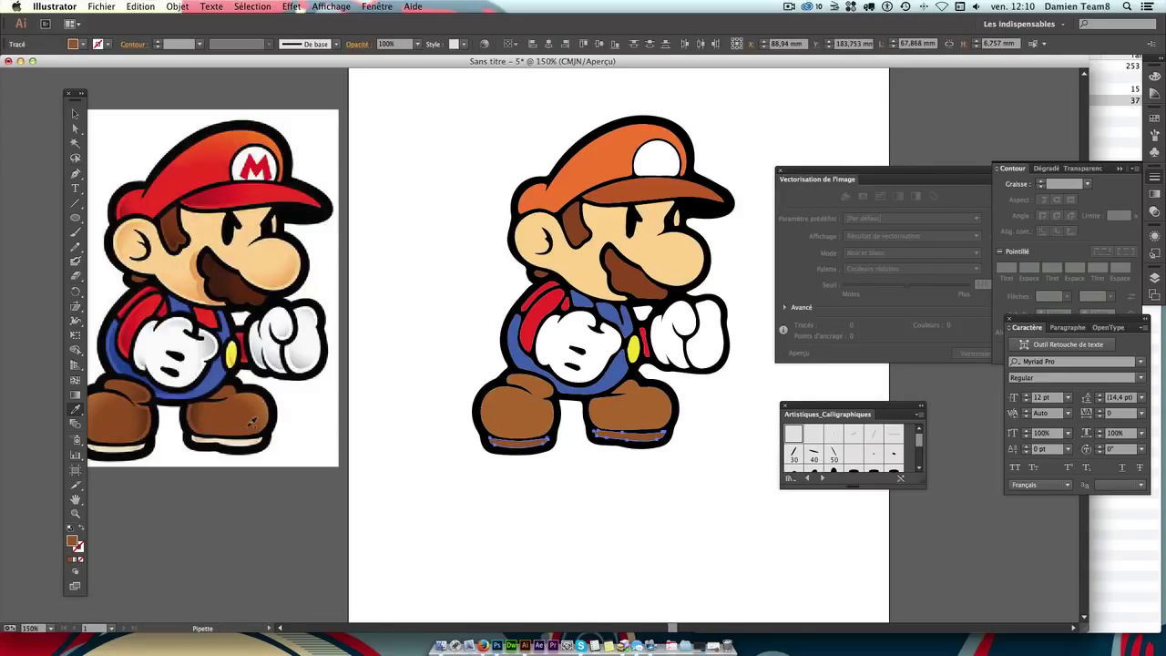
key("ctrl+shift+a")
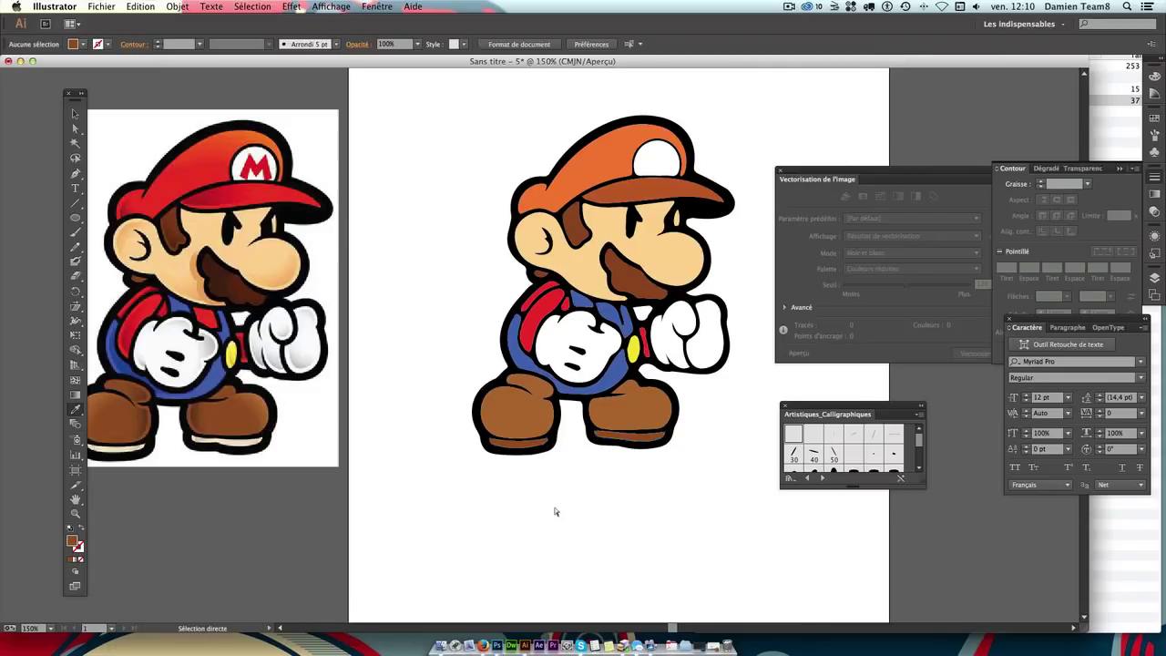
key("ctrl+minus")
key("ctrl+minus")
key("ctrl+plus")
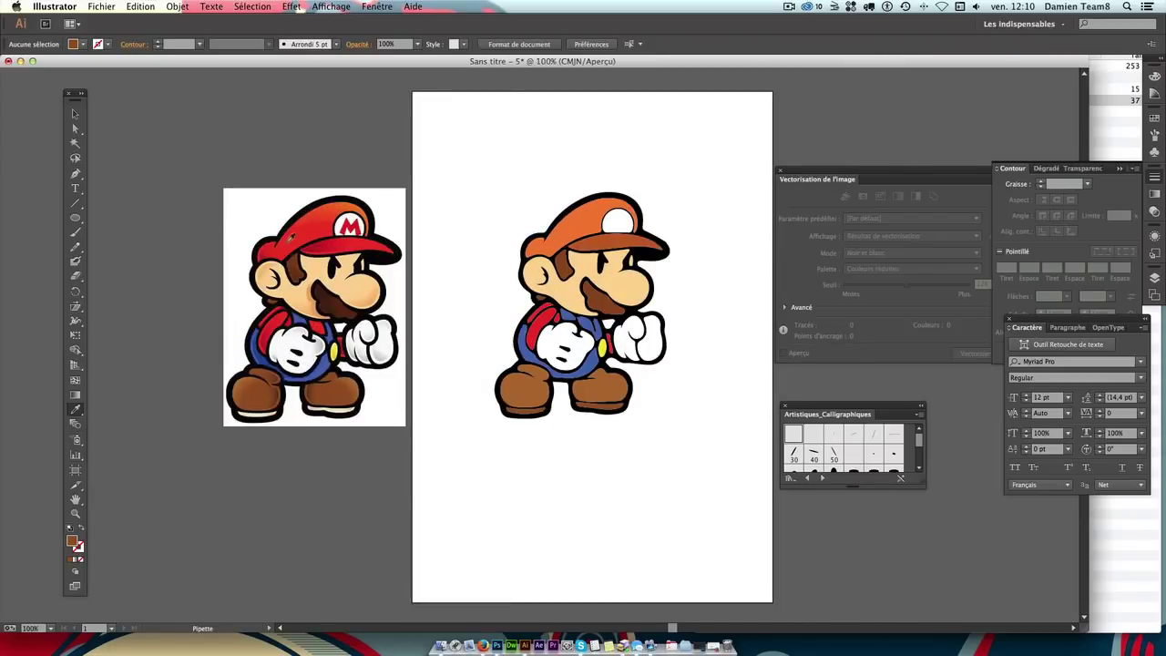
Step: Move the reference Mario photo further left, off the A4 page
left_click(76, 113)
scroll(463, 345, "down", 2)
scroll(463, 345, "left", 3)
left_click_drag(341, 262, 160, 281)
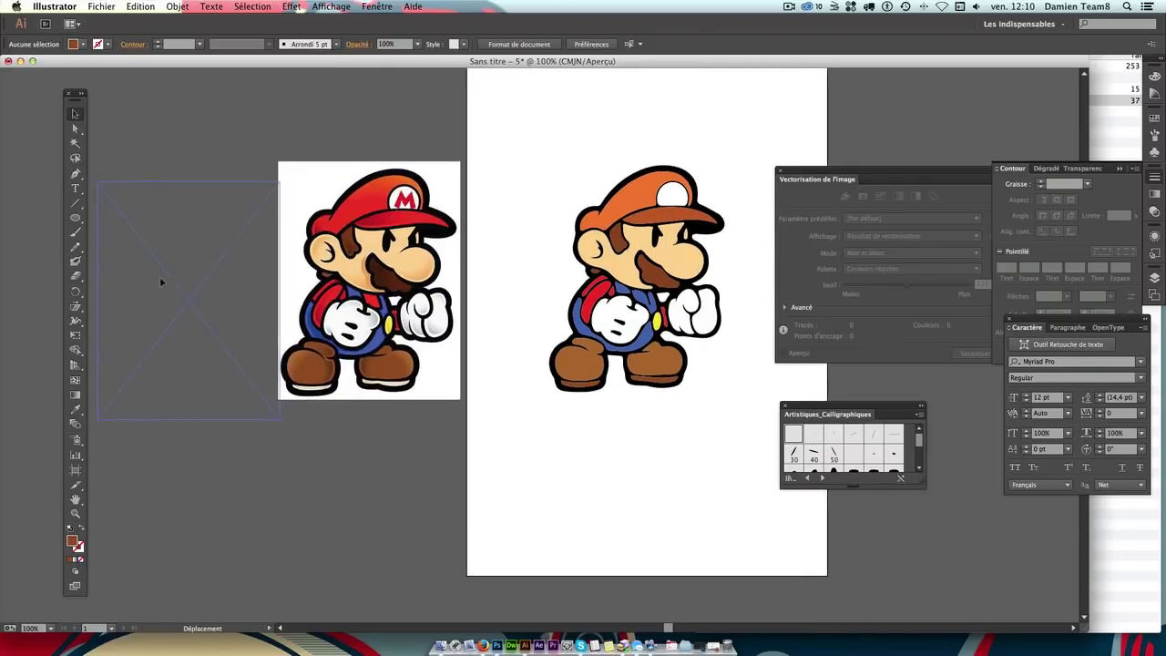
scroll(414, 273, "right", 3)
Step: Select the whole vector Mario group
left_click_drag(402, 153, 708, 539)
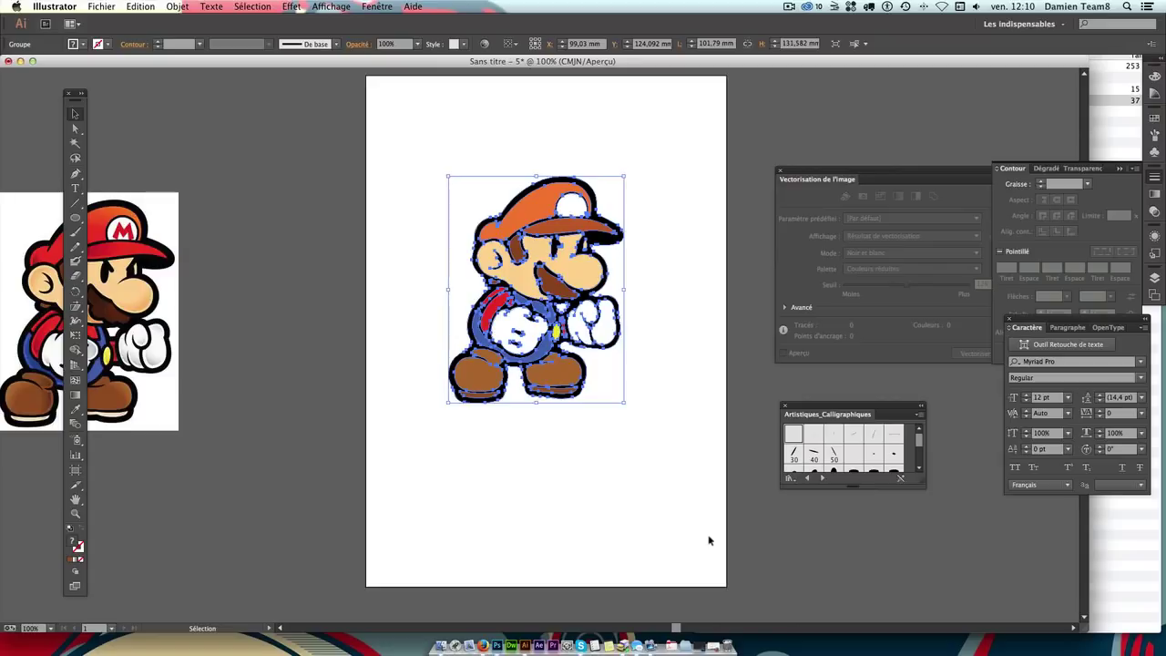
left_click_drag(400, 143, 659, 482)
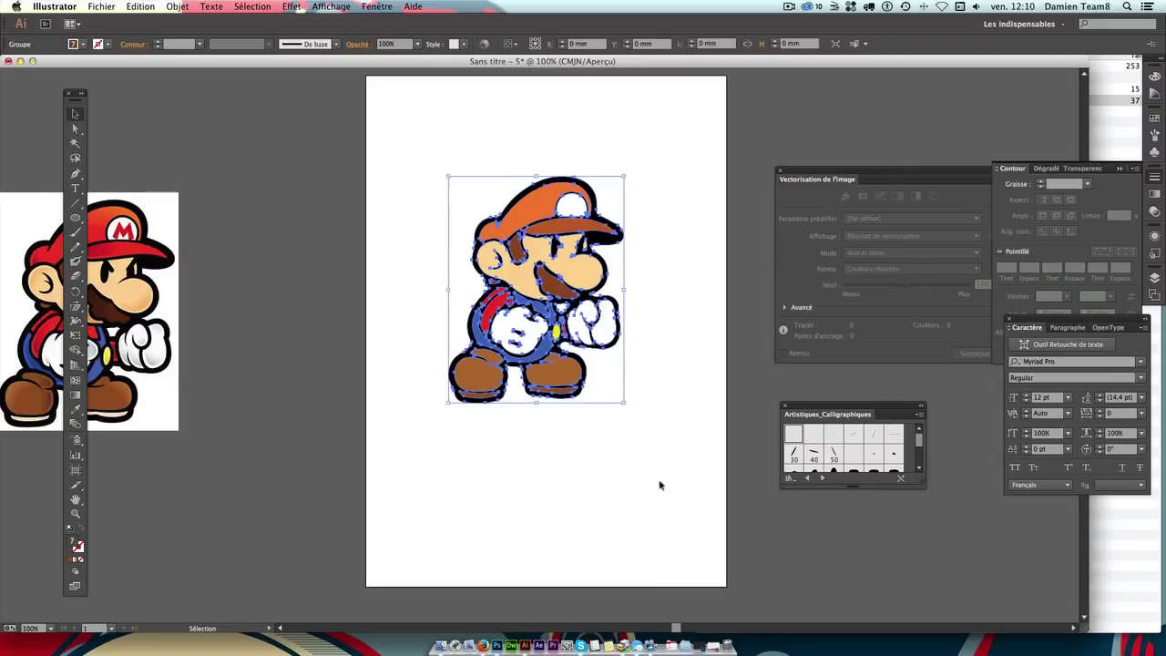
left_click(652, 416)
left_click(548, 372)
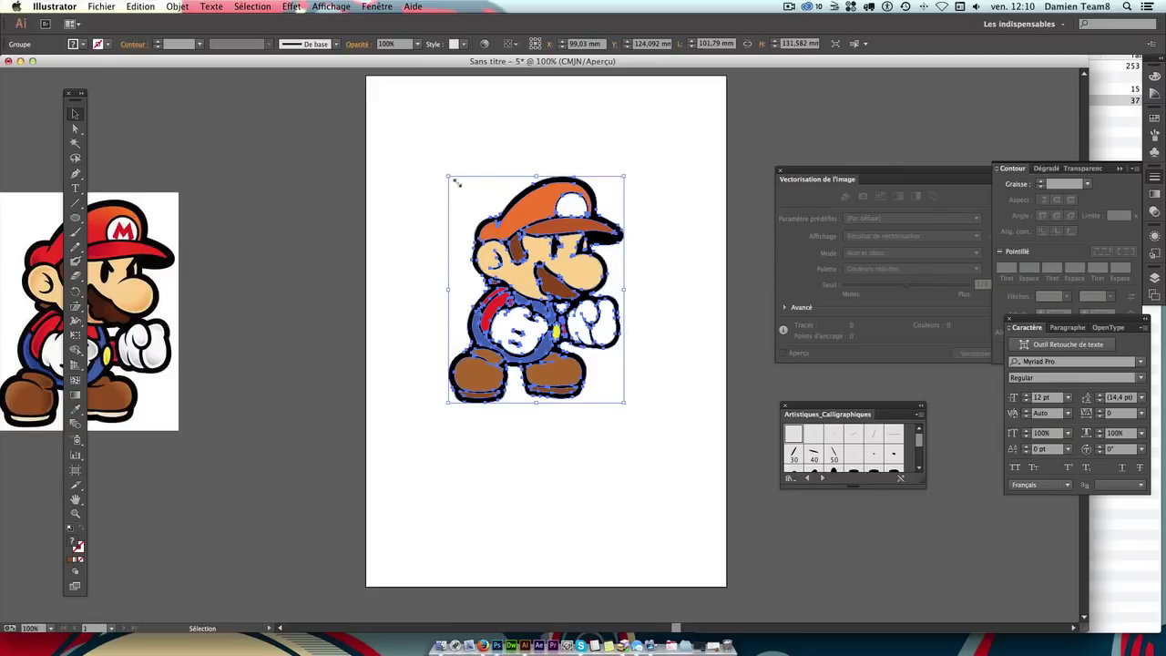
Step: Test-enlarge the vector Mario, undo the scaling, and deselect it
scroll(456, 182, "down", 3)
scroll(456, 182, "right", 5)
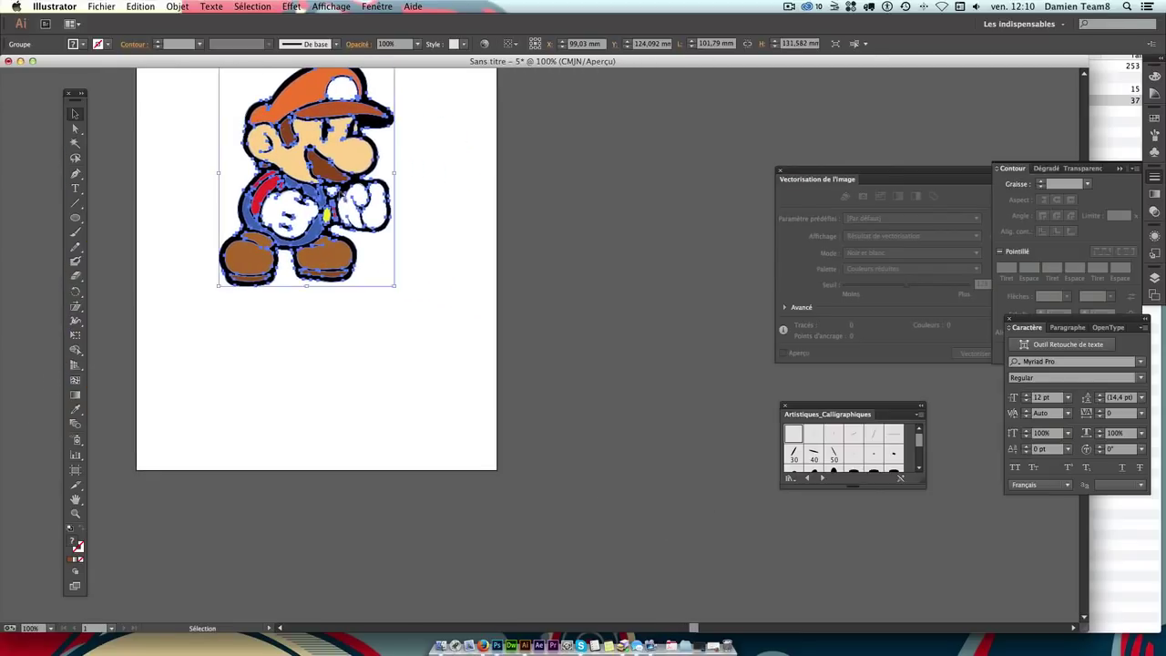
scroll(368, 288, "up", 2)
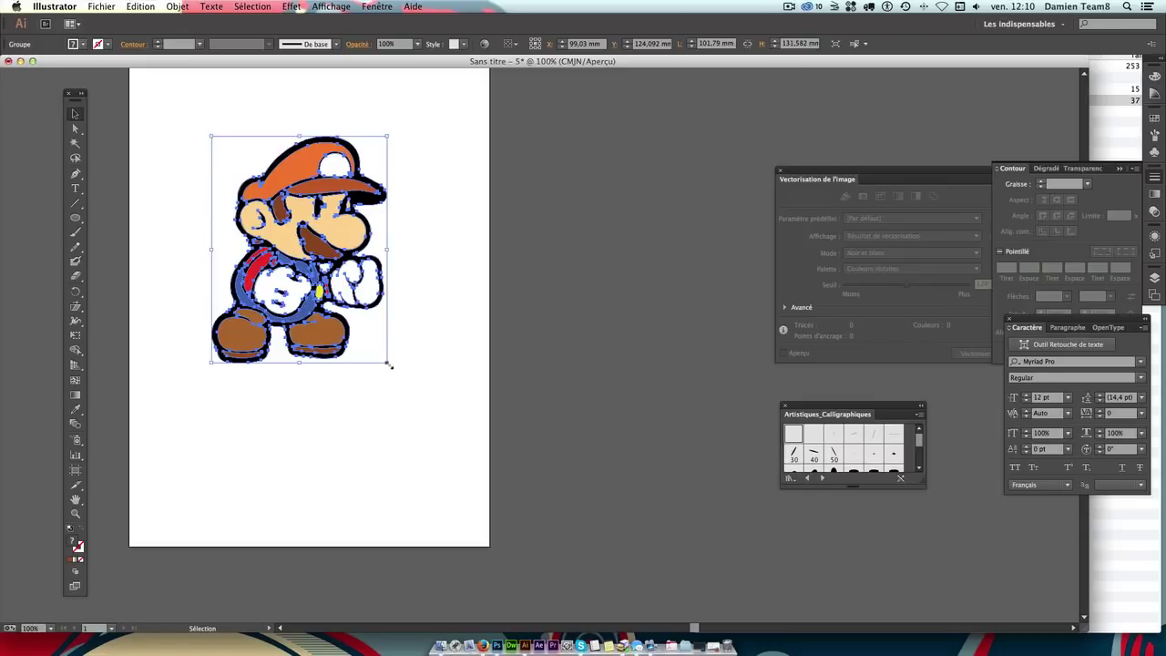
mouse_move(389, 366)
left_mouse_down()
mouse_move(585, 619)
mouse_move(768, 620)
left_mouse_up()
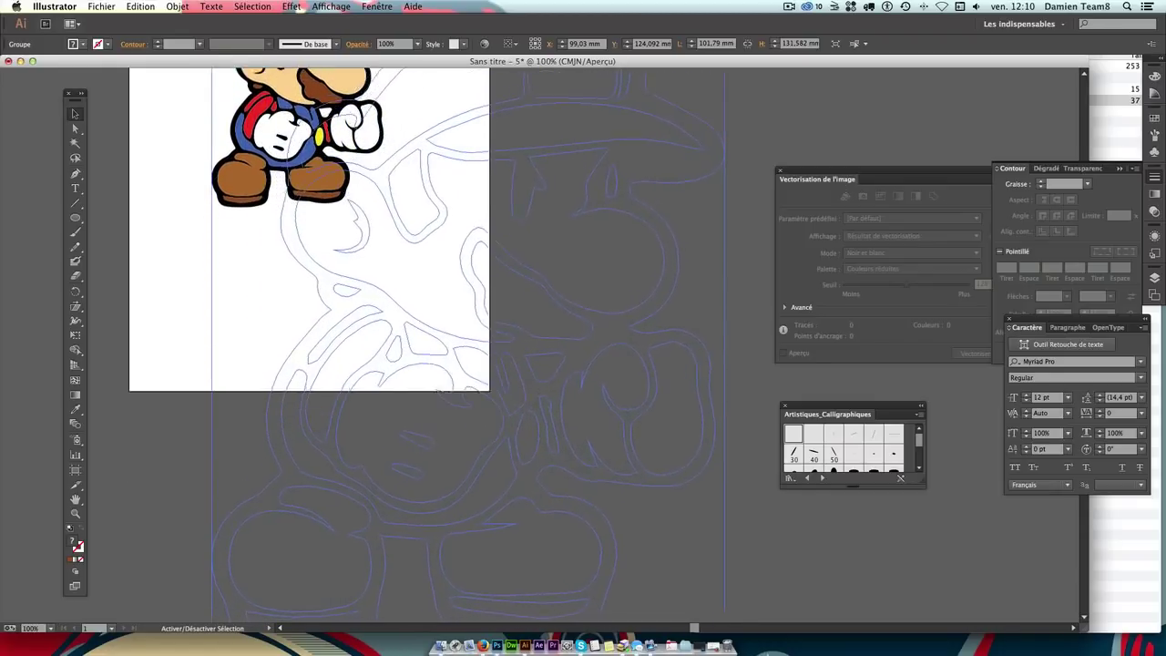
left_click(755, 174)
scroll(684, 304, "up", 1)
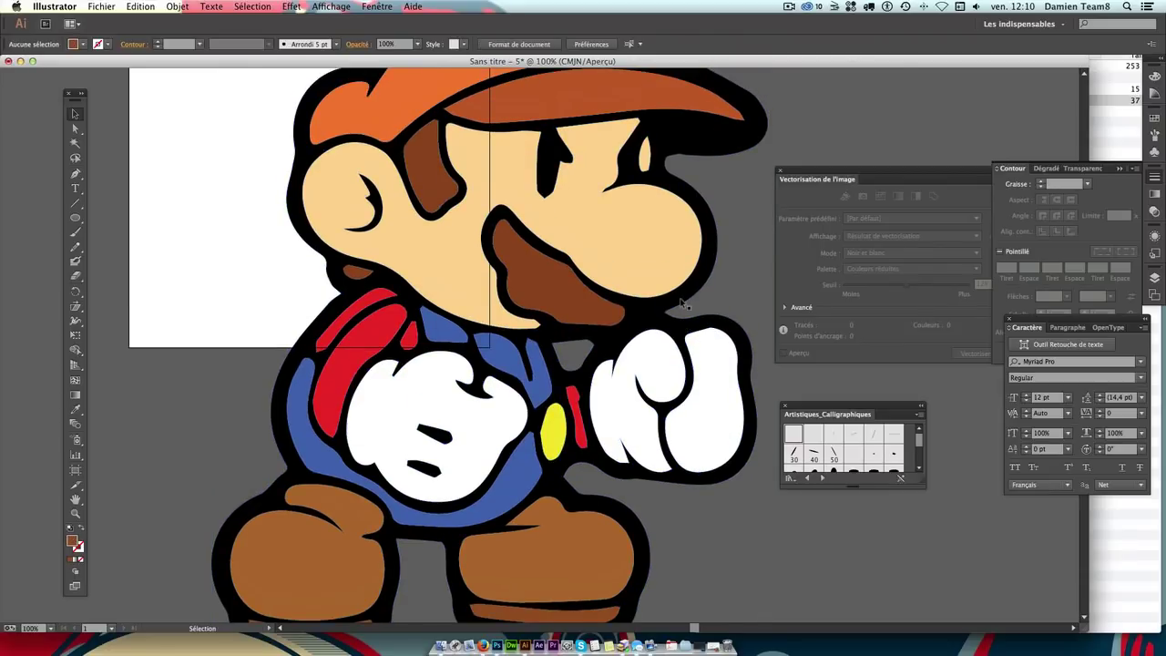
key("ctrl+z")
left_click_drag(349, 250, 587, 476)
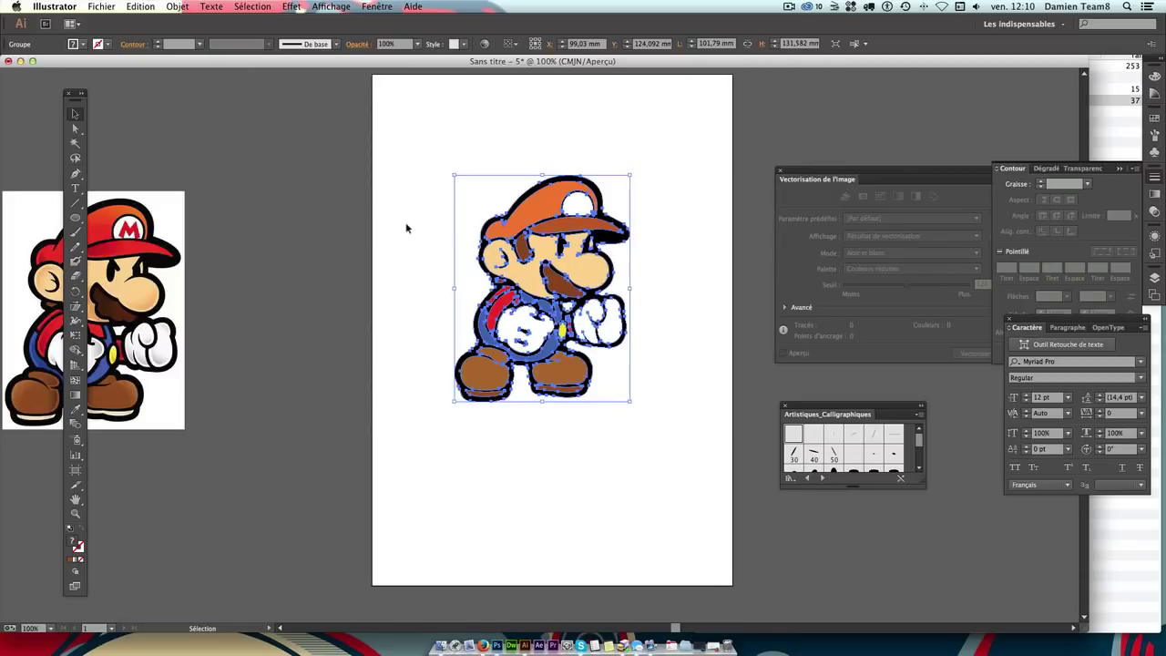
left_click(439, 202)
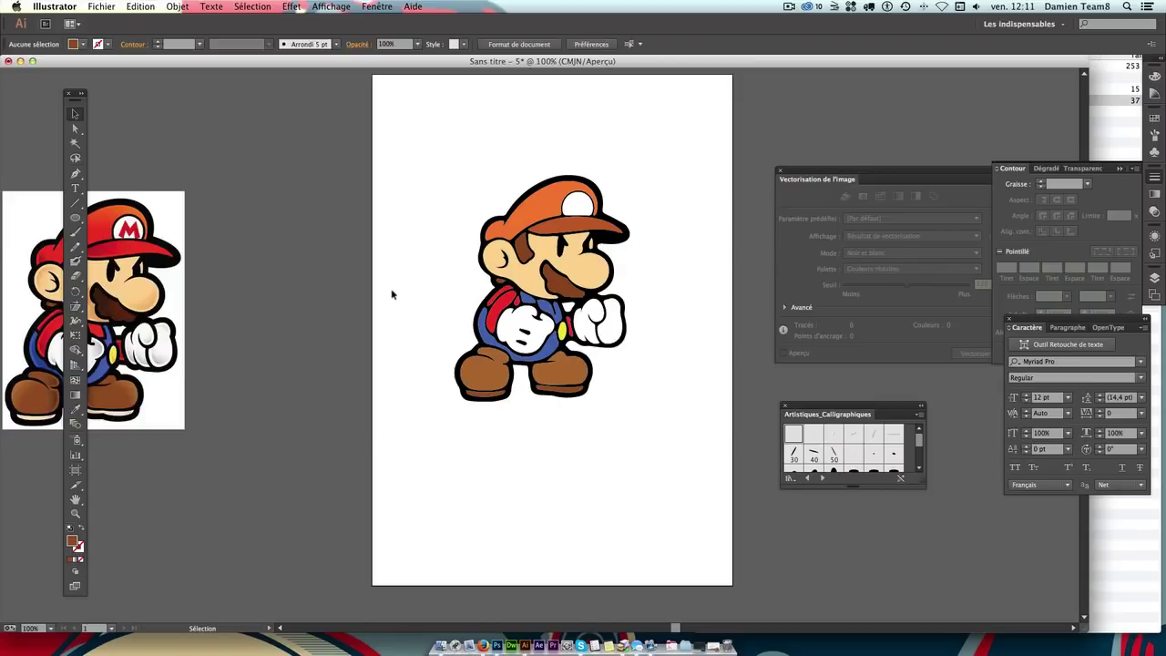
left_click_drag(406, 141, 554, 235)
Step: Create a new A4 Photoshop document at 72 ppi and view it at 100%
left_click(493, 639)
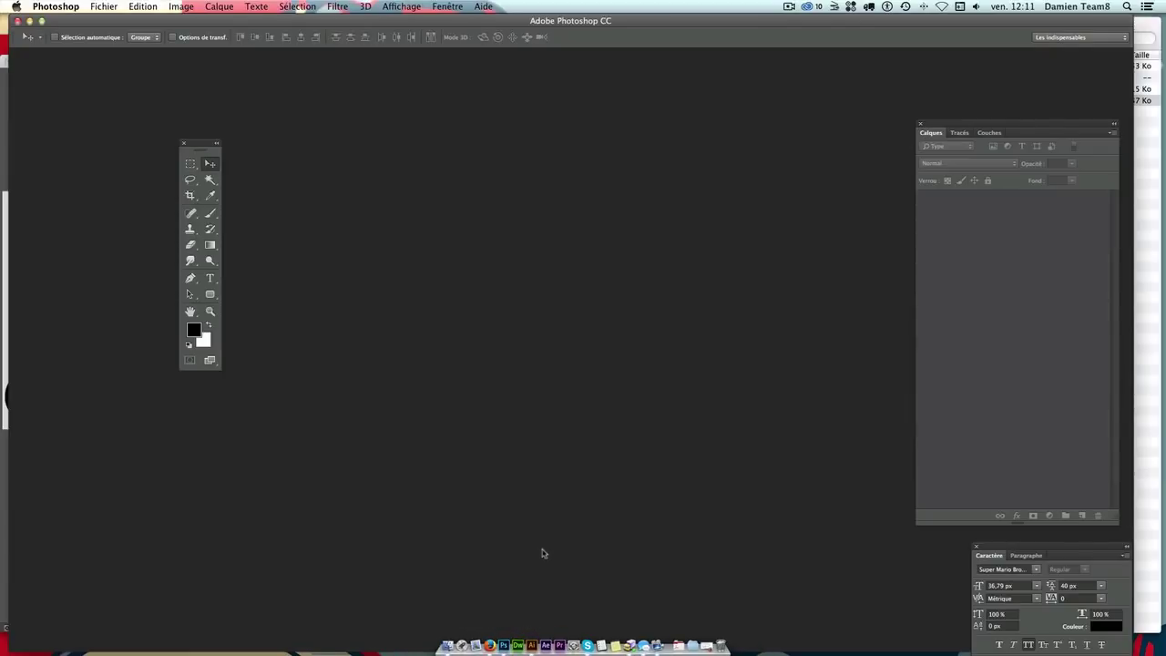
key("super+n")
left_click(402, 214)
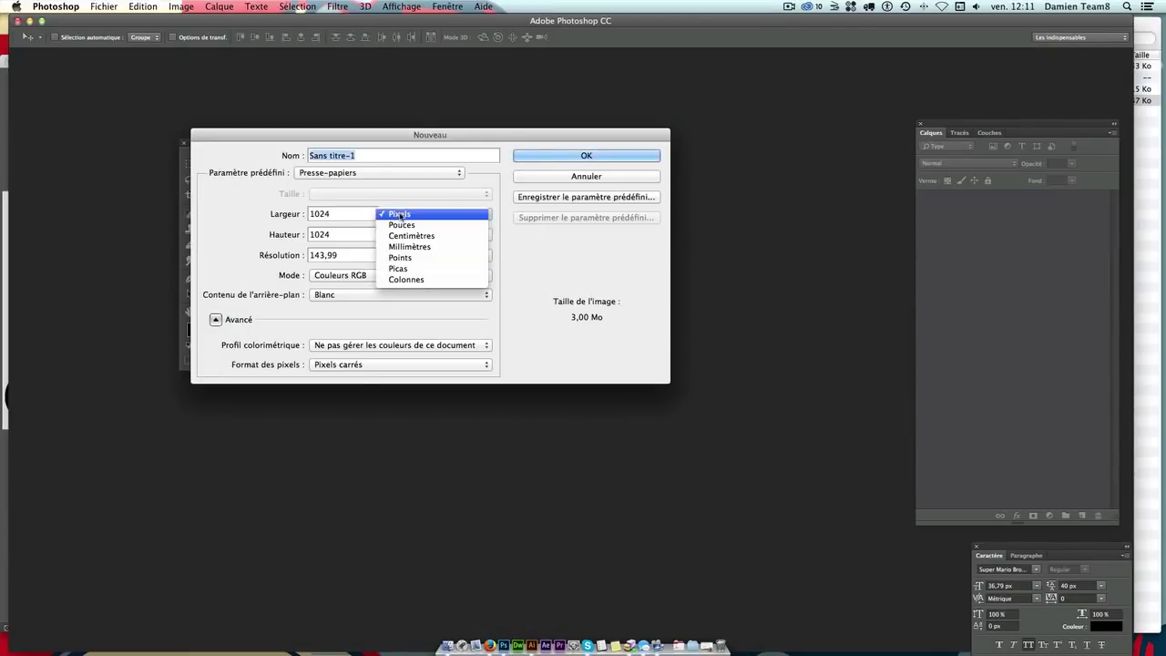
left_click(402, 214)
left_click(369, 173)
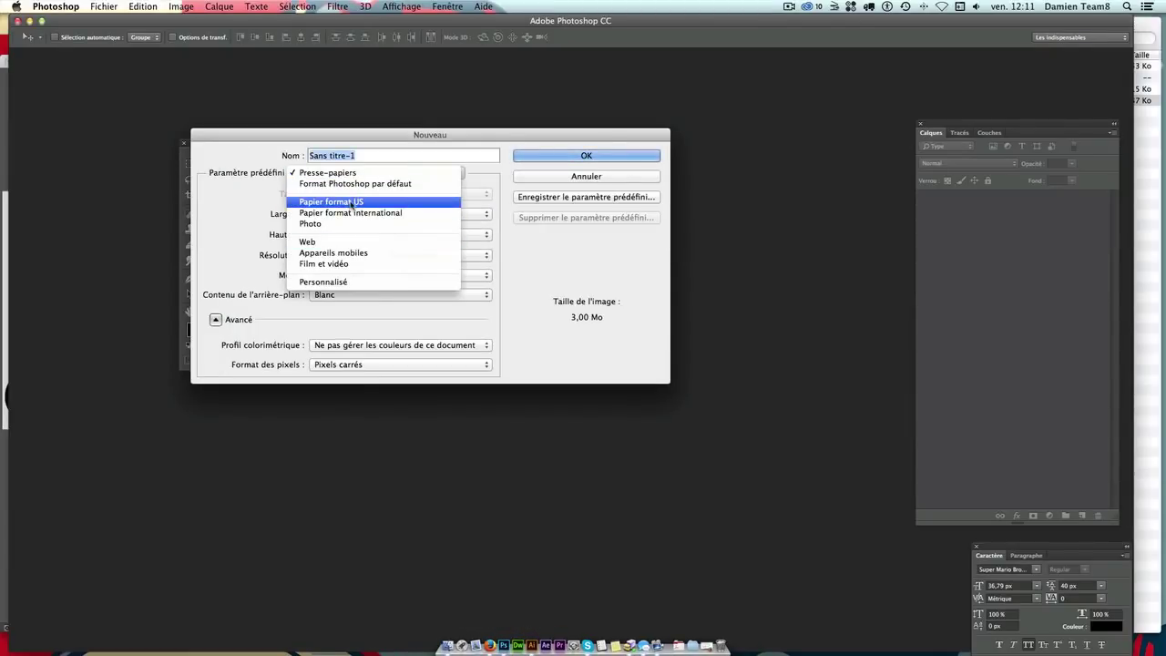
left_click(352, 213)
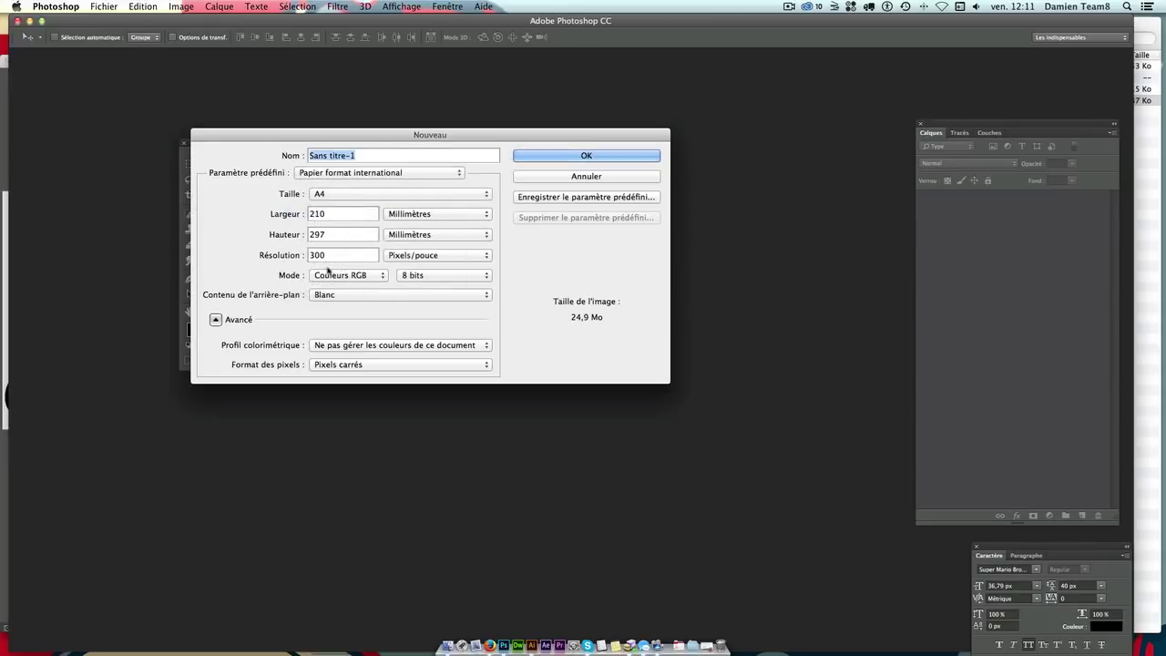
key("Tab")
key("Tab")
key("Tab")
type("72")
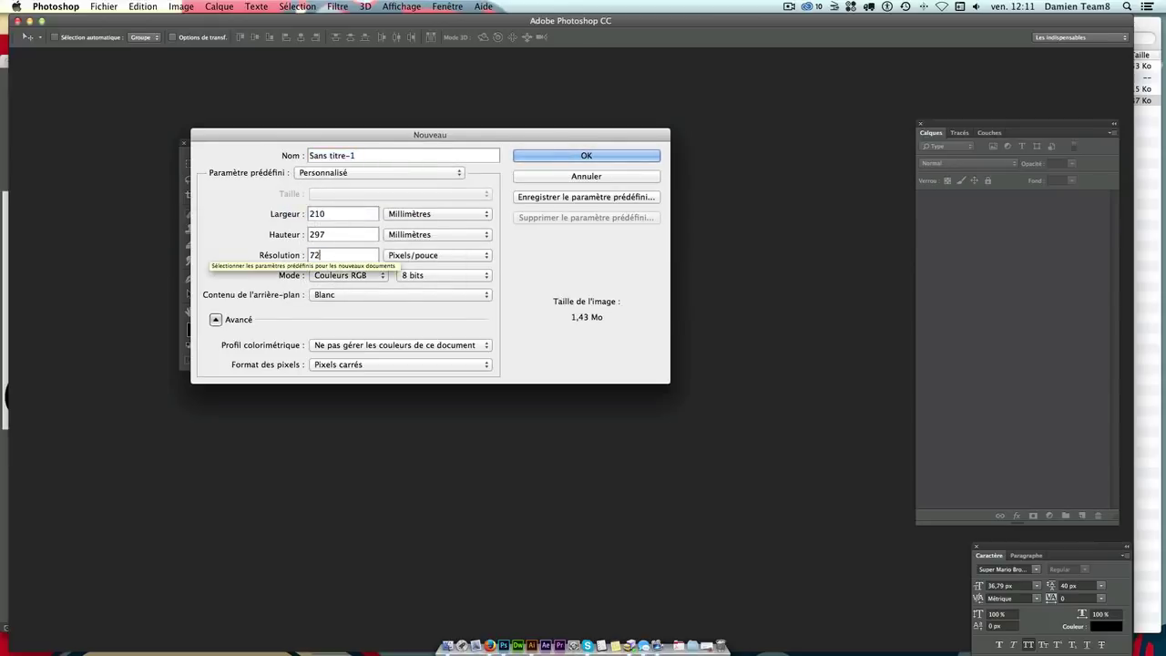
key("Return")
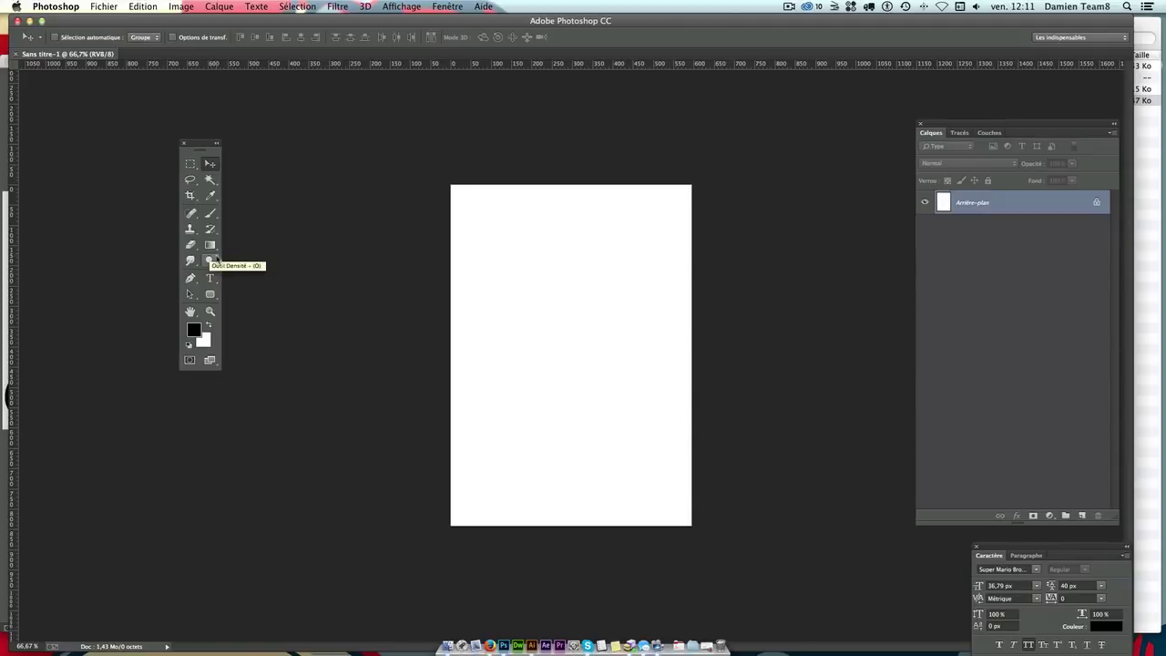
key("super+plus")
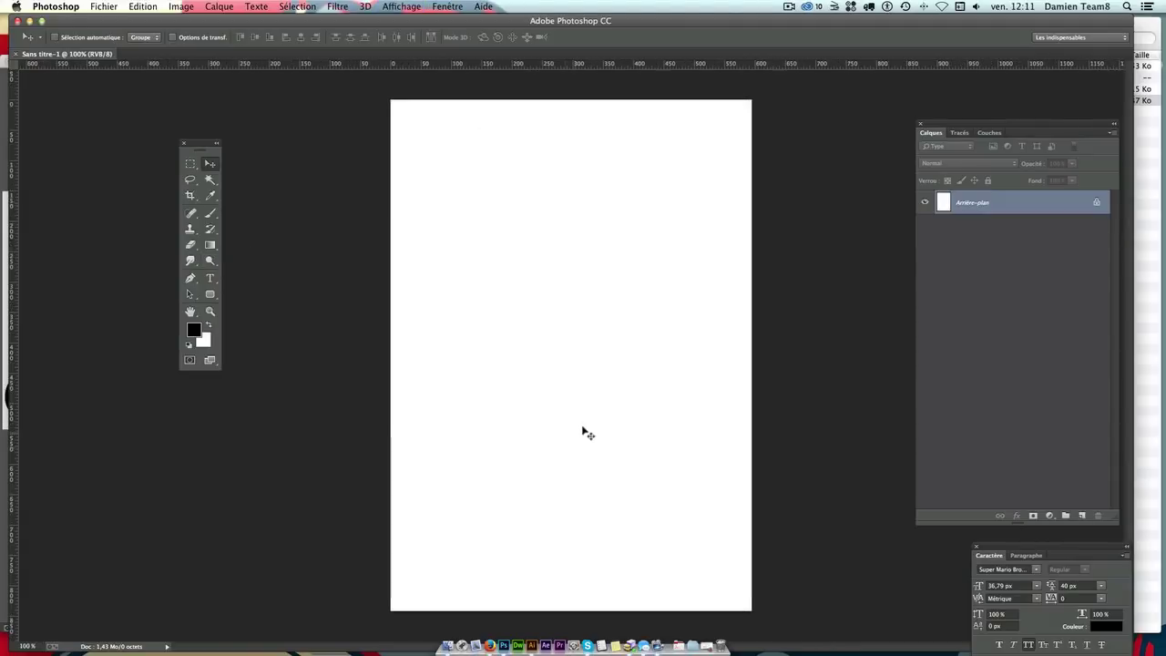
Step: Select and copy the whole traced Mario artwork in Illustrator
left_click(541, 638)
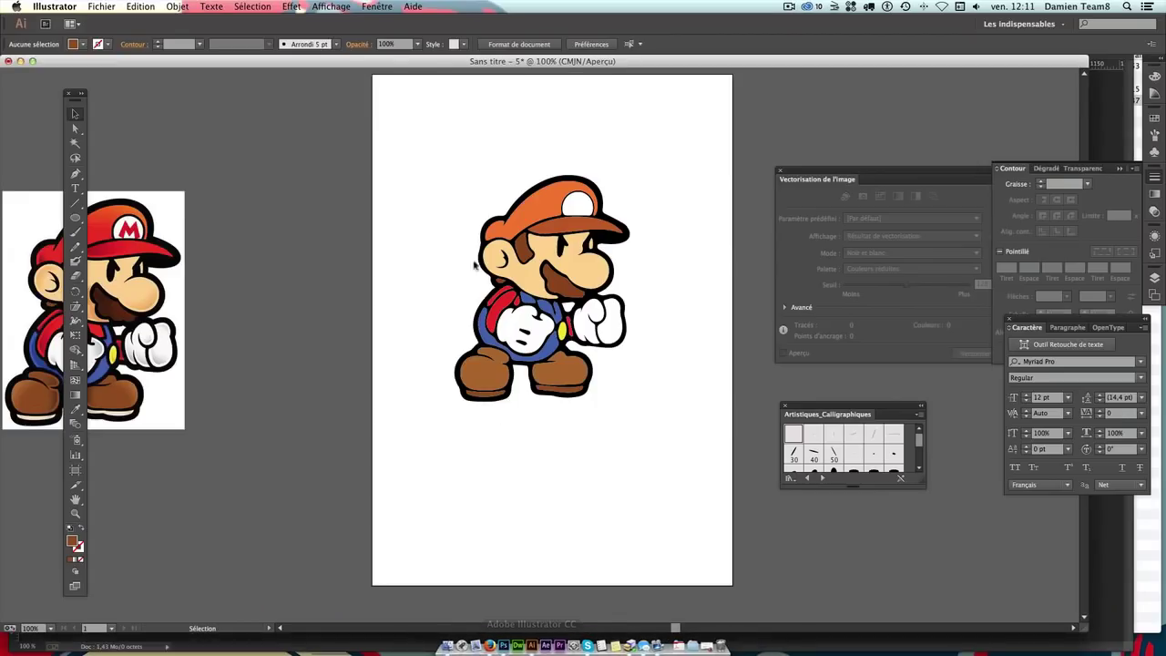
left_click_drag(386, 102, 640, 444)
key("a")
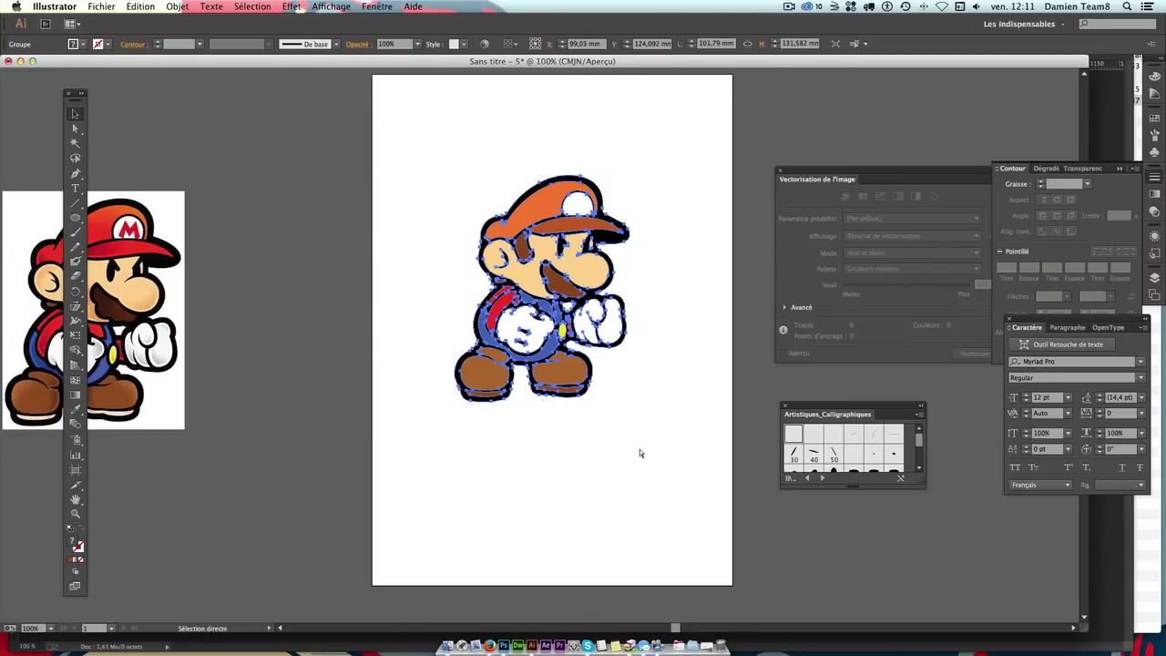
key("v")
Step: Paste Mario into Sans titre-1 as a smart object (Objet dynamique) and commit it
left_click(493, 638)
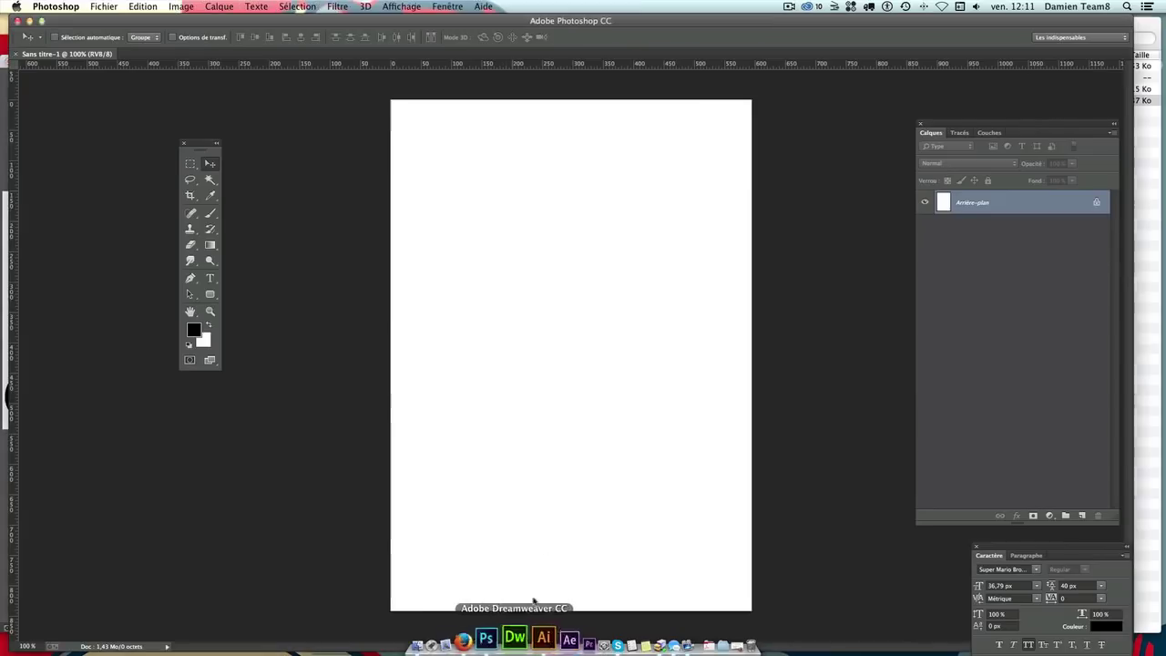
key("super+v")
left_click(597, 330)
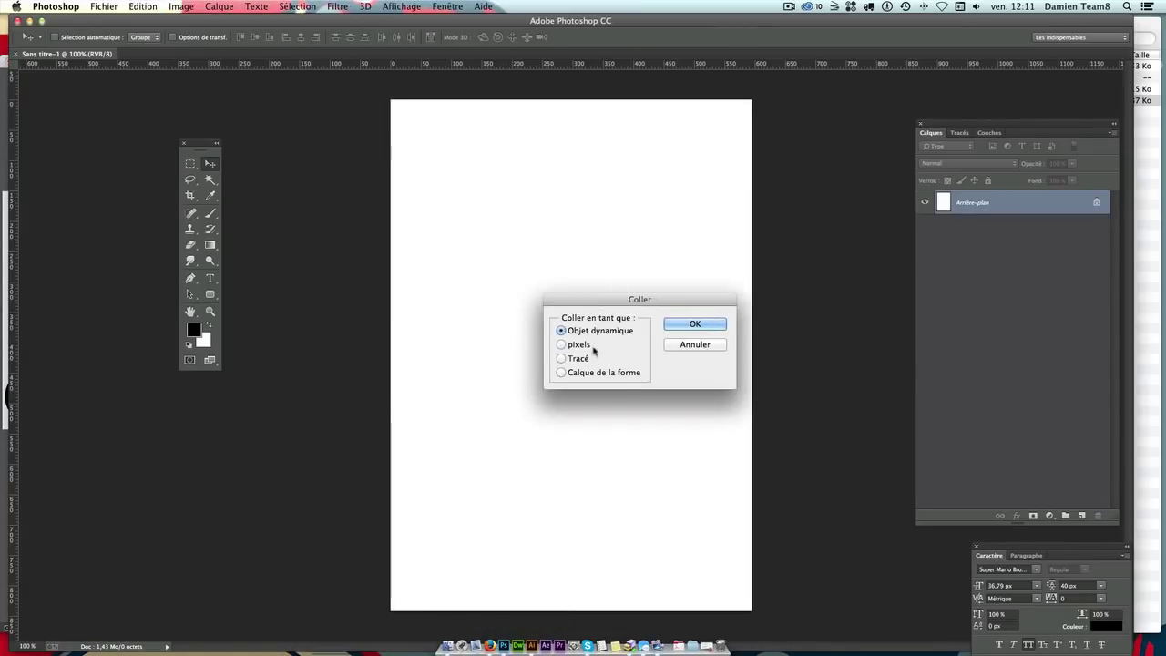
left_click(579, 344)
left_click(594, 331)
left_click(561, 344)
left_click_drag(631, 302, 659, 216)
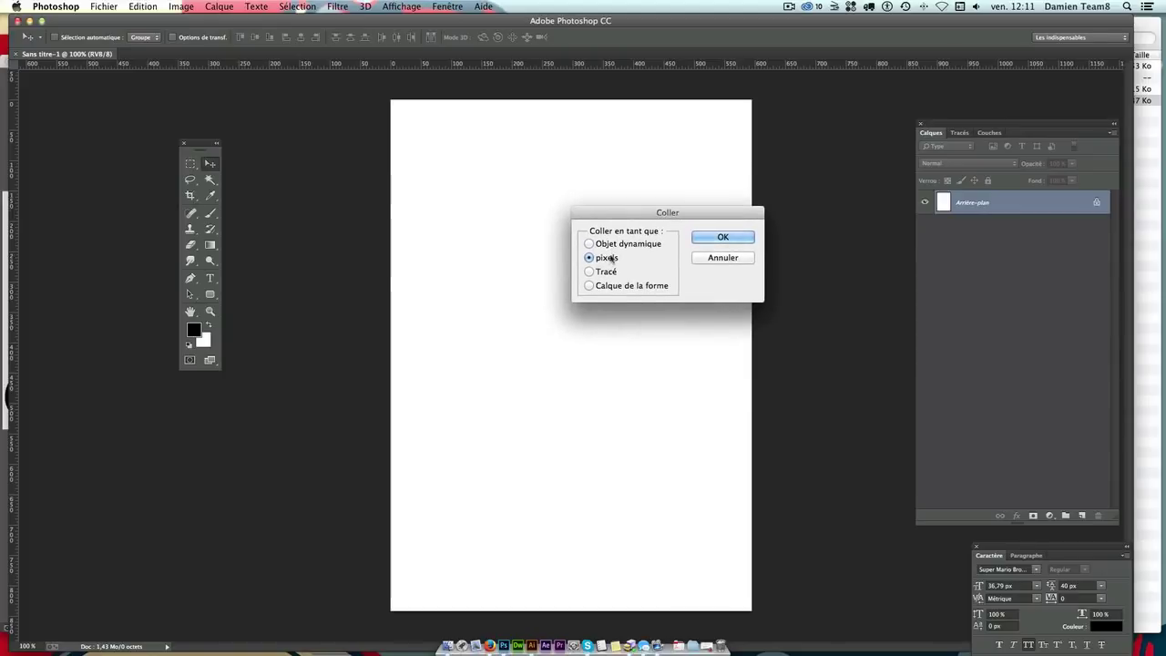
left_click(592, 245)
left_click(706, 239)
key("Return")
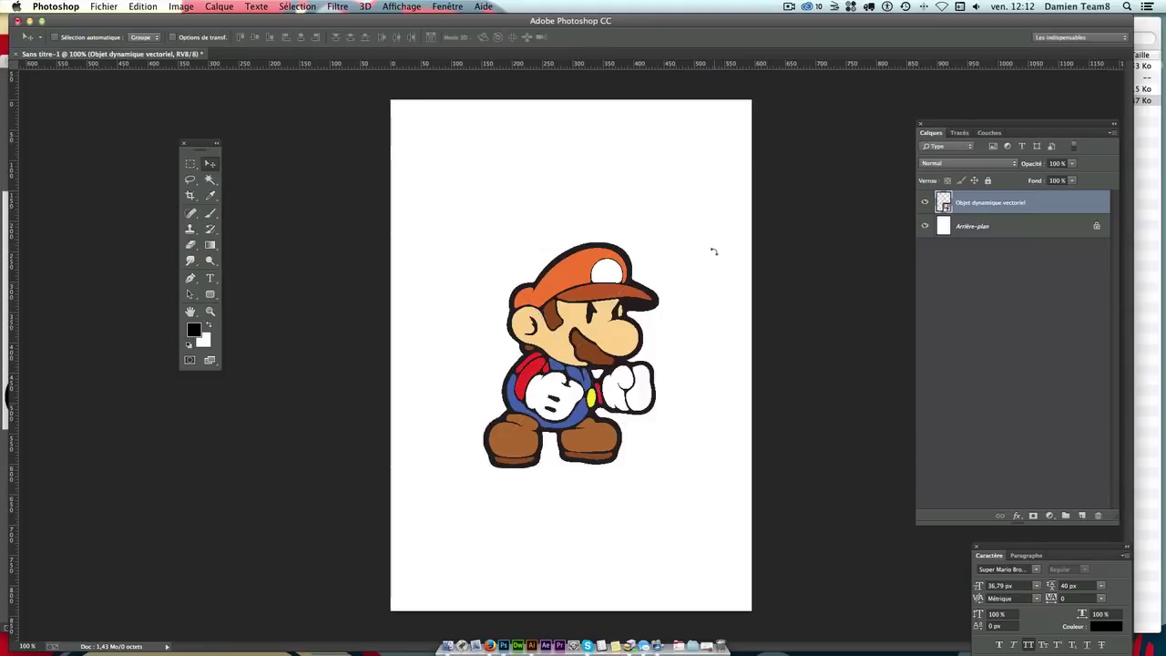
key("super+minus")
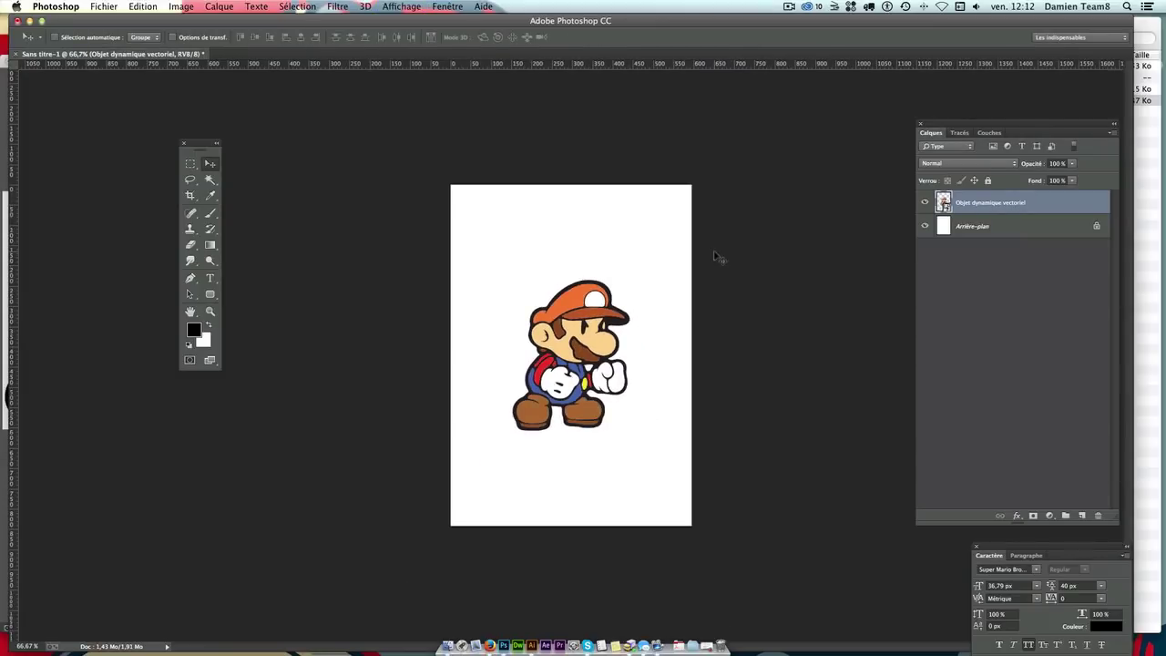
key("super+t")
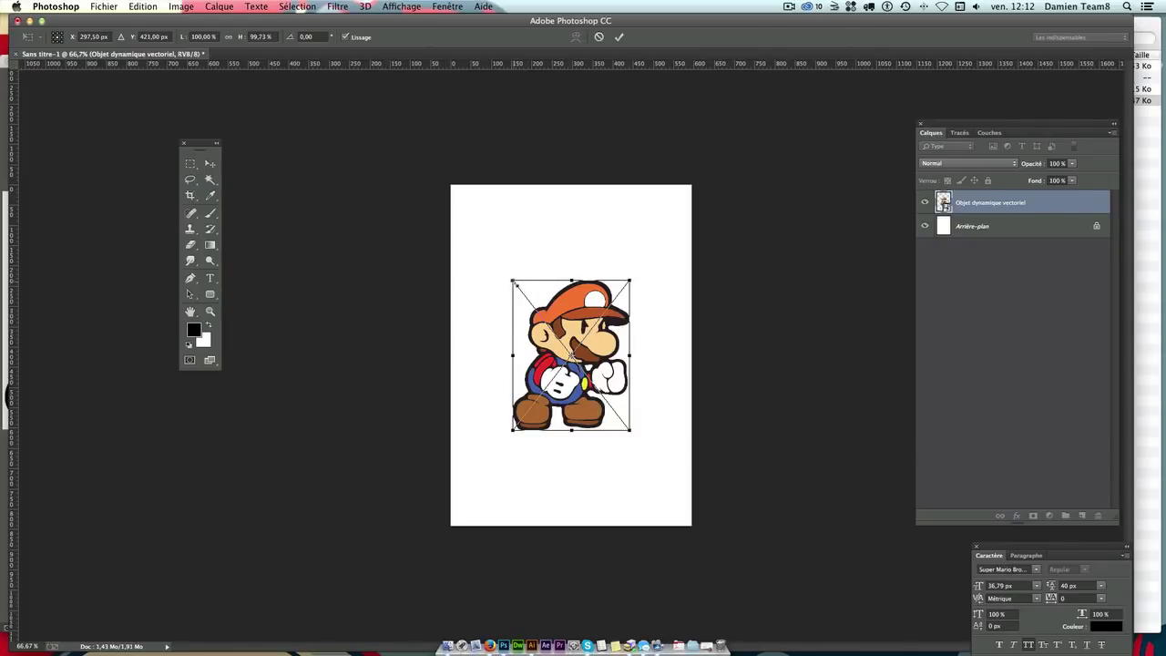
Step: Try scaling Mario up from his corners, then undo back to his original size
left_click_drag(514, 283, 342, 72)
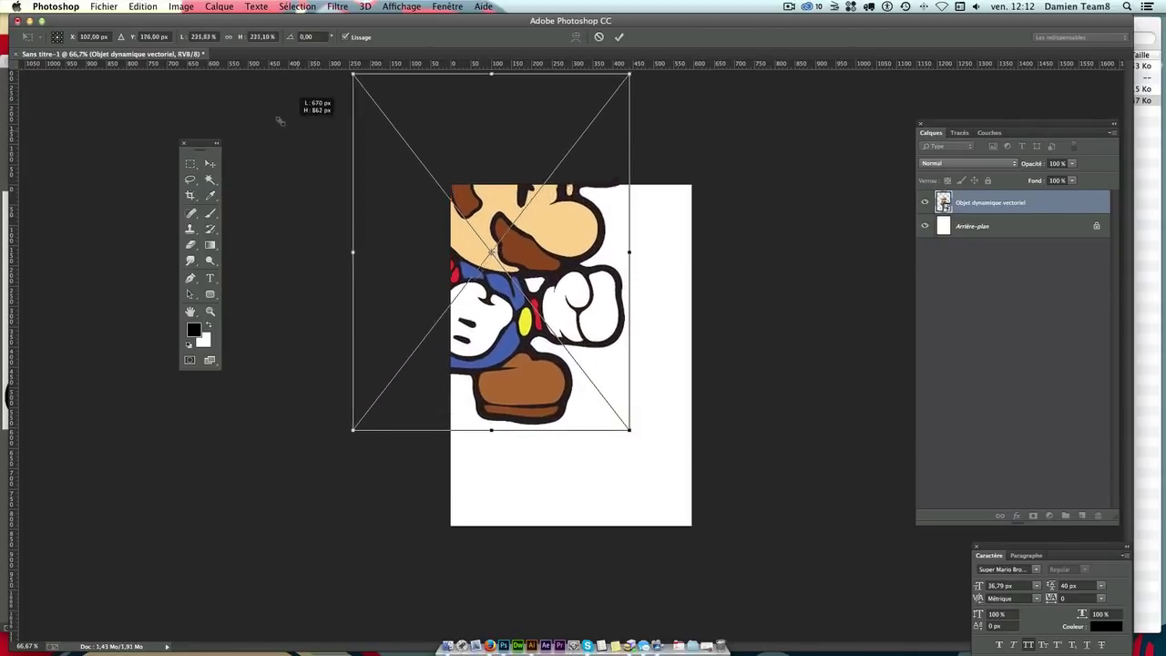
left_click_drag(635, 435, 747, 538)
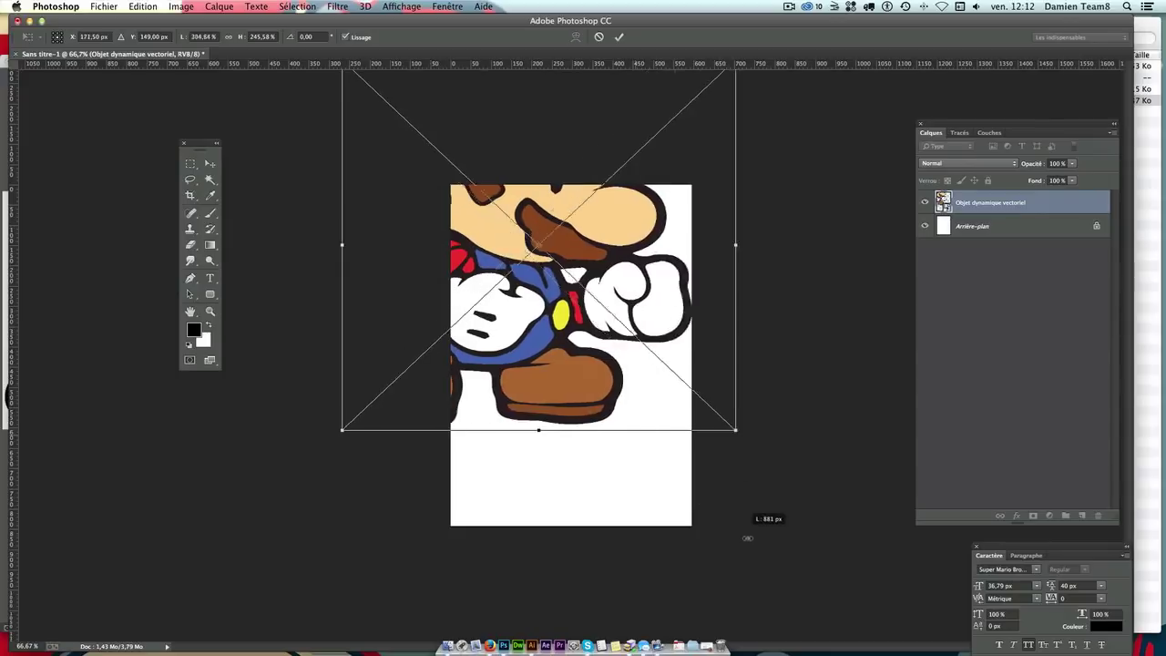
key("super+z")
left_click_drag(632, 430, 808, 604)
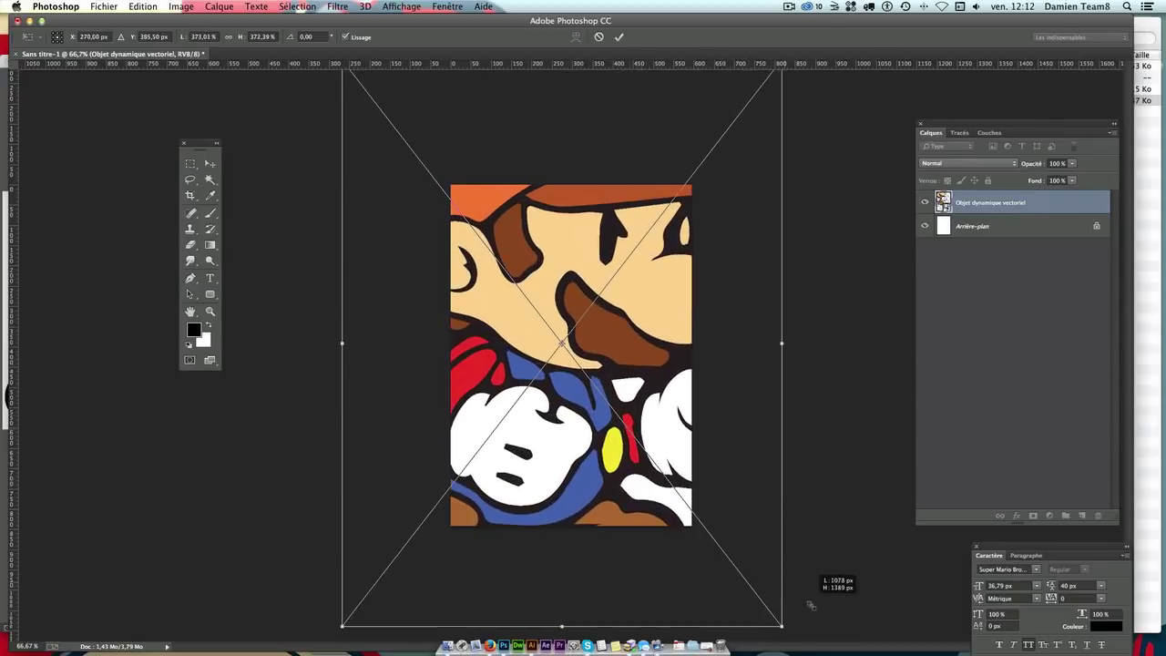
key("Return")
left_click_drag(622, 446, 624, 435)
key("alt+super+z")
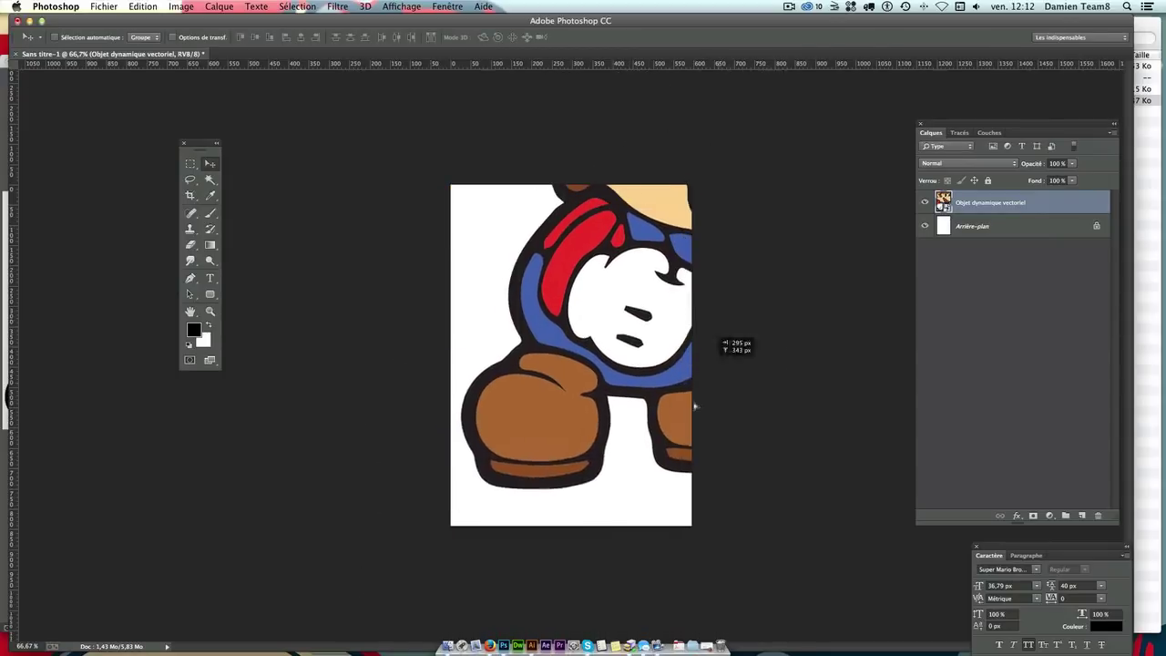
key("alt+super+z")
key("alt+super+z")
key("alt+super+z")
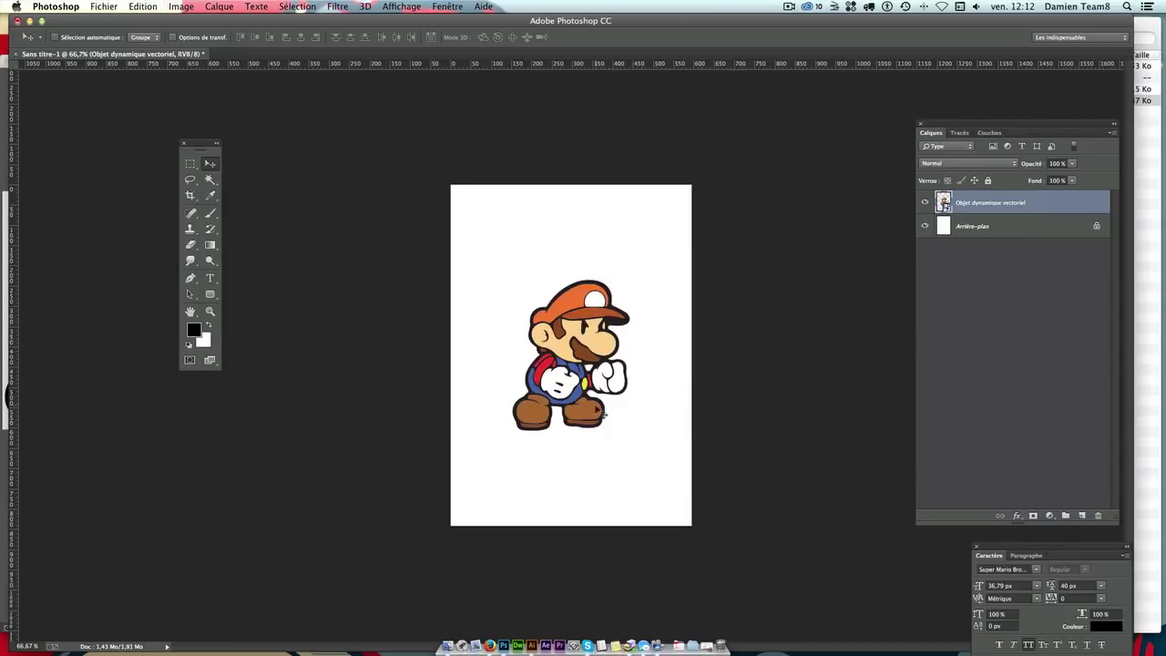
Step: Rescale Mario to about 145%, centre him on the page, and pick bg.jpg in Finder
key("super+t")
left_click_drag(632, 434, 695, 513)
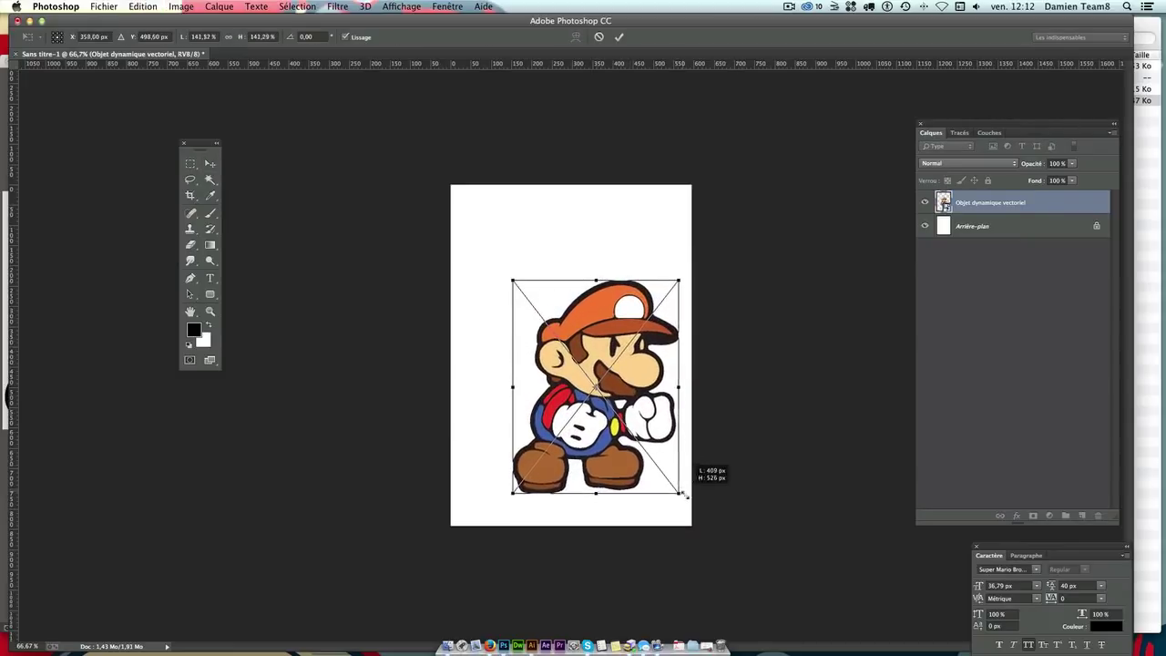
left_click_drag(547, 392, 525, 326)
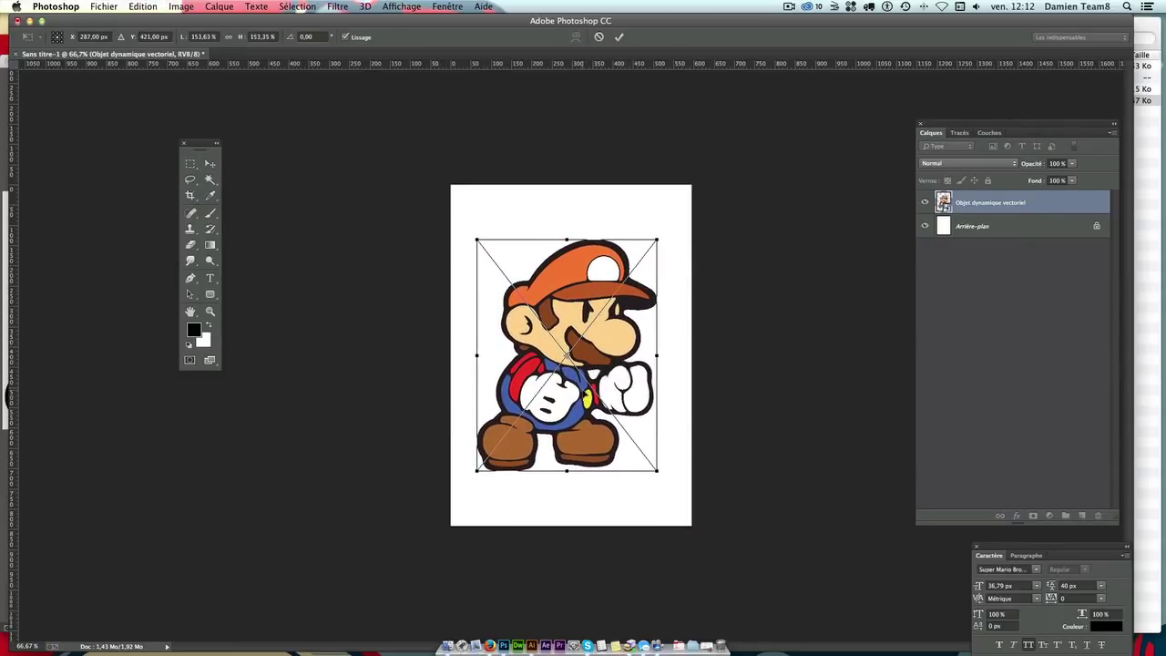
left_click_drag(480, 240, 486, 252)
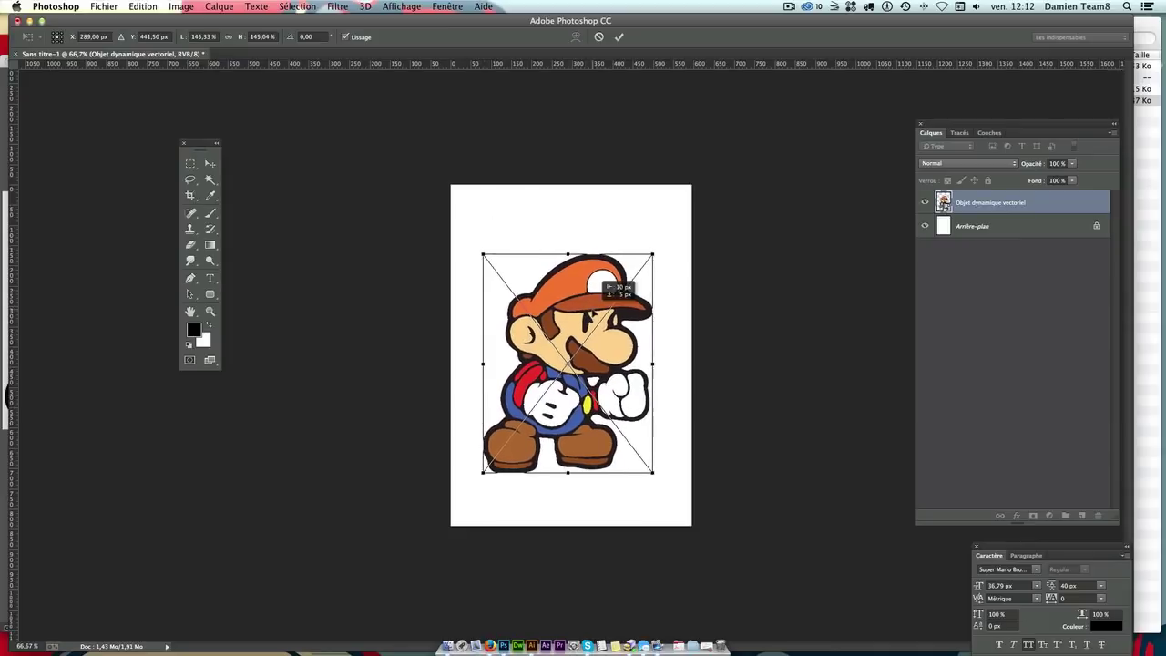
left_click_drag(612, 286, 613, 287)
key("Return")
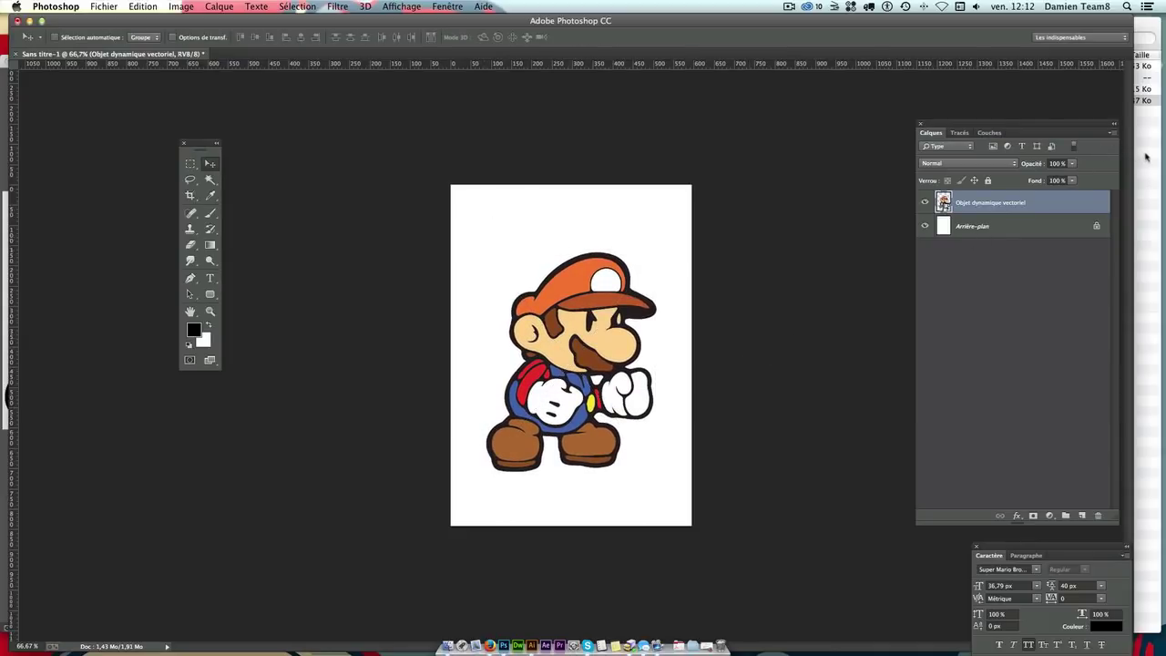
left_click(1146, 157)
left_click(838, 66)
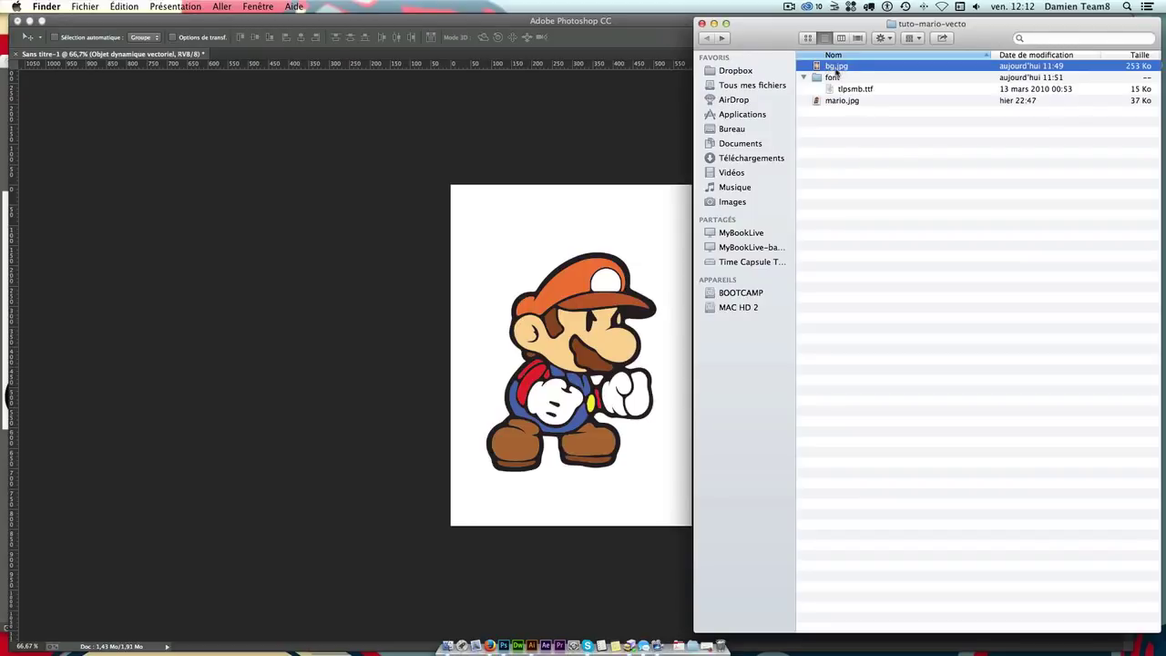
Step: Place bg.jpg, stretch it to fill the page, and move its layer below Mario
left_click_drag(835, 69, 550, 345)
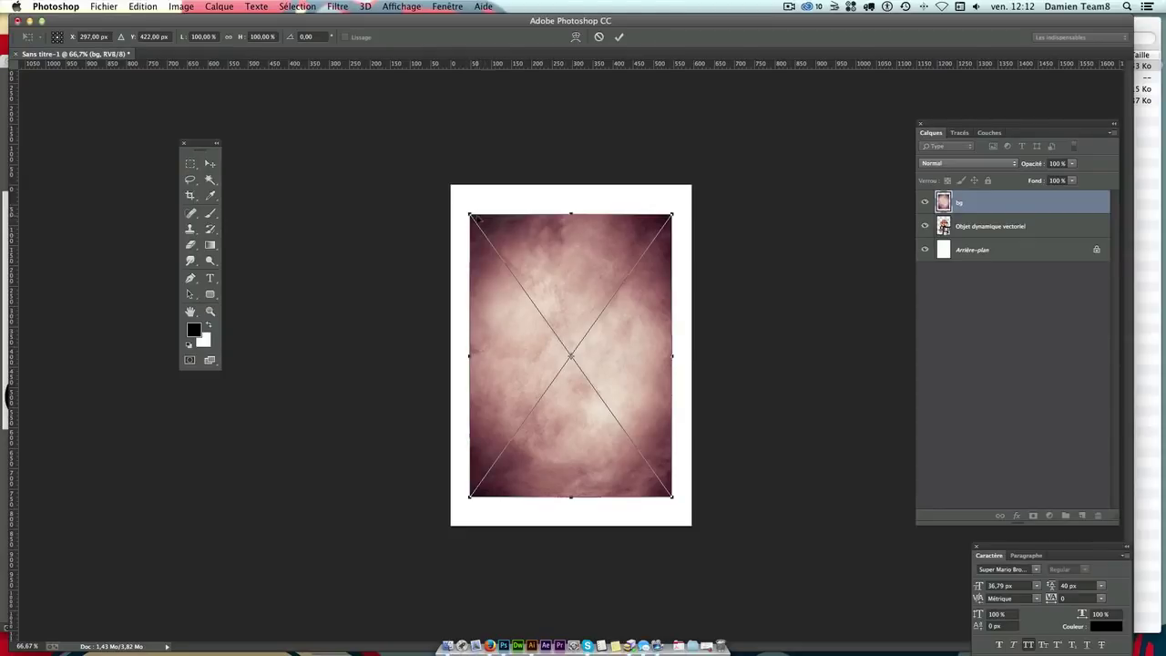
left_click_drag(471, 216, 449, 185)
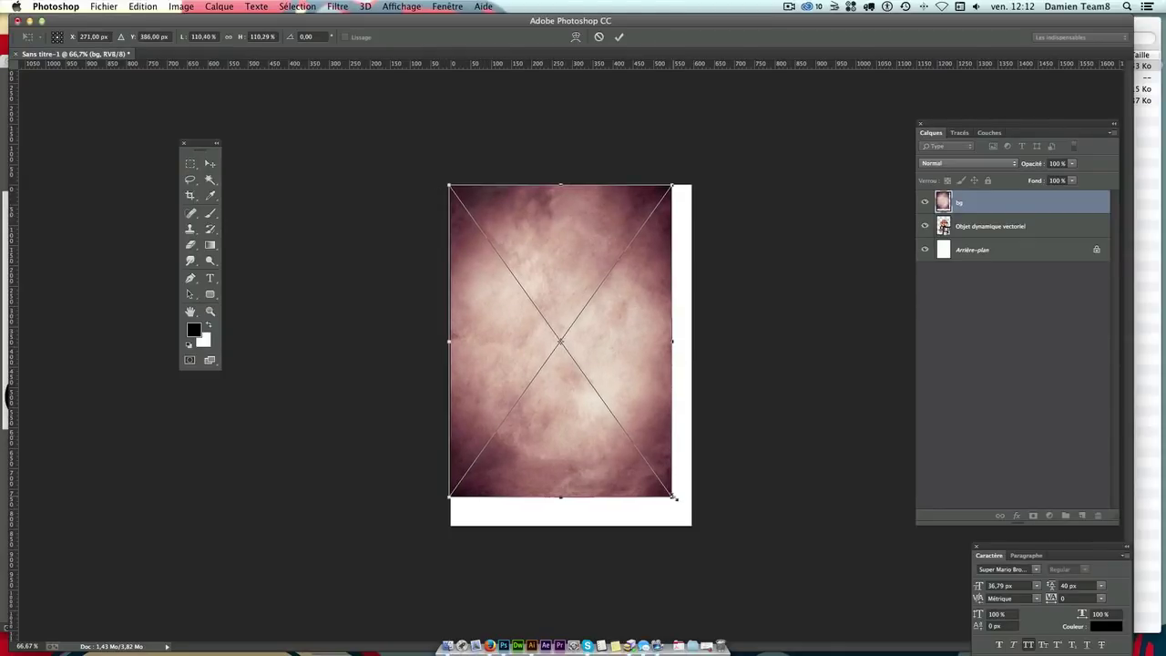
left_click_drag(675, 498, 694, 527)
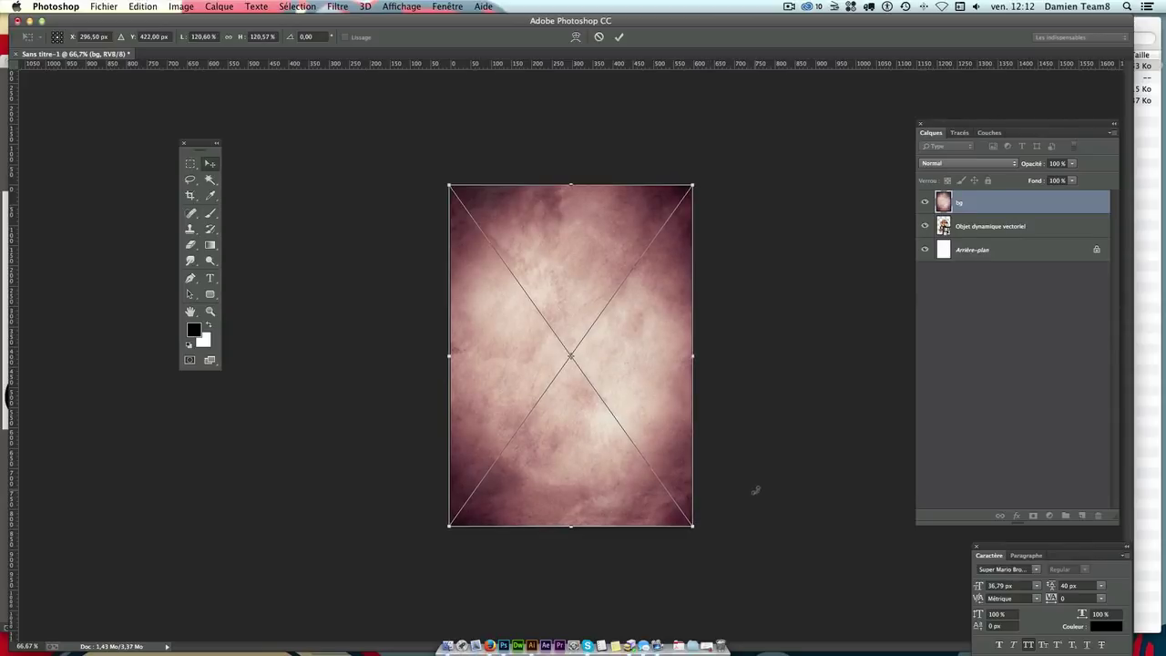
key("Return")
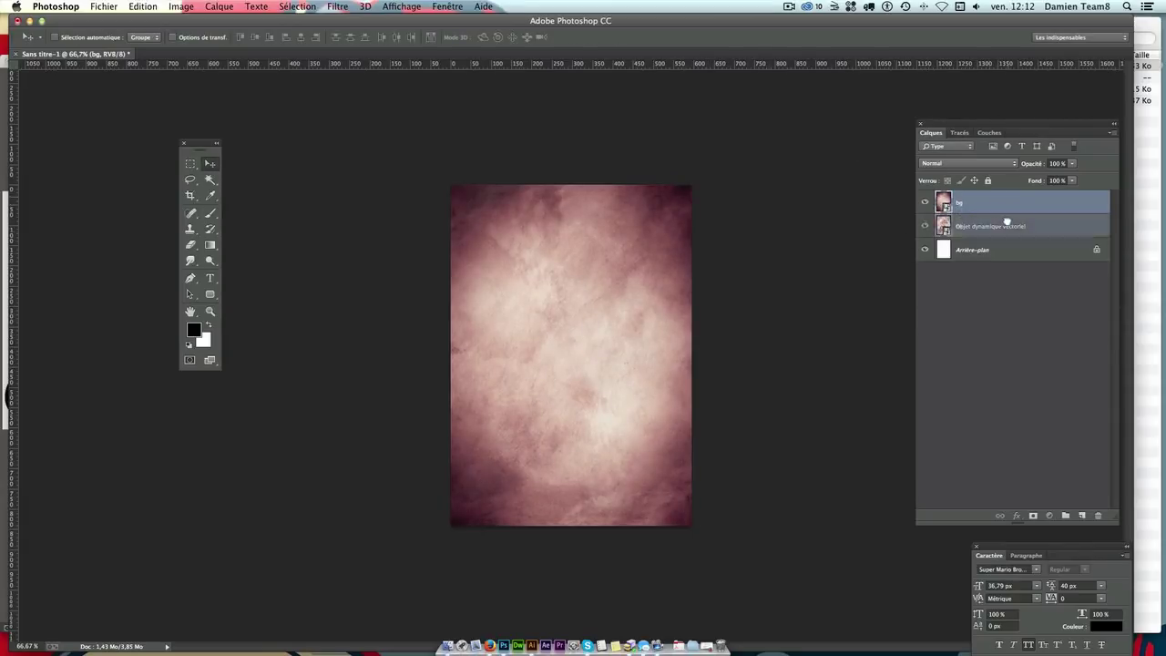
left_click_drag(1009, 201, 1008, 239)
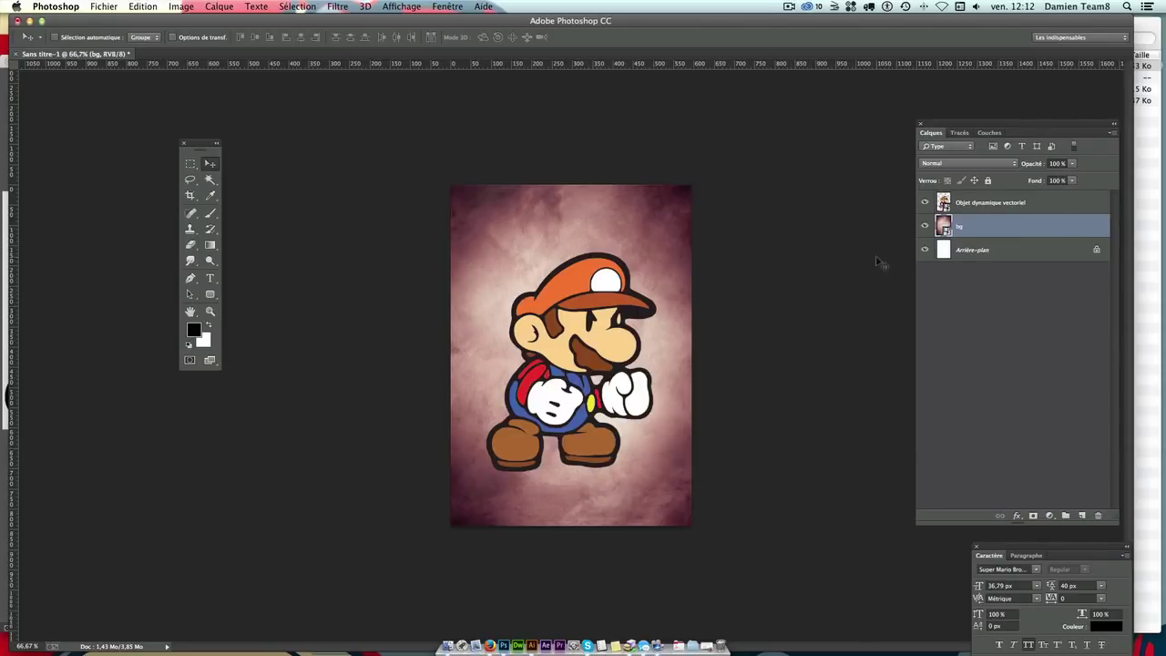
Step: Add a new empty layer, Calque 1, just below the Mario smart object
left_click(988, 209)
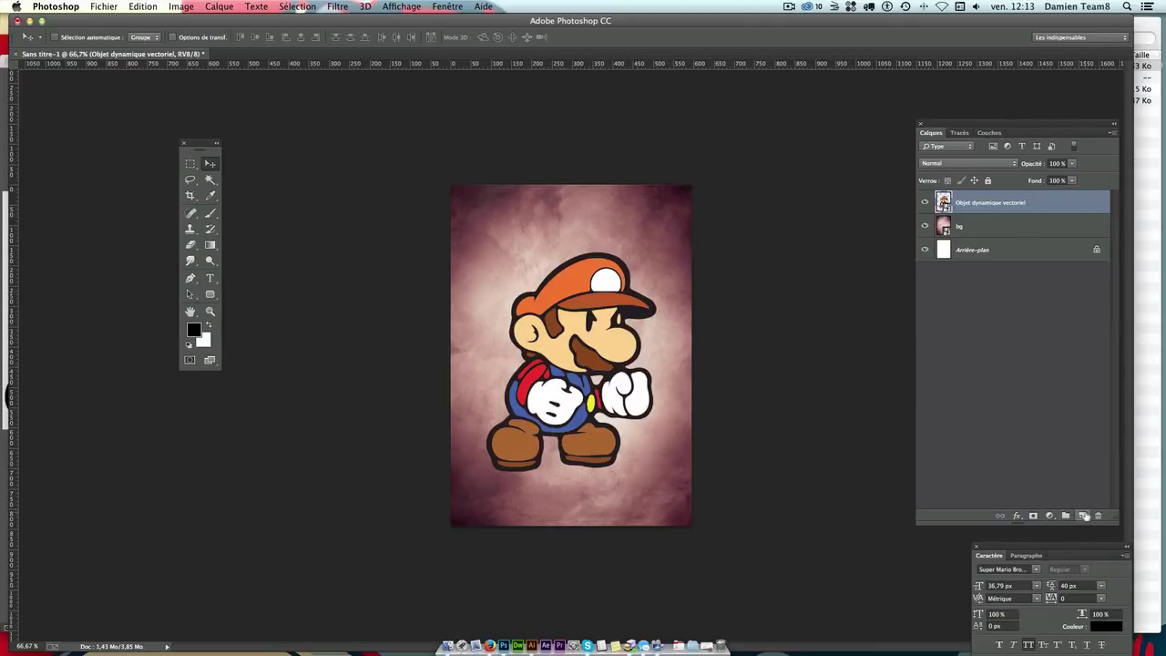
left_click(1083, 515)
left_click_drag(988, 202, 988, 229)
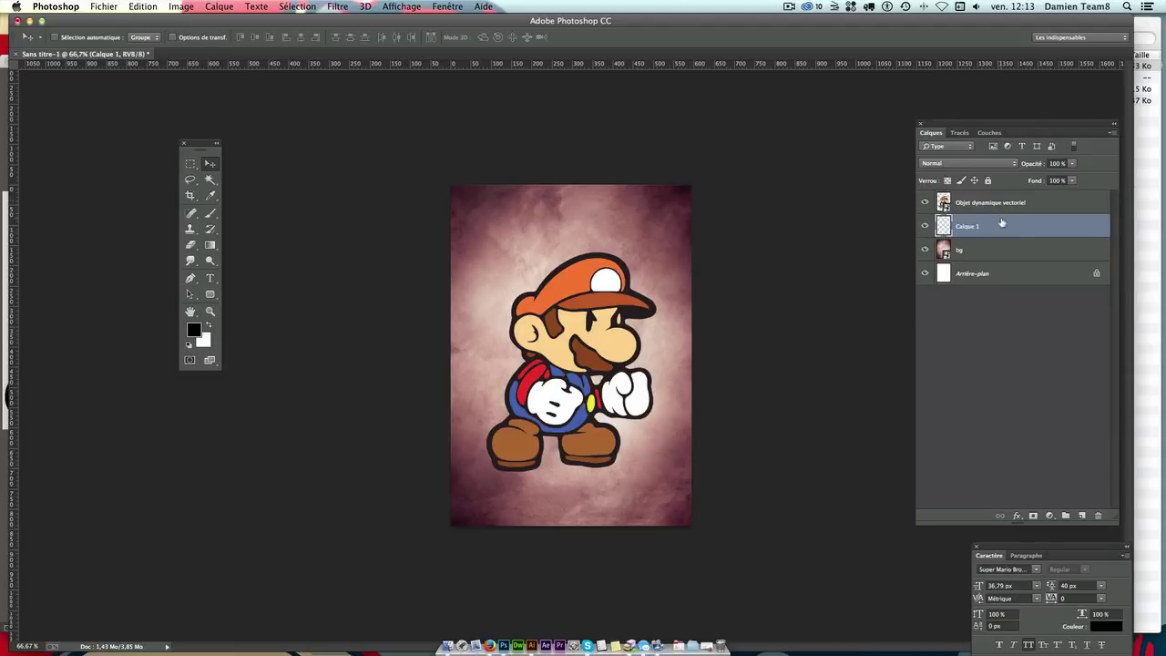
Step: Set up the Brush tool at 100 px size and 20% opacity
left_click(210, 213)
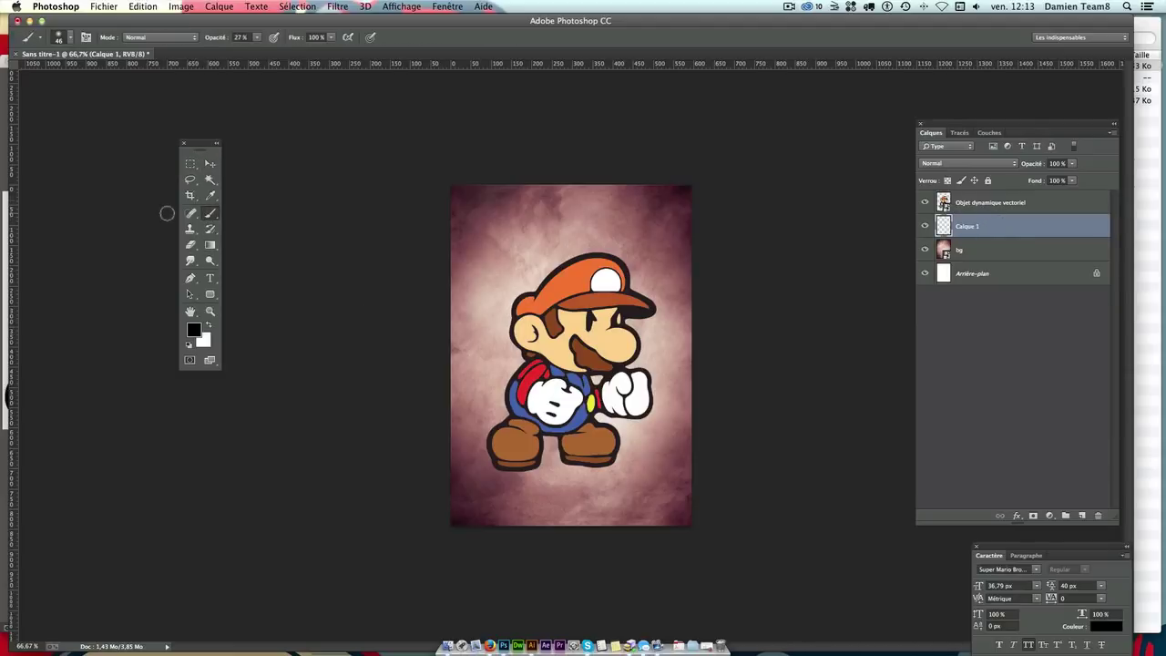
left_click(211, 215)
left_click(69, 41)
left_click(433, 407)
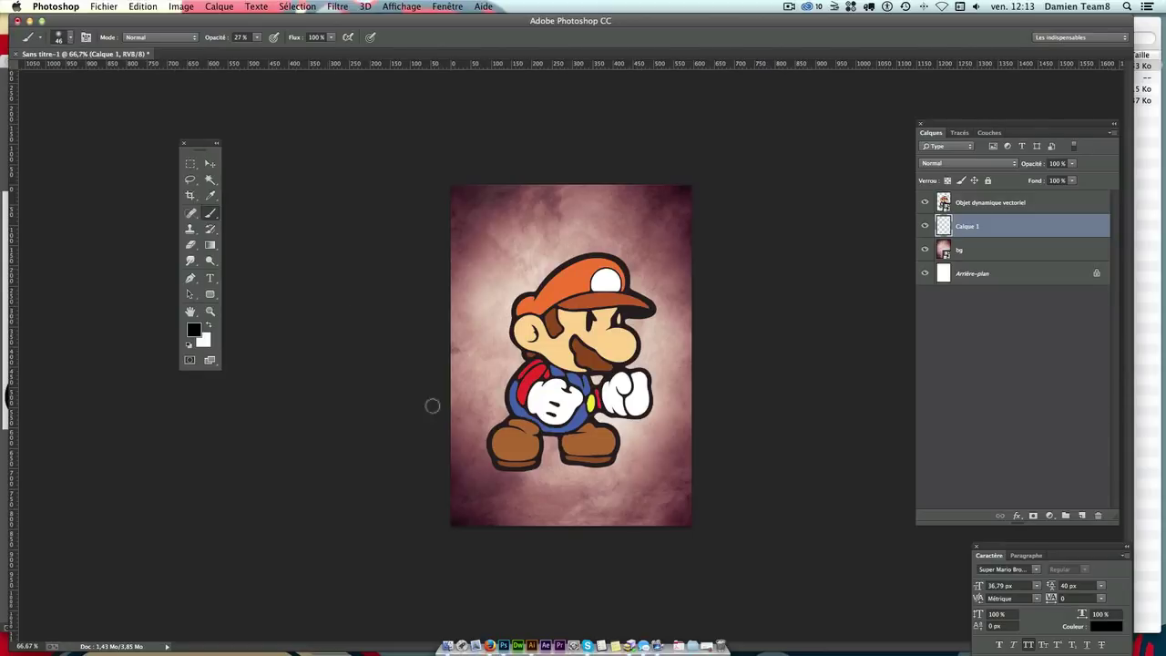
left_click(72, 38)
left_click(139, 57)
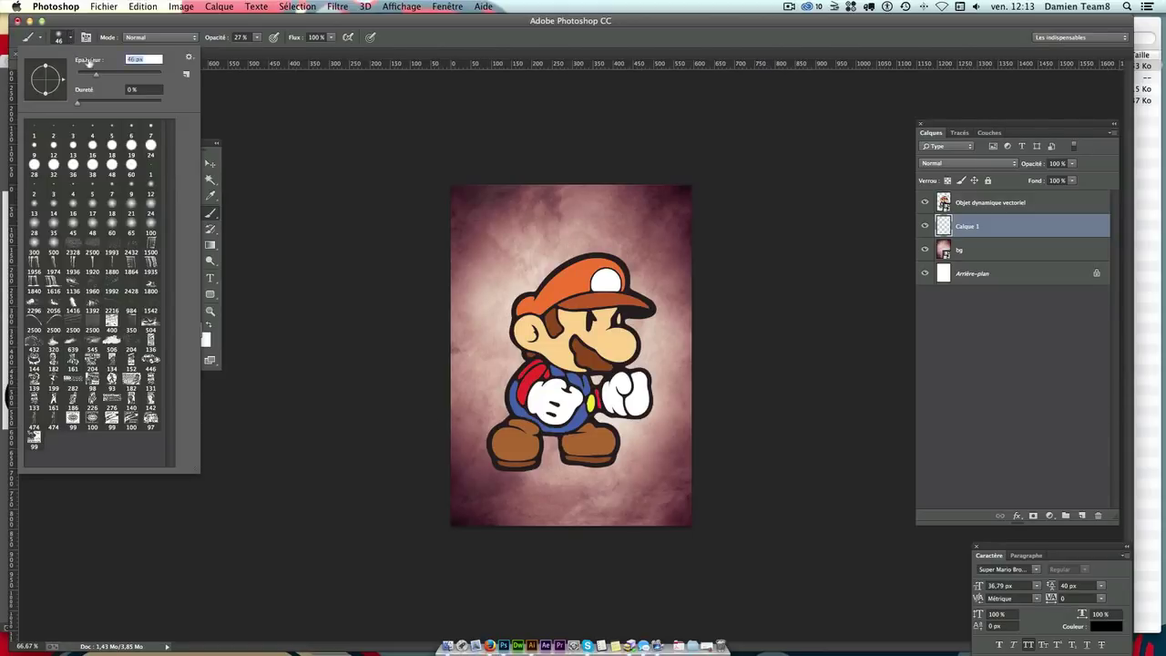
type("60")
key("Return")
left_click(243, 37)
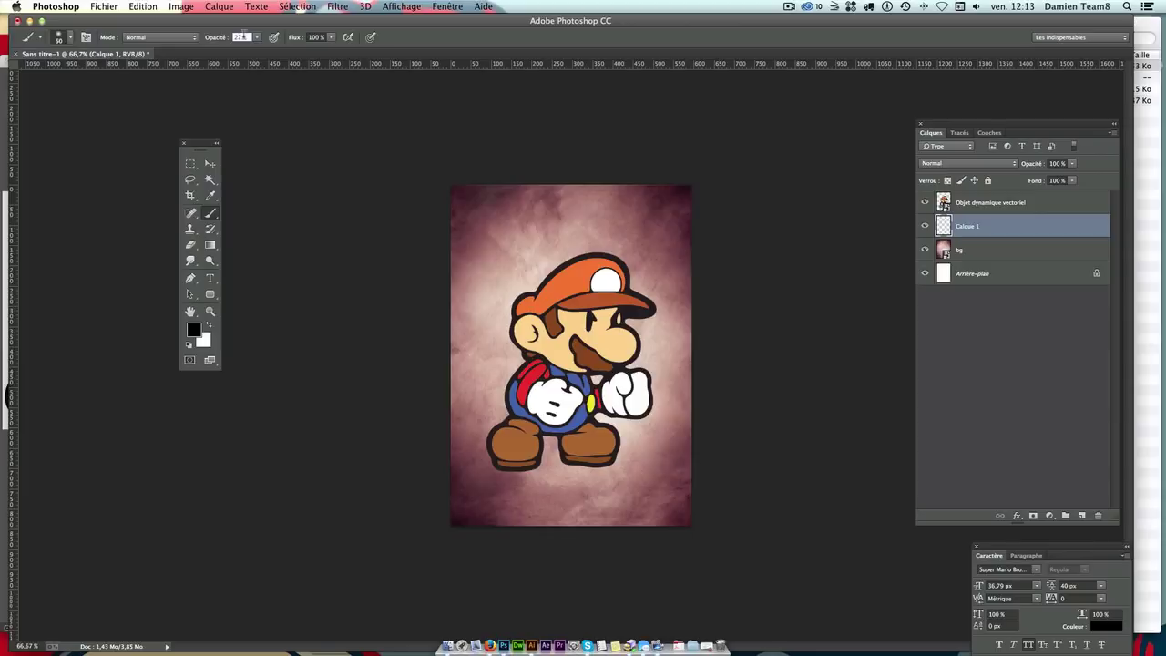
type("20")
key("Return")
left_click(69, 38)
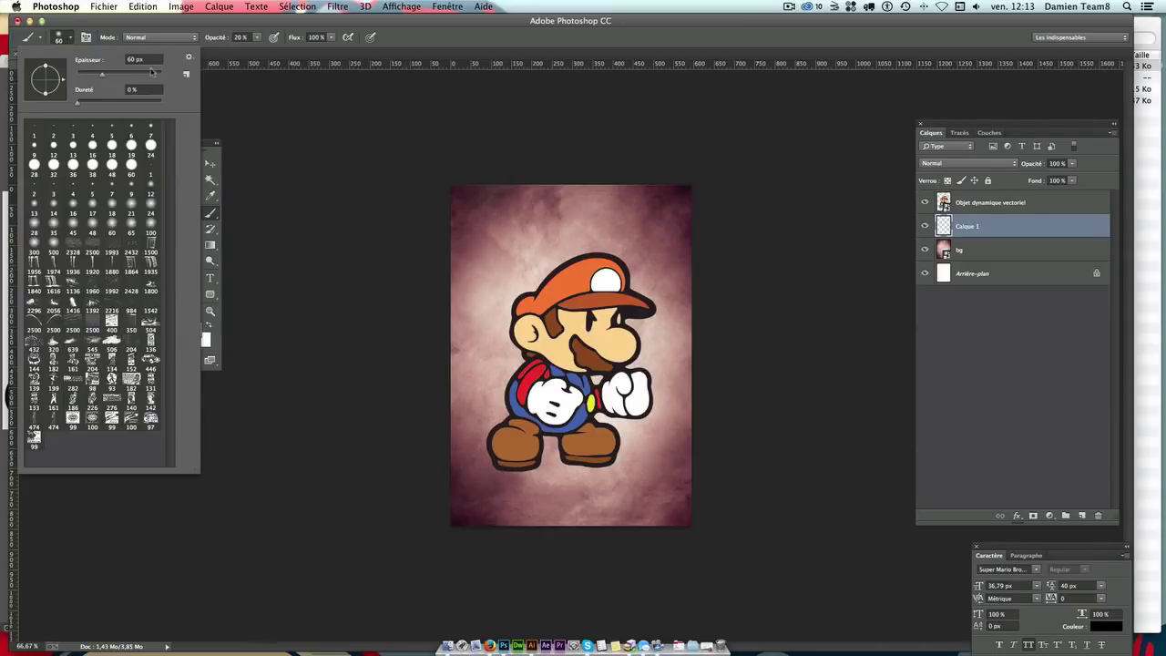
key("Return")
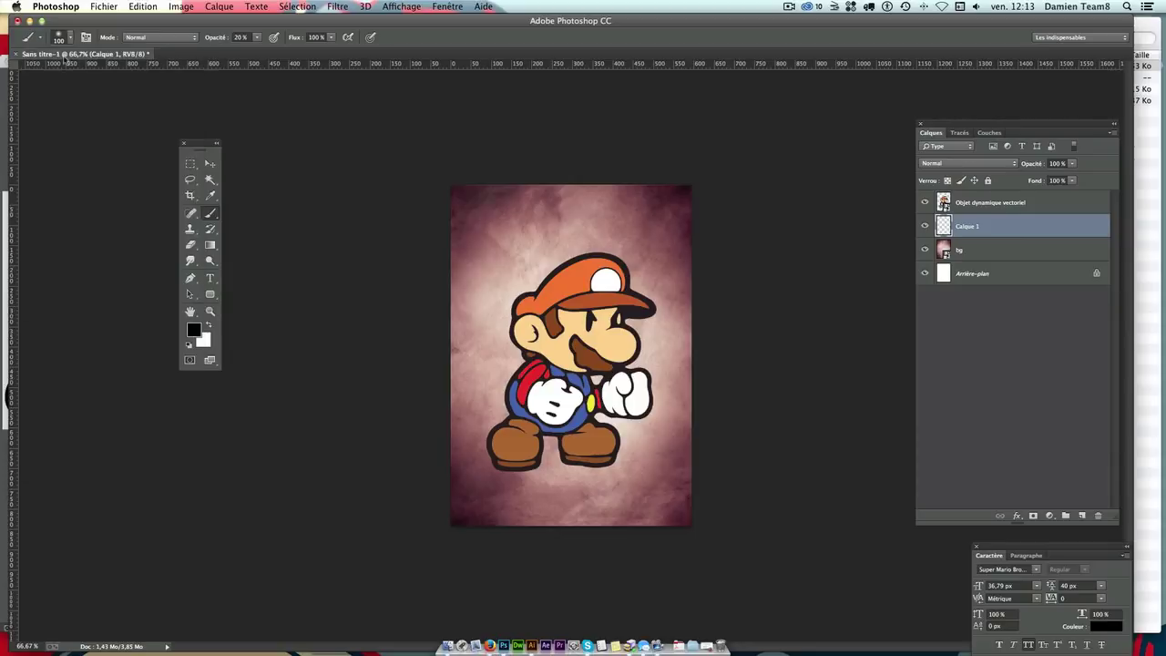
left_click(71, 40)
left_click(356, 78)
Step: Paint a soft dark shadow under Mario's feet, darkening it under the right foot
mouse_move(547, 479)
left_mouse_down()
mouse_move(490, 468)
mouse_move(609, 455)
mouse_move(510, 460)
mouse_move(599, 458)
mouse_move(516, 449)
left_mouse_up()
mouse_move(605, 457)
left_mouse_down()
mouse_move(492, 458)
mouse_move(628, 456)
mouse_move(498, 462)
mouse_move(604, 468)
left_mouse_up()
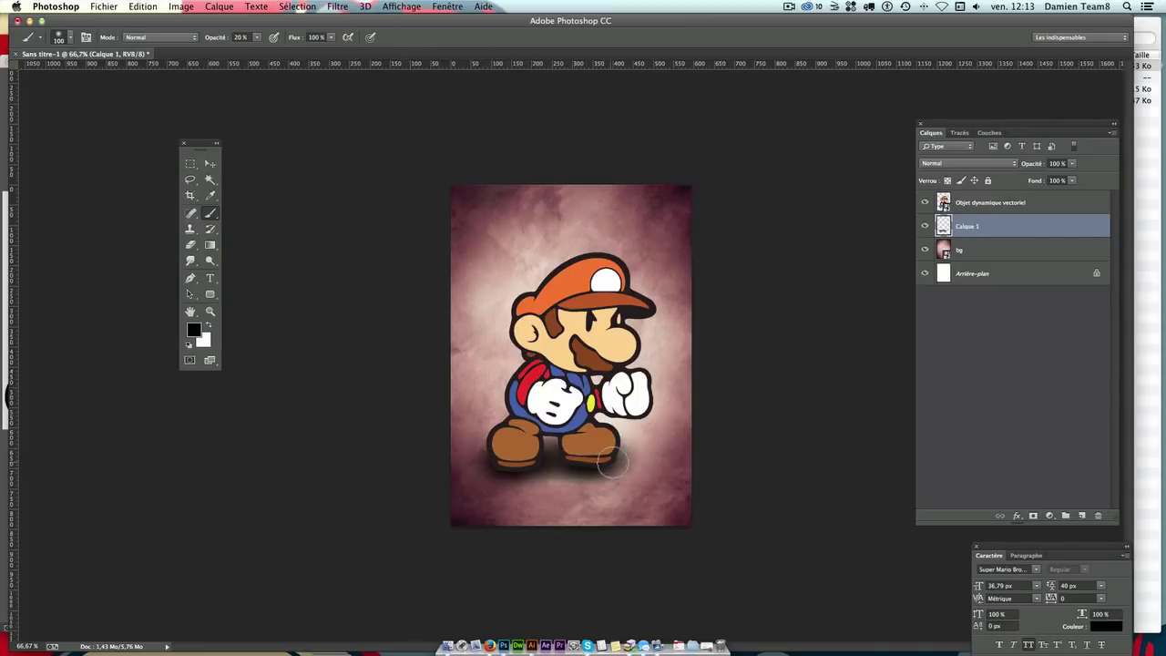
left_click_drag(601, 464, 590, 465)
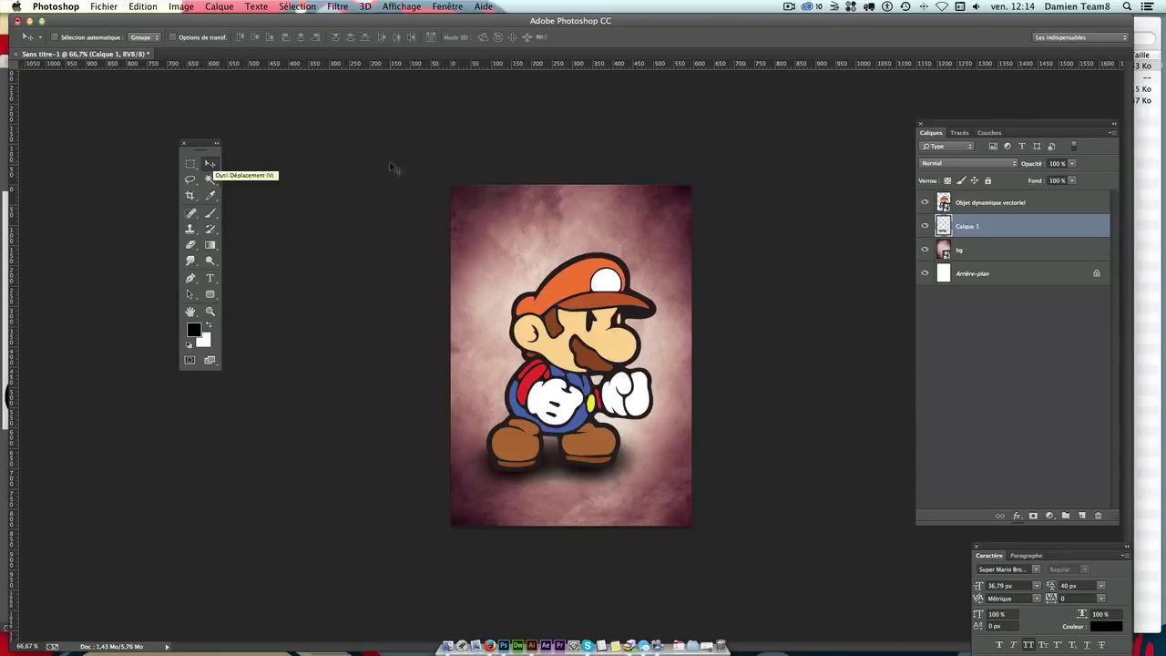
Step: Type 'SUPER MARIO BROSS' in white and move it to the top centre of the poster
left_click(211, 280)
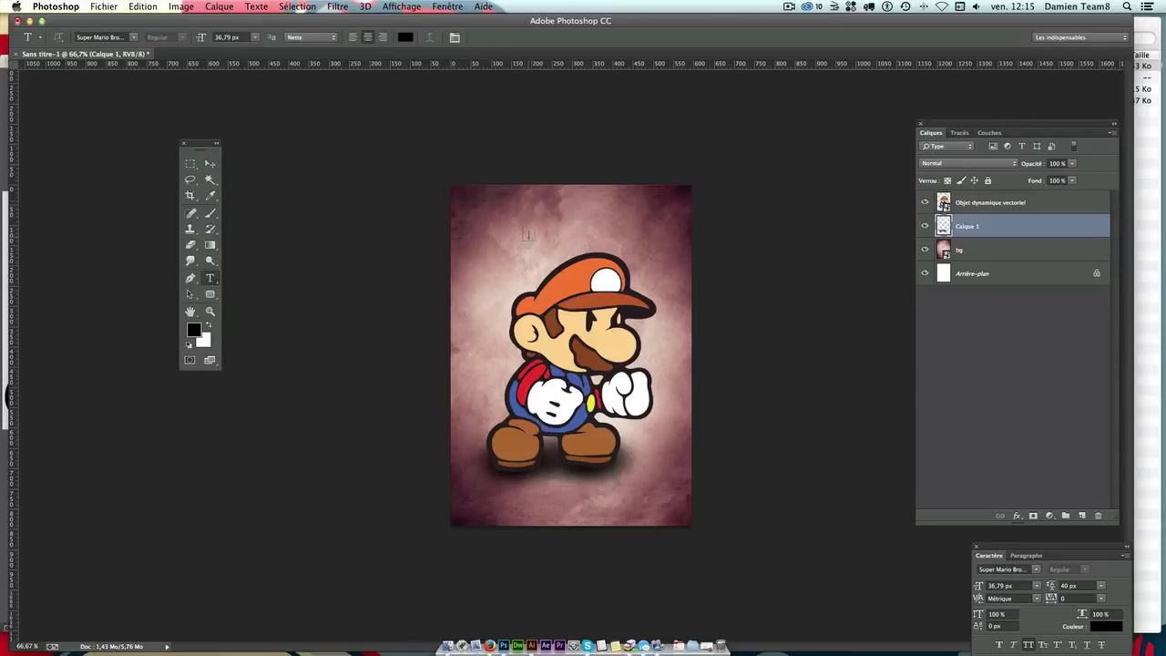
left_click(208, 325)
left_click(514, 236)
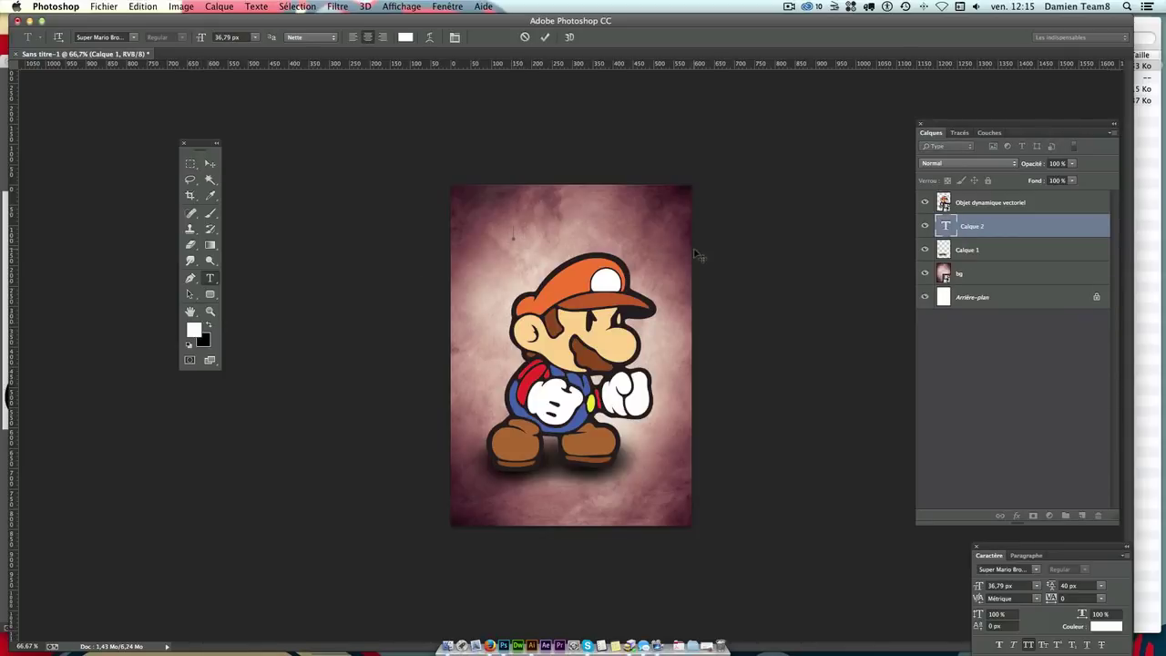
type("SUP")
key("BackSpace")
key("BackSpace")
key("BackSpace")
type("UP")
type("ER MARIOS")
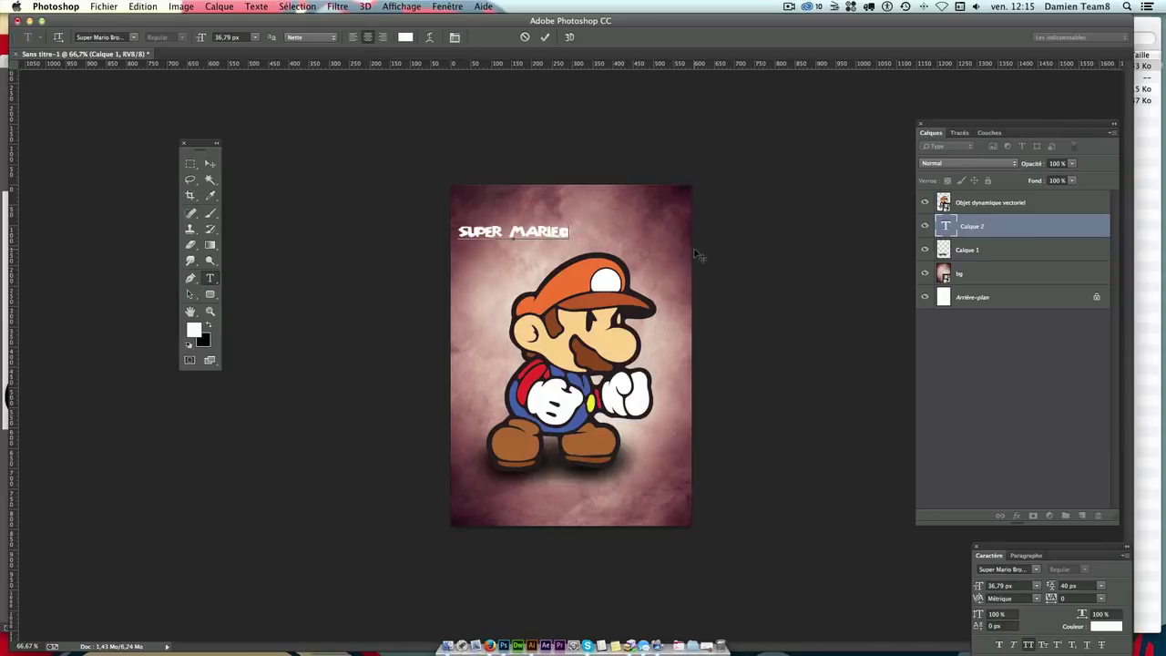
key("BackSpace")
key("BackSpace")
type("O")
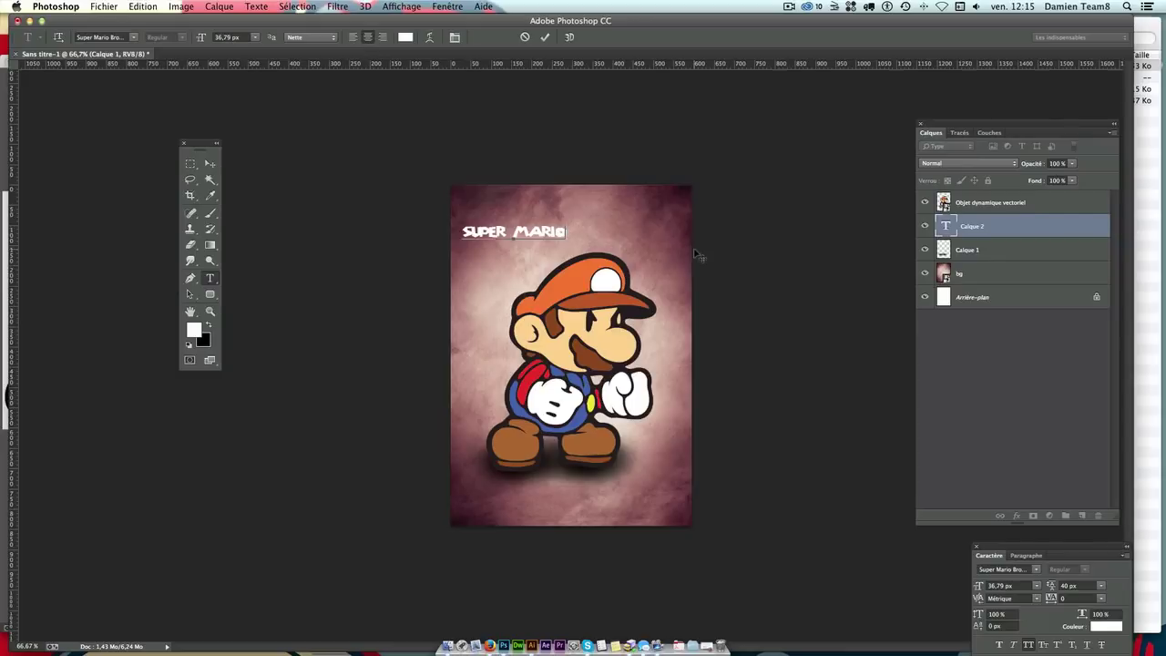
type(" BROX")
key("BackSpace")
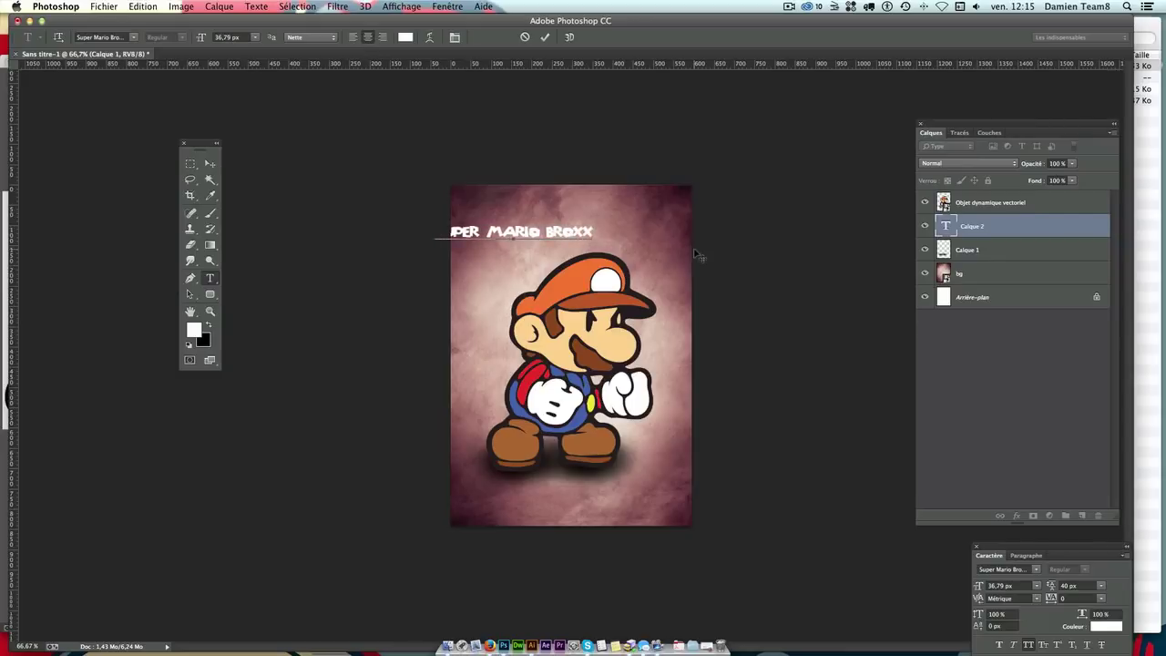
type("SS")
left_click_drag(522, 308, 587, 296)
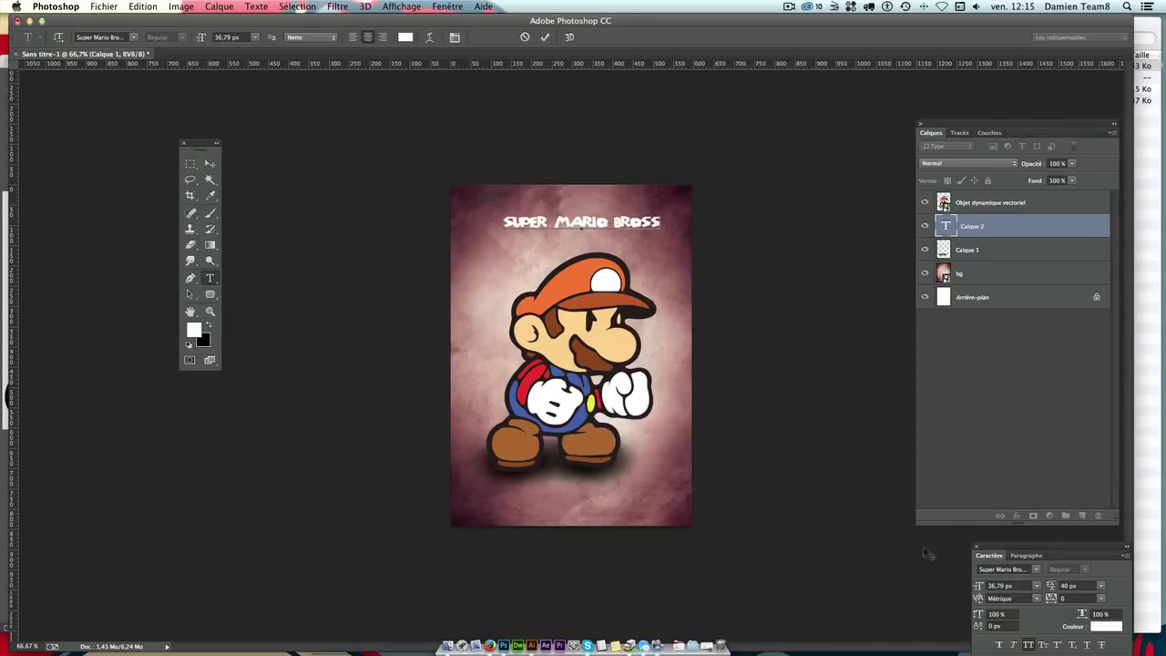
left_click(995, 569)
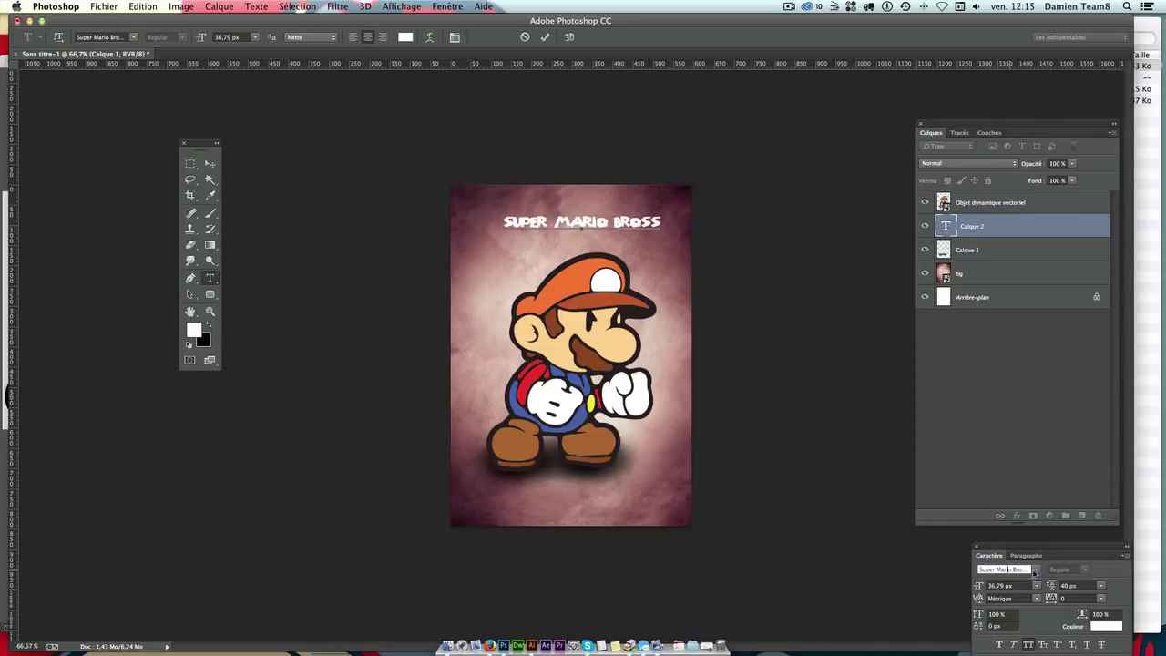
Step: Keep the Super Mario Bros font and test small caps on the title in the Character panel
left_click(1036, 570)
left_click(996, 566)
double_click(536, 220)
key("ctrl+a")
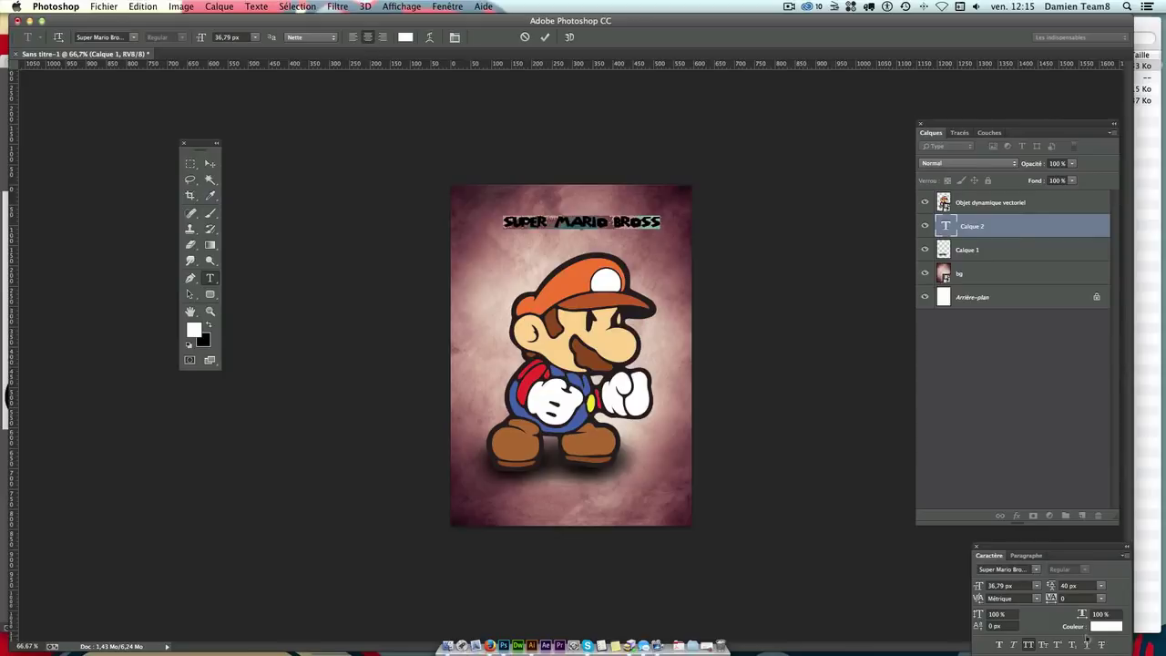
left_click_drag(1022, 548, 749, 301)
left_click(772, 401)
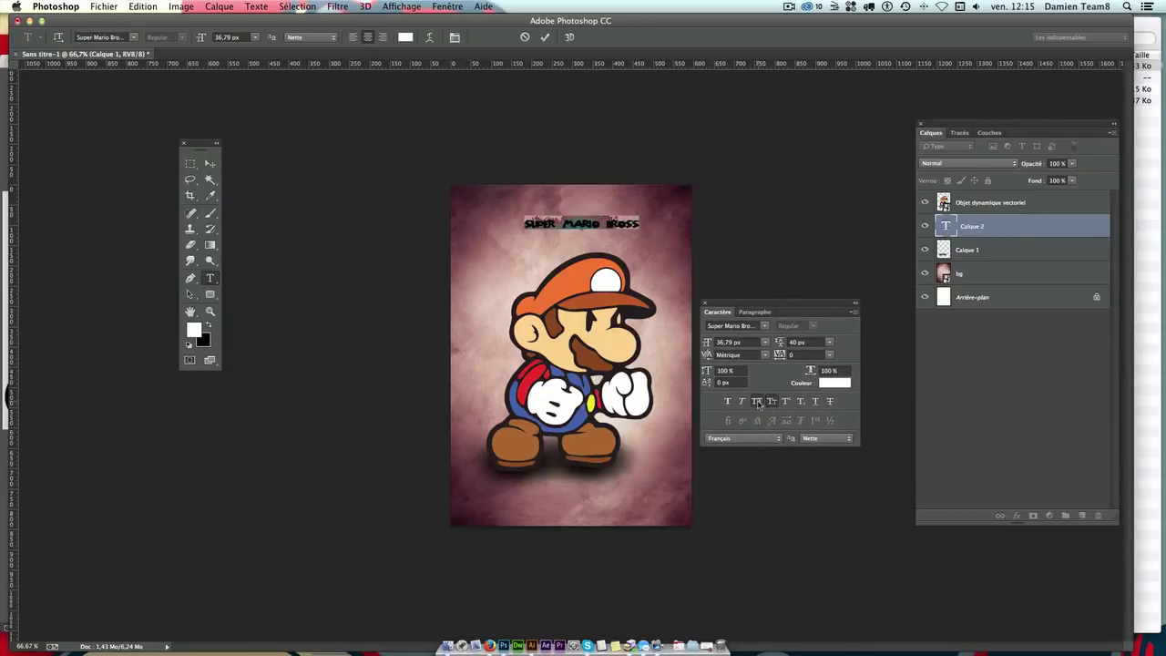
left_click(772, 402)
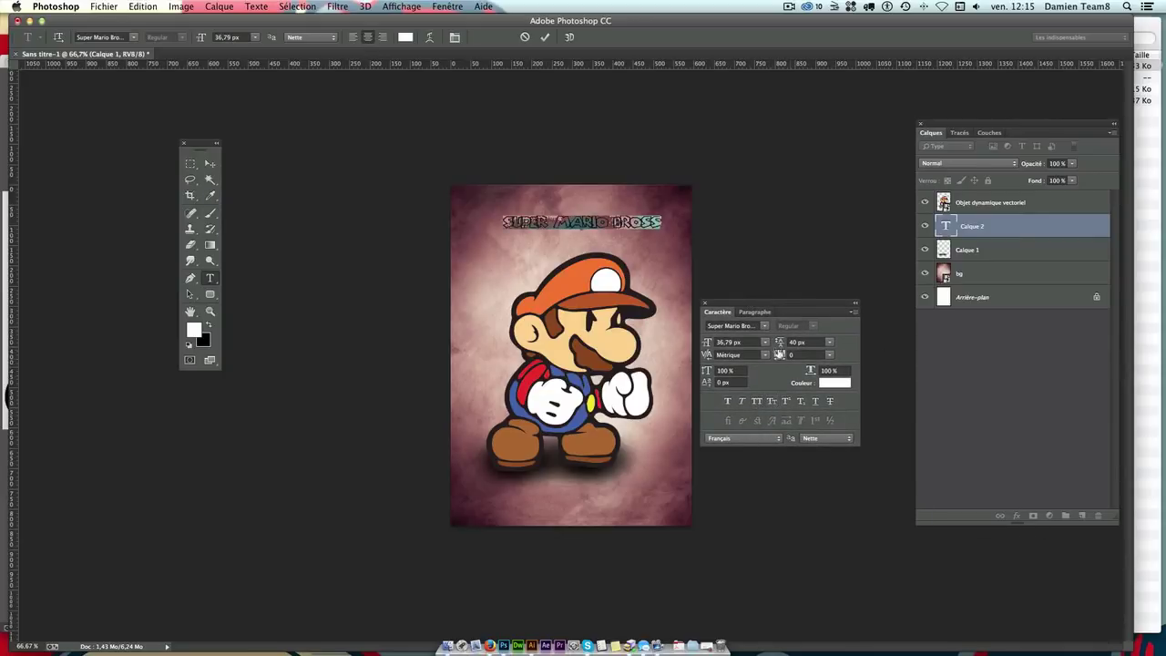
left_click_drag(777, 312, 854, 328)
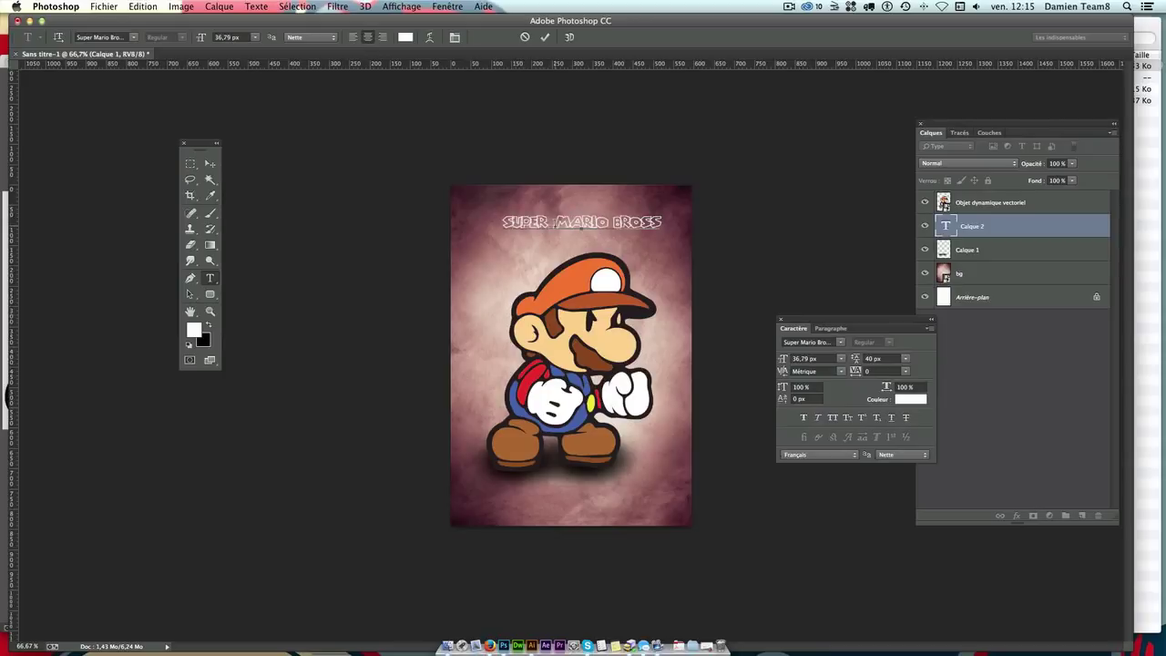
Step: Set MARIO BROSS in full caps and break it onto its own line below SUPER
left_click_drag(503, 221, 553, 222)
key("ctrl+h")
key("ctrl+h")
key("ctrl+a")
key("ctrl+h")
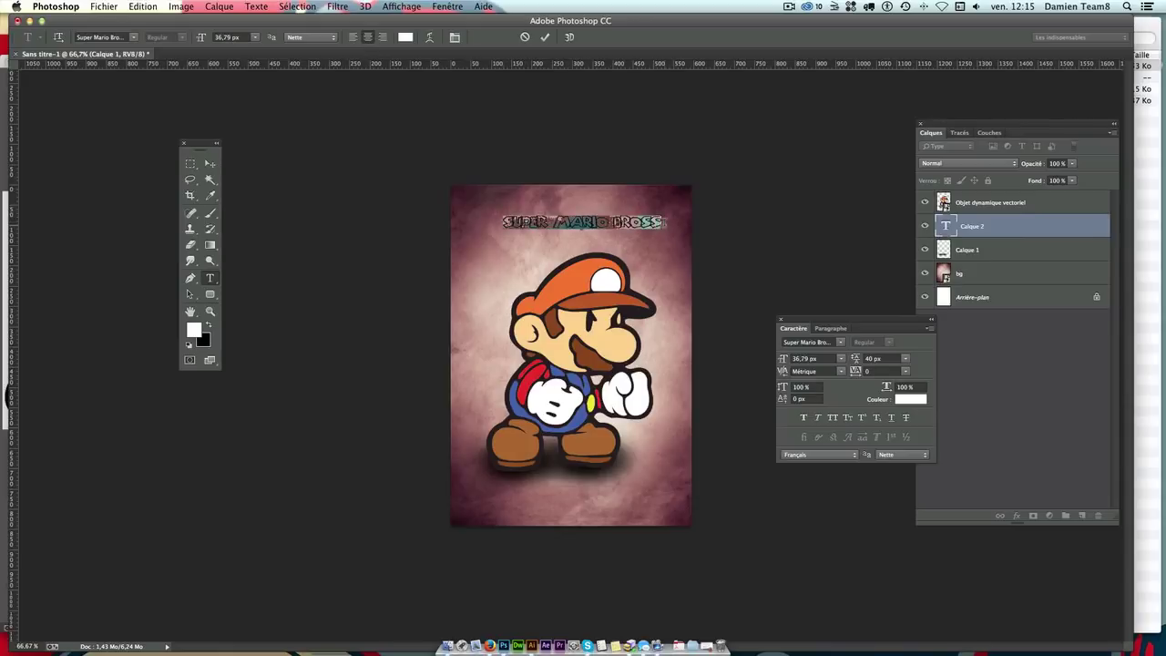
key("shift+Home")
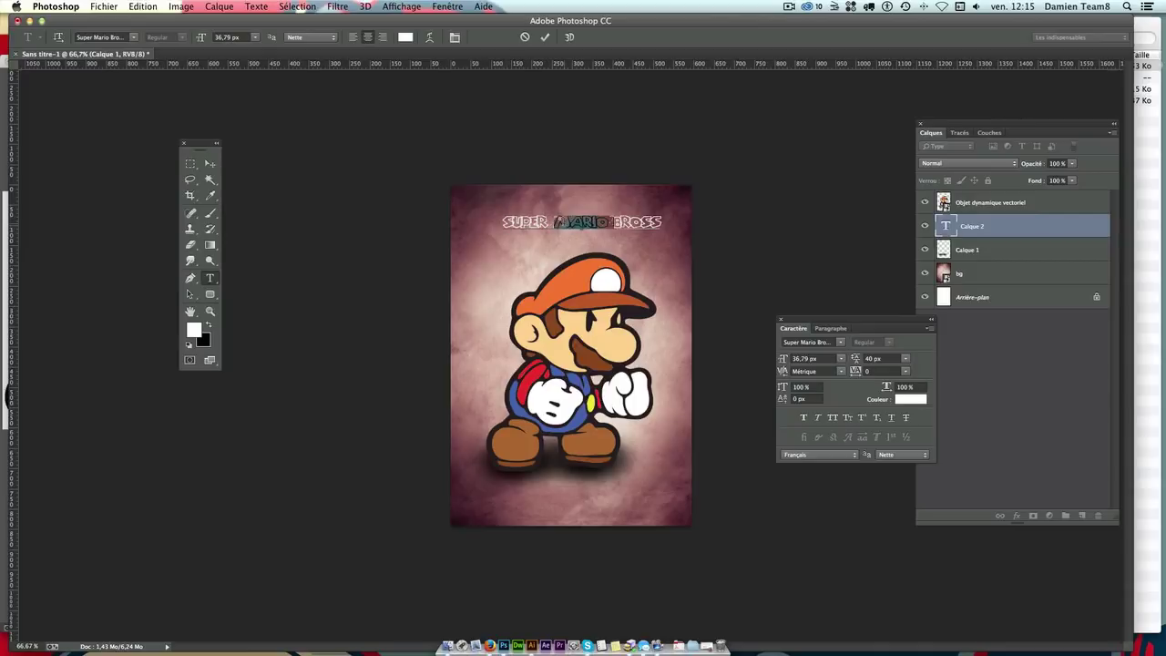
left_click_drag(554, 222, 674, 265)
left_click(832, 418)
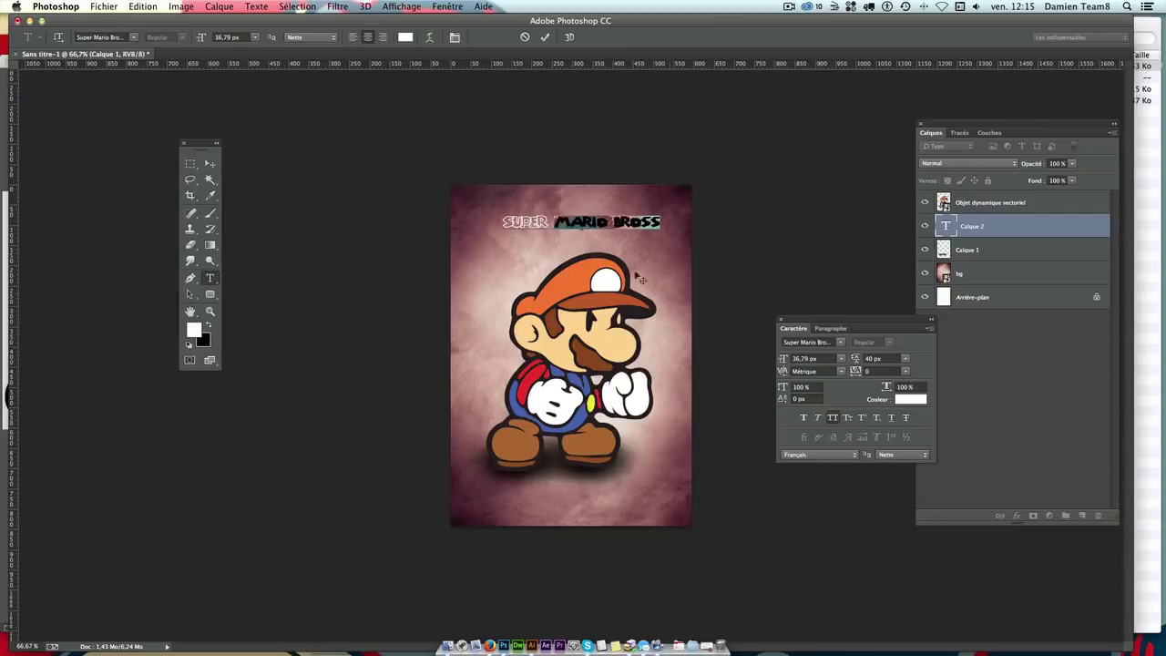
left_click(589, 228)
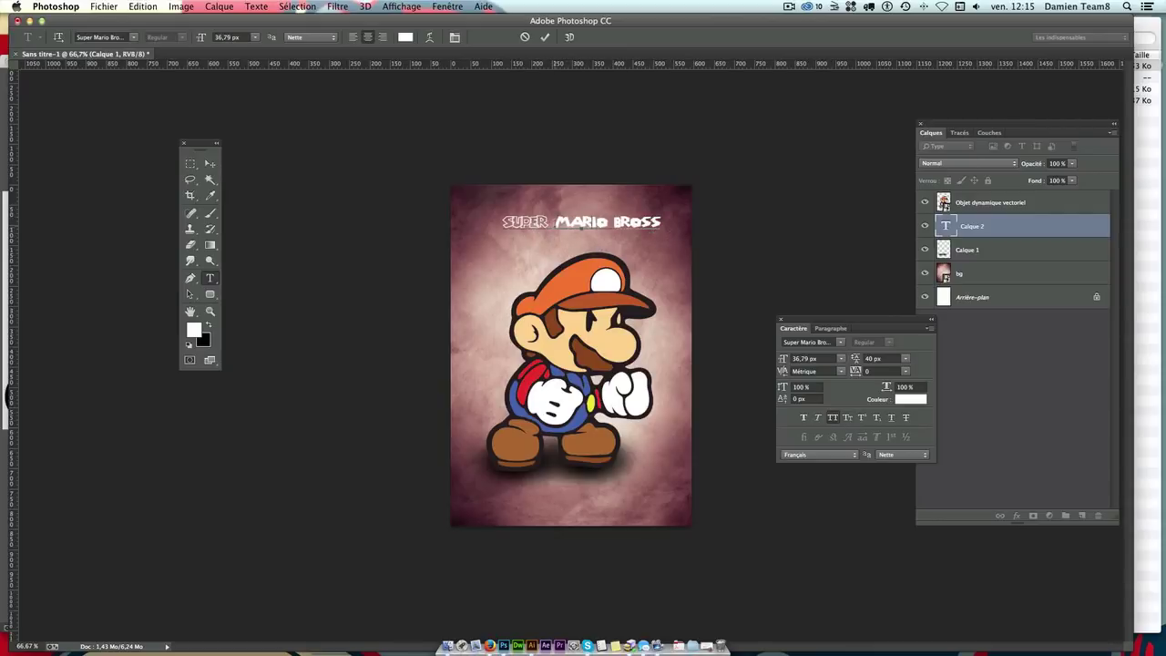
key("Return")
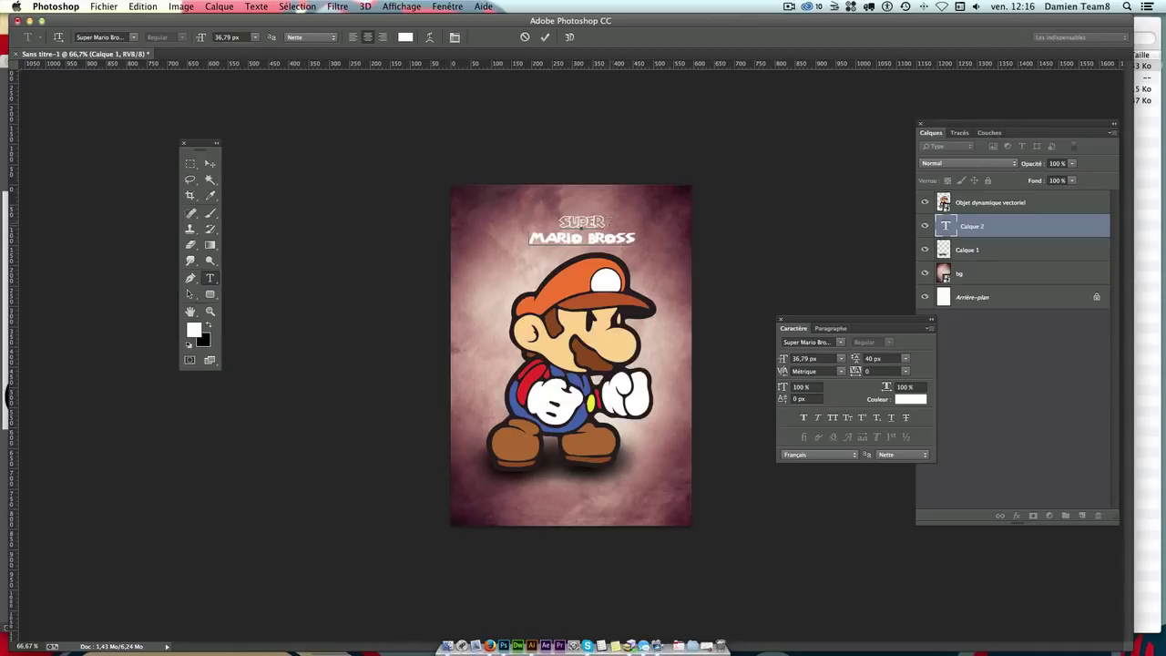
left_click(209, 164)
Step: Scale the two-line title up to about 180%
key("ctrl+t")
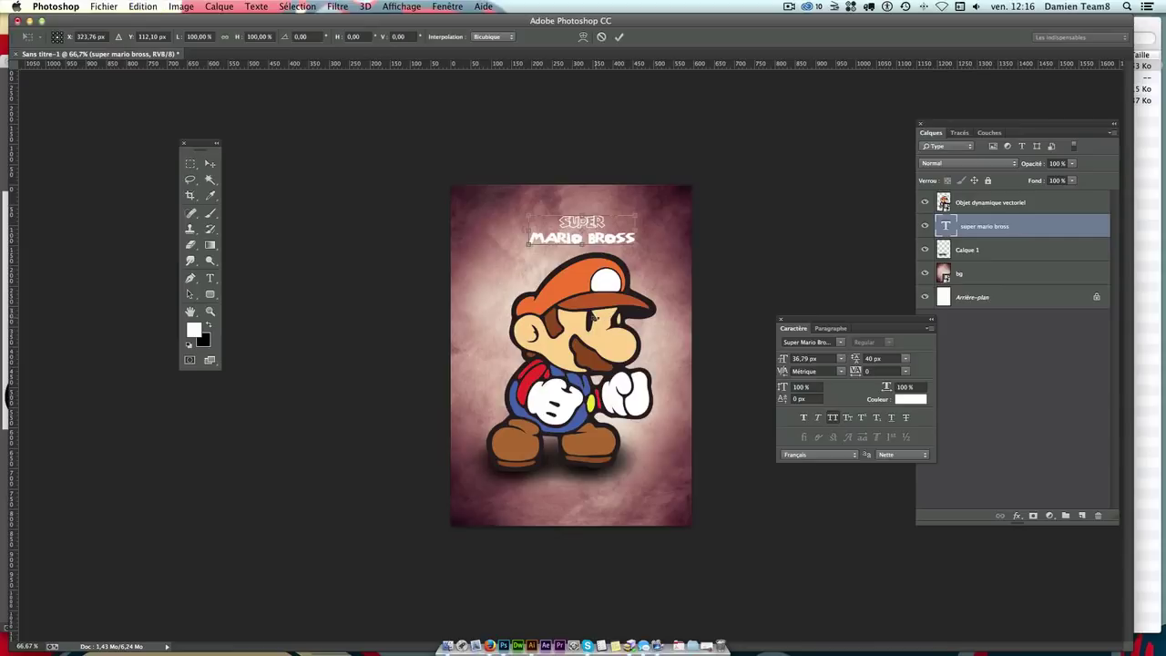
mouse_move(528, 244)
left_mouse_down()
mouse_move(442, 268)
mouse_move(541, 243)
left_mouse_up()
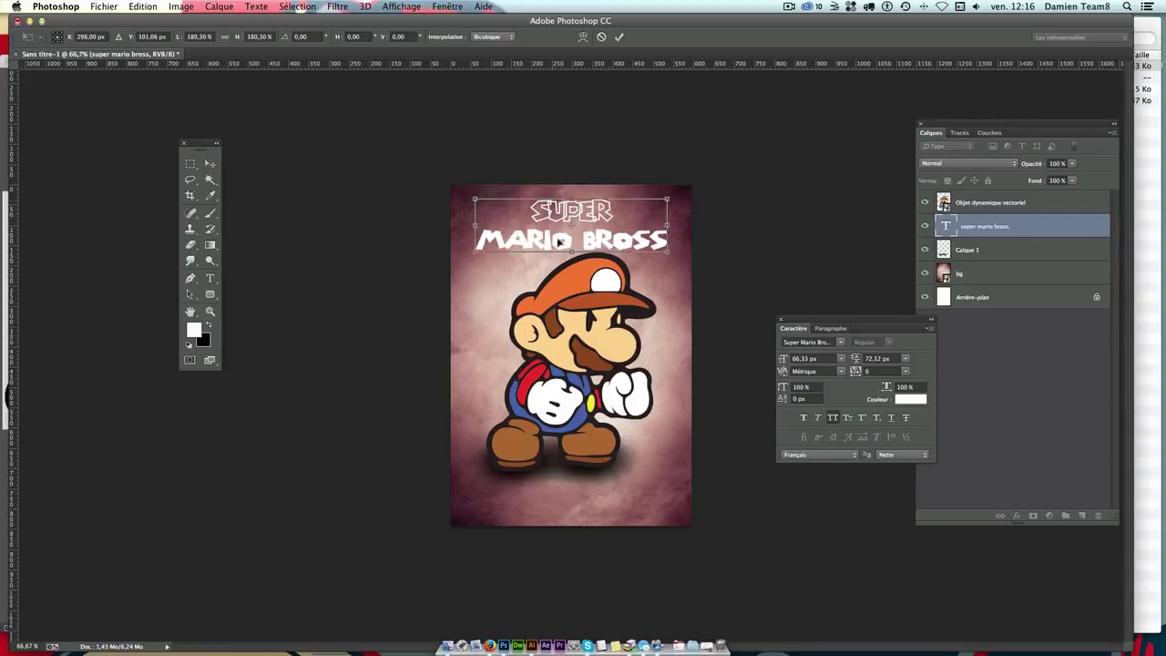
key("Return")
Step: Add a drop shadow to the title layer at 30% opacity, 5 px distance and 0 px size
double_click(1051, 233)
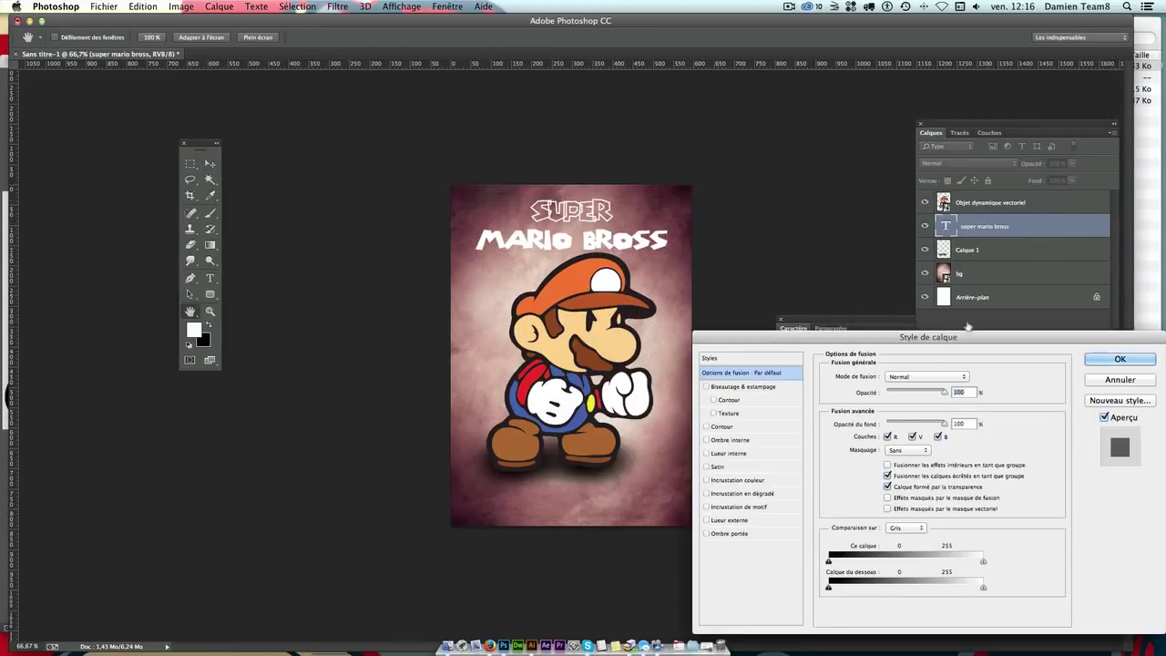
left_click(734, 536)
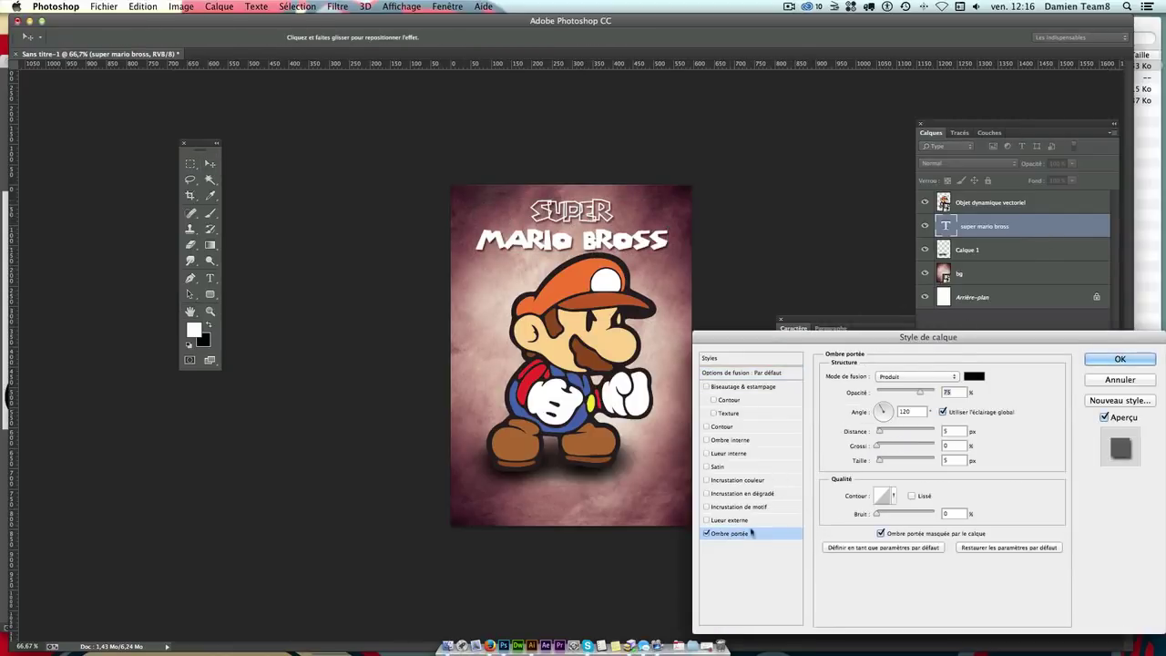
left_click_drag(880, 461, 873, 463)
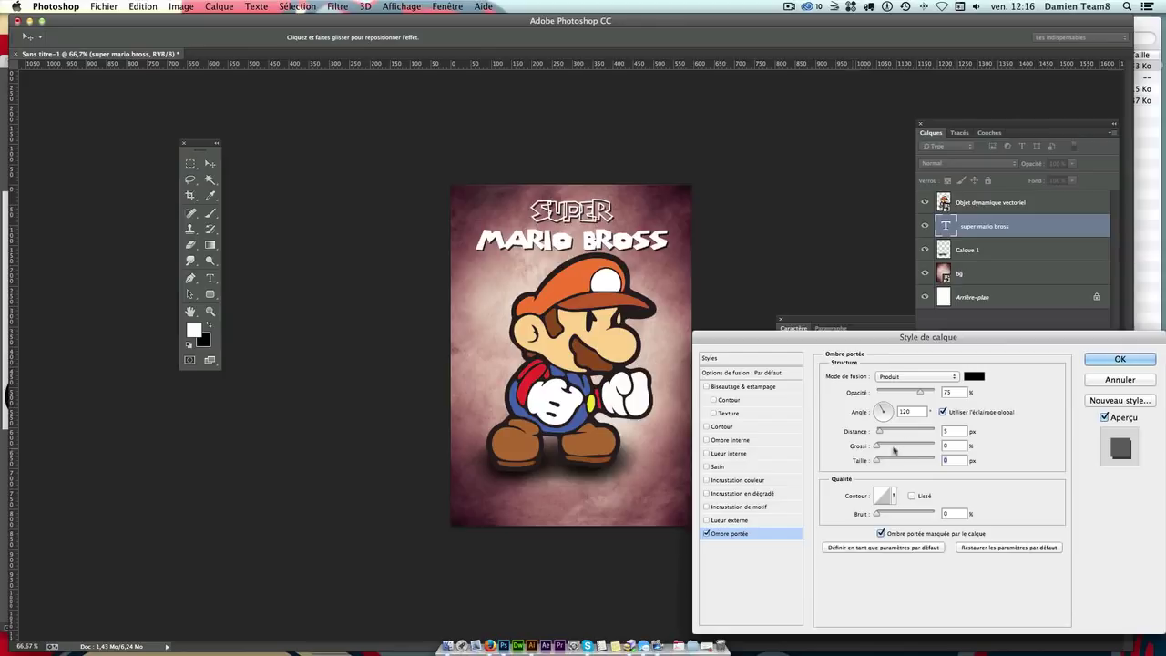
left_click_drag(882, 433, 876, 432)
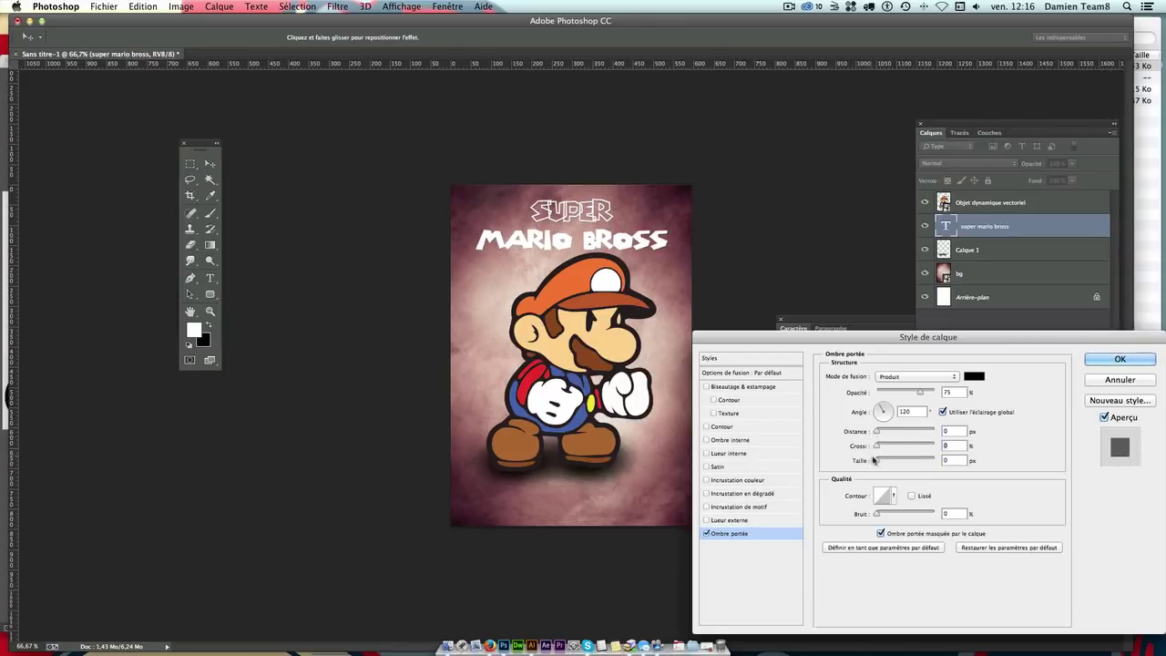
left_click_drag(879, 393, 894, 393)
left_click_drag(876, 432, 878, 434)
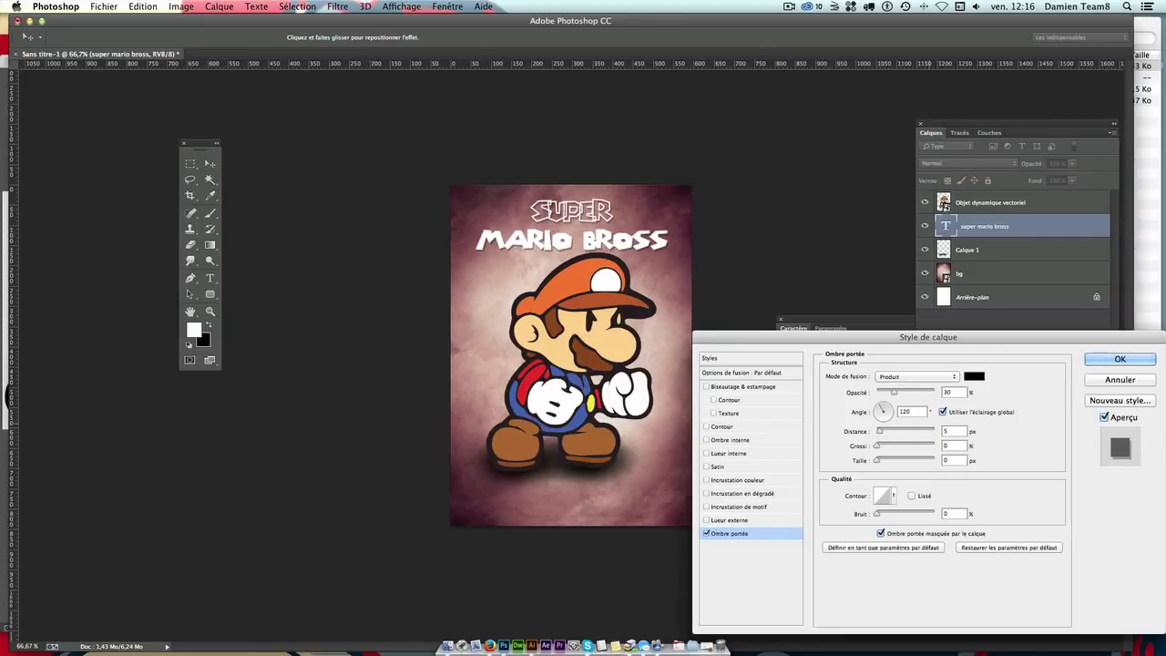
key("Return")
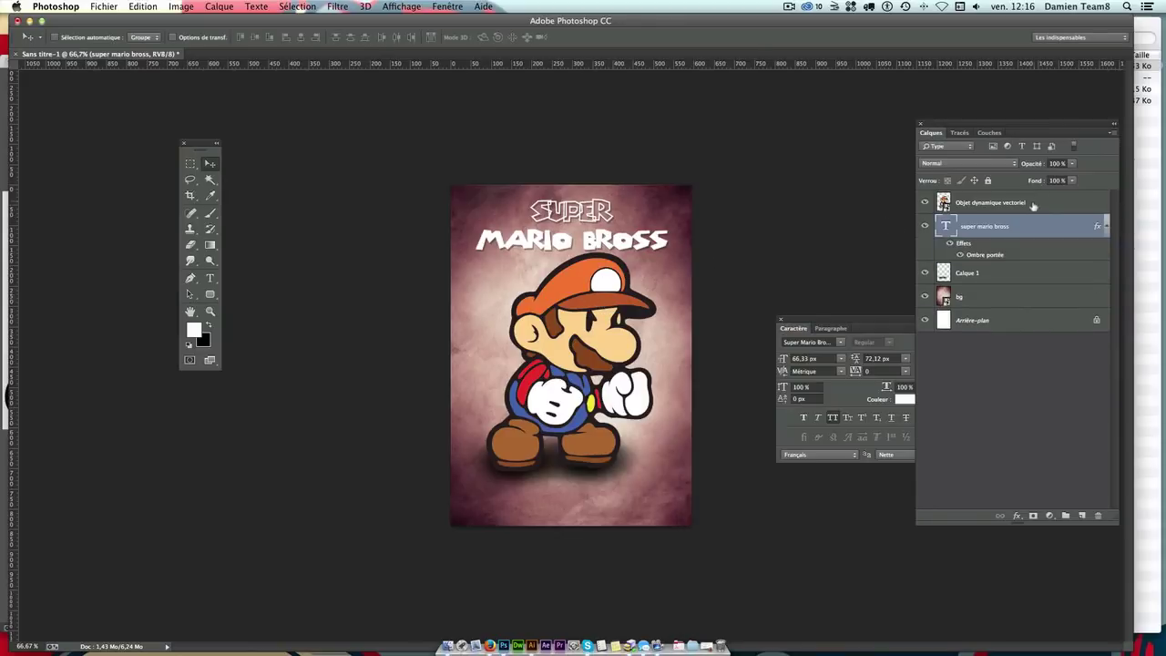
Step: Move Mario and Calque 1 slightly lower, then add an empty Calque 2 above Mario
left_click(1015, 204)
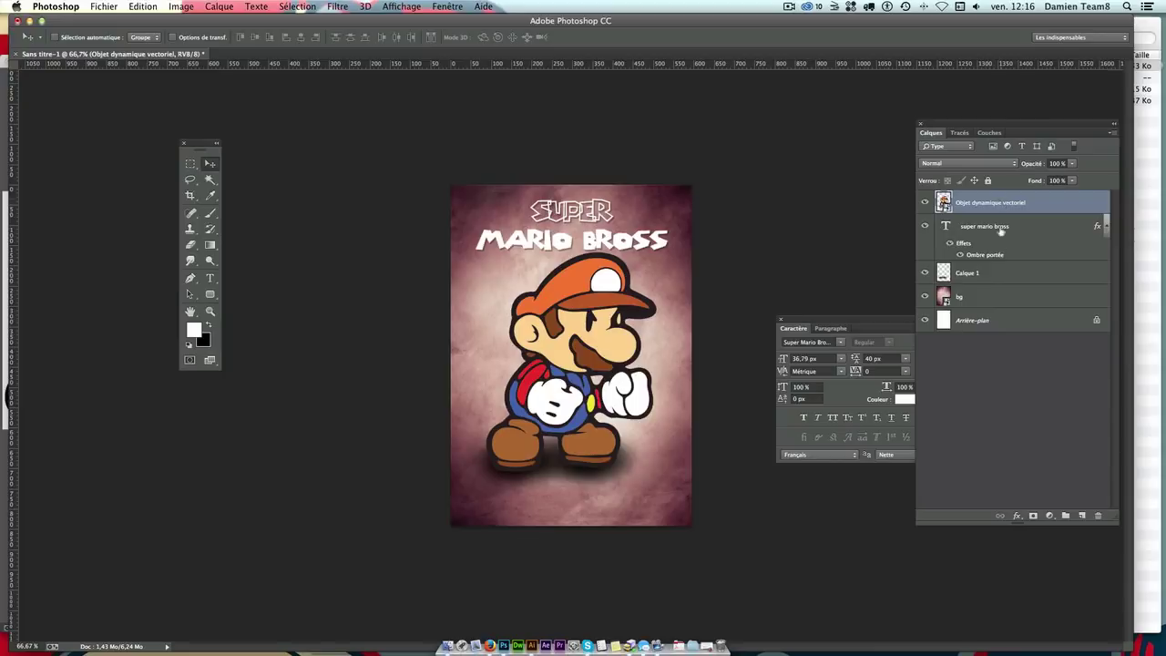
left_click(988, 277, "super")
left_click_drag(637, 386, 597, 381)
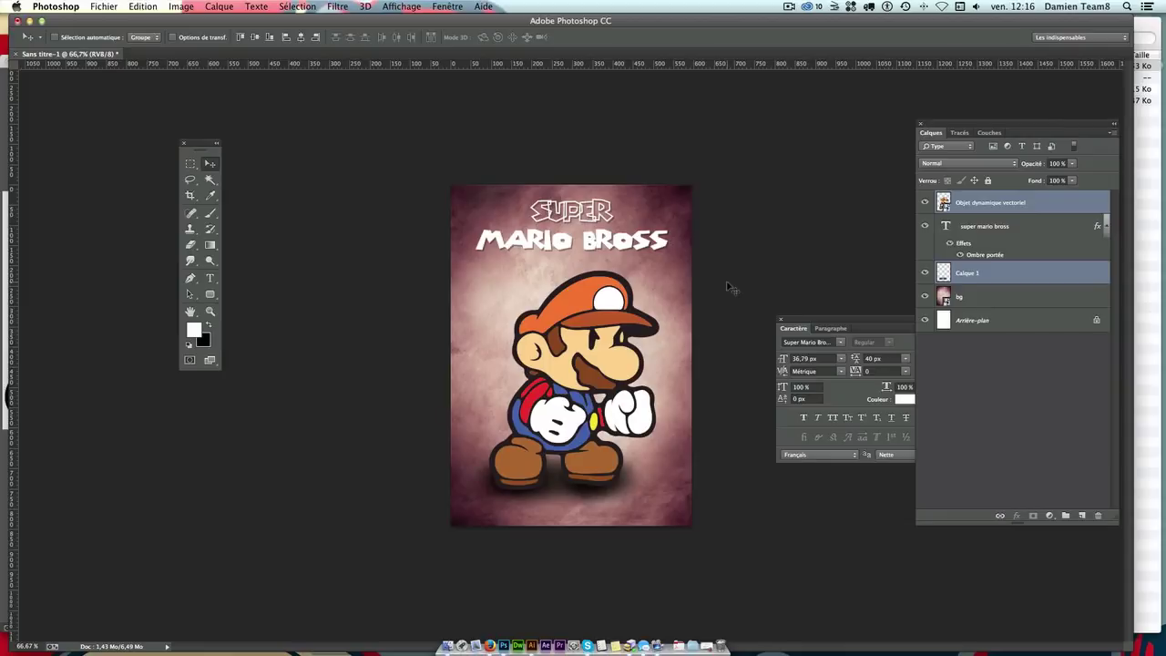
left_click(574, 251)
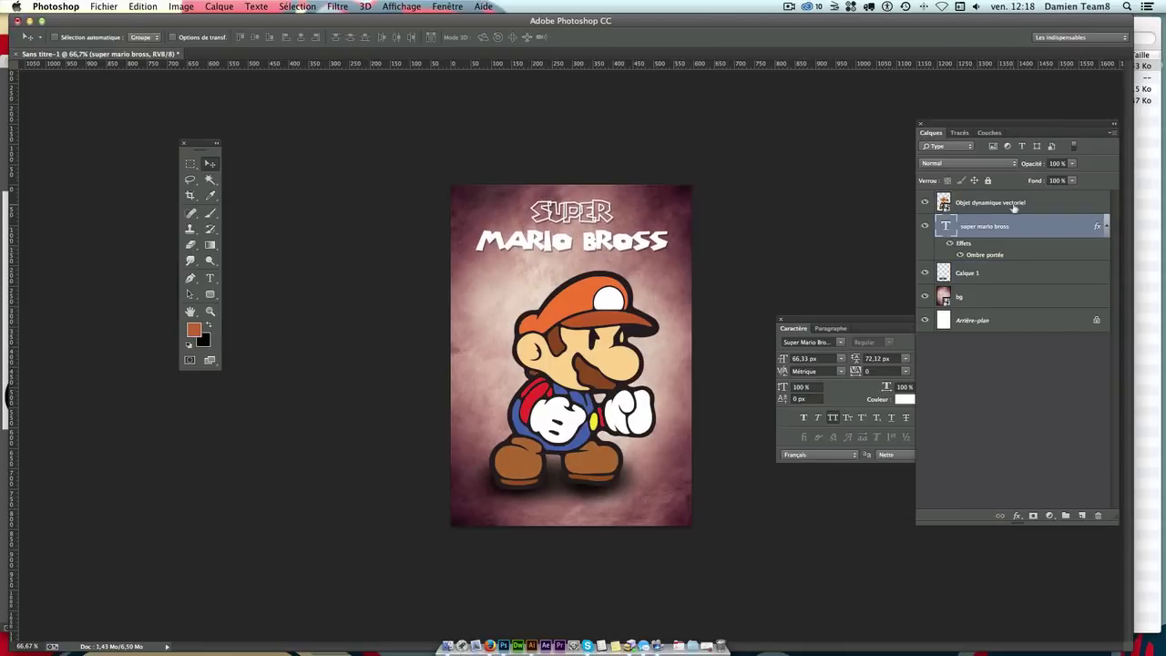
left_click(1014, 206)
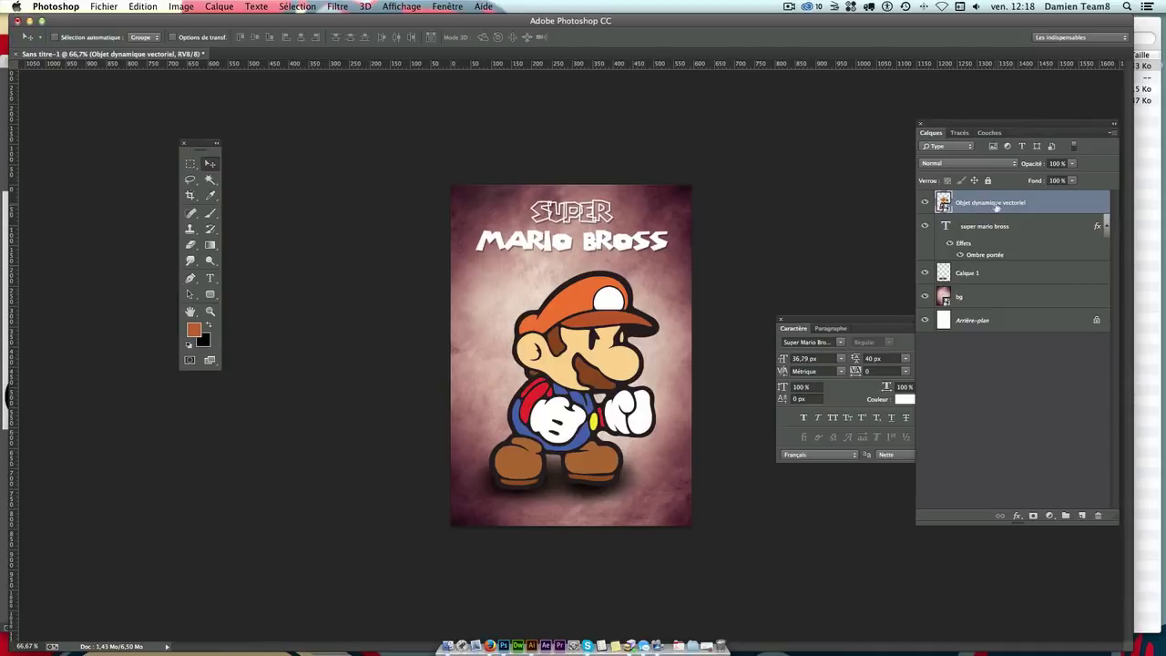
left_click(1084, 516)
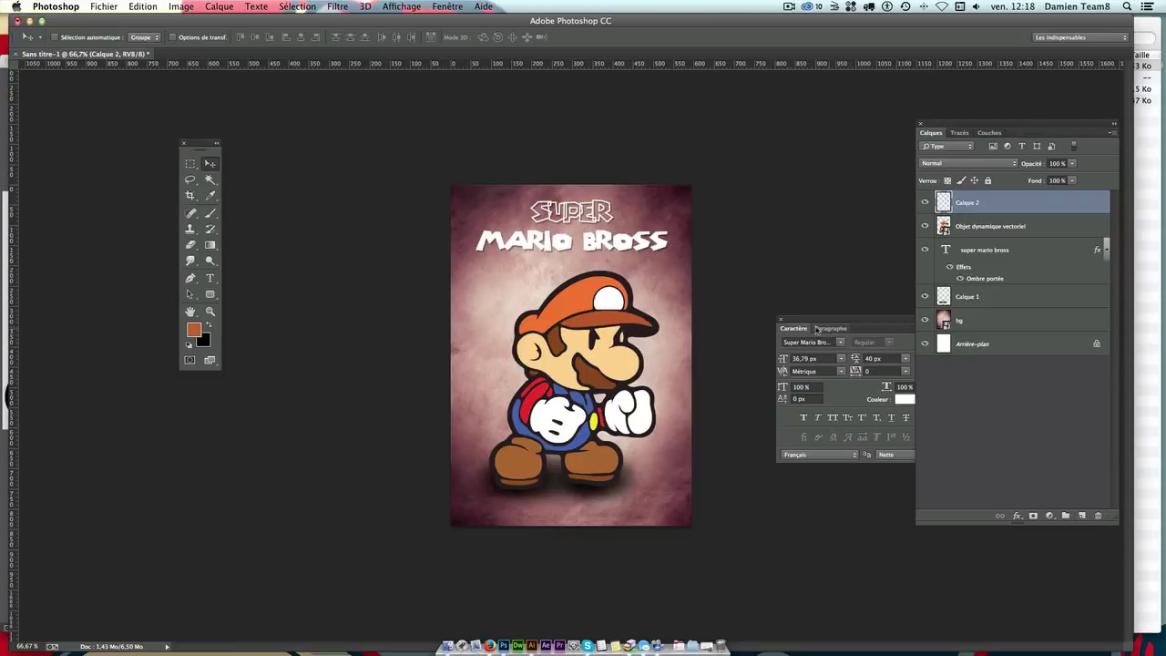
key("ctrl+plus")
key("ctrl+plus")
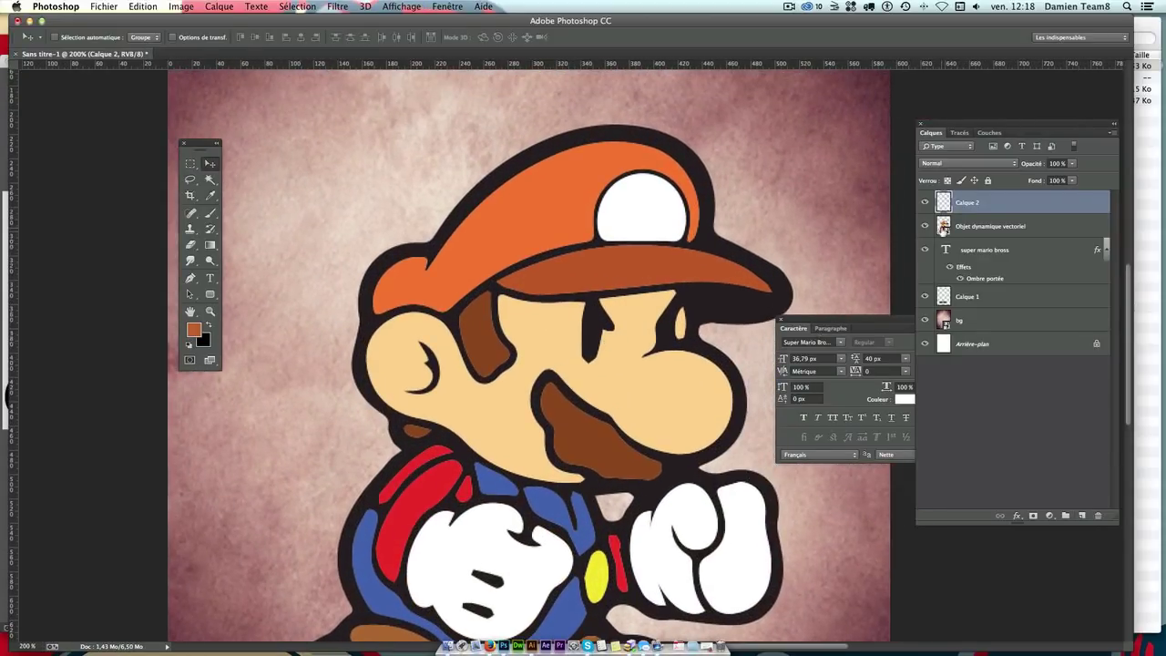
Step: Magic Wand-select Mario's orange cap on the vector layer
left_click(984, 235)
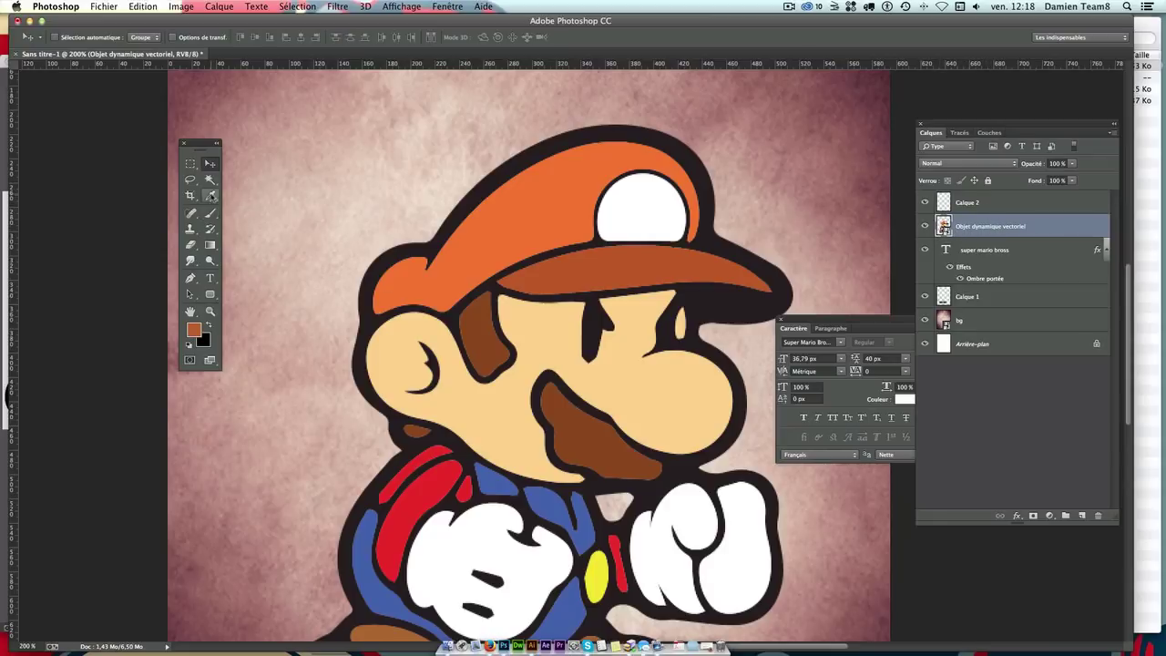
left_click(211, 180)
right_click(210, 179)
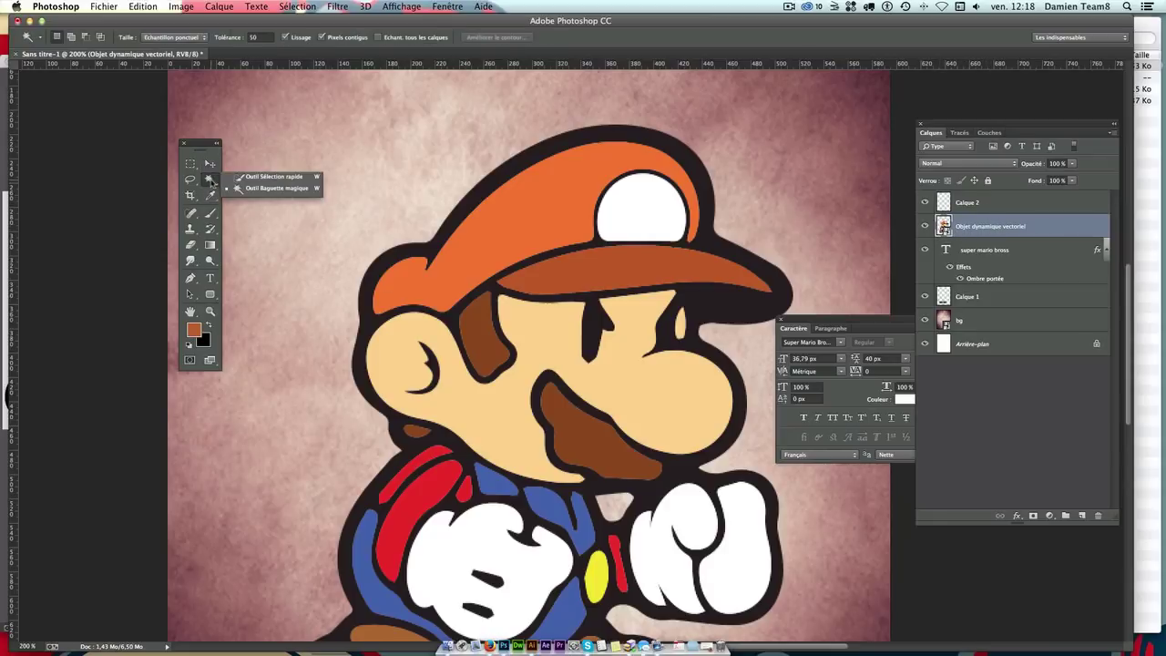
left_click(273, 195)
left_click(559, 209)
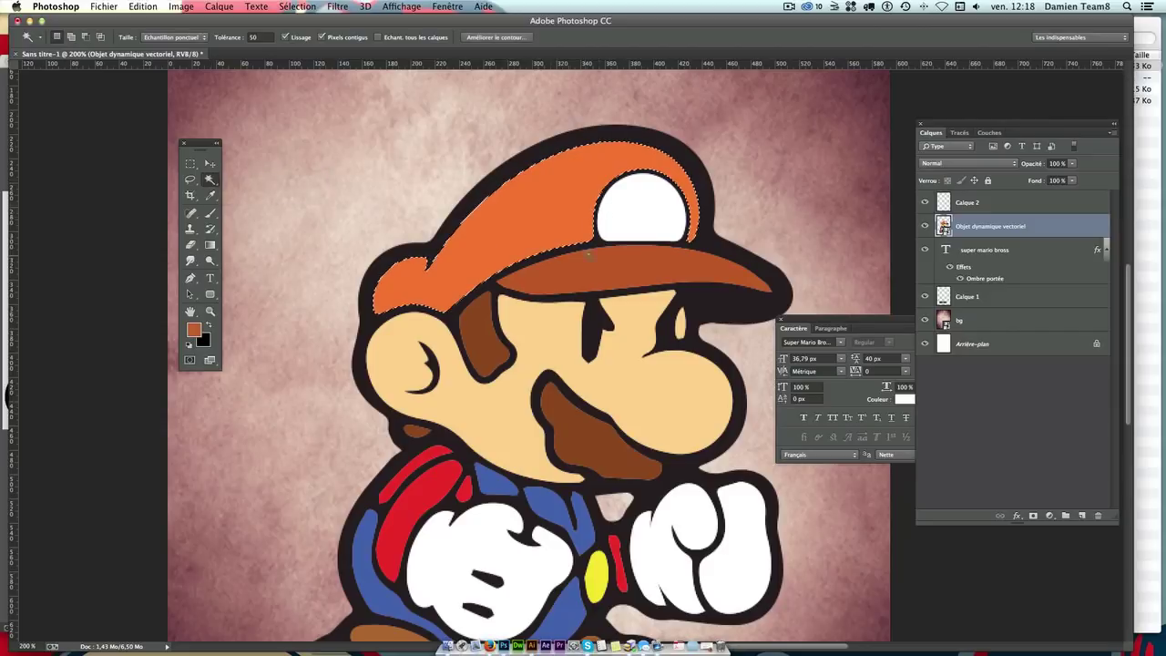
Step: On Calque 2, sample the cap's orange and choose a darker brown
left_click(967, 205)
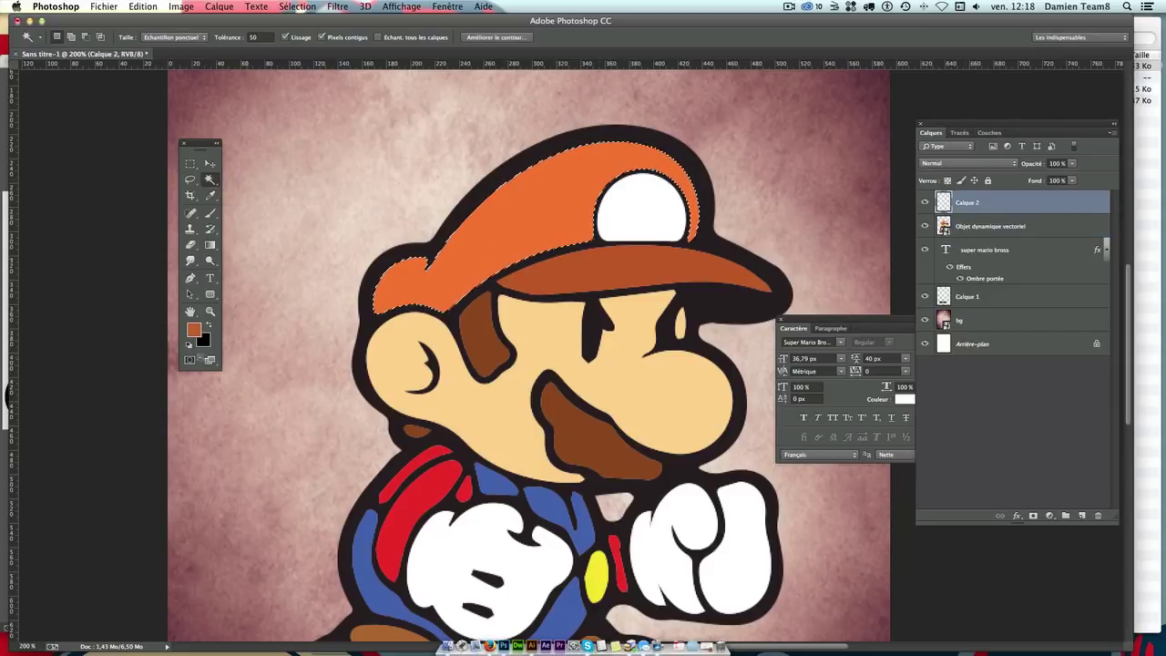
left_click(193, 329)
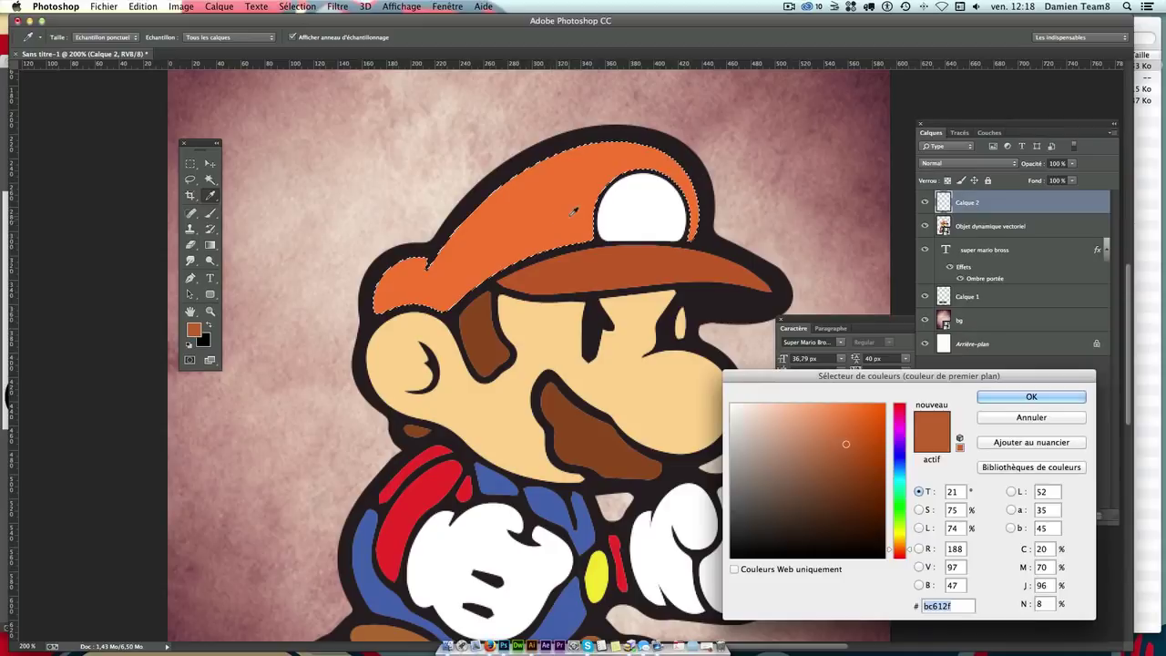
left_click(574, 213)
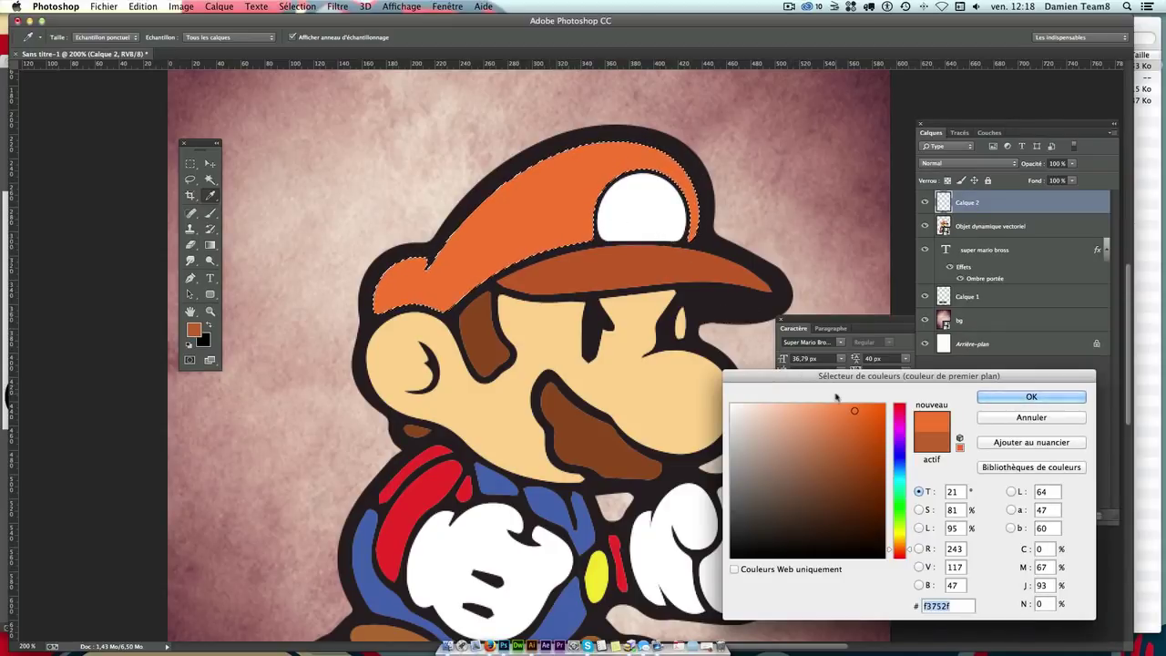
left_click(843, 464)
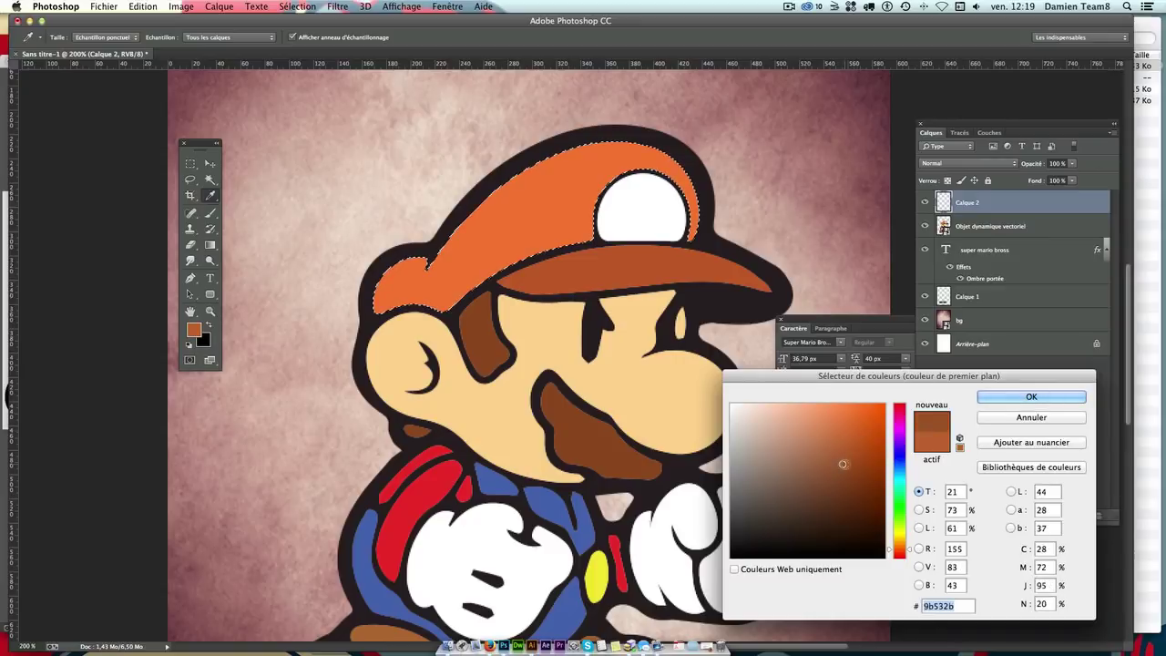
key("Return")
key("w")
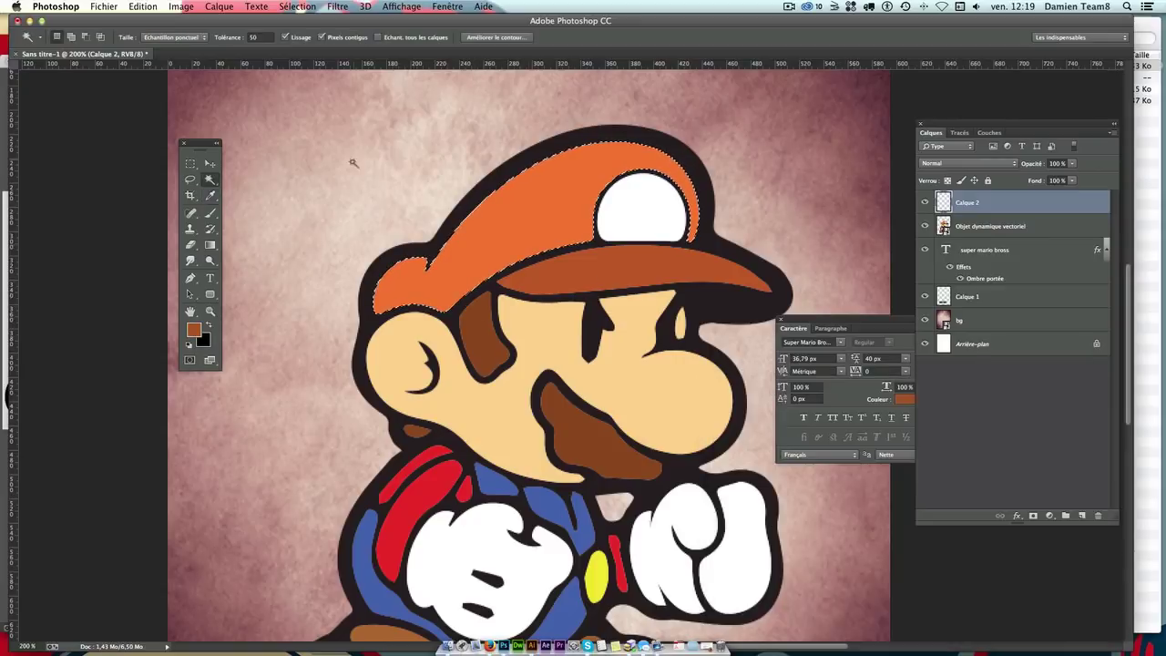
Step: Shade the lower cap with a 53 px brush, then clear the selection
left_click(209, 212)
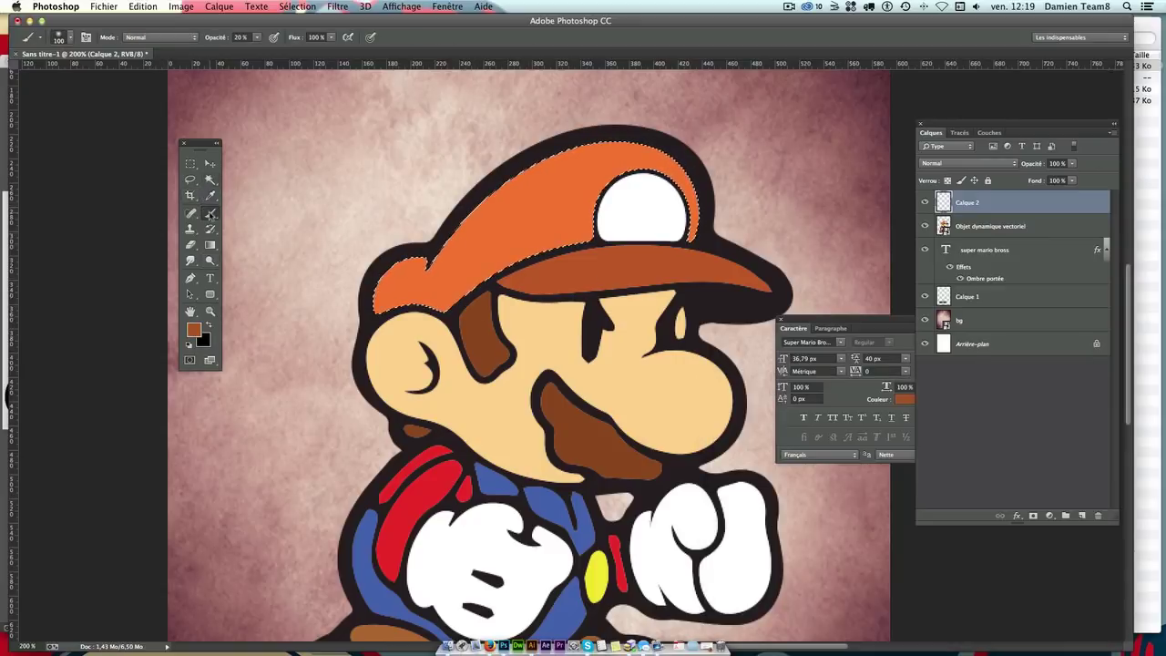
left_click(70, 39)
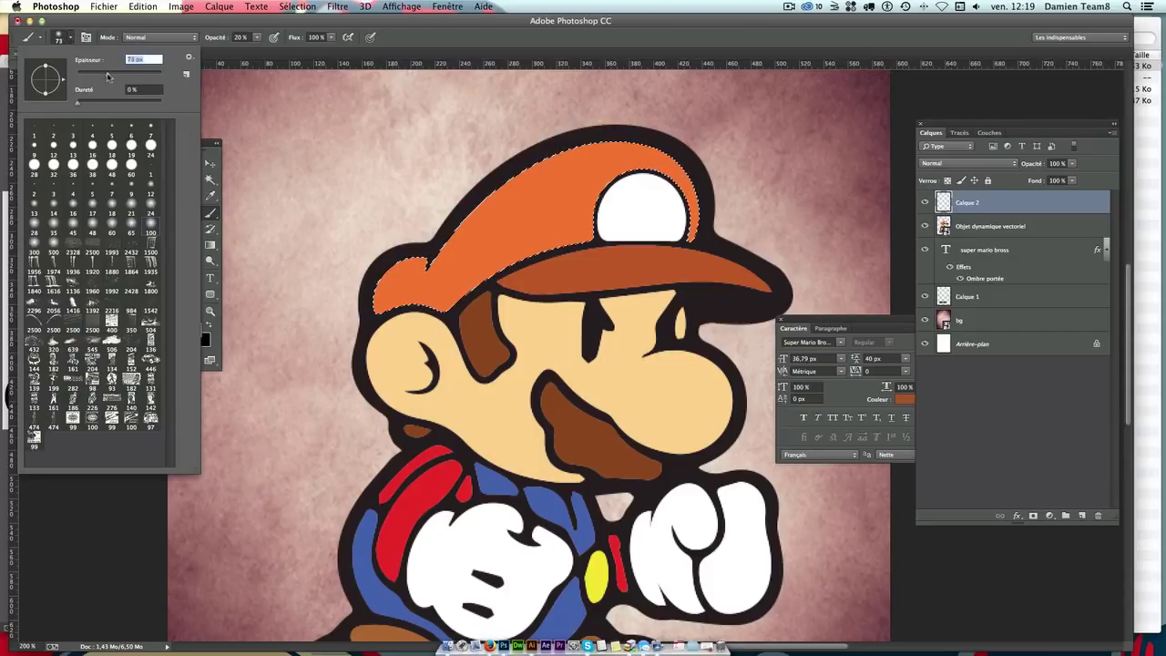
left_click_drag(103, 77, 99, 77)
key("Return")
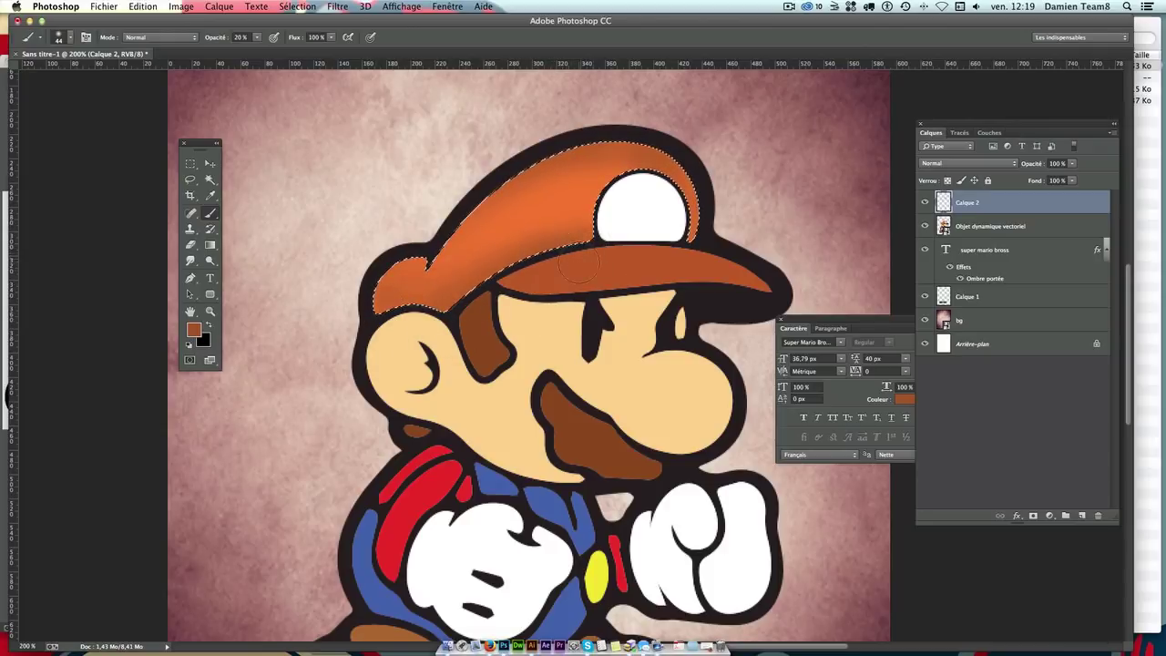
key("super+d")
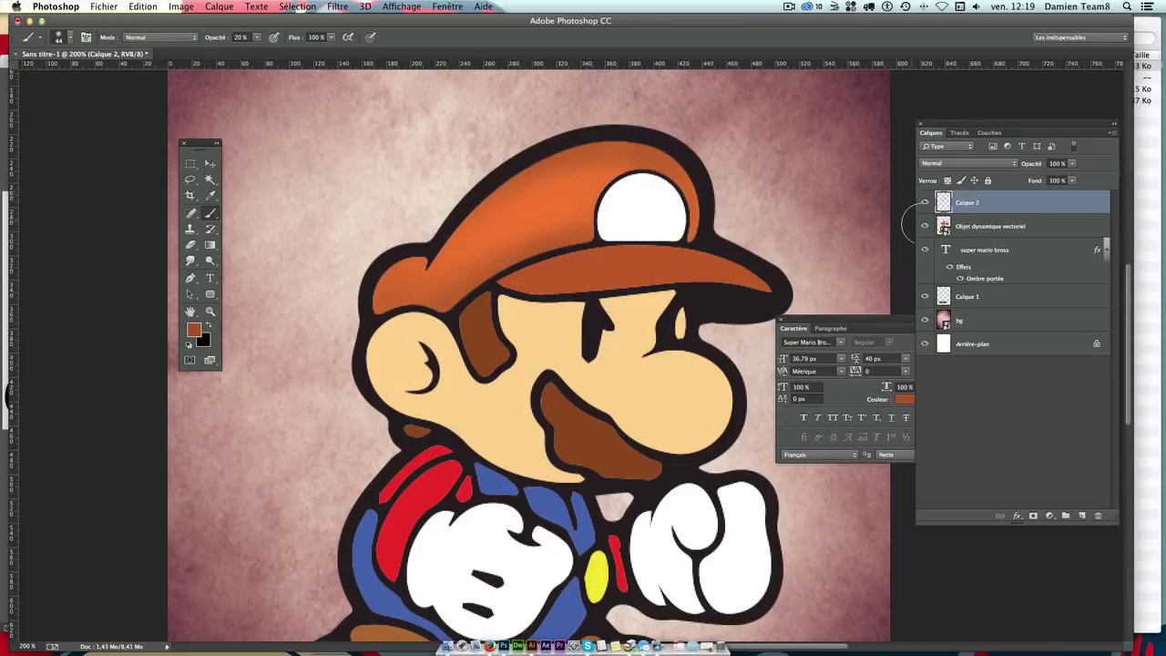
left_click(991, 227)
Step: Magic Wand-select the cap brim and target Calque 2 for painting
left_click(210, 179)
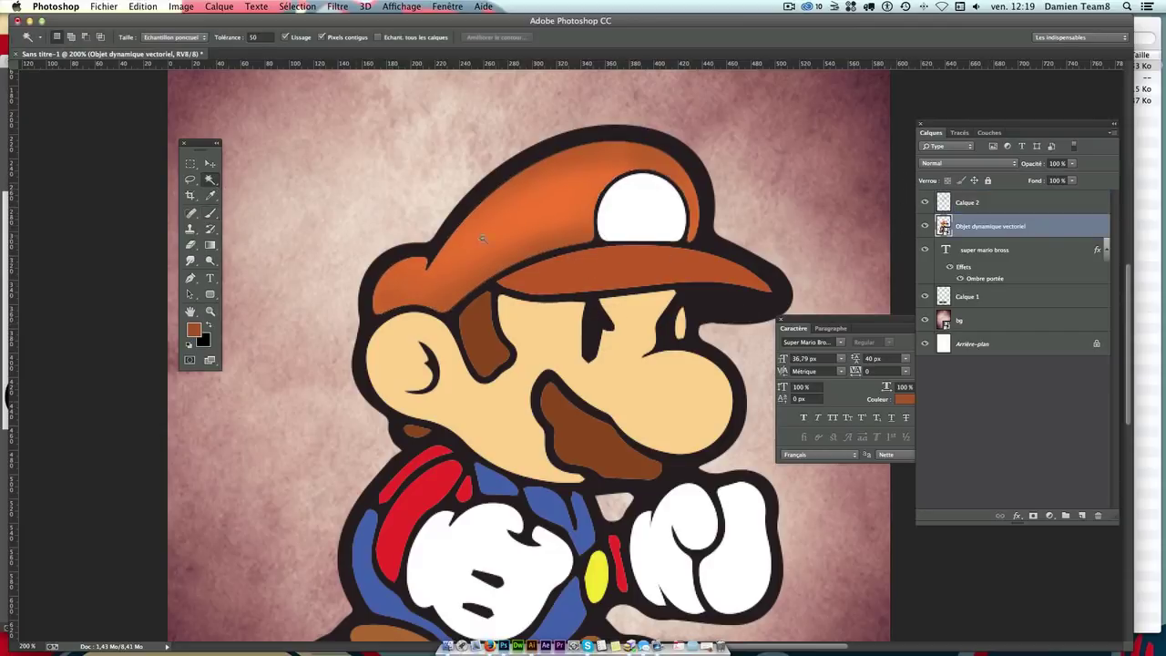
left_click(632, 271)
left_click(989, 206)
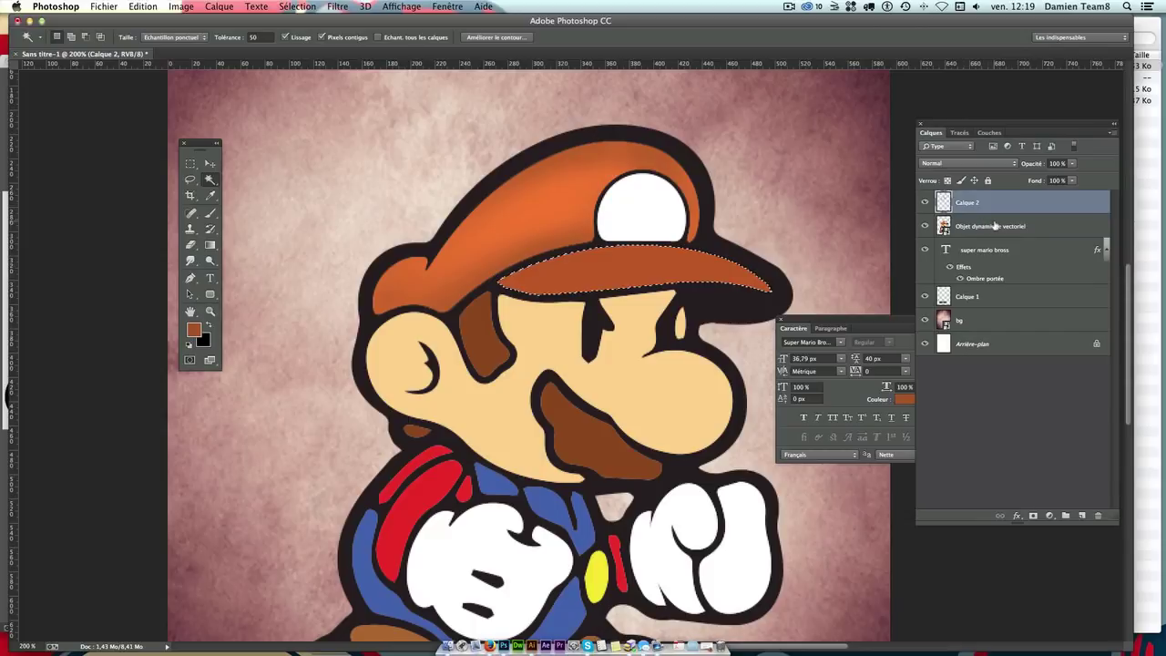
left_click(991, 226)
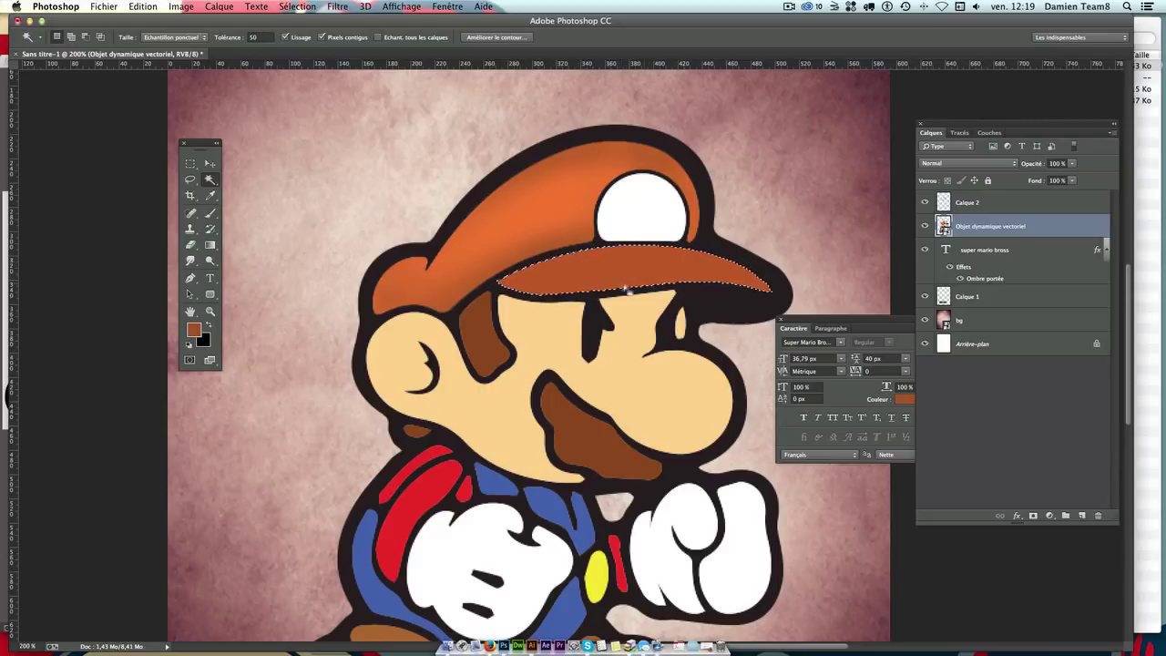
left_click(993, 208)
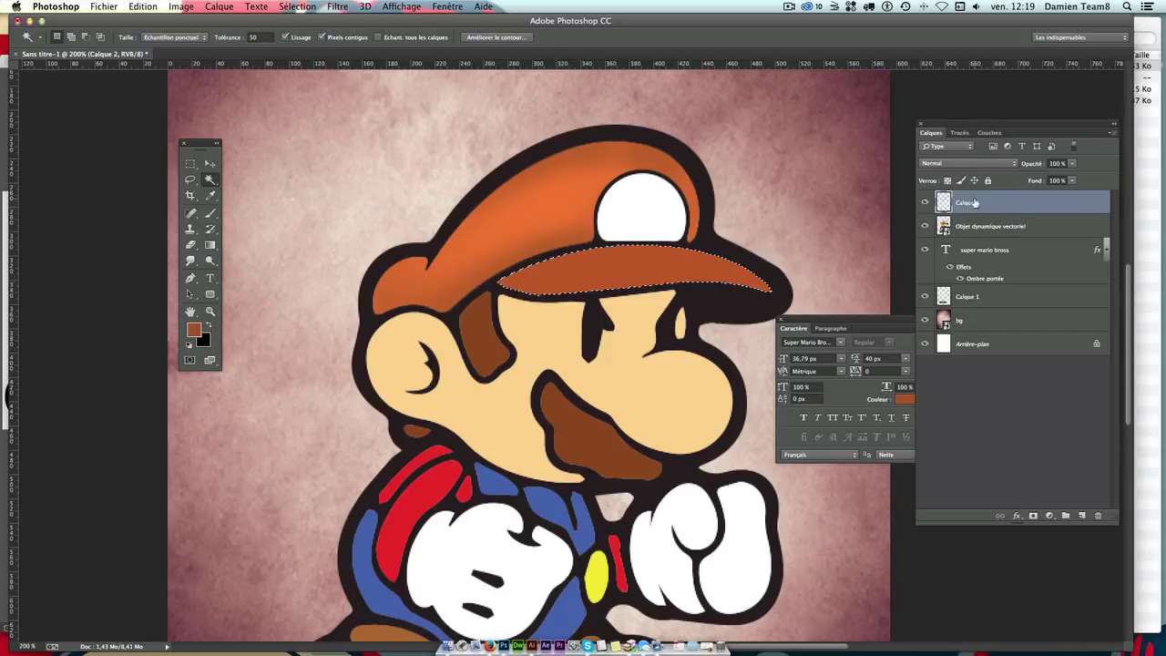
Step: Sample the brim colour, darken it to brown 843e1e, and brush over the brim
left_click(210, 195)
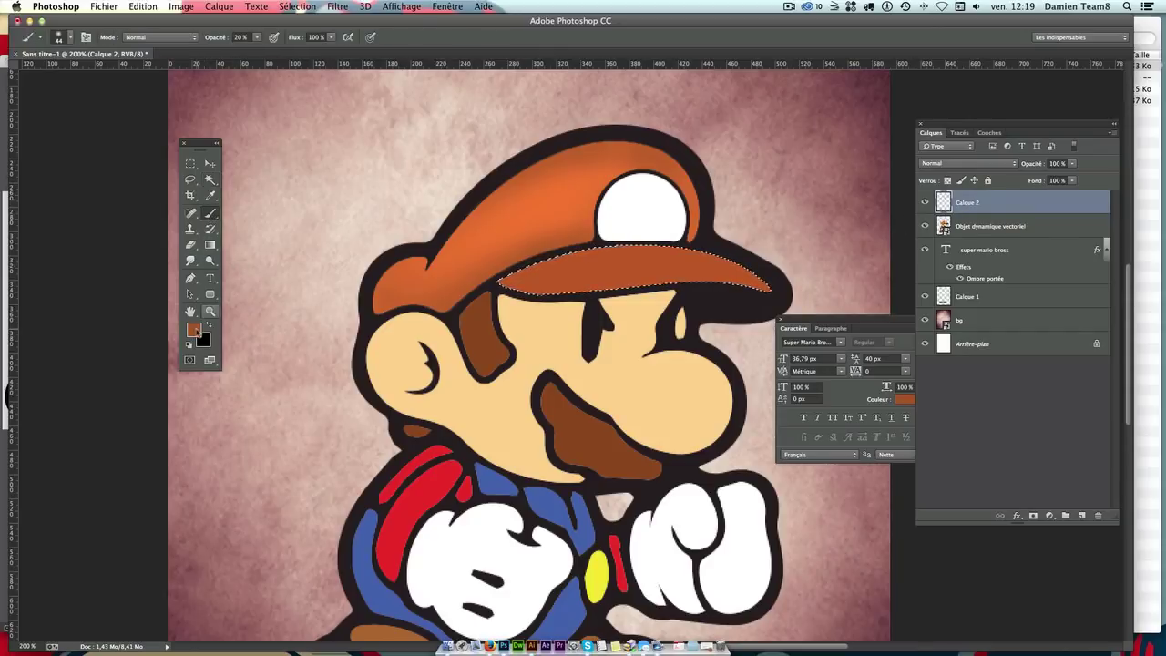
left_click(193, 329)
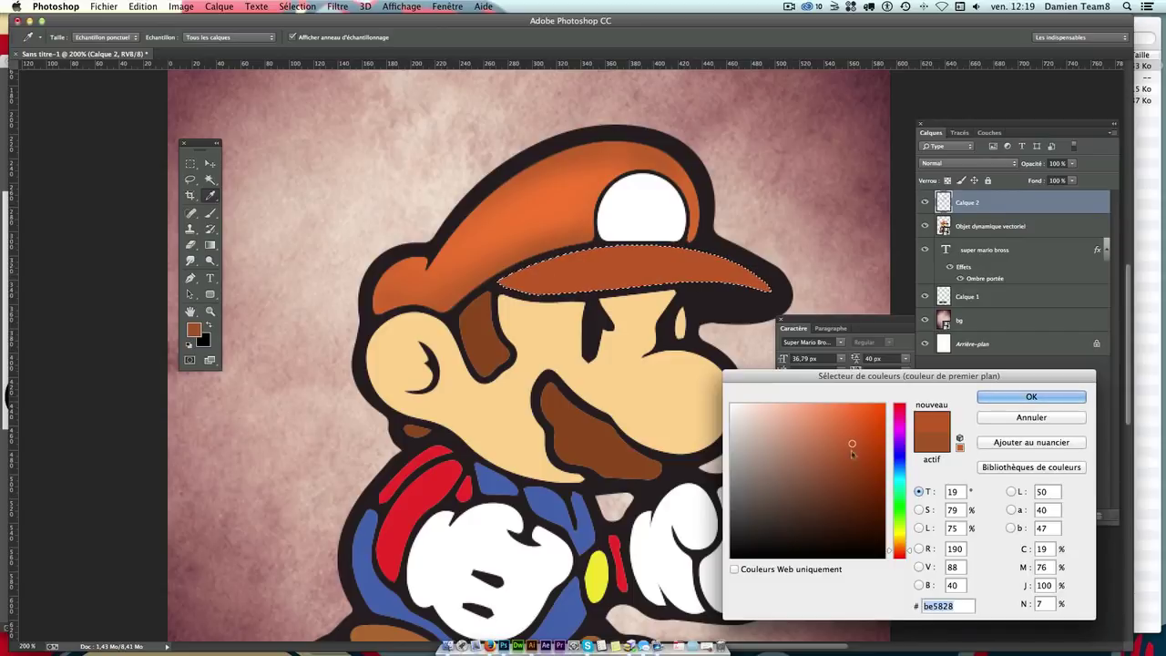
left_click_drag(852, 461, 850, 475)
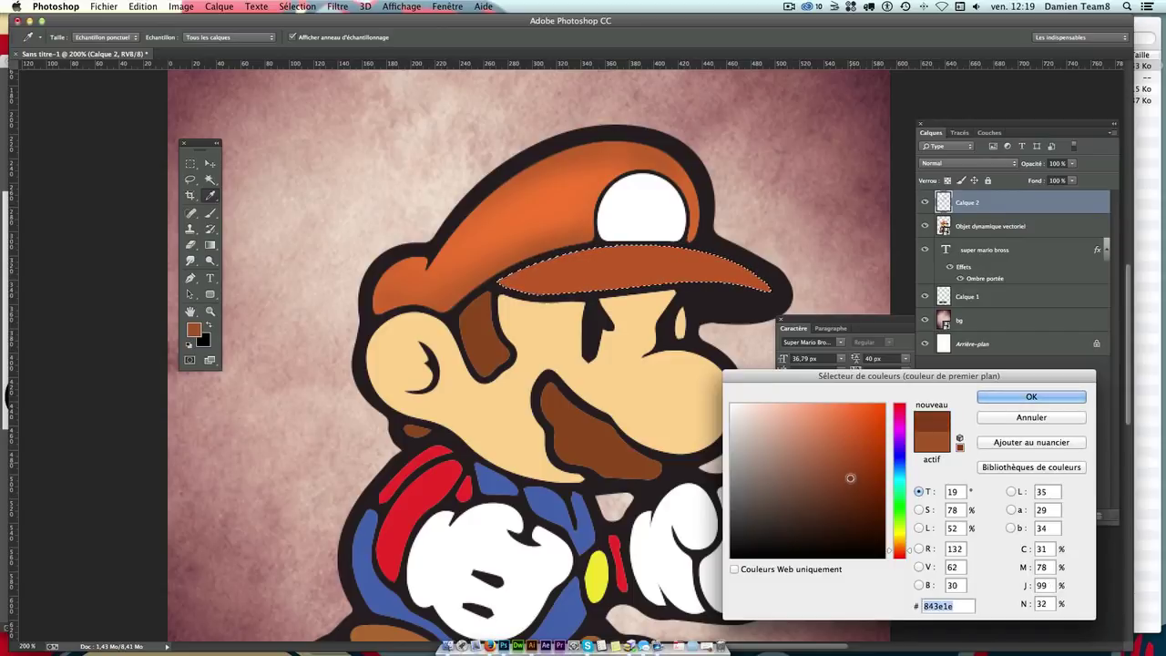
key("Return")
key("b")
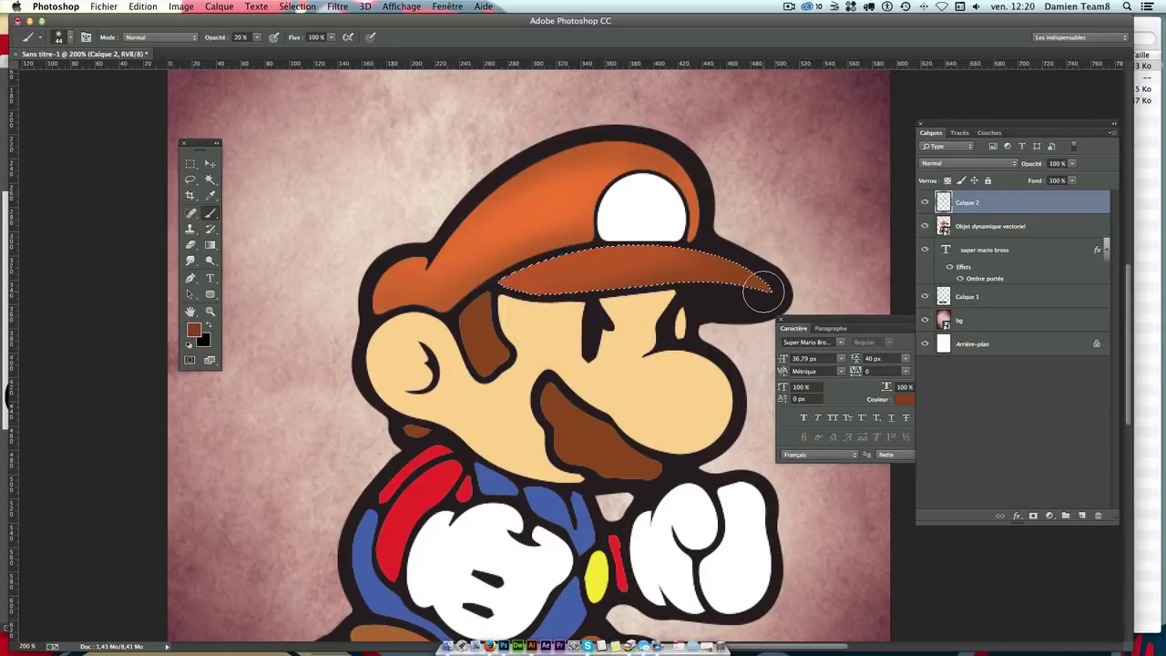
Step: Clear the selection and Magic Wand-select Mario's face skin on the vector layer
key("ctrl+d")
left_click(978, 228)
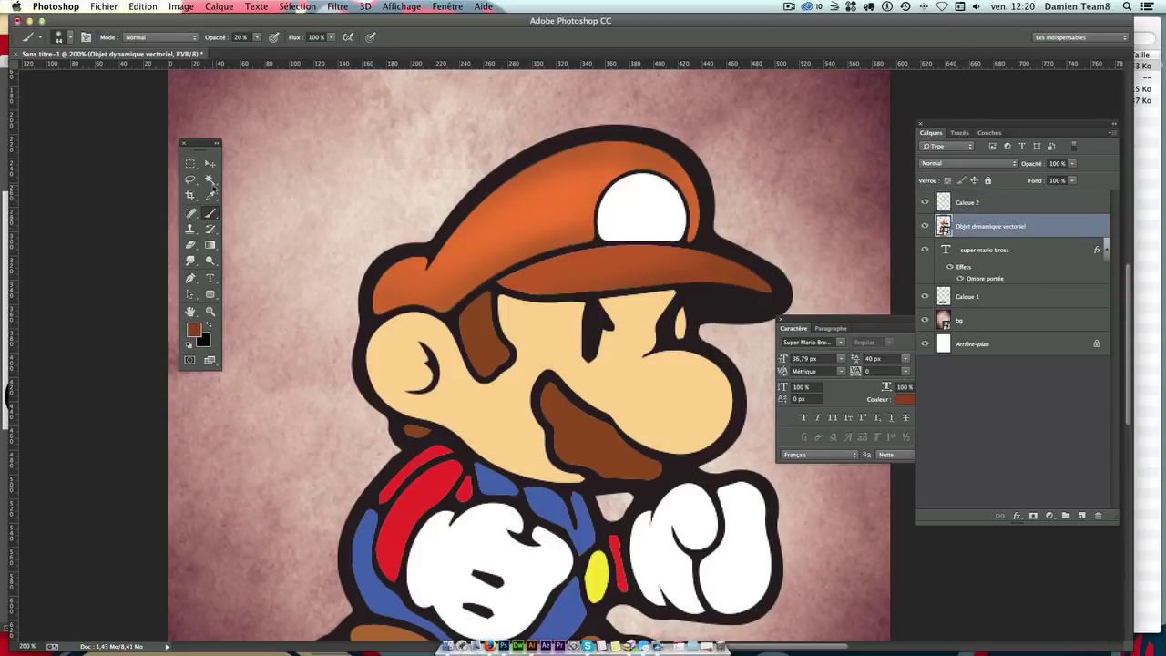
left_click(211, 181)
left_click(542, 325)
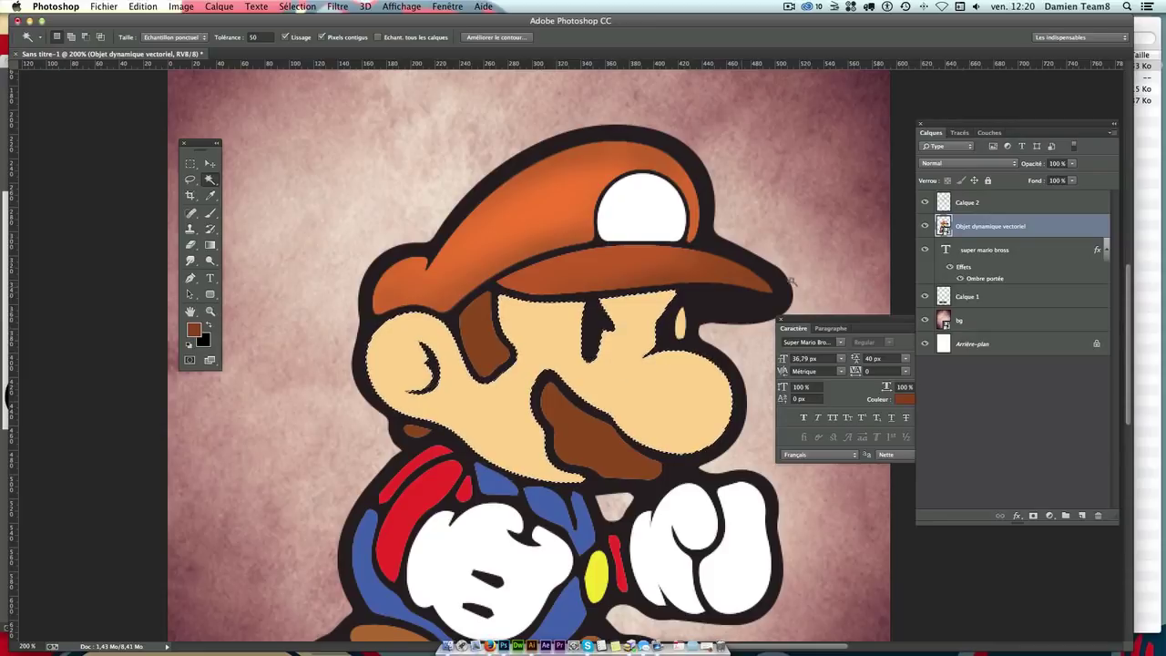
Step: On Calque 2, darken the sampled skin tone to d1ad78 and brush it under the cap edge
left_click(968, 203)
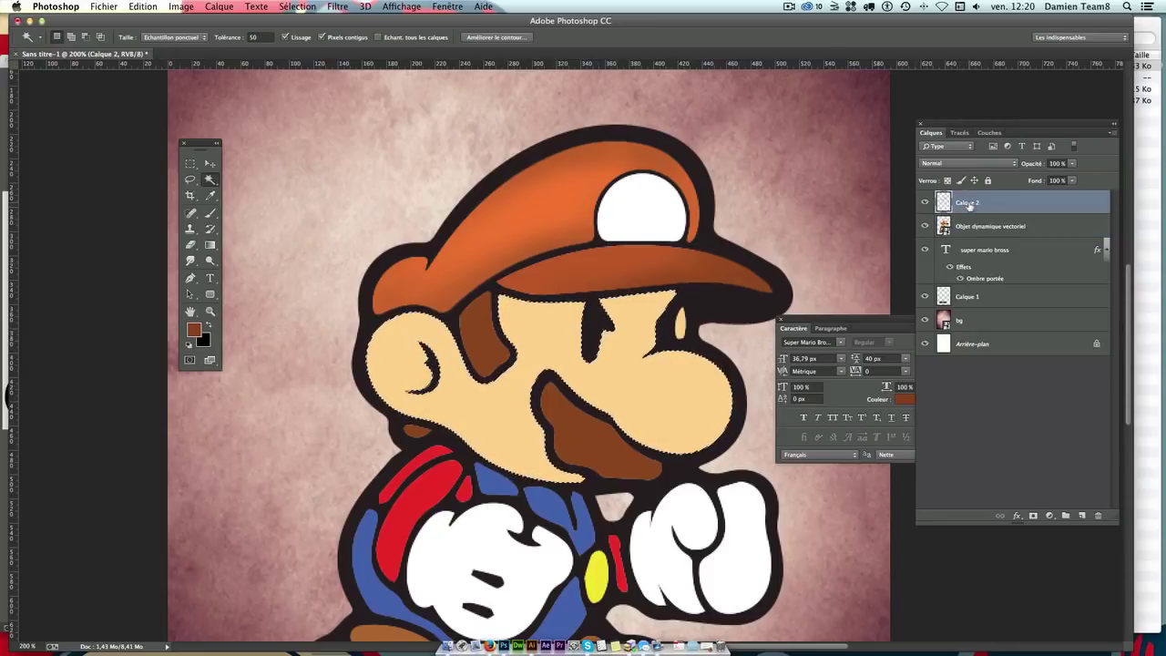
left_click(193, 329)
left_click(536, 322)
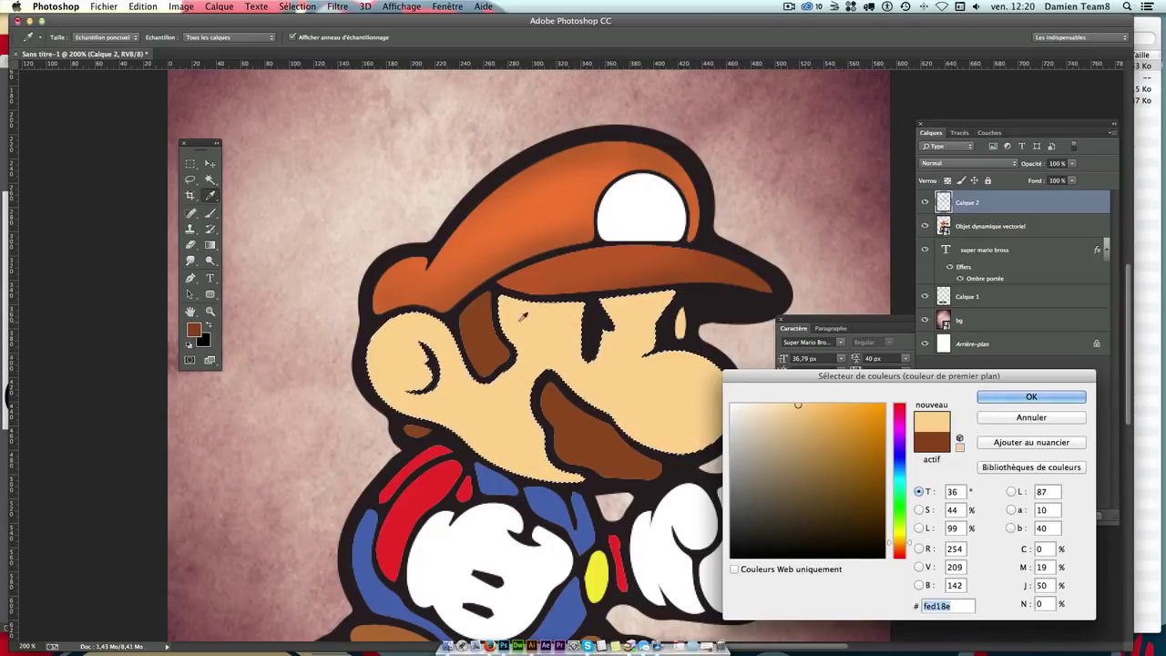
left_click(795, 432)
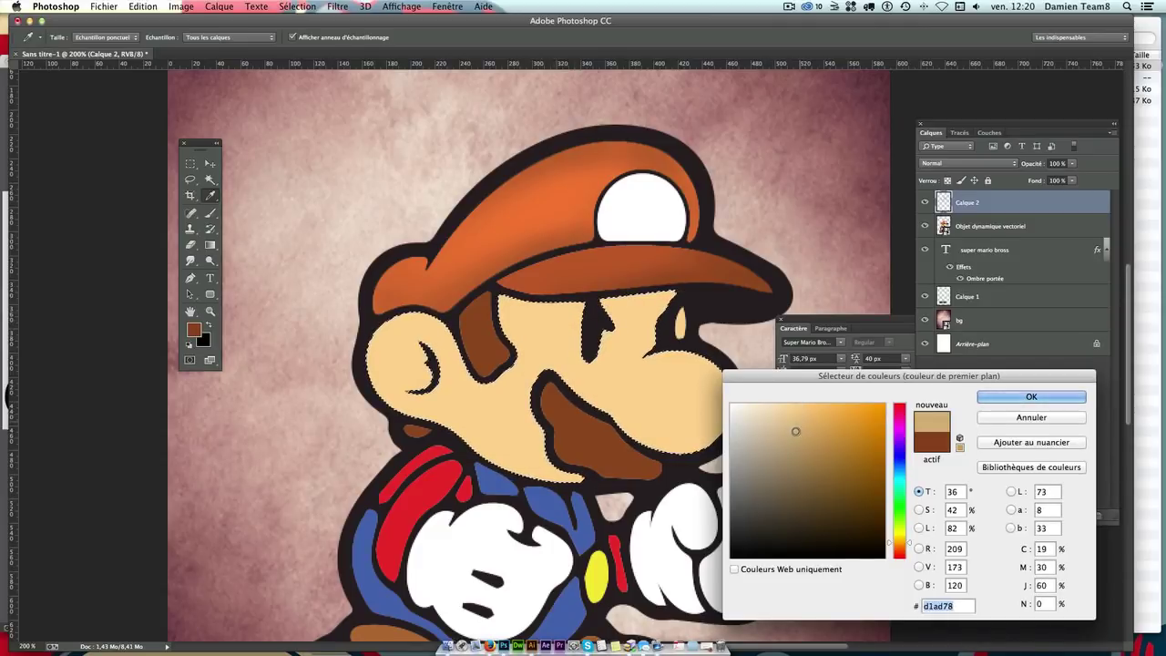
left_click(1031, 396)
left_click(211, 212)
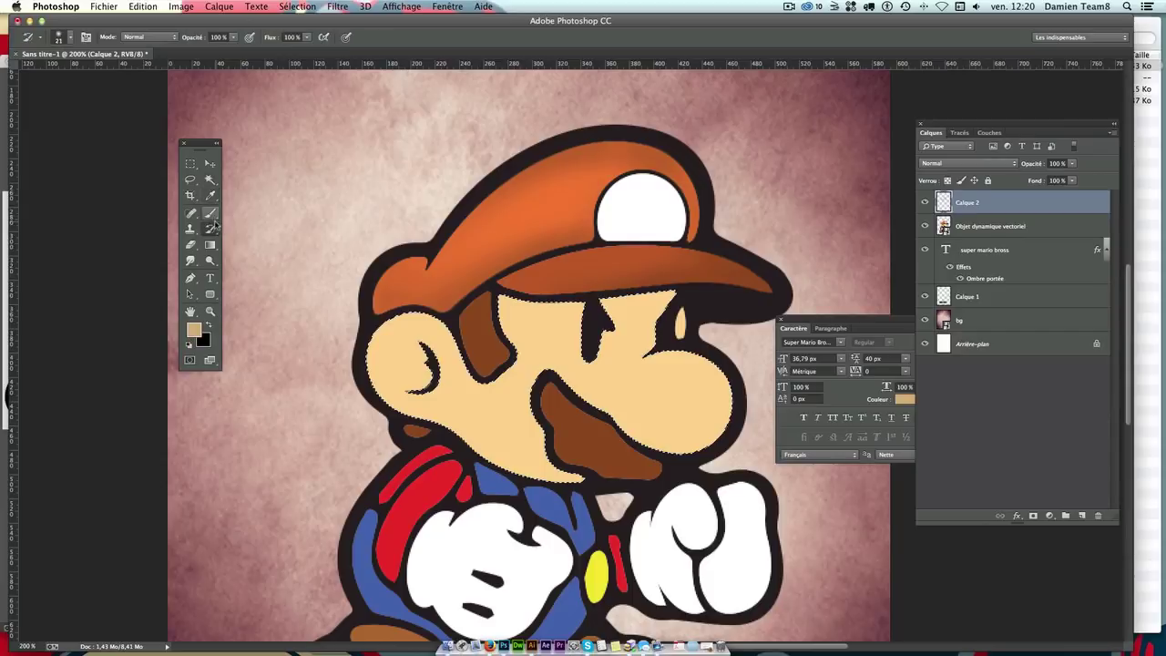
left_click(212, 213)
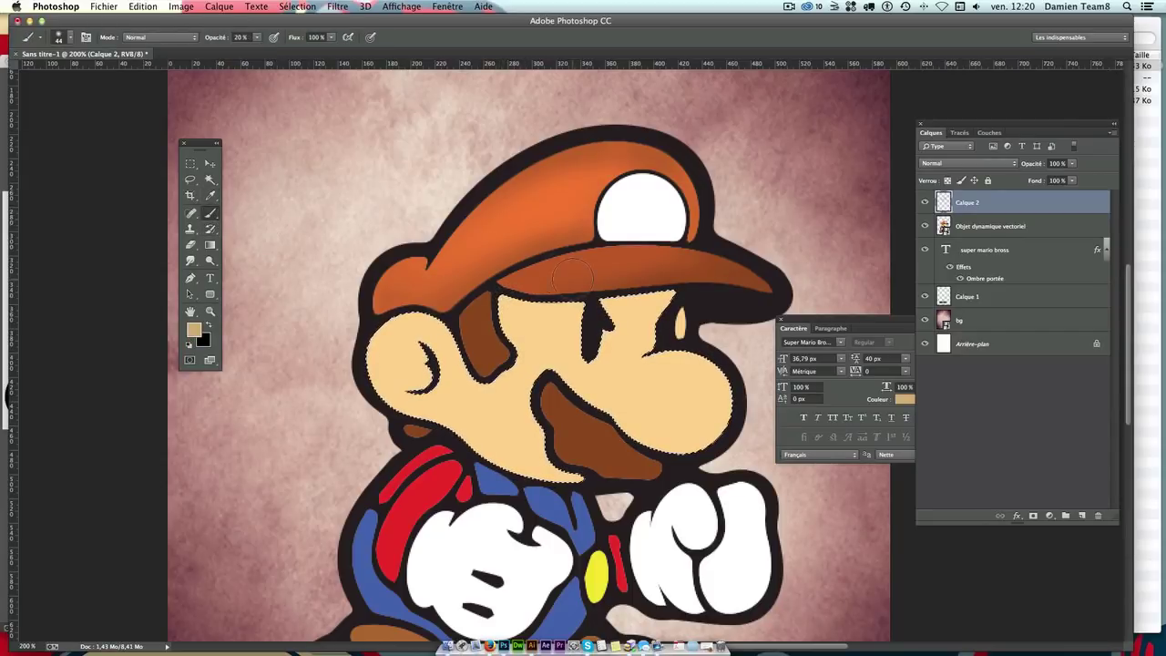
left_click_drag(526, 297, 557, 279)
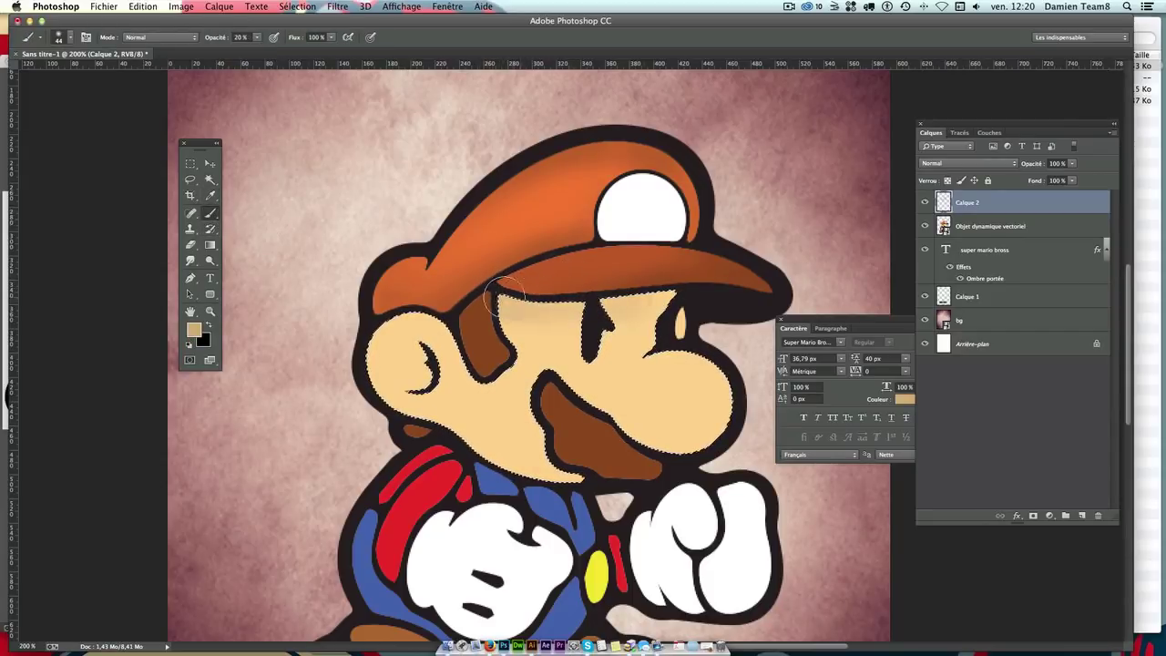
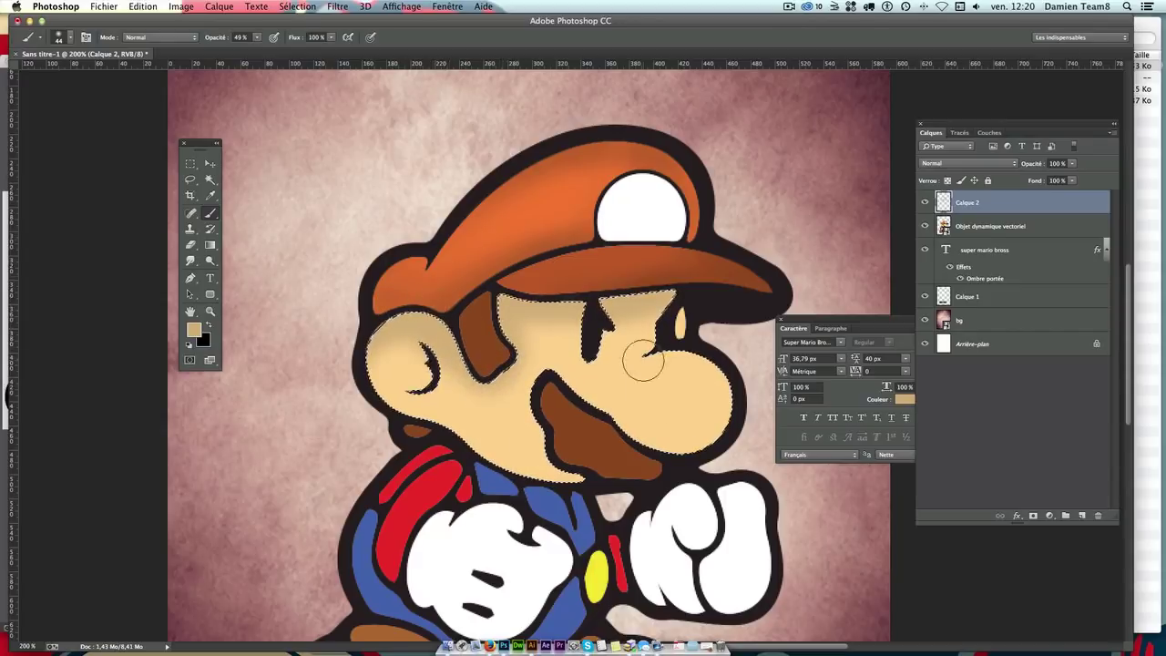
Step: Deselect, then set Calque 2's blend mode to Produit after briefly trying Obscurcir
key("ctrl+d")
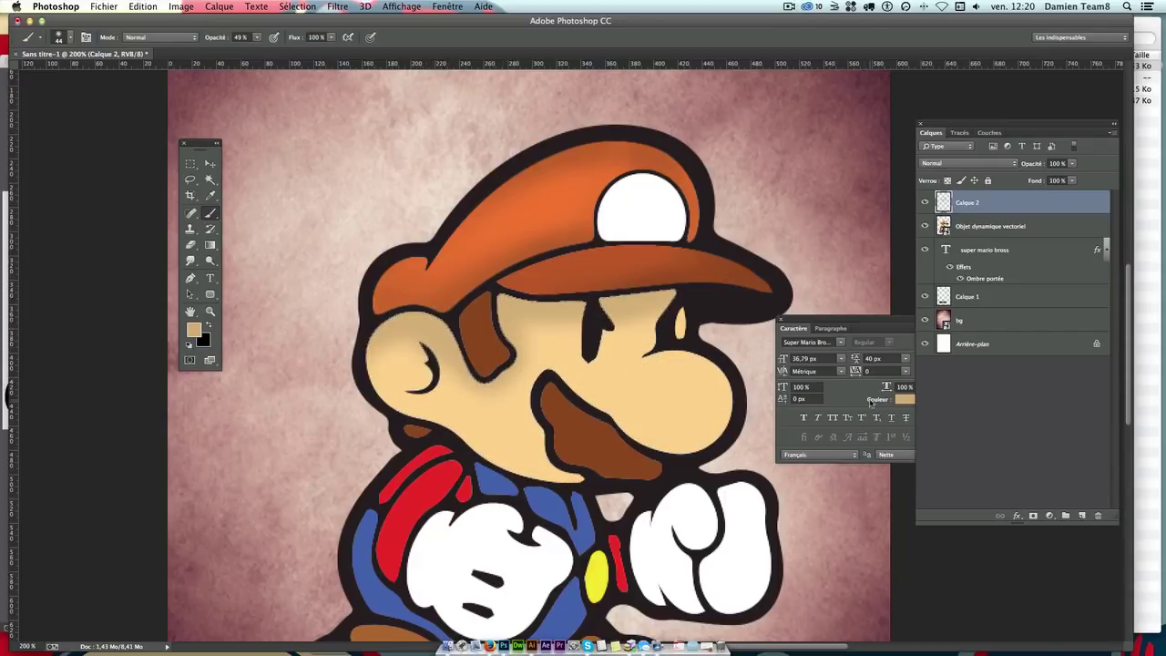
key("ctrl+minus")
key("ctrl+minus")
key("ctrl+minus")
key("ctrl+1")
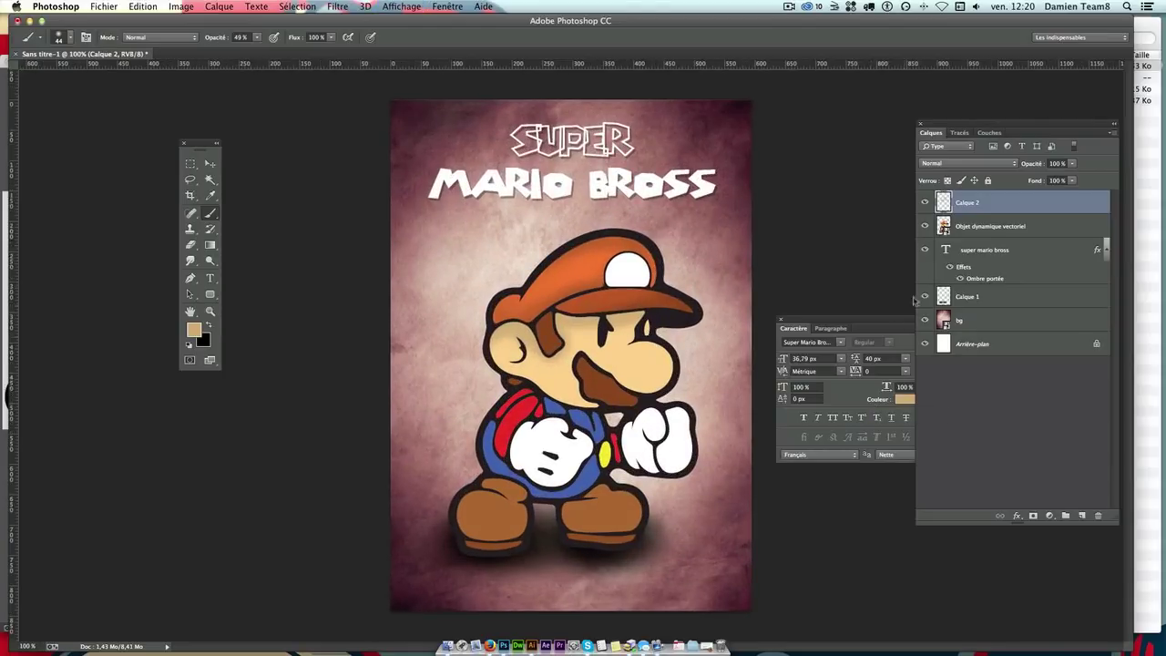
left_click(952, 163)
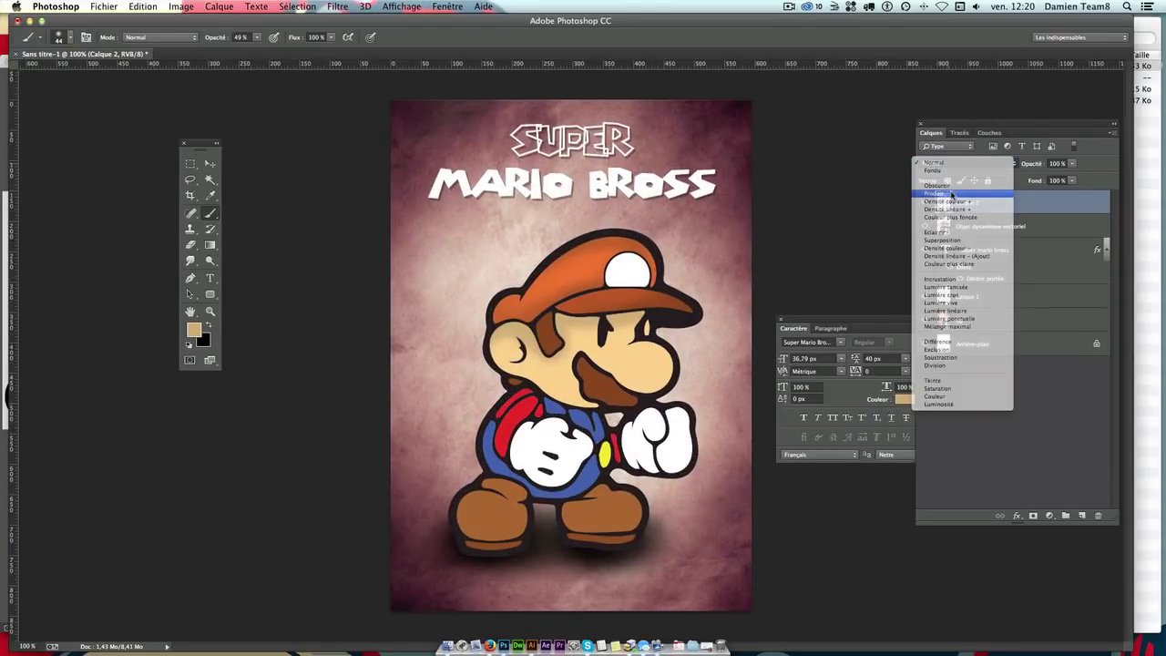
left_click(948, 196)
left_click(937, 165)
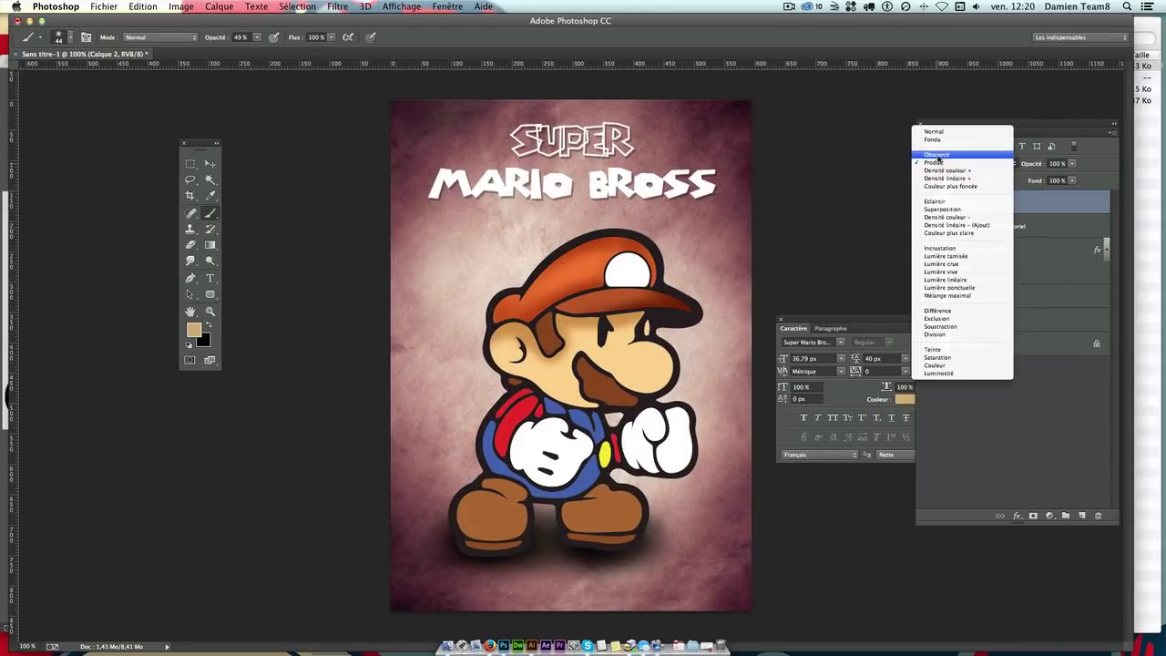
left_click(937, 156)
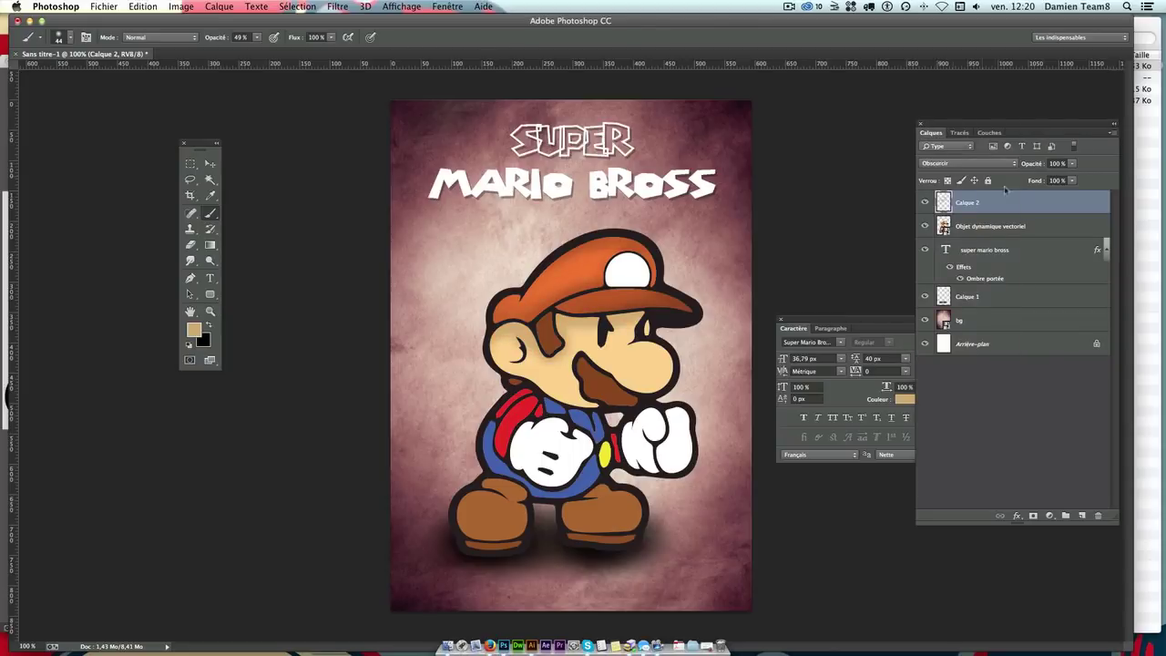
left_click(964, 164)
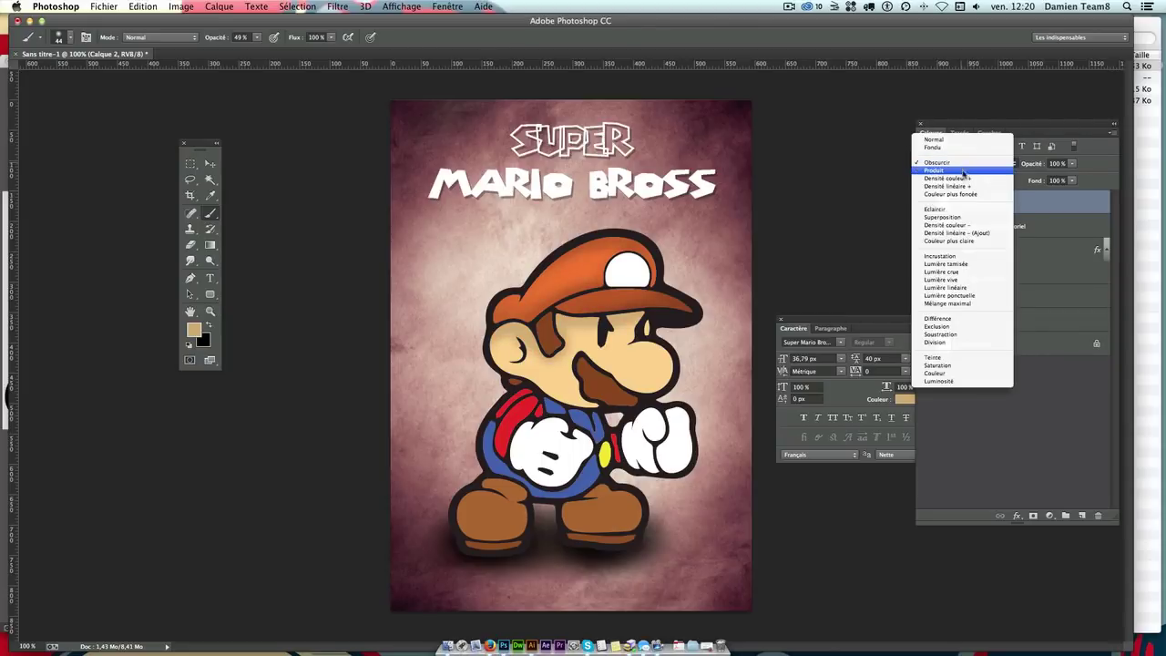
left_click(961, 173)
Step: Lower Calque 2's opacity to 73%
key("super+plus")
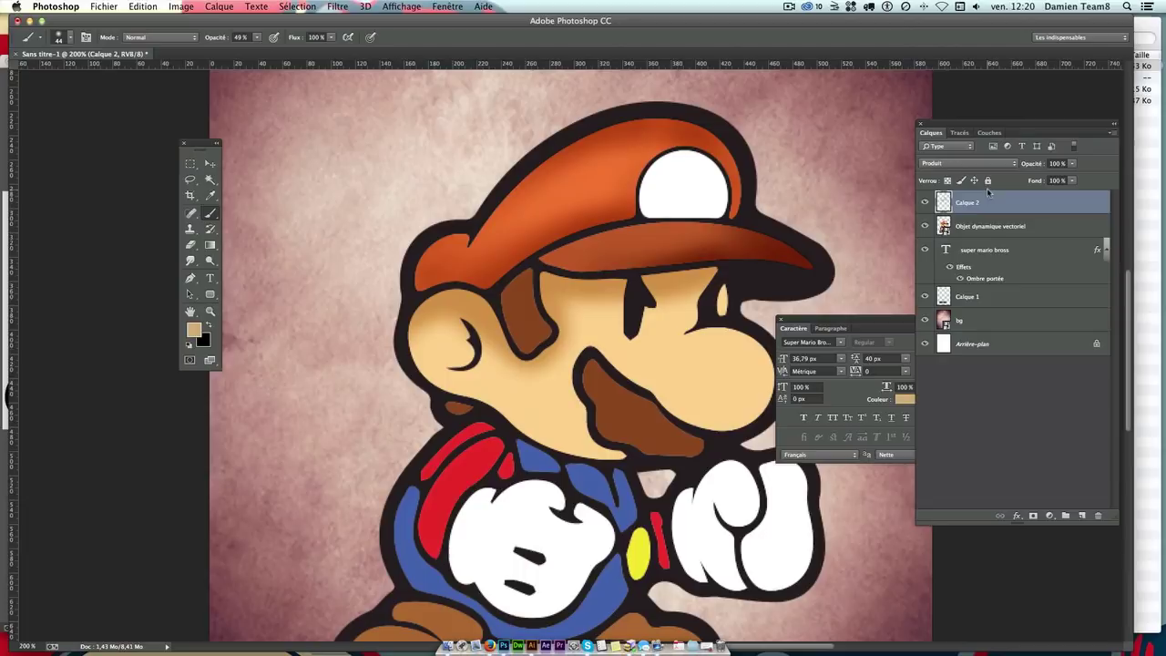
left_click(1070, 167)
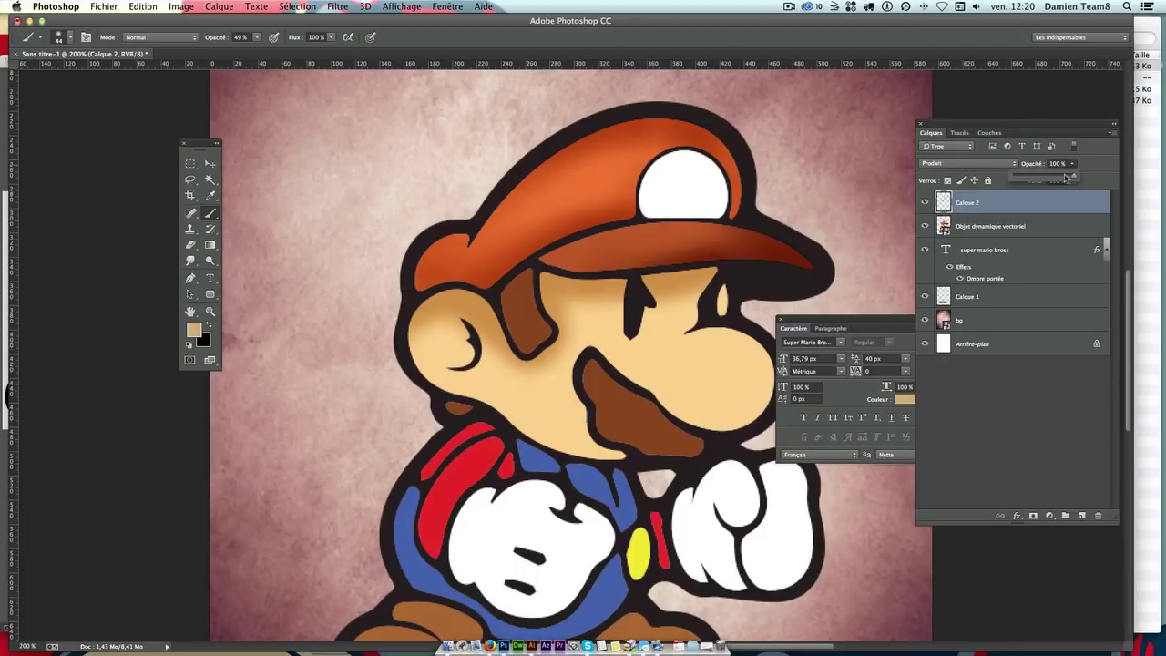
left_click_drag(1063, 176, 1054, 178)
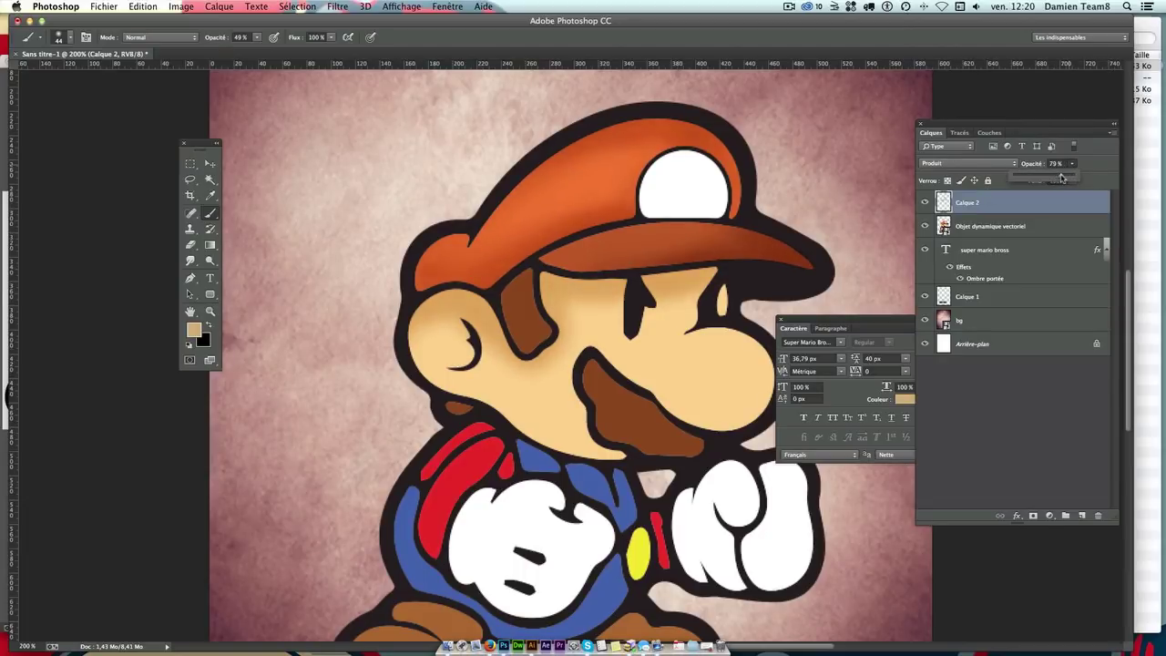
key("super+minus")
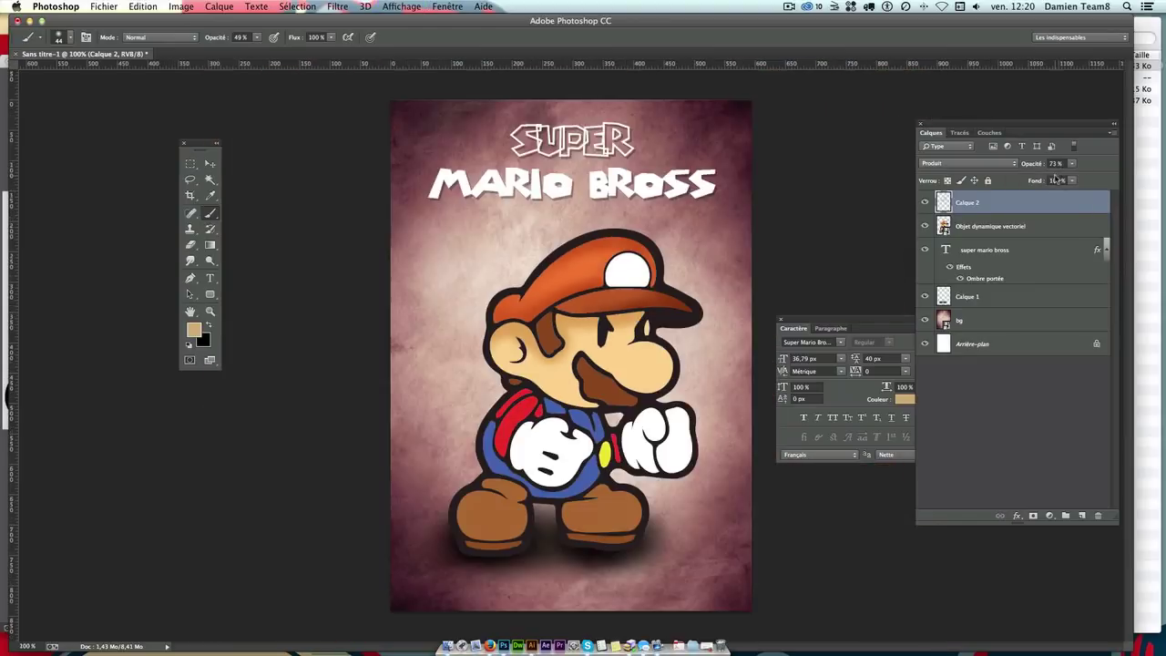
Step: Add new layer Calque 3 and Magic Wand-select Mario's orange cap on the artwork layer
left_click(981, 235)
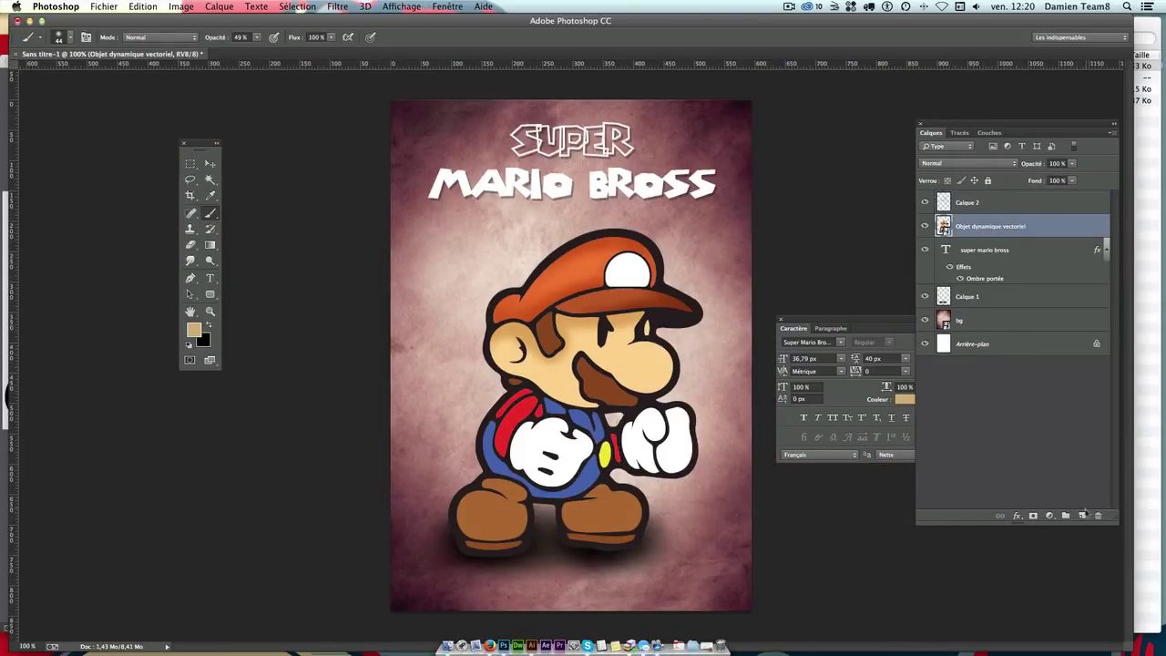
left_click(1084, 514)
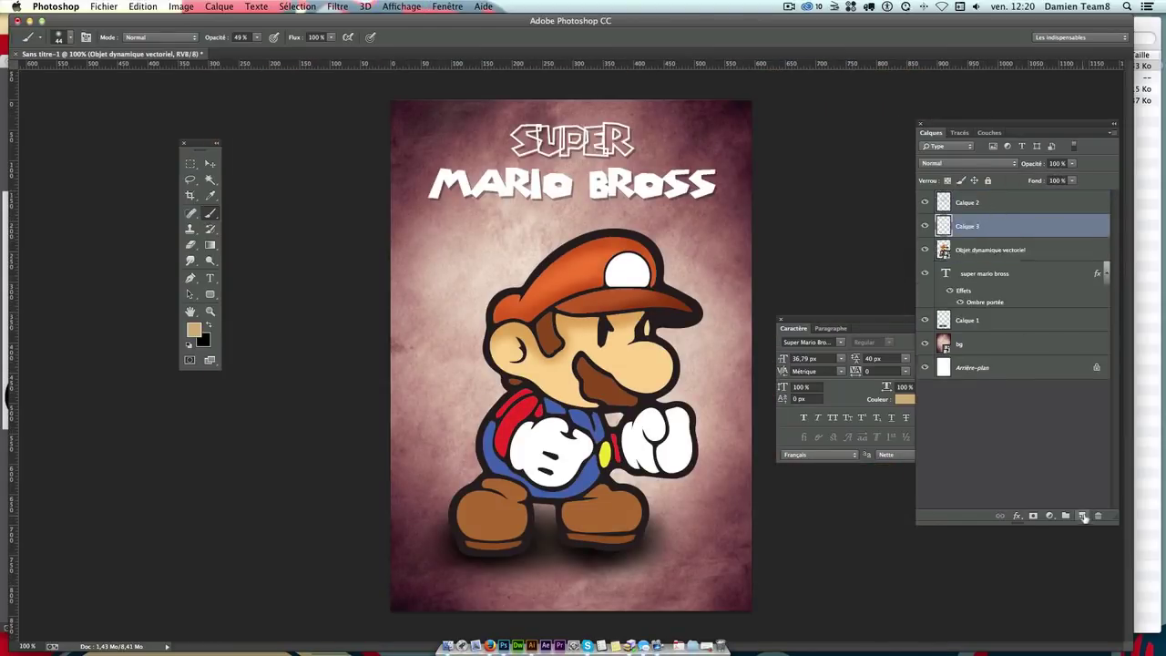
left_click(982, 256)
left_click(209, 179)
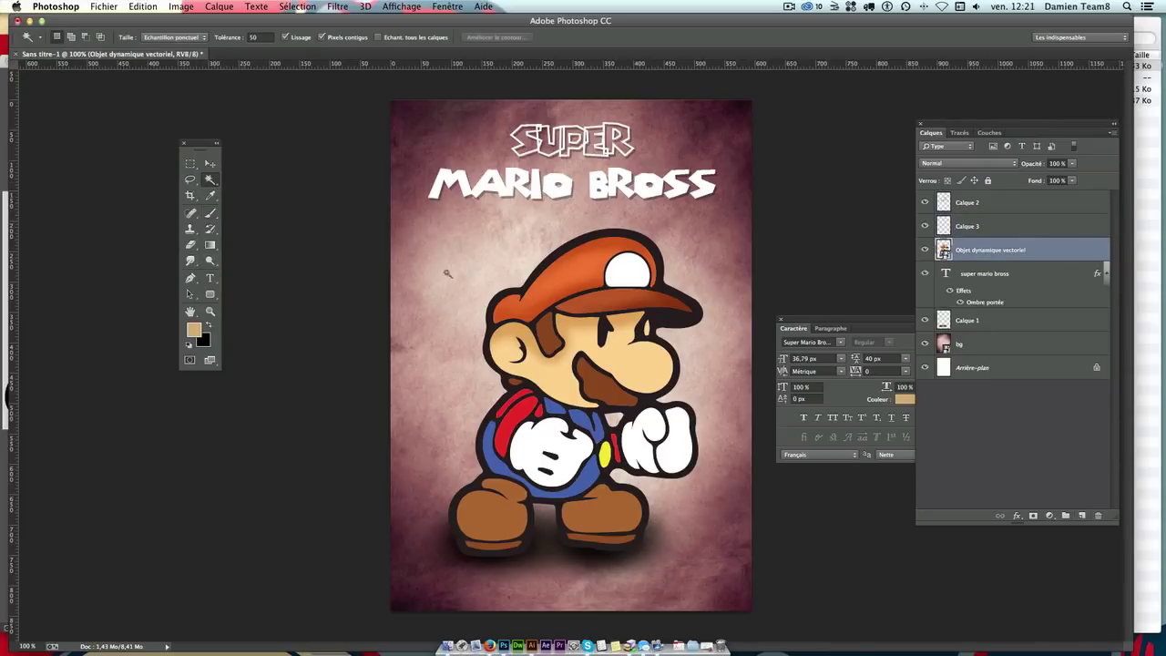
left_click(506, 315)
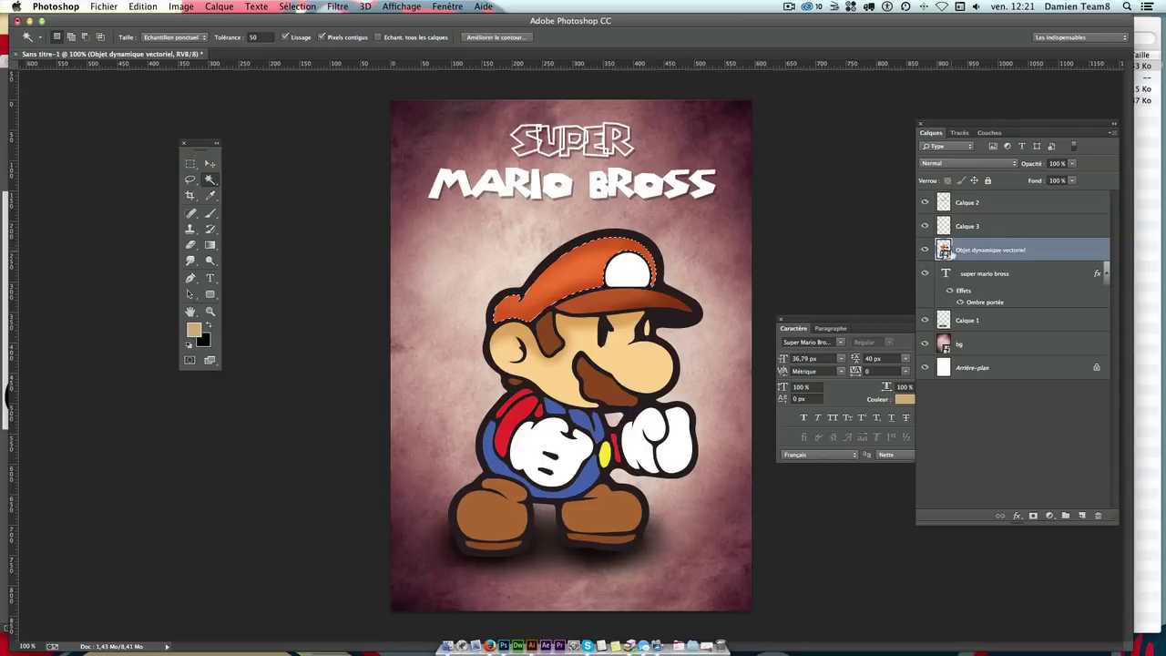
left_click(993, 226)
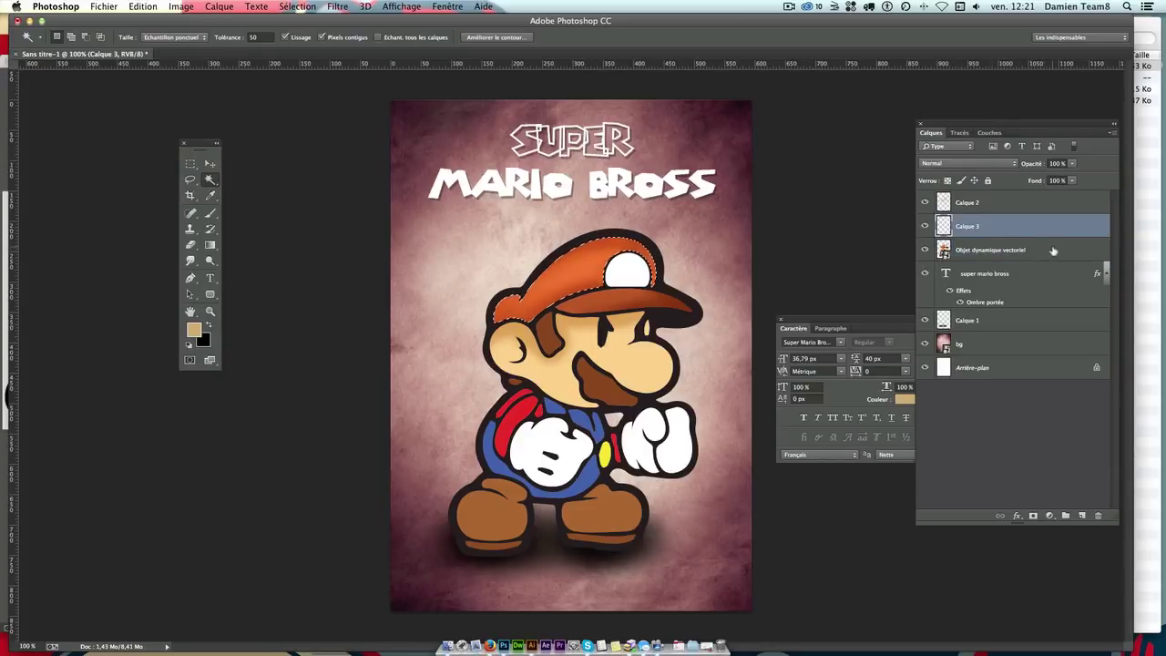
key("ctrl+plus")
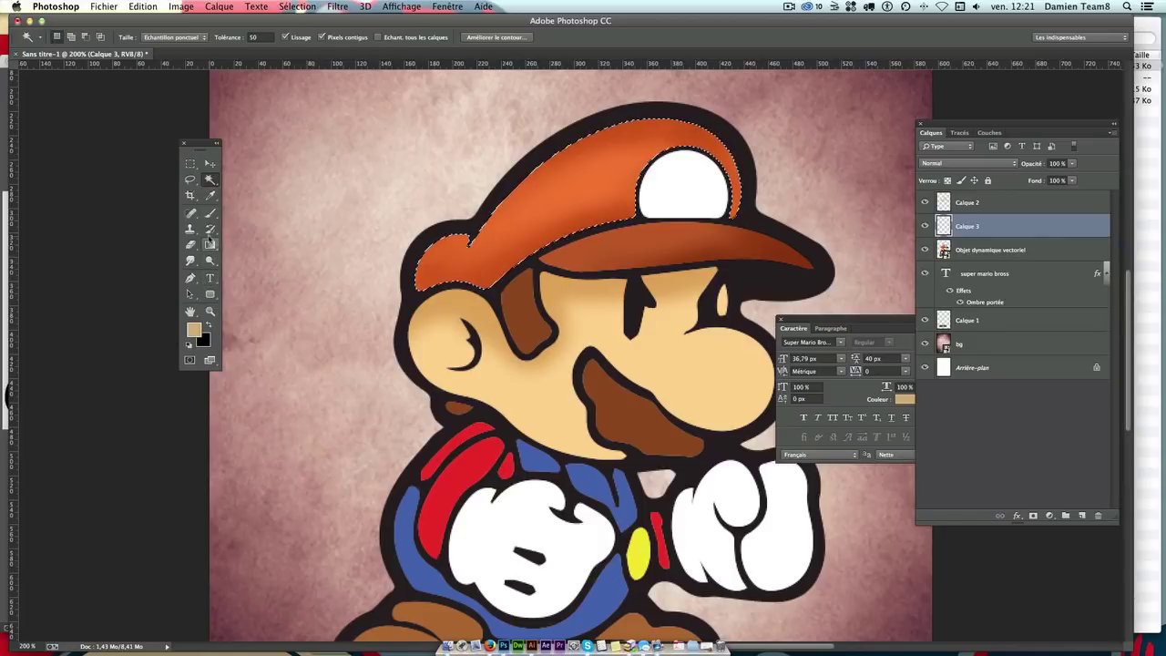
Step: Set the foreground colour to a lighter, yellower orange than the cap
left_click(196, 333)
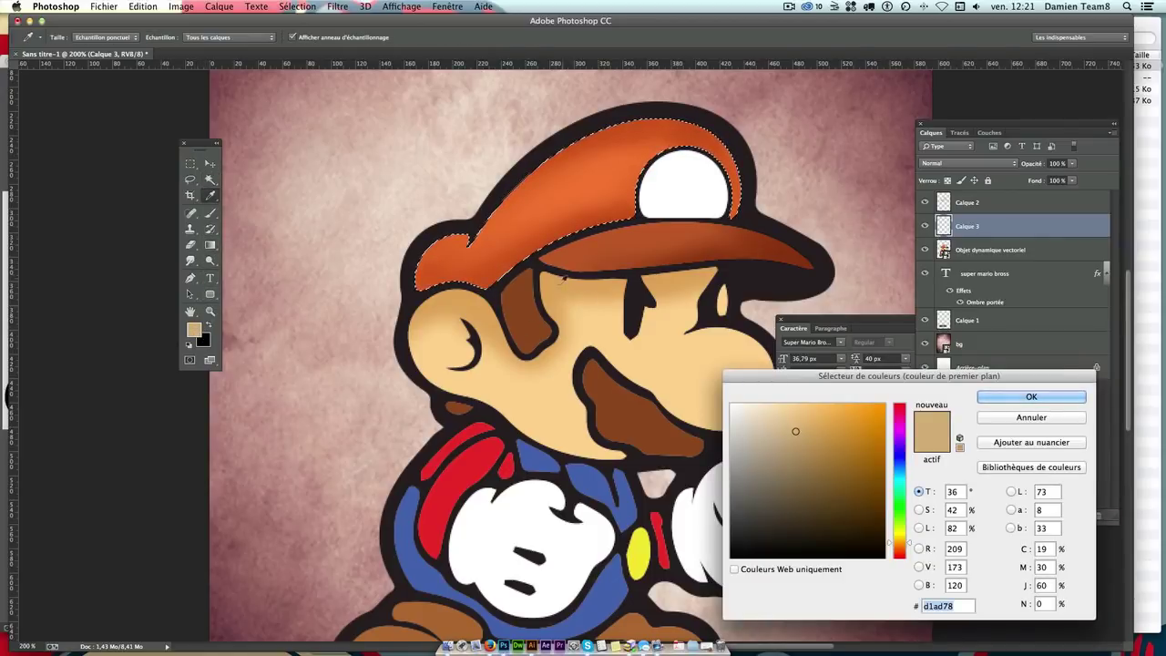
left_click(565, 212)
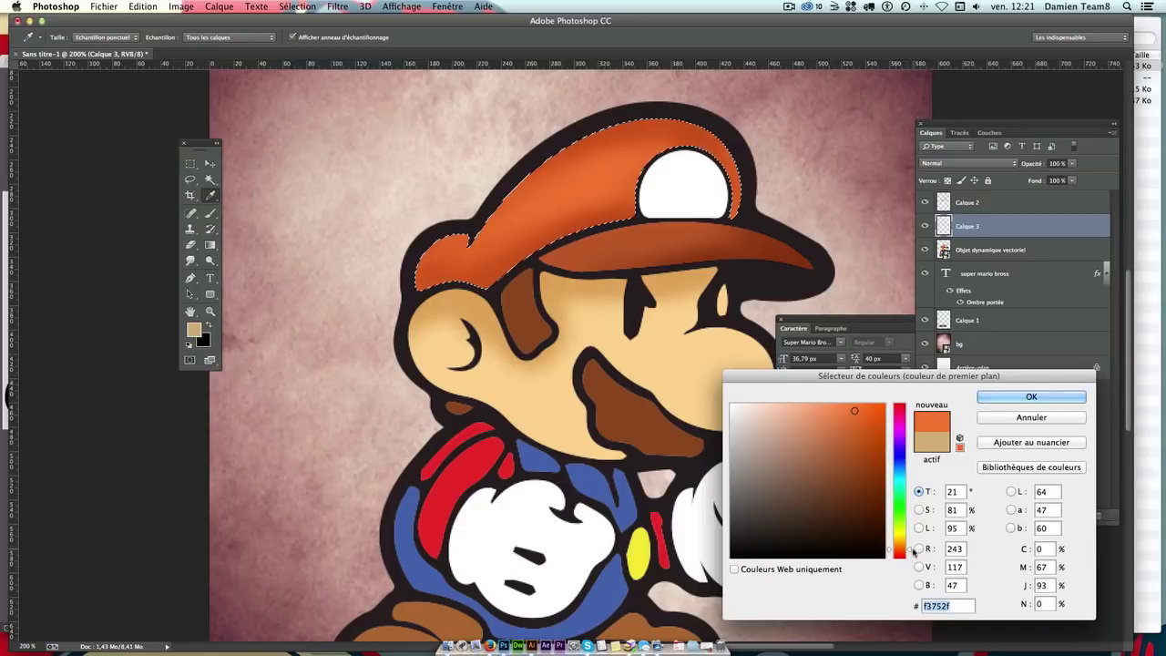
left_click(909, 545)
left_click(833, 404)
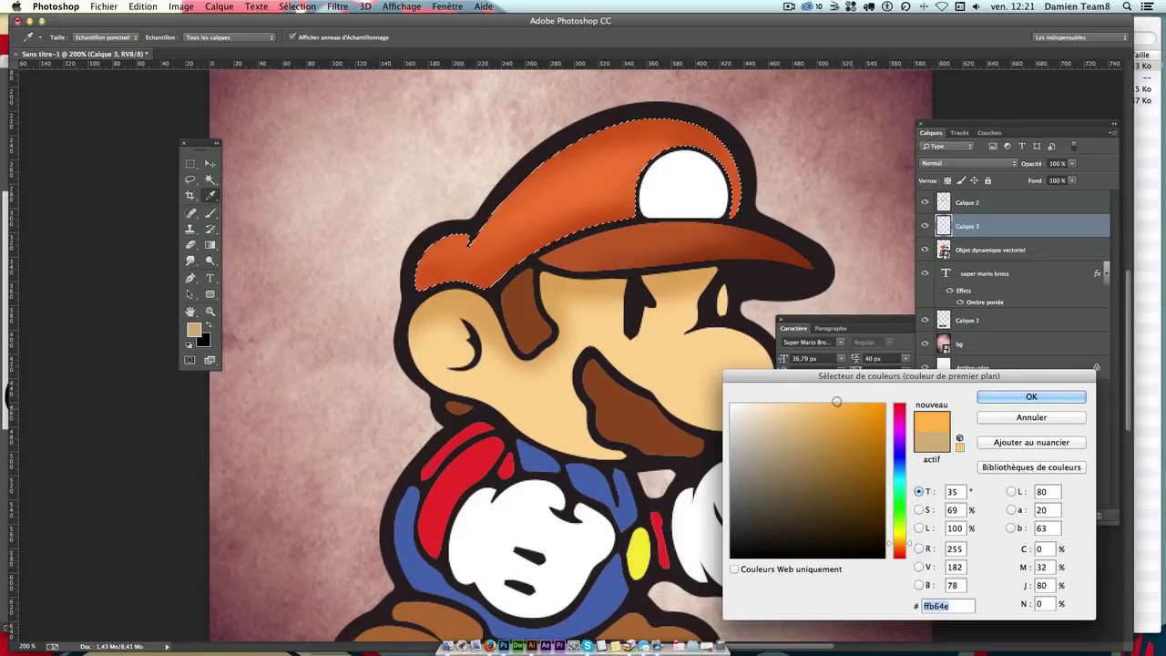
key("Return")
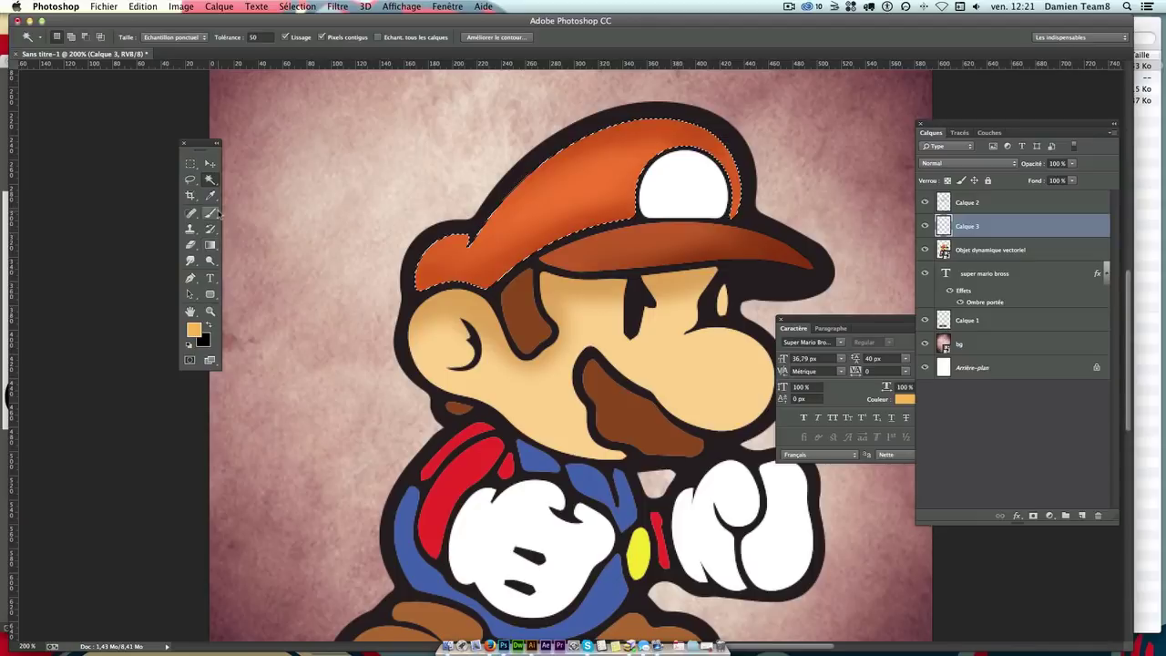
Step: Brush light orange highlights across the cap front on Calque 3, then deselect
left_click(210, 214)
mouse_move(428, 241)
left_mouse_down()
mouse_move(462, 239)
mouse_move(520, 150)
mouse_move(474, 241)
mouse_move(471, 228)
left_mouse_up()
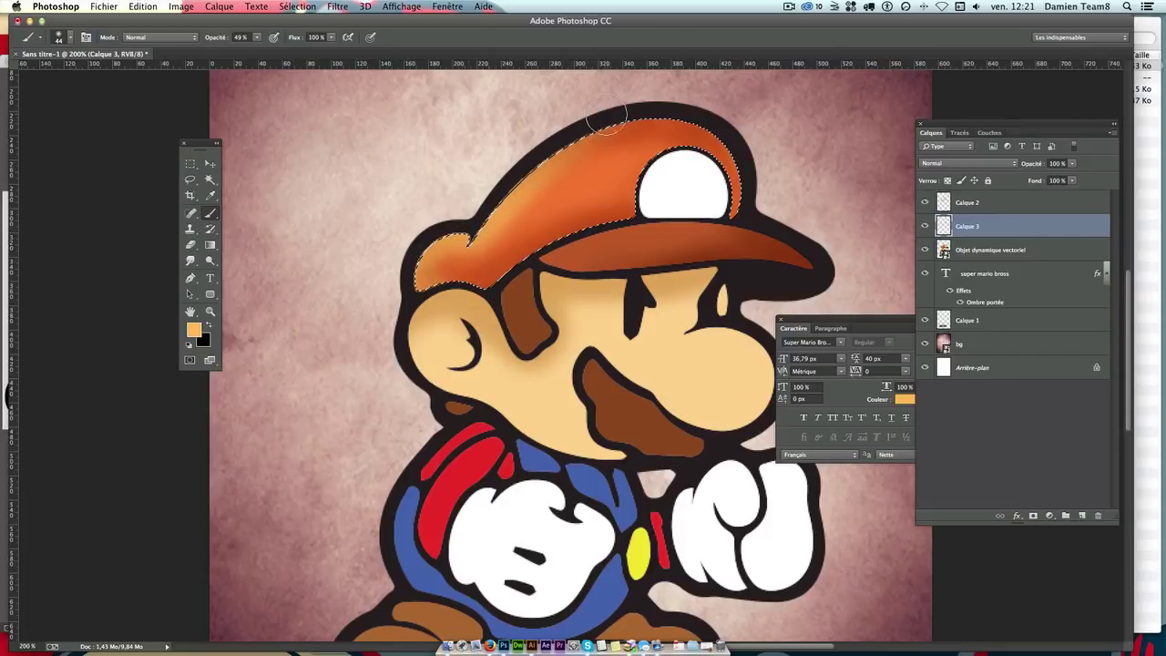
key("ctrl+d")
key("ctrl+minus")
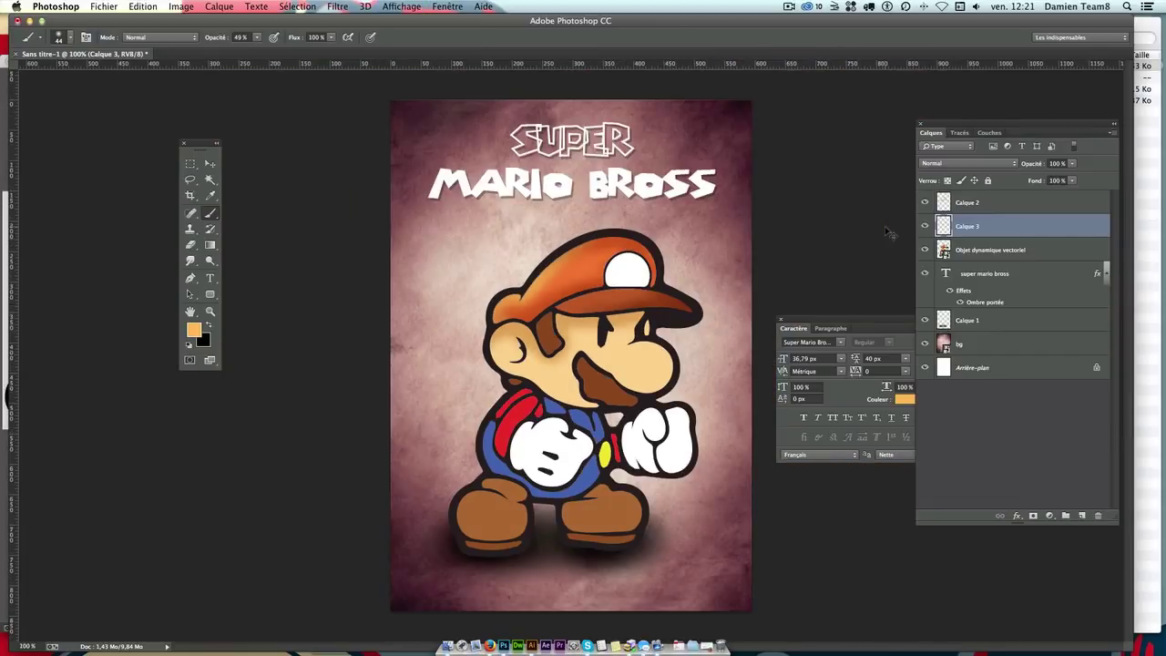
Step: Set Calque 3 to Incrustation blending after comparing Produit and Lumière tamisée
left_click(966, 164)
left_click(961, 164)
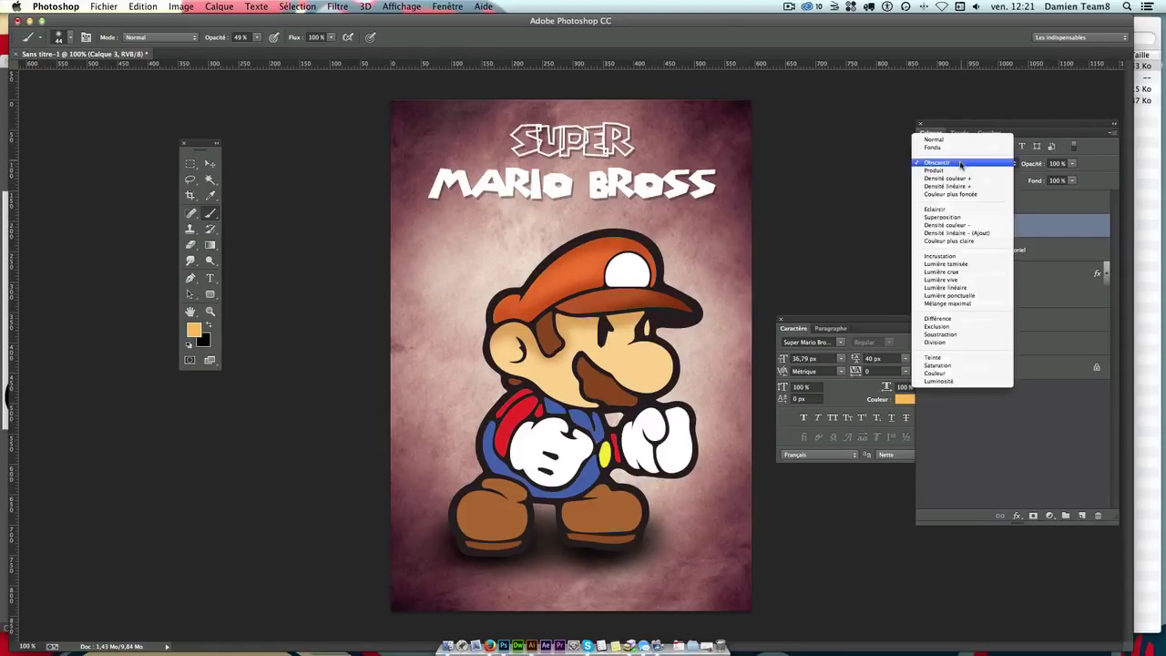
left_click(956, 165)
left_click(957, 163)
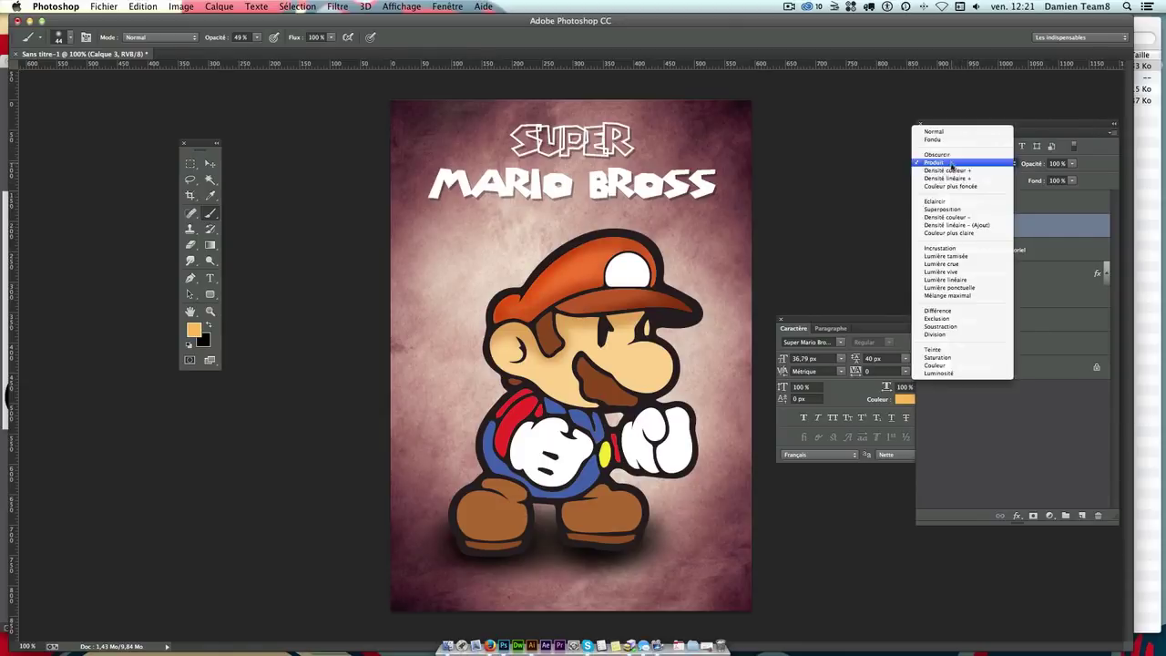
left_click(952, 250)
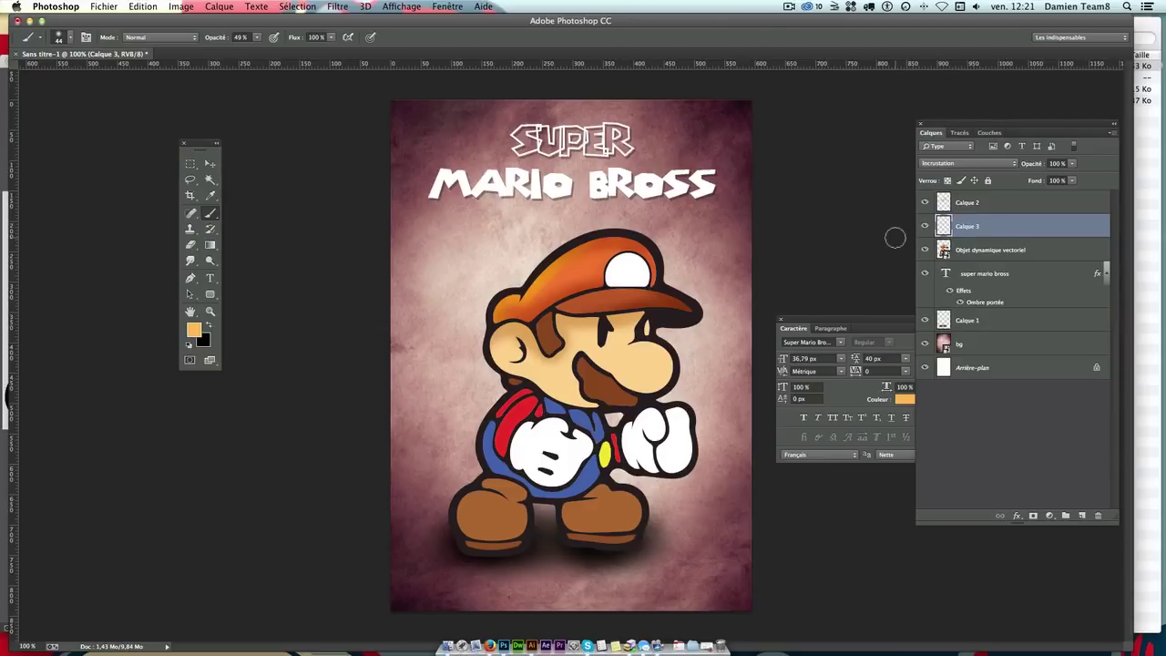
left_click(968, 164)
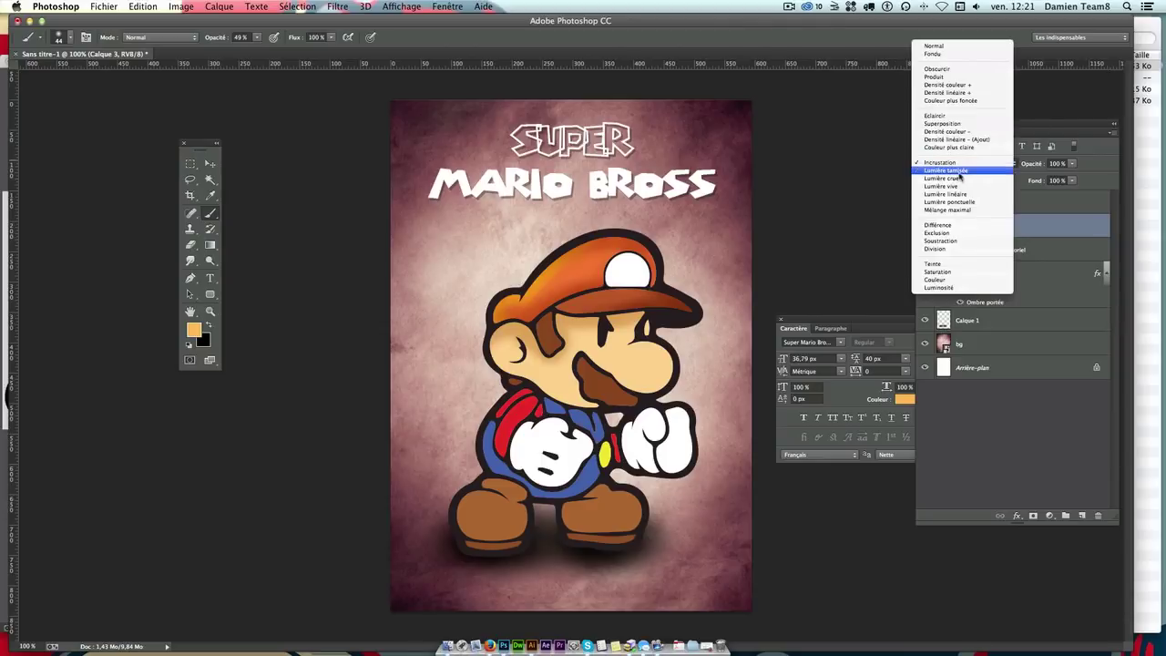
left_click(961, 174)
left_click(965, 163)
left_click(952, 153)
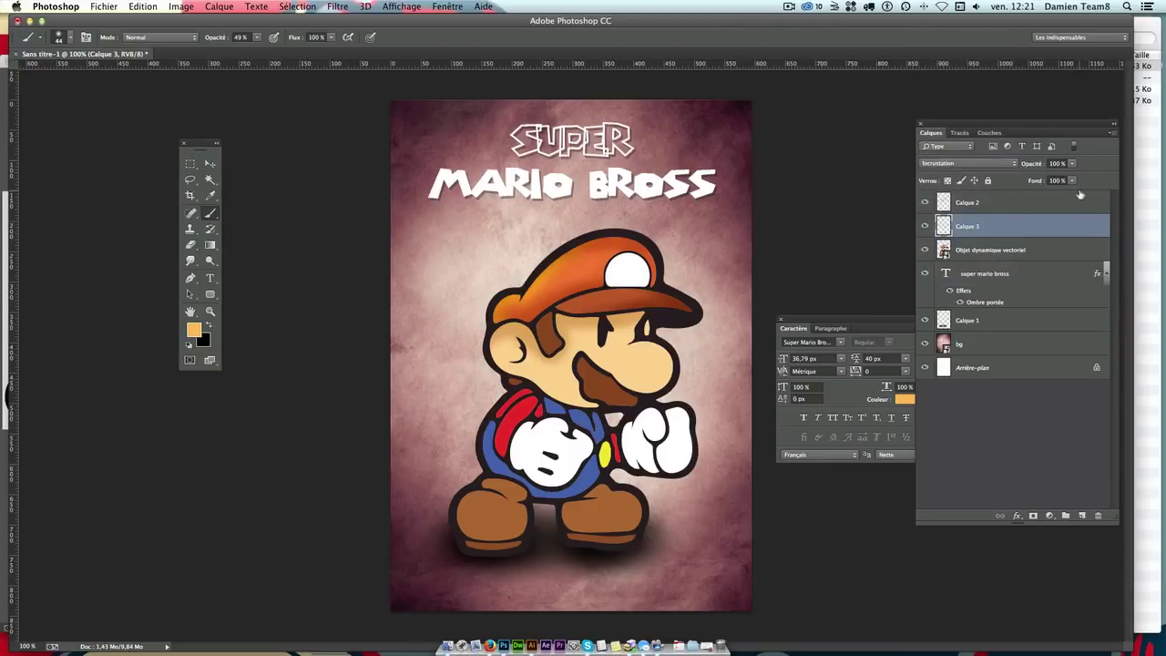
Step: Zoom on Mario's face, then activate the Mario artwork layer with the Magic Wand
key("ctrl+minus")
key("ctrl+plus")
key("ctrl+plus")
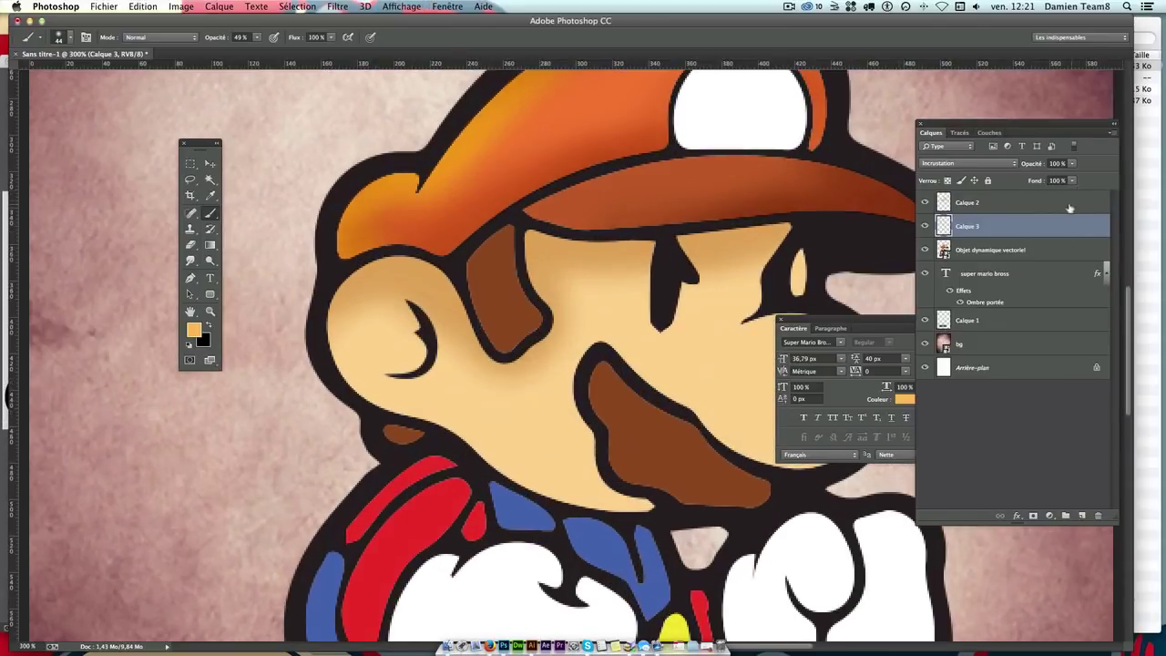
left_click(948, 252)
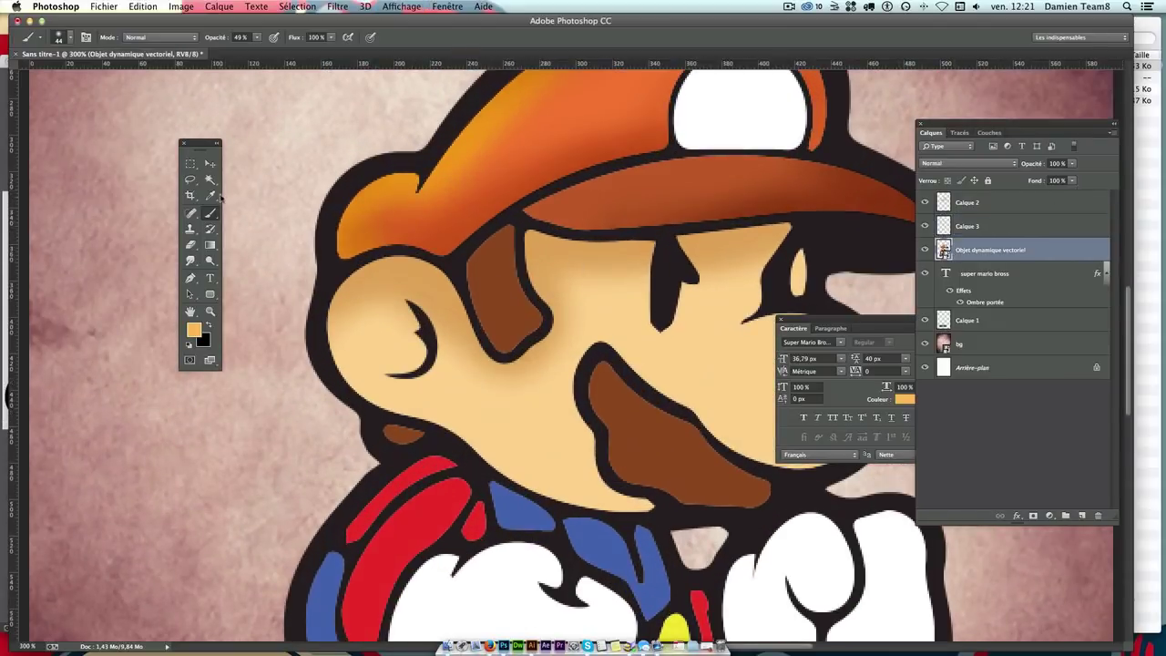
left_click(210, 180)
scroll(515, 332, "down", 5)
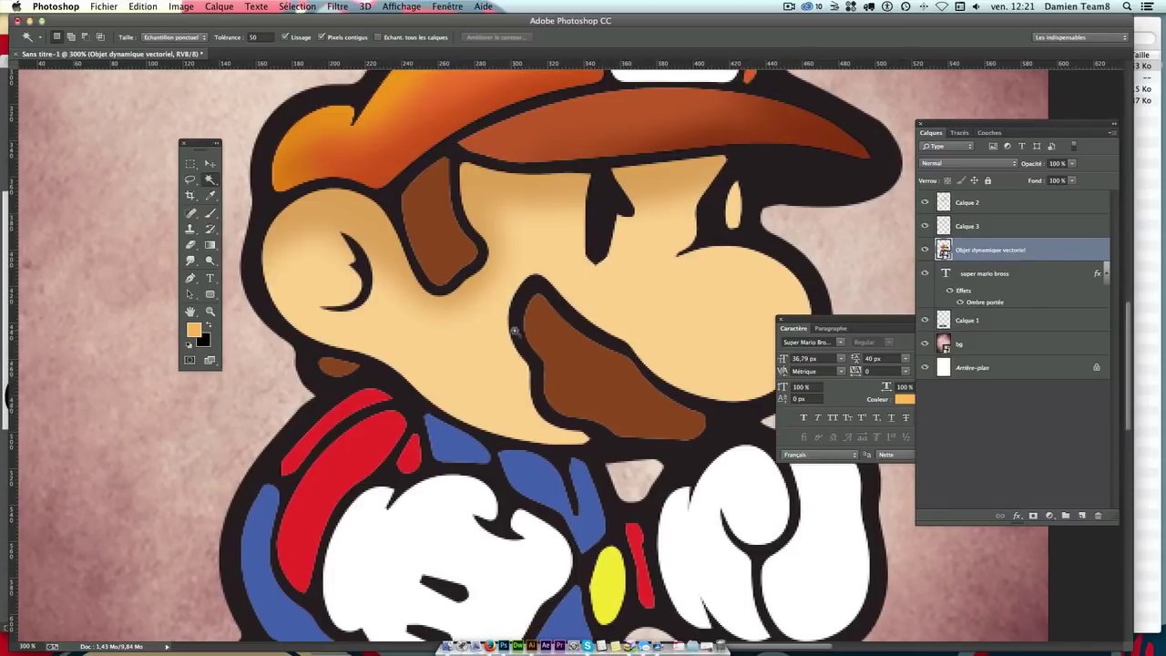
key("ctrl+minus")
key("ctrl+minus")
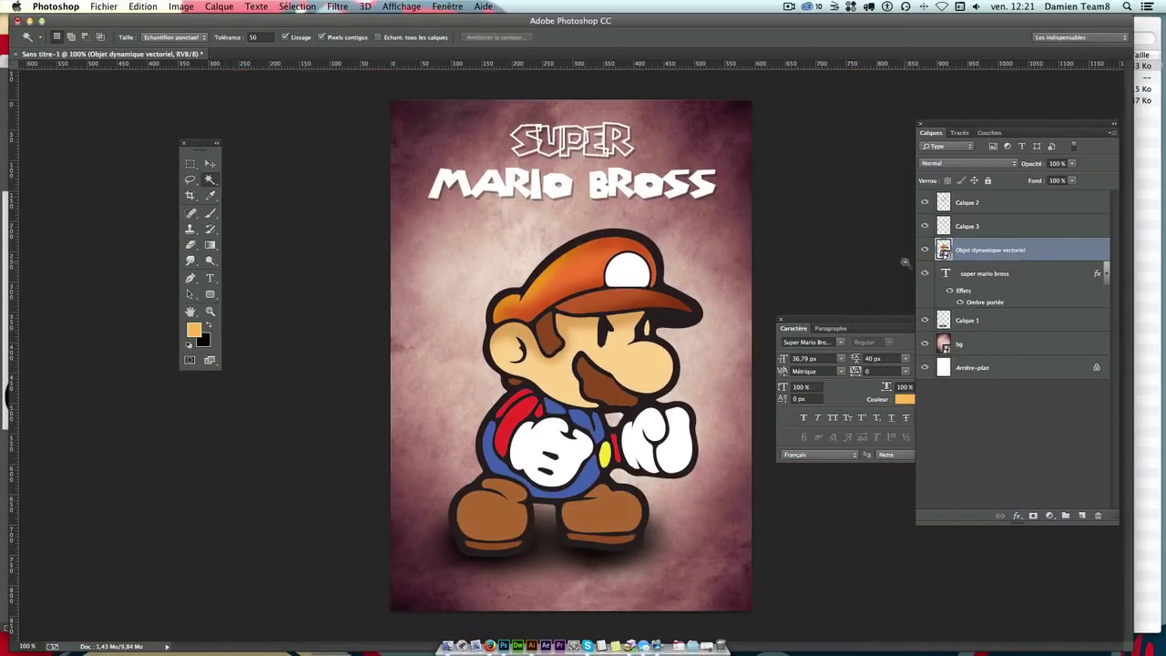
Step: Magic Wand-select Mario's face skin and target Calque 3 with the Brush tool
left_click(647, 372)
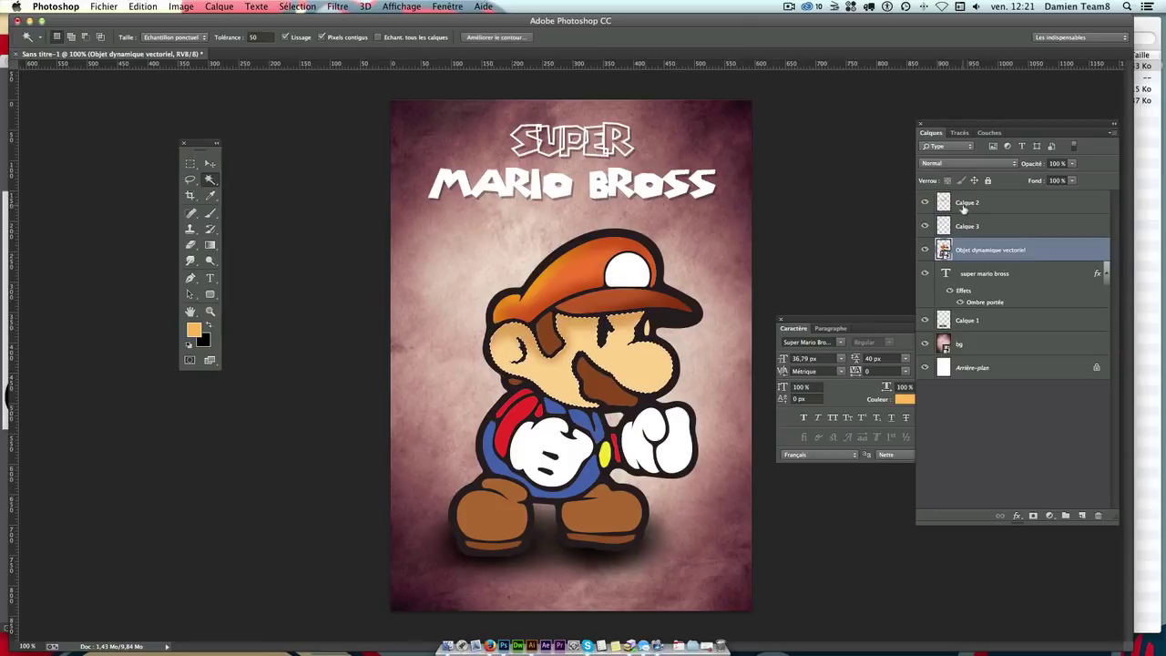
left_click(938, 226)
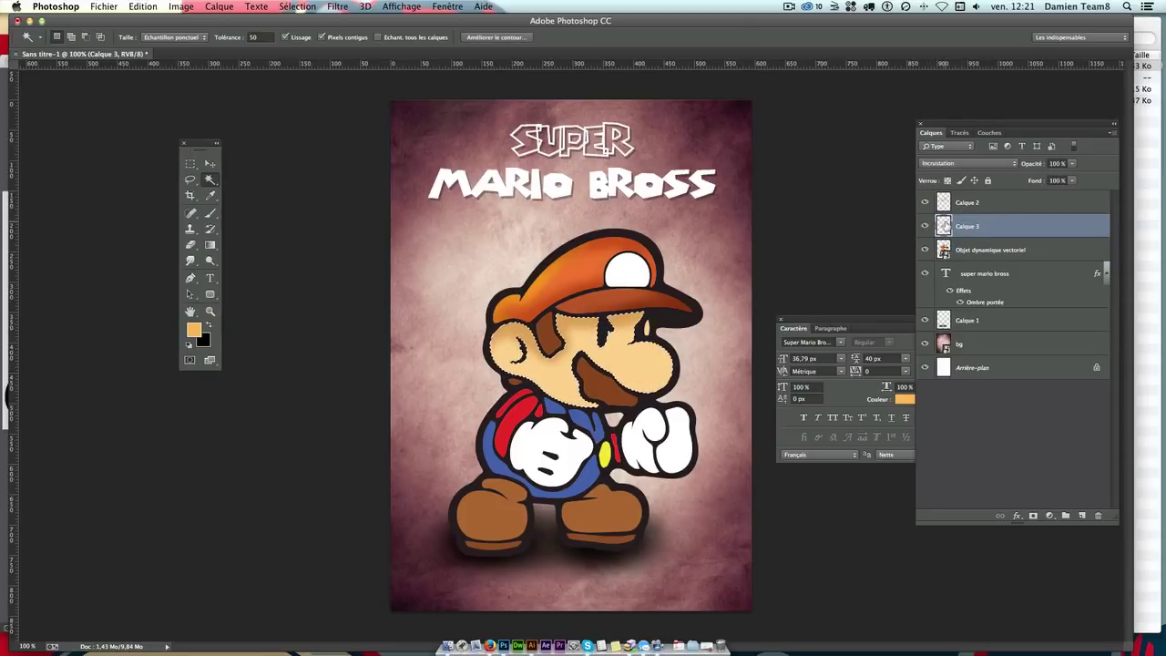
key("super+plus")
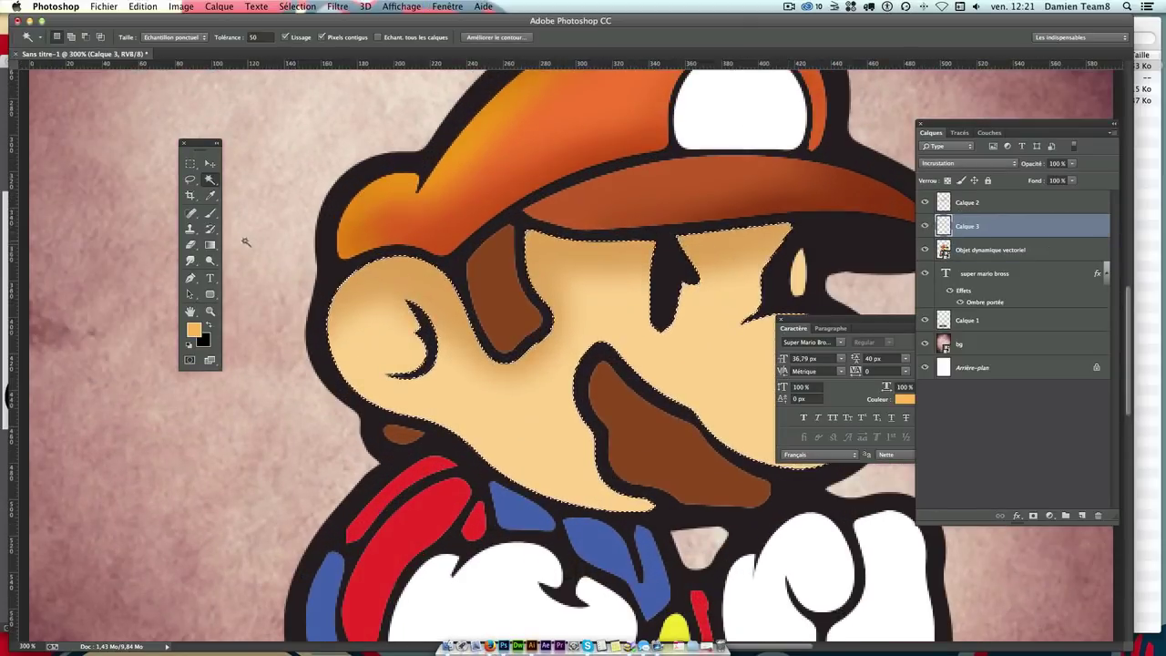
key("b")
Step: Set the foreground colour to pale cream #f4e0c1 and toggle Calque 3's visibility to compare
left_click(193, 330)
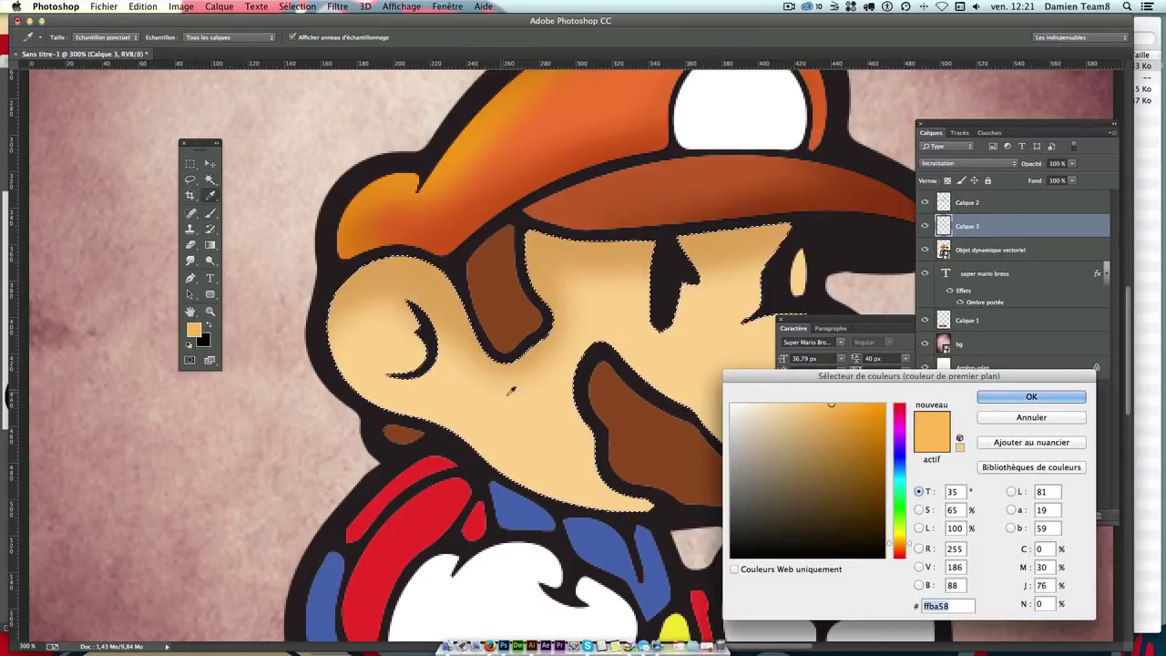
left_click(770, 404)
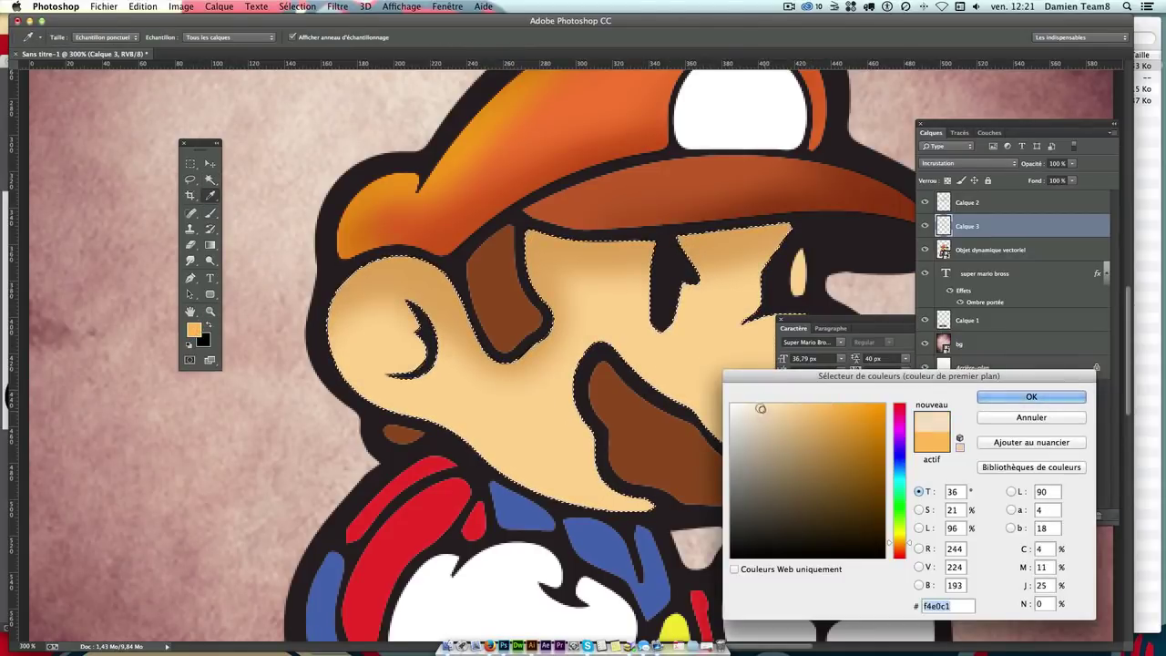
key("Return")
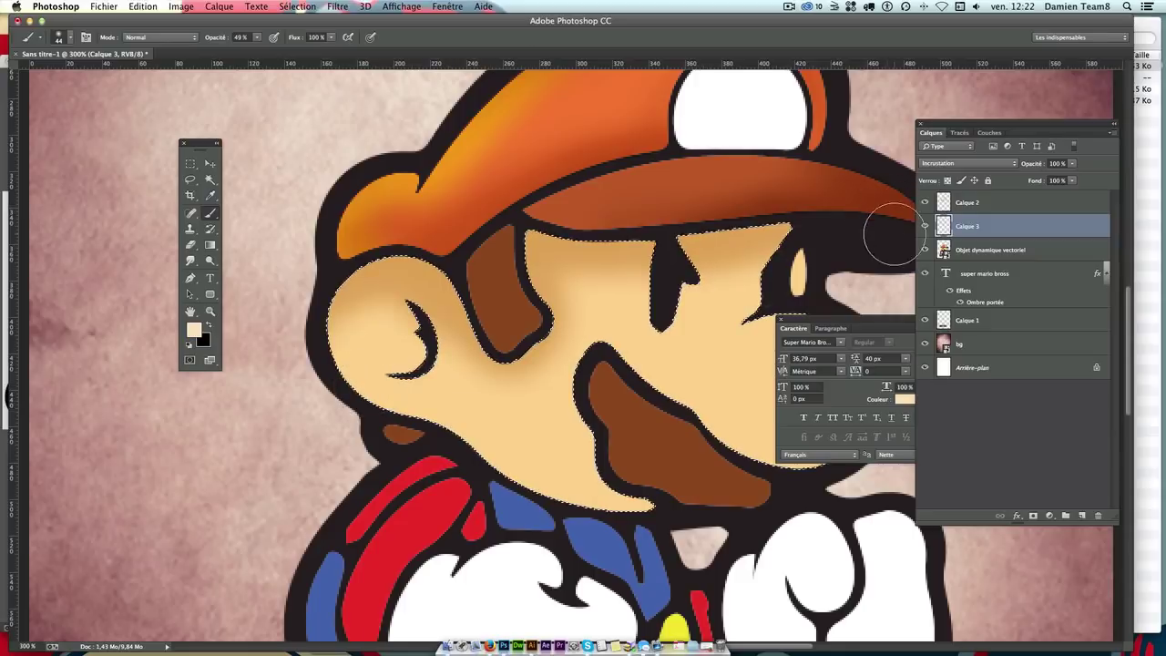
left_click(926, 226)
left_click(925, 226)
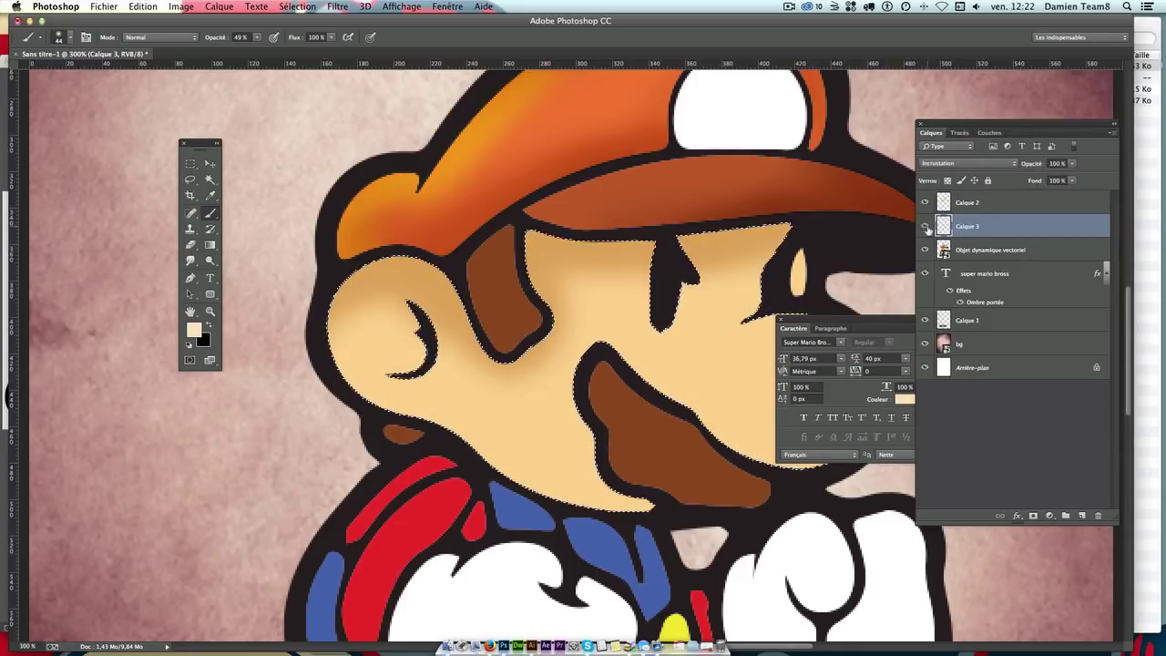
left_click(926, 226)
left_click(926, 226)
Step: Rename Calque 3 to 'lumiere'
double_click(968, 226)
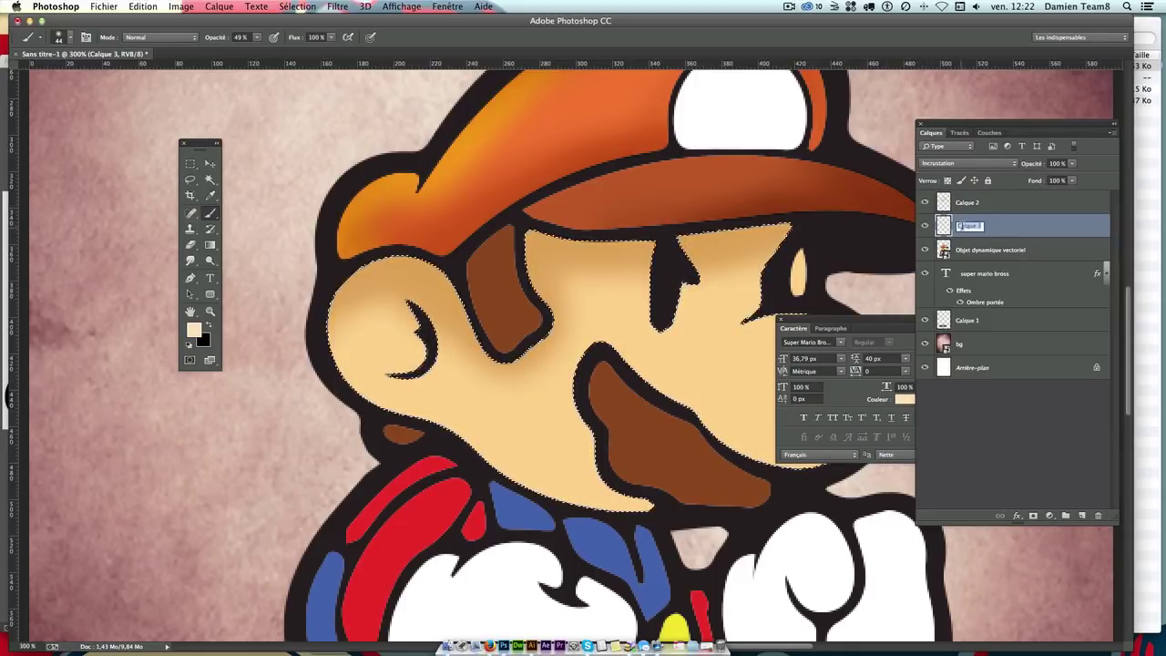
type("lumièr")
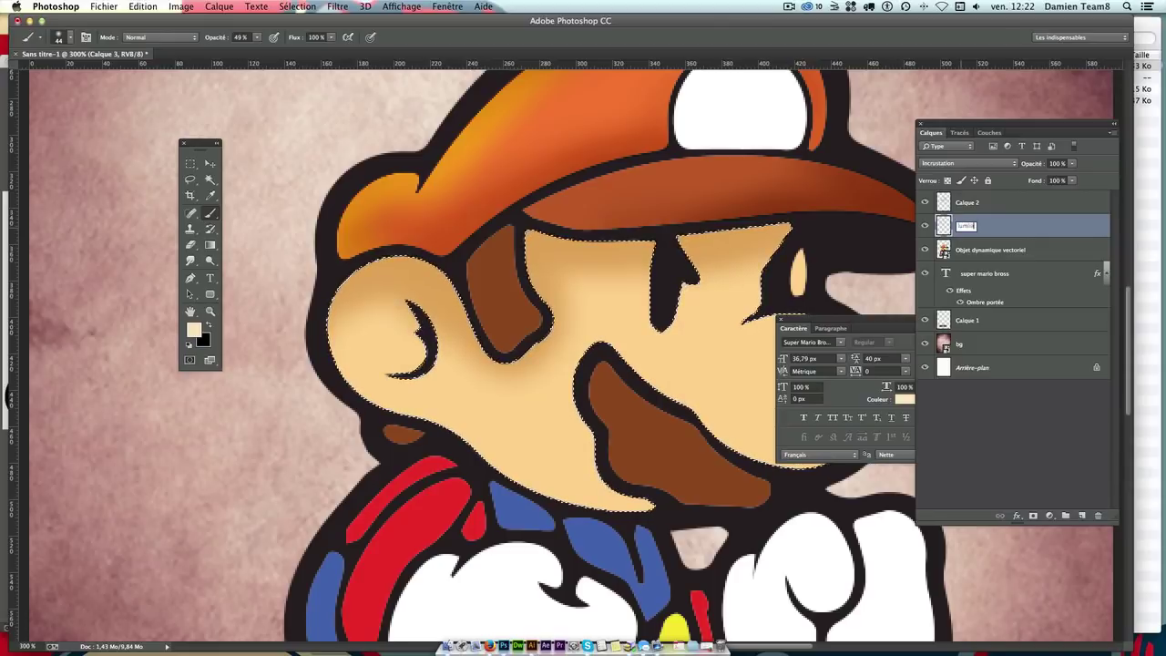
type("eere")
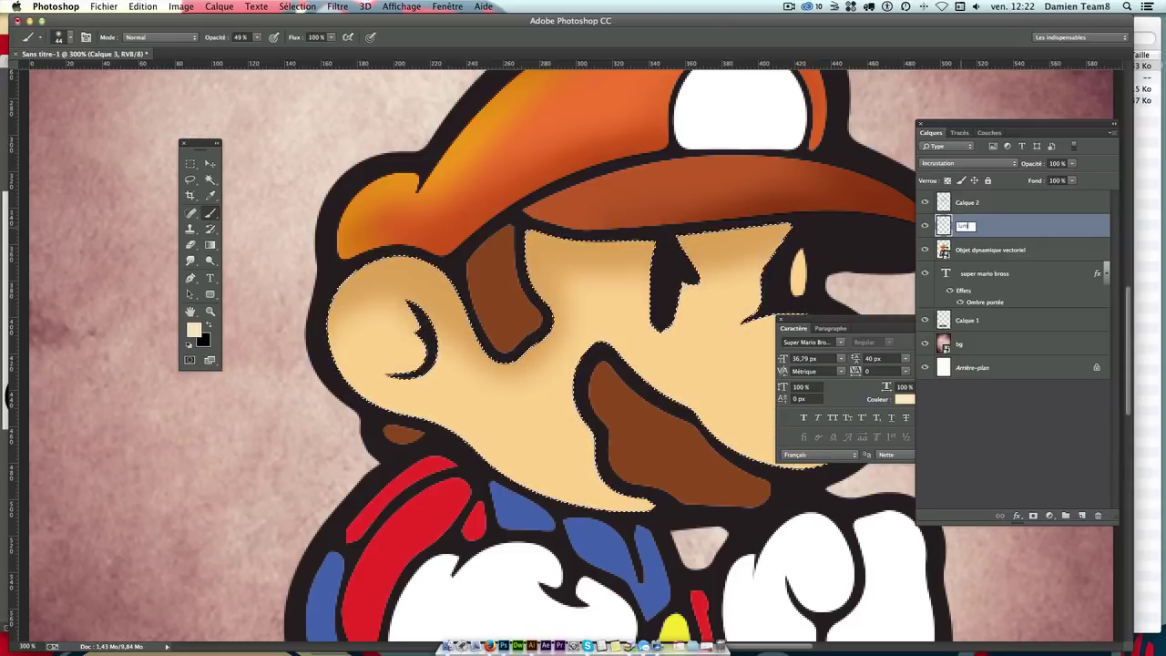
key("Return")
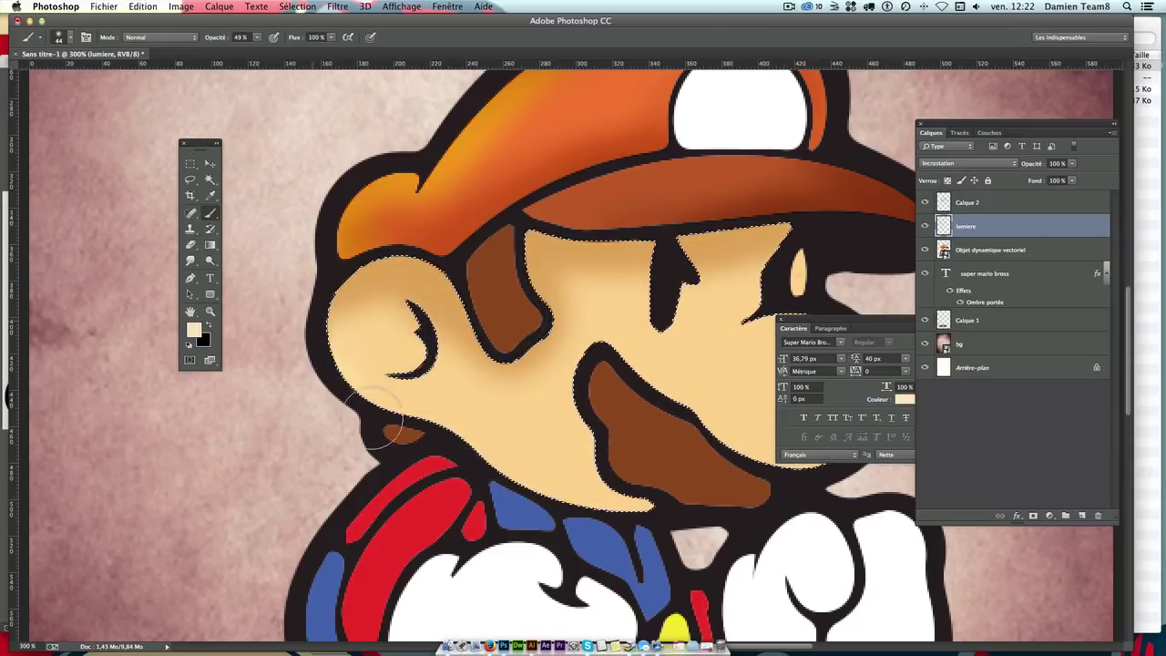
Step: Brush cream highlights on Mario's left cheek and upper nose, then deselect and zoom to 100%
left_click_drag(393, 335, 304, 351)
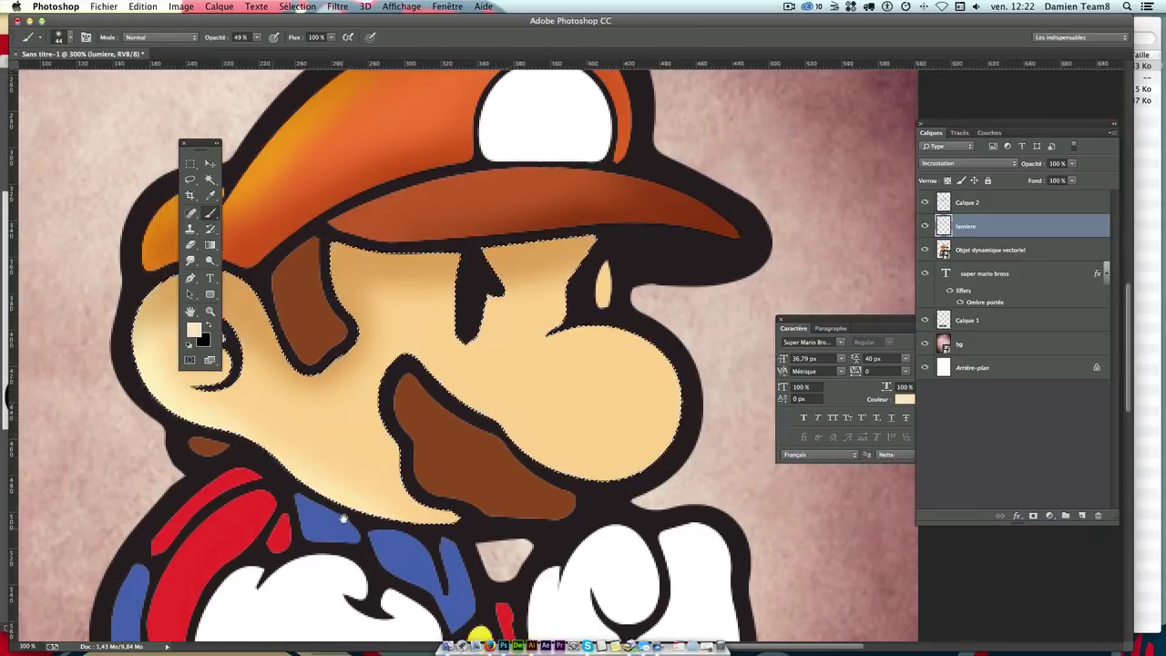
scroll(633, 529, "right", 5)
left_click_drag(625, 386, 664, 314)
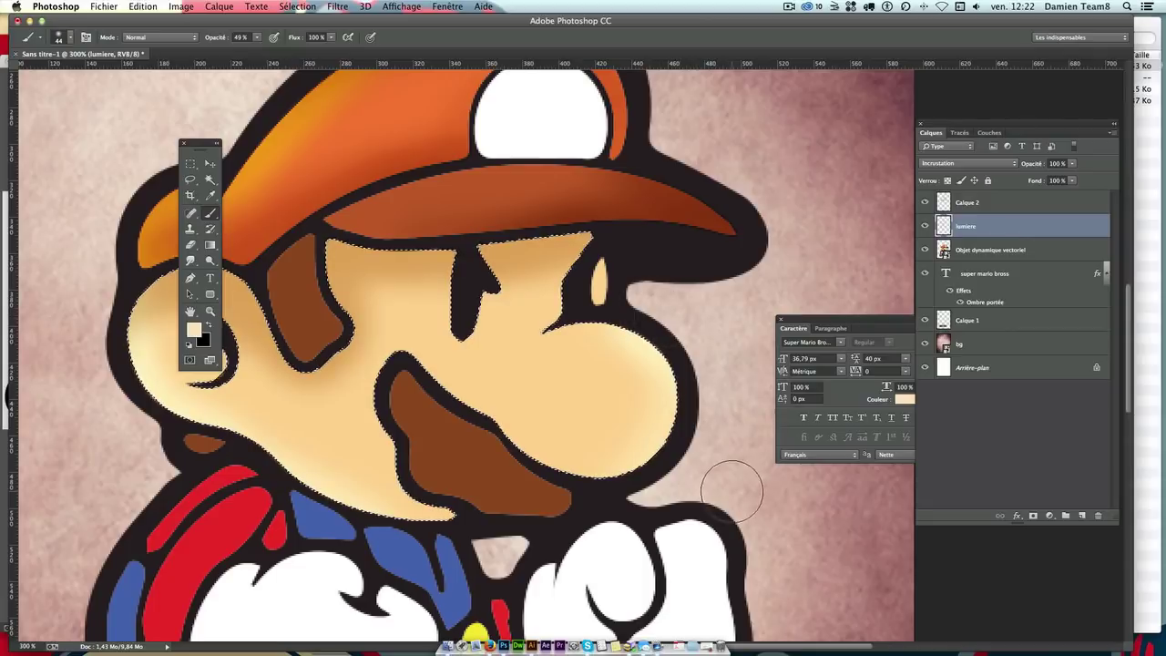
key("ctrl+d")
key("ctrl+1")
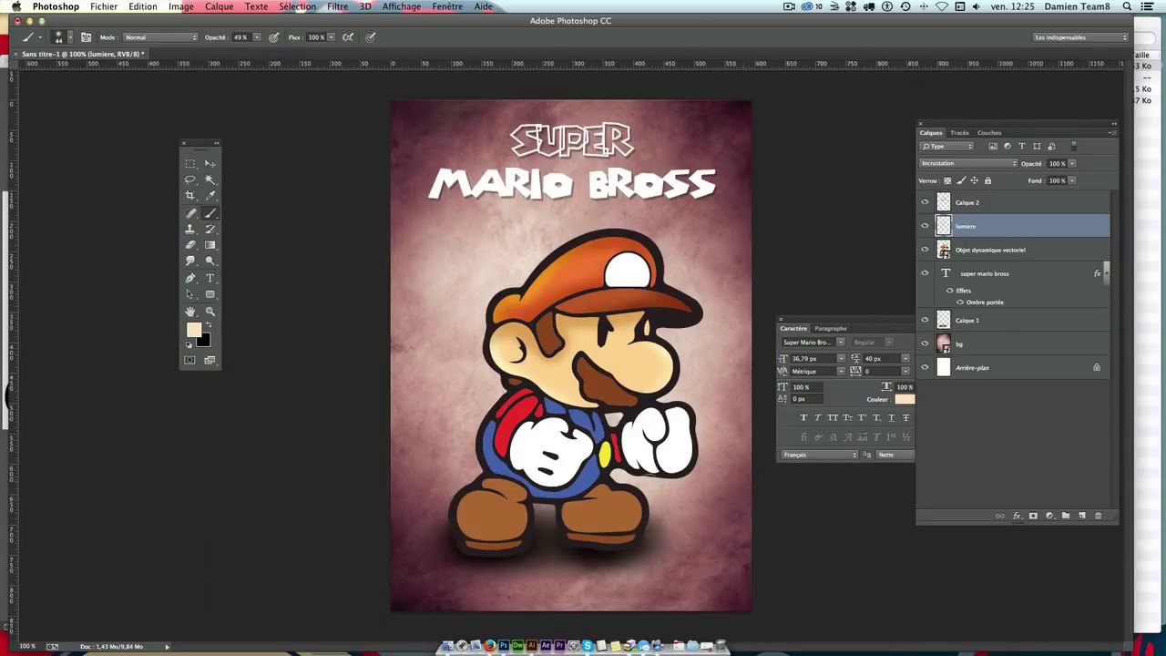
Step: In Illustrator, draw a large 20-point star on the lower artboard
left_click(532, 646)
key("ctrl+n")
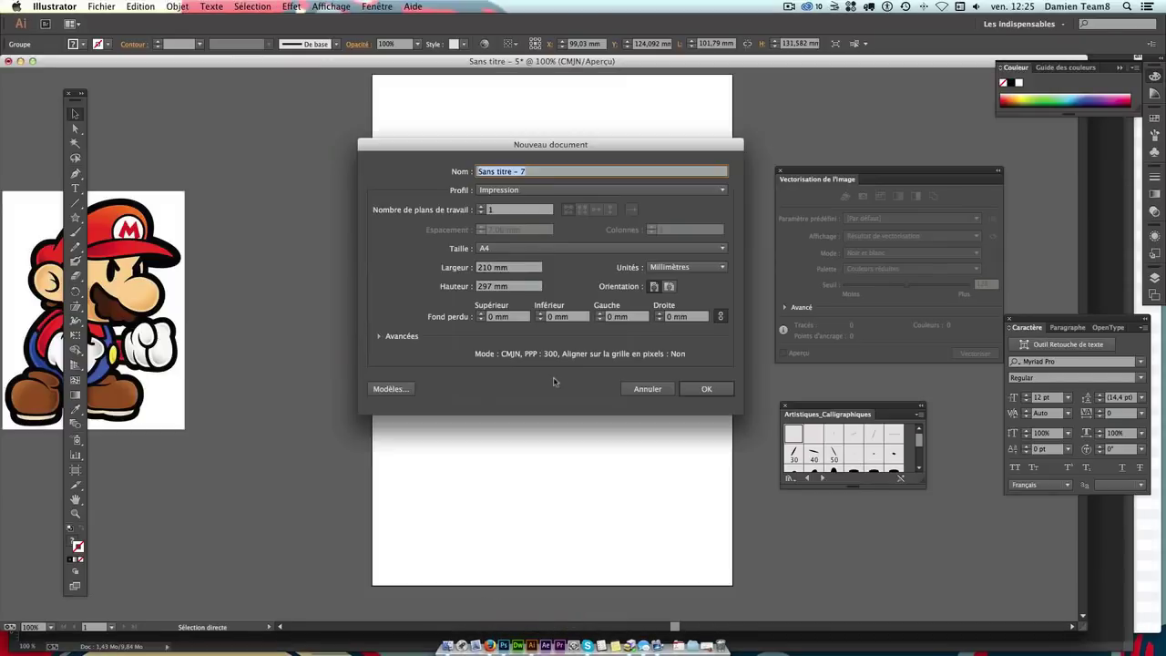
key("Escape")
left_click(75, 232)
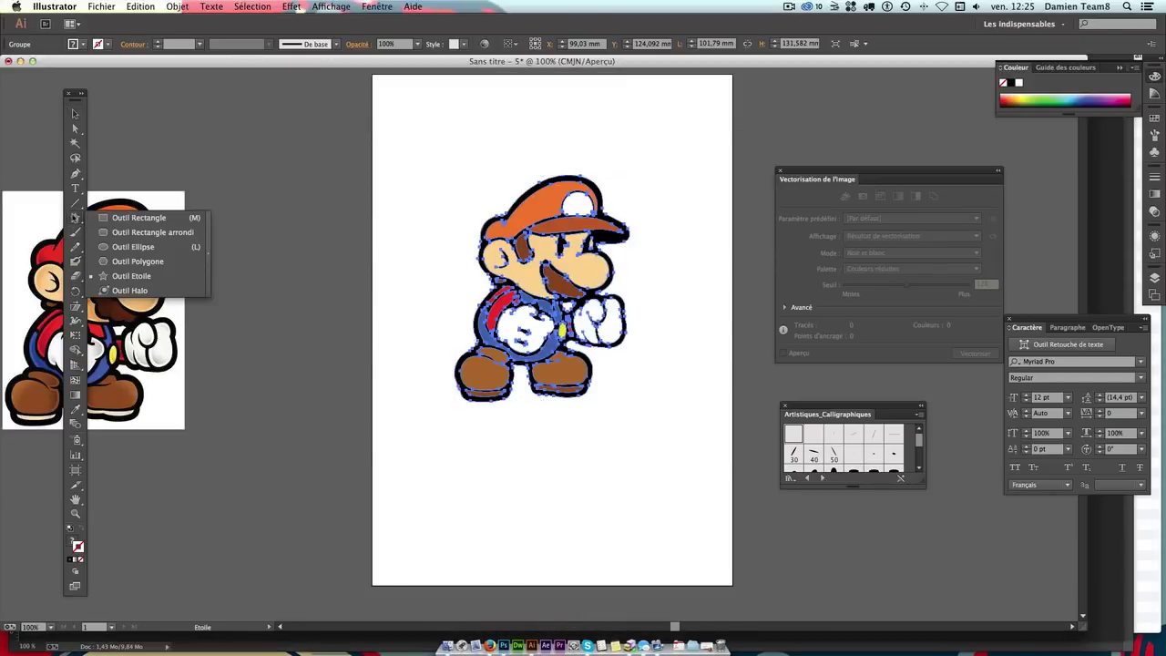
left_click_drag(75, 232, 130, 275)
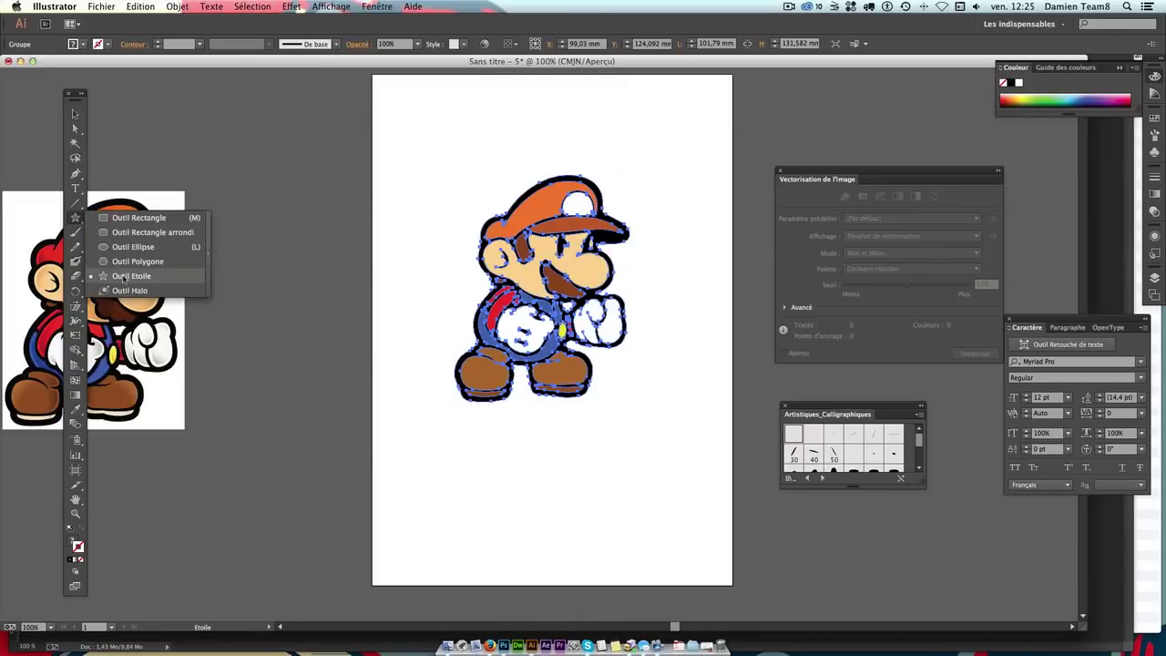
left_click(556, 477)
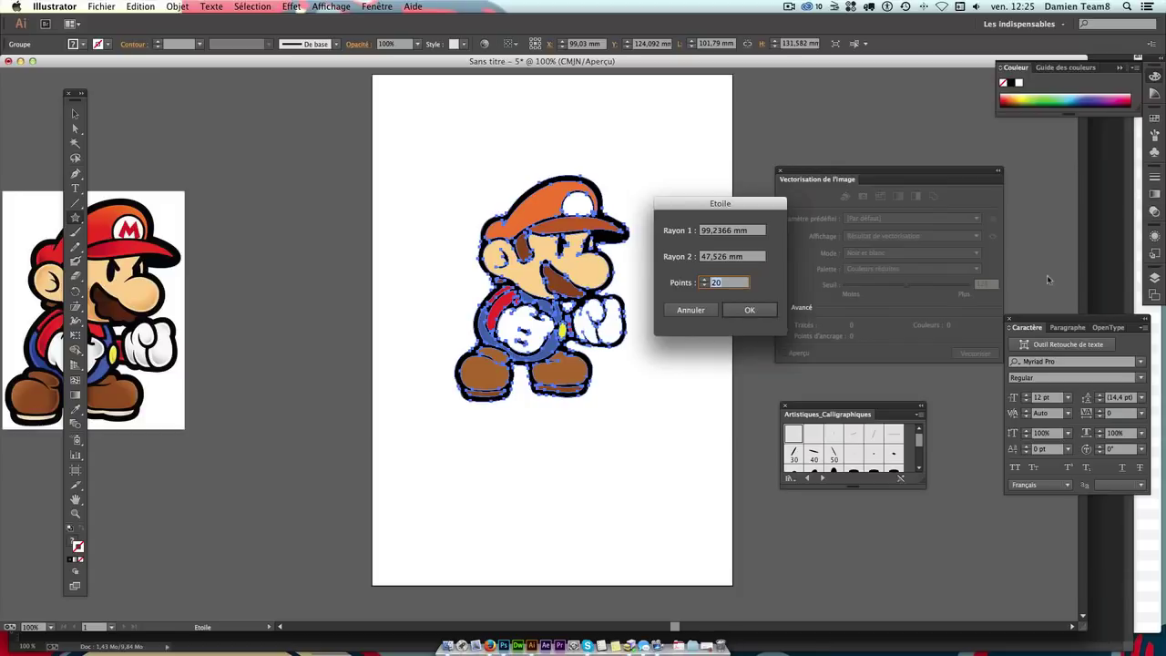
key("Return")
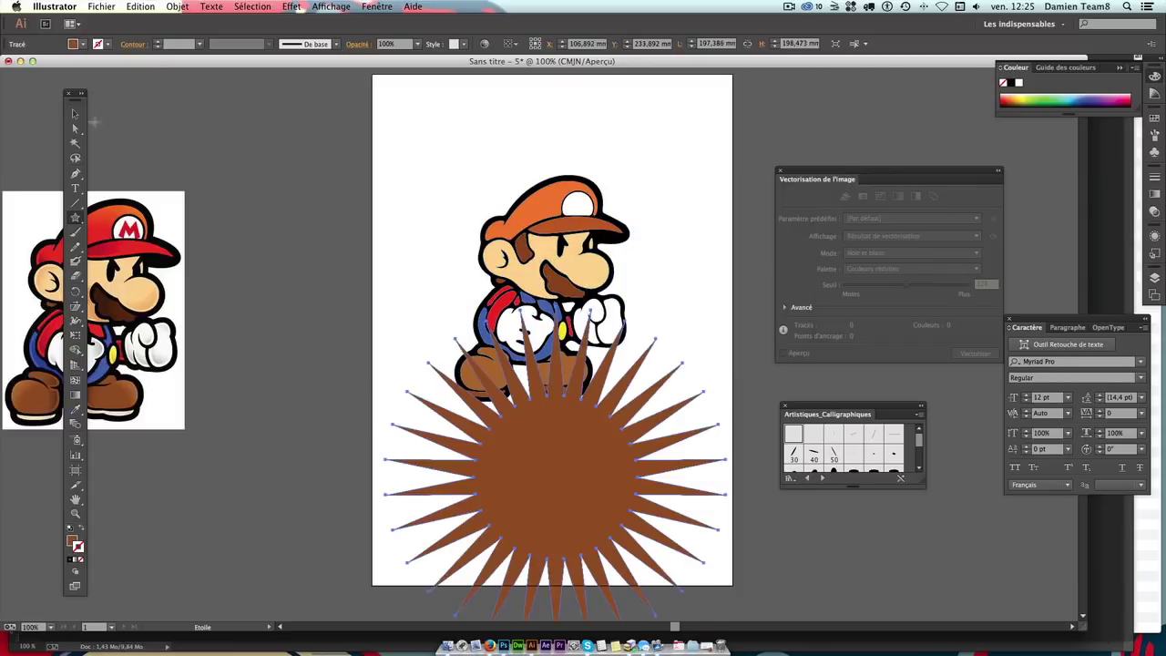
Step: Give the star a white fill and no stroke
left_click(76, 113)
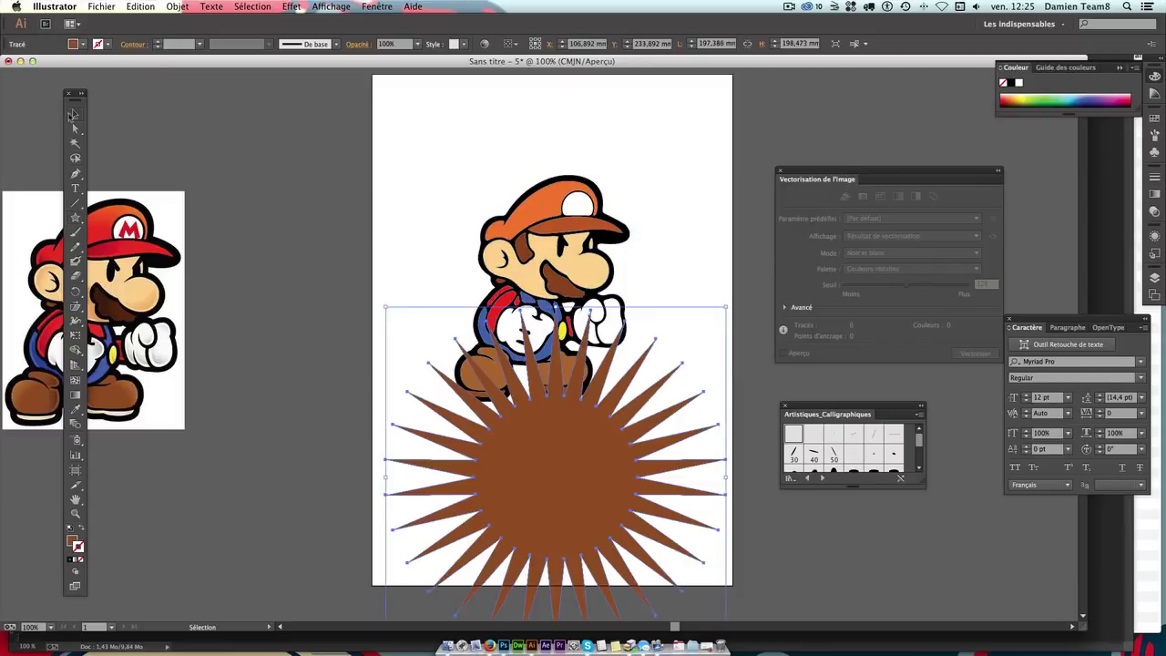
left_click(71, 531)
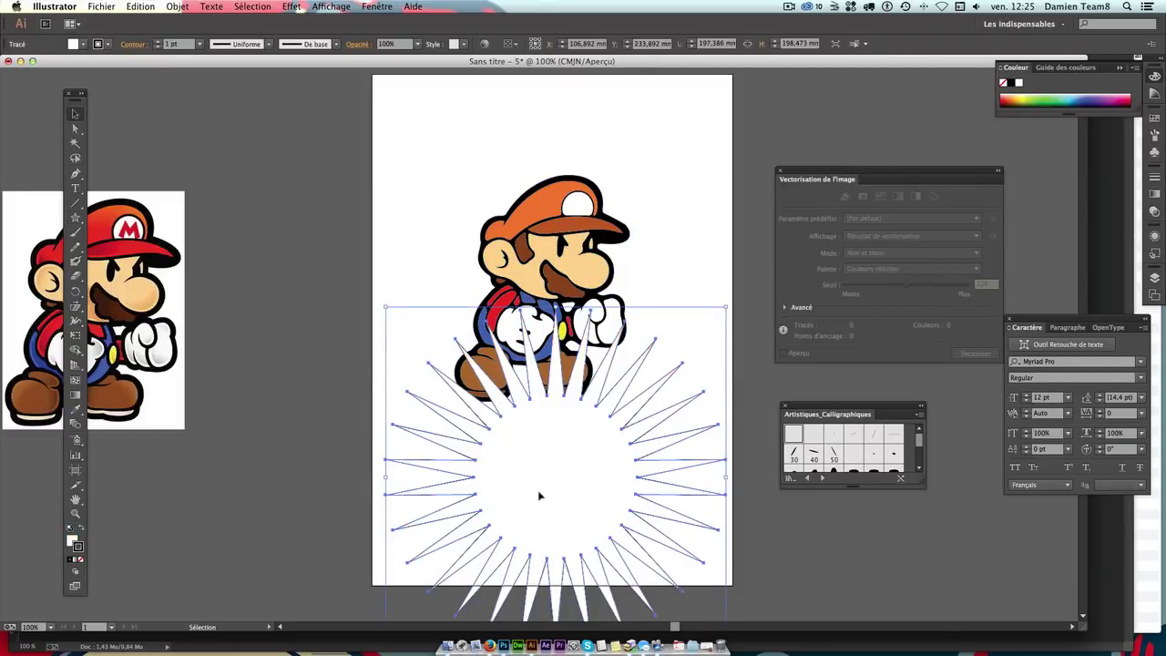
left_click(81, 560)
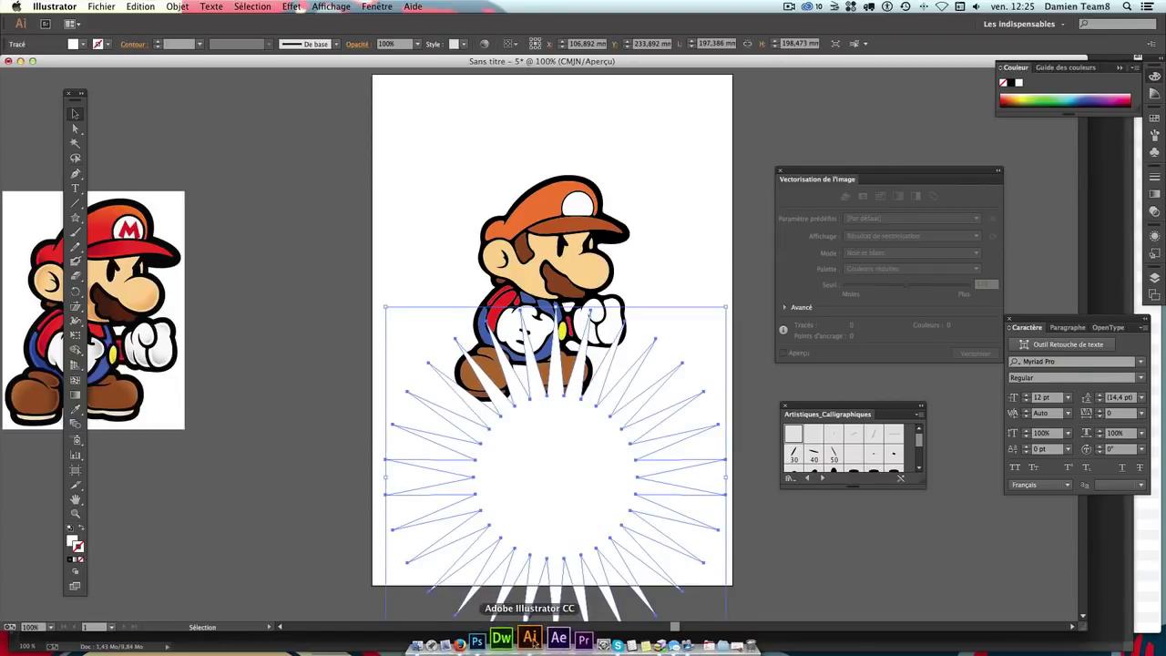
Step: Paste the star into the poster as a smart object just above the bg layer
left_click(501, 638)
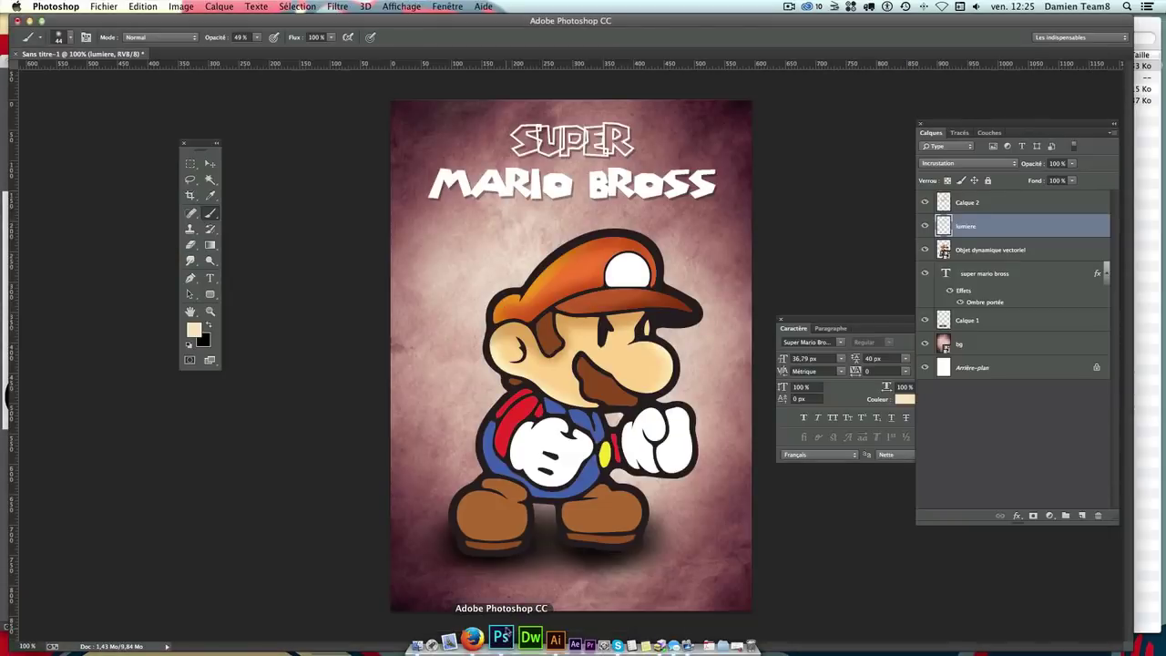
left_click(974, 347)
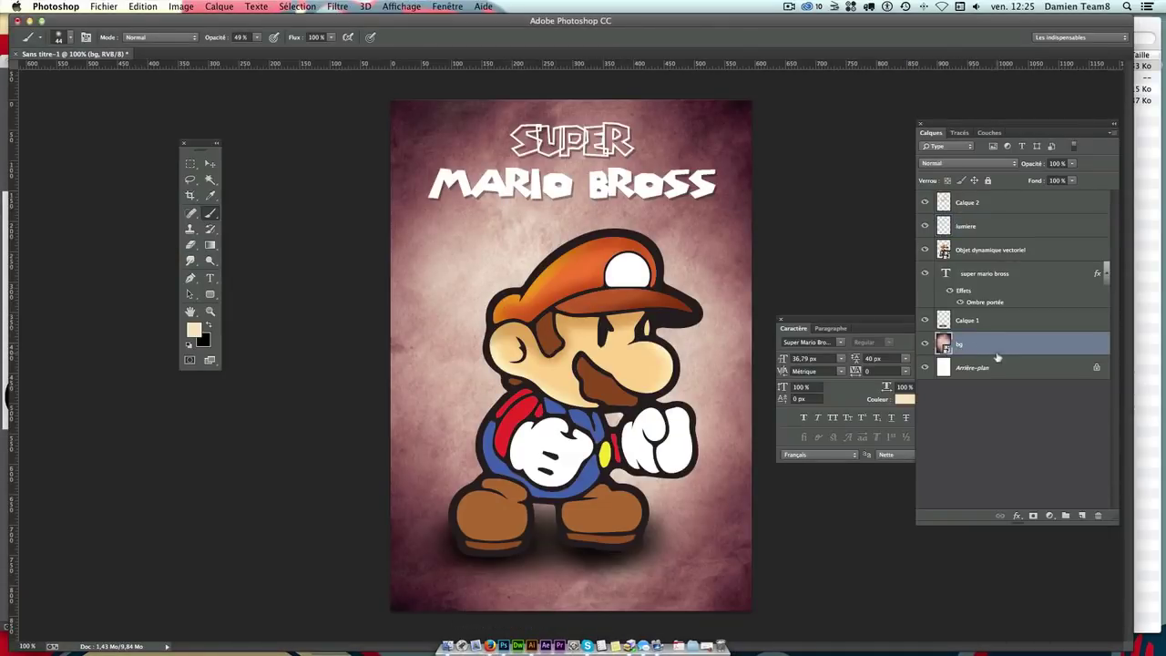
key("super+v")
key("Return")
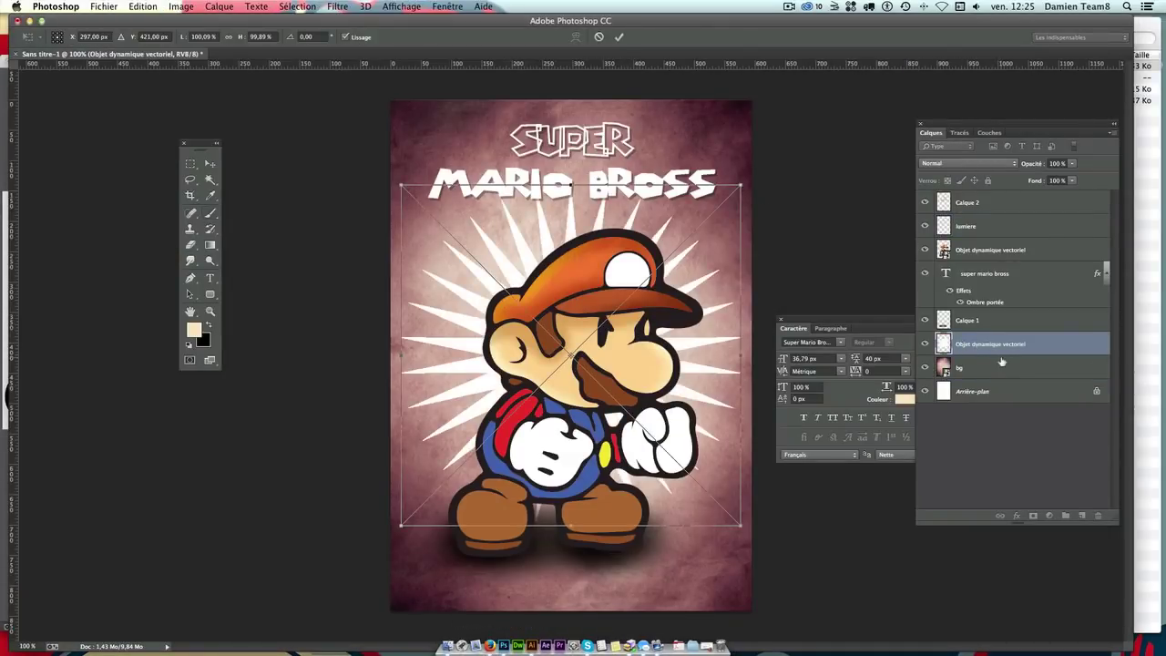
key("Return")
key("b")
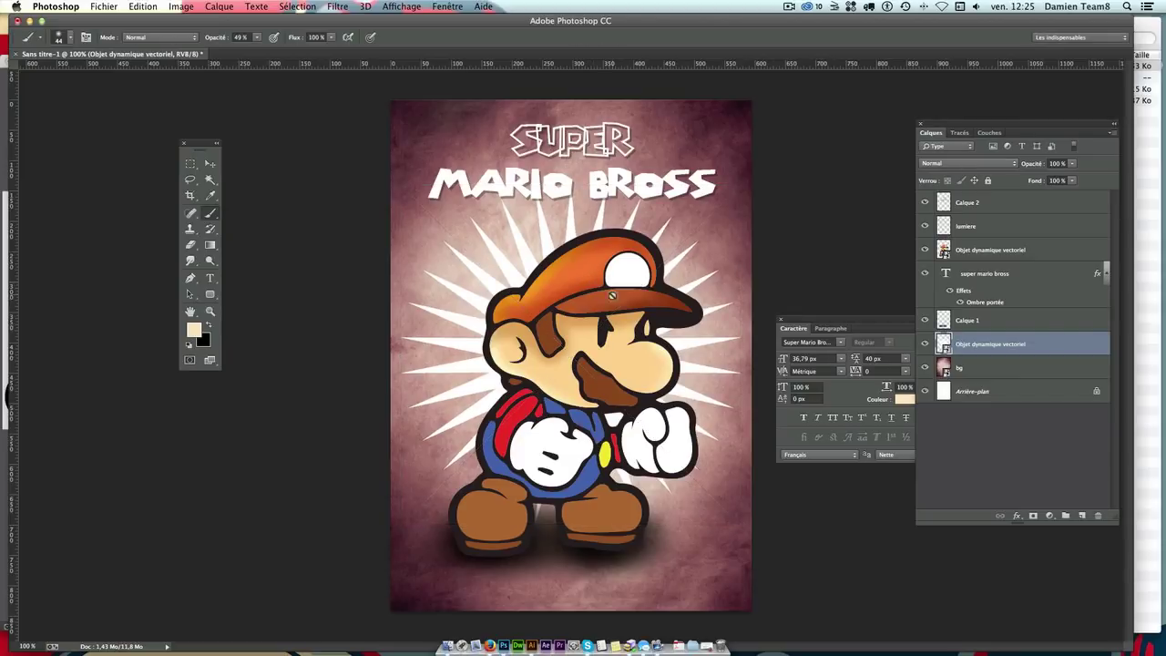
Step: Nudge the star burst into place behind Mario and fade it to 30% opacity
left_click(209, 164)
left_click_drag(569, 273, 575, 318)
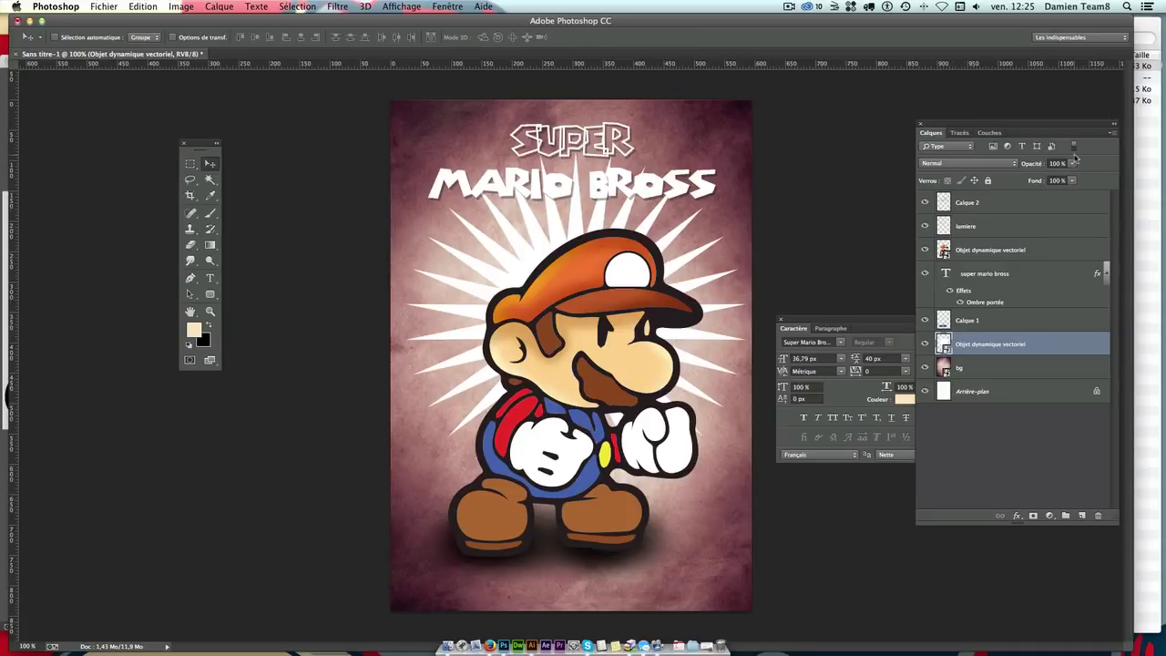
mouse_move(1072, 164)
left_mouse_down()
mouse_move(1064, 177)
mouse_move(1027, 178)
left_mouse_up()
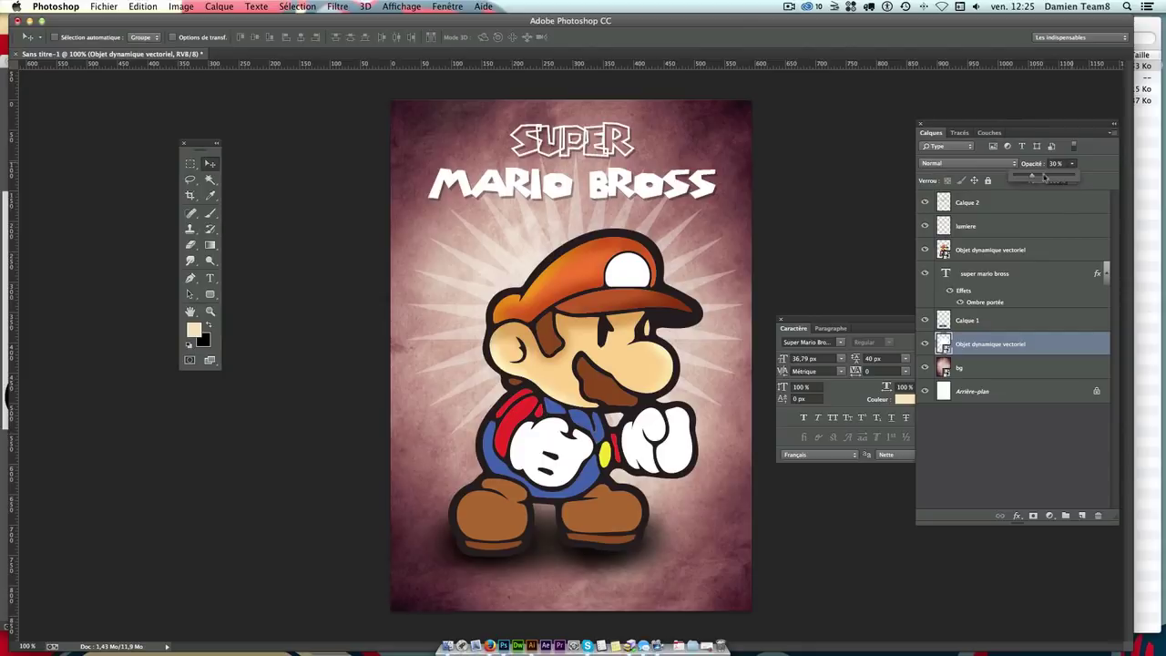
left_click(1058, 434)
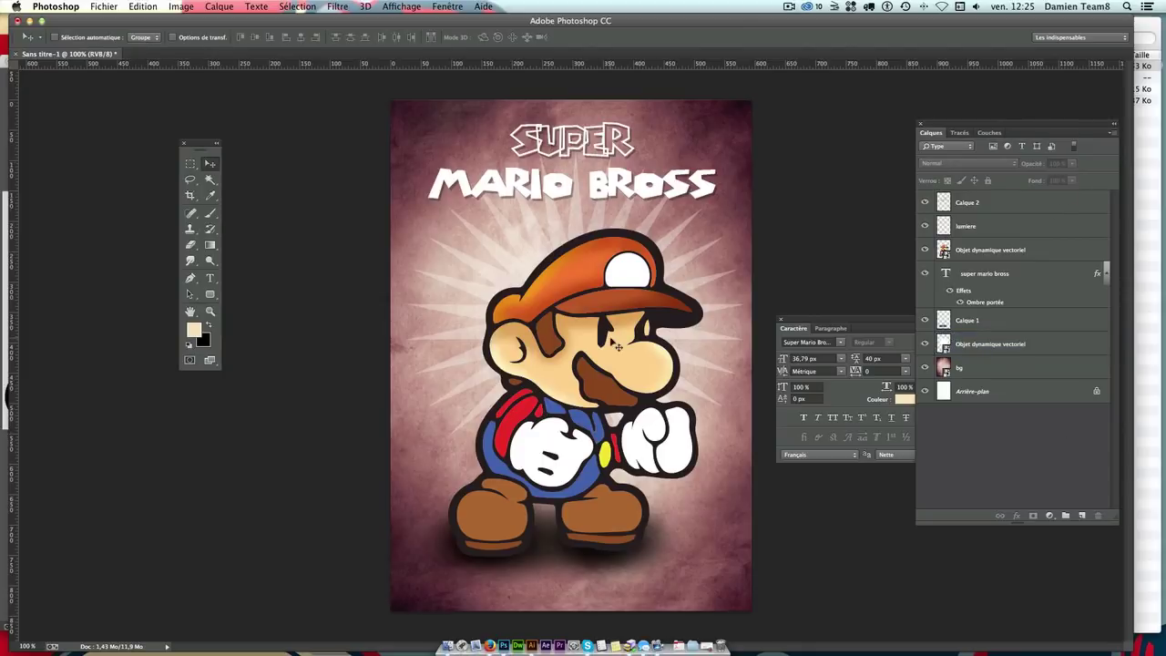